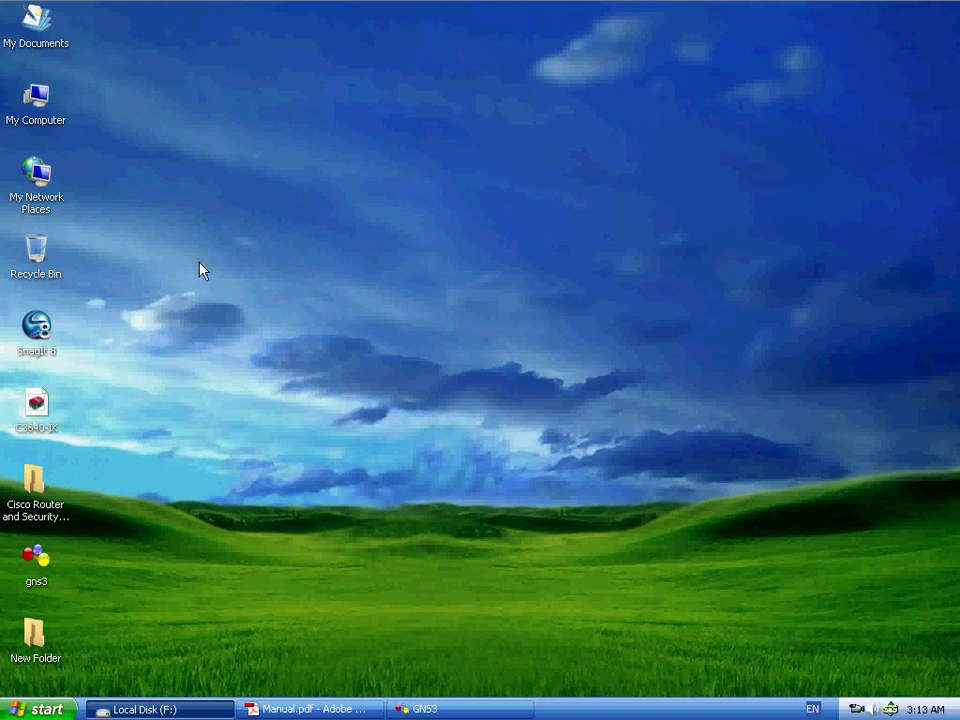
- Create a New Text Document on the desktop and open it in Notepad
right_click(155, 145)
mouse_move(231, 250)
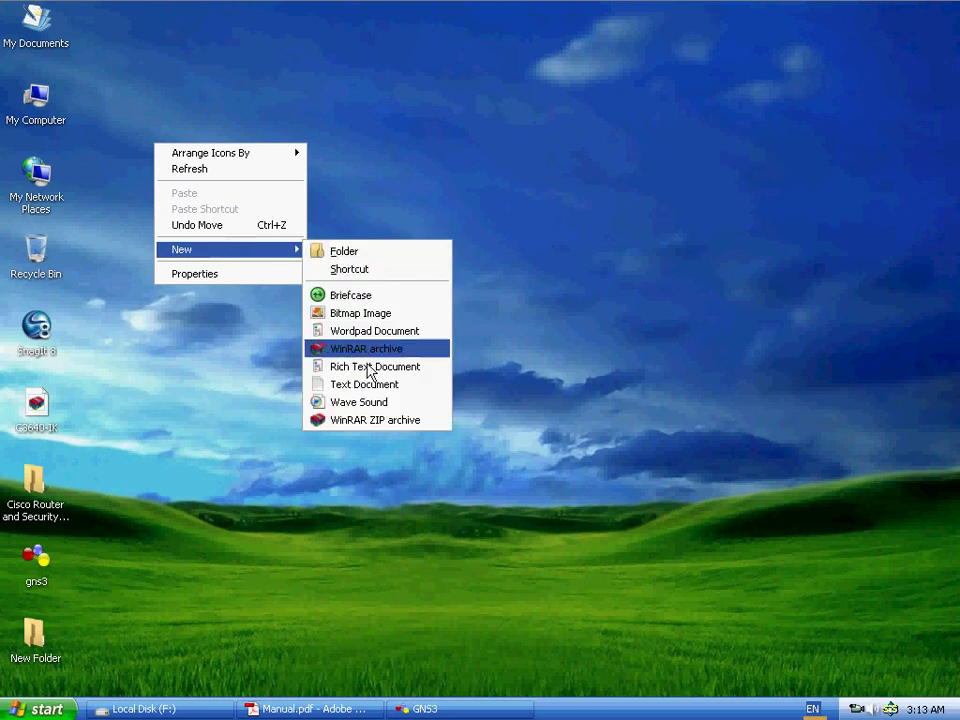
left_click(364, 385)
left_click(183, 183)
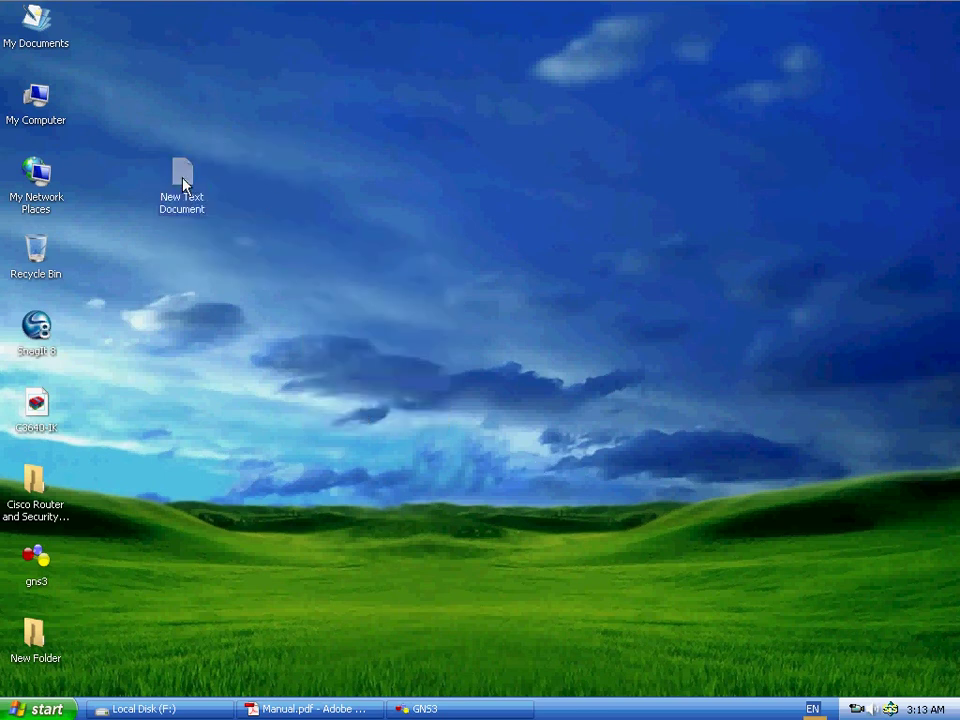
double_click(183, 183)
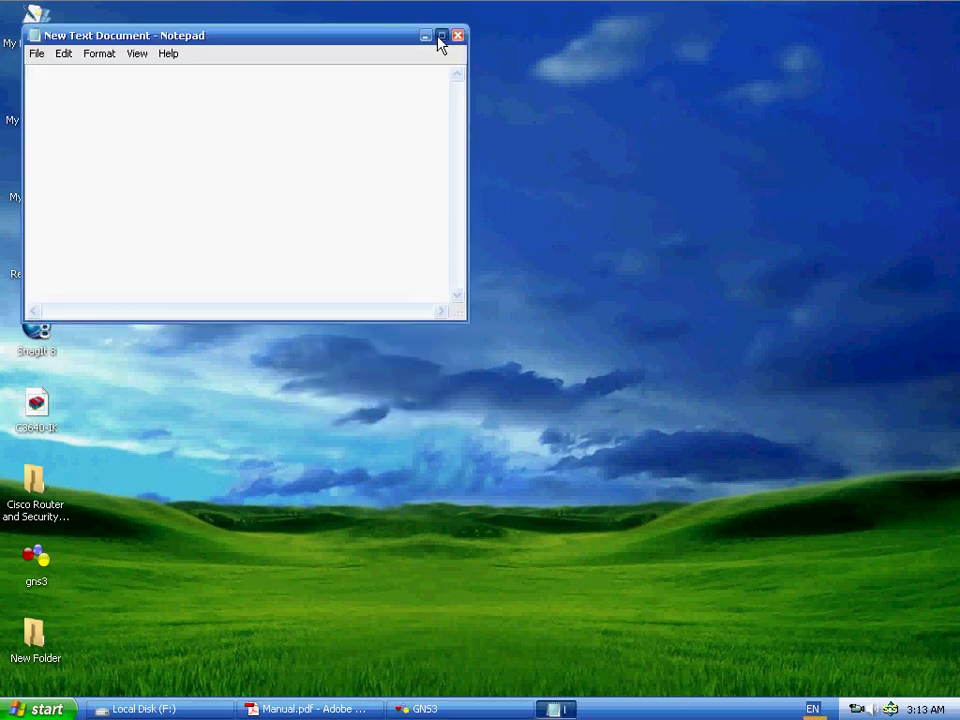
- Maximize Notepad and set its font size to 20
left_click(439, 38)
left_click(76, 29)
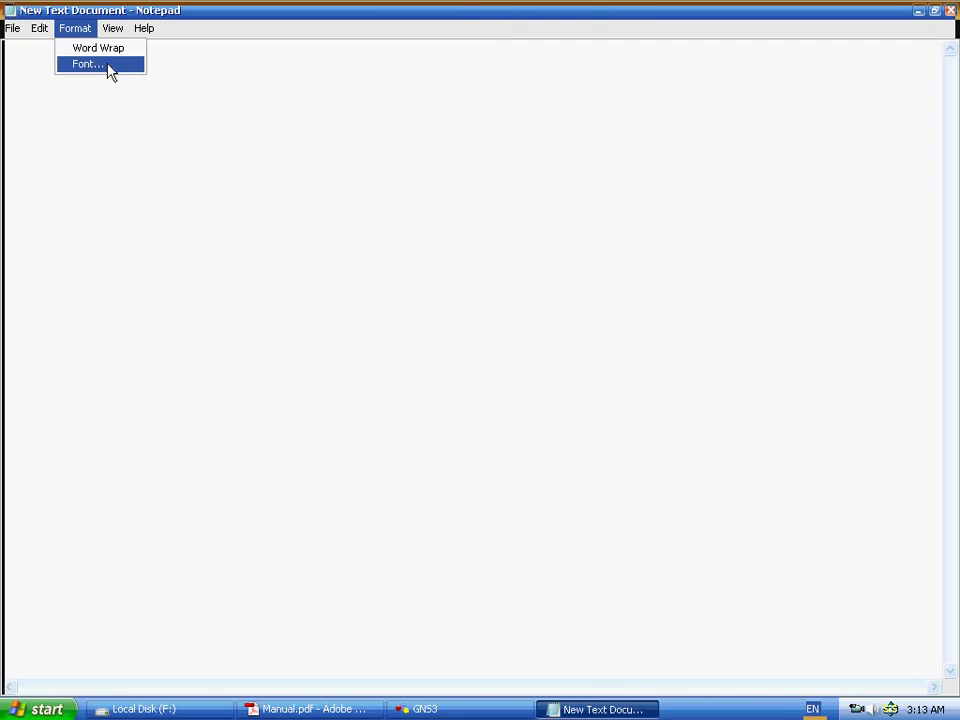
left_click(109, 66)
left_click(300, 267)
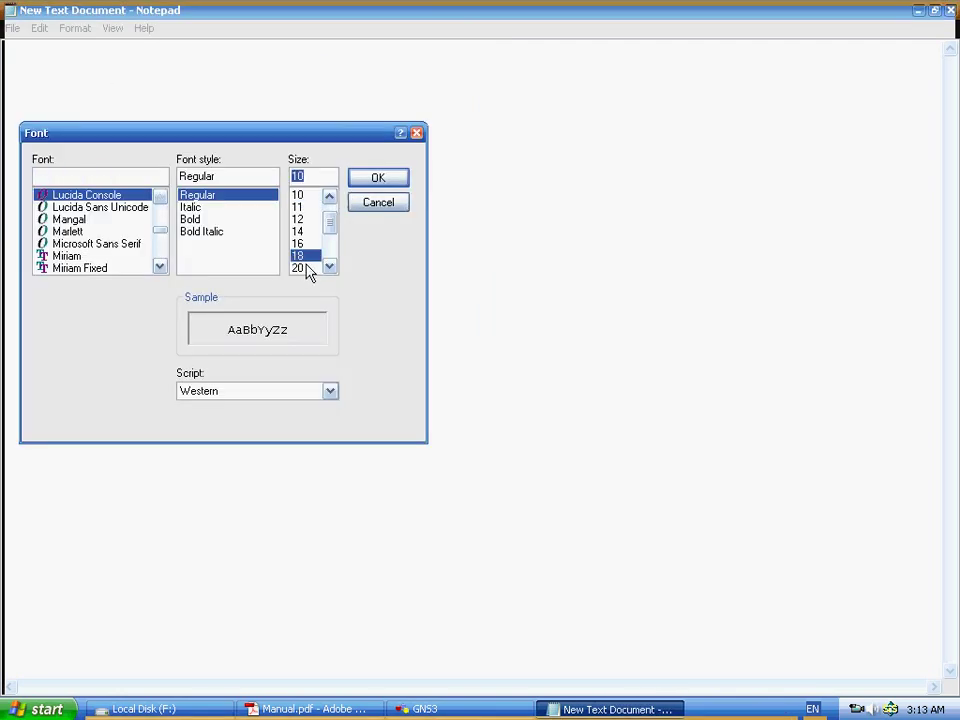
left_click(376, 180)
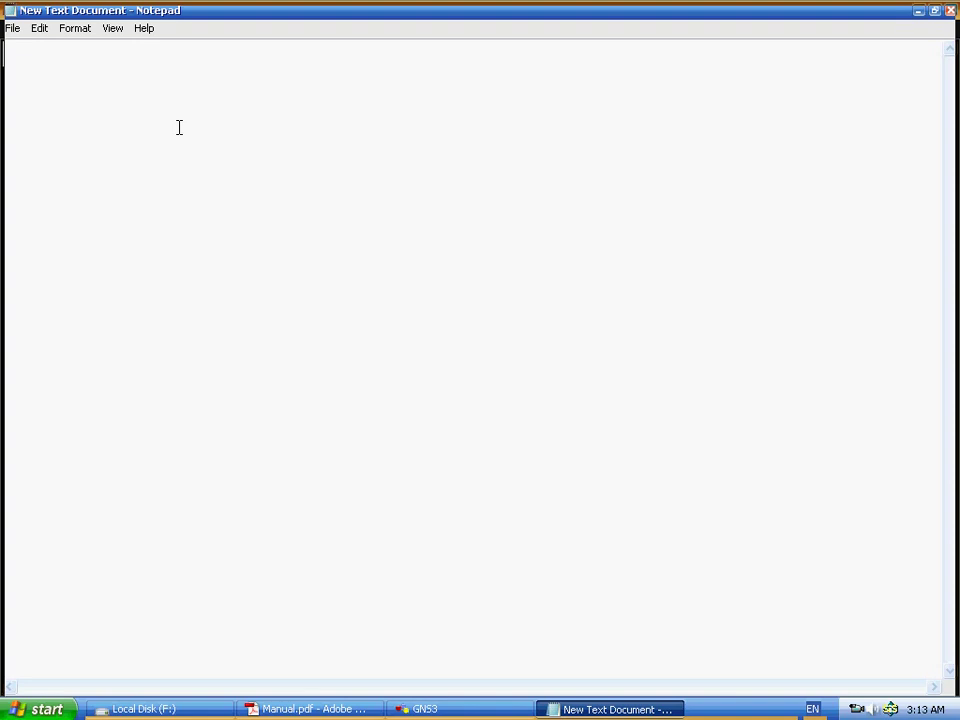
- Type the lines 'java', 'stop fire wall' and 'pop-blocker', correcting typos along the way
type("java")
key("Return")
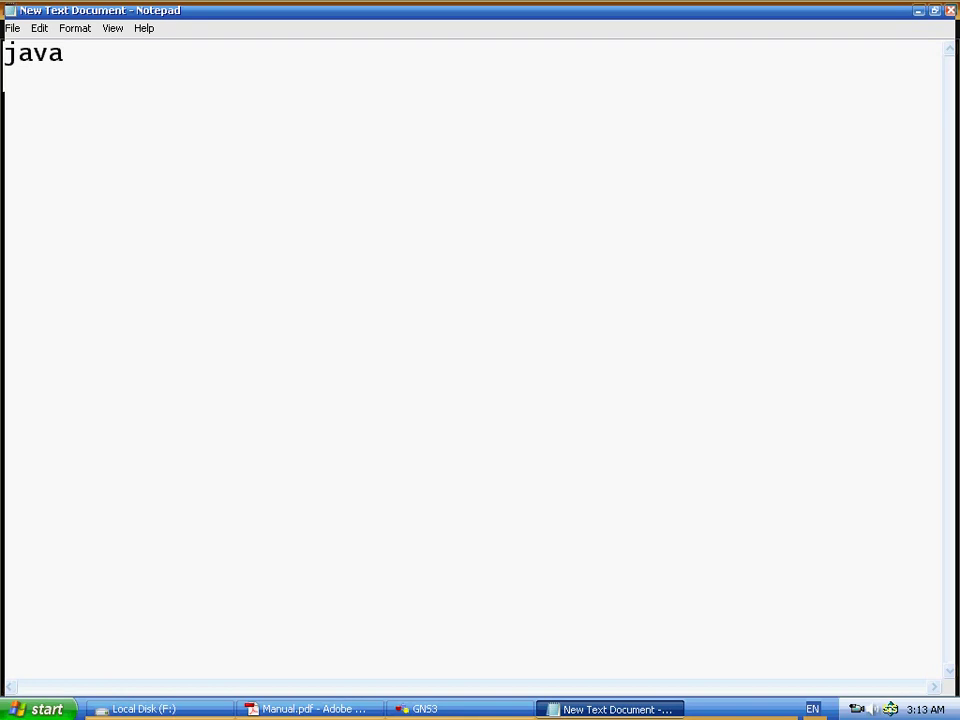
type("stop fir3")
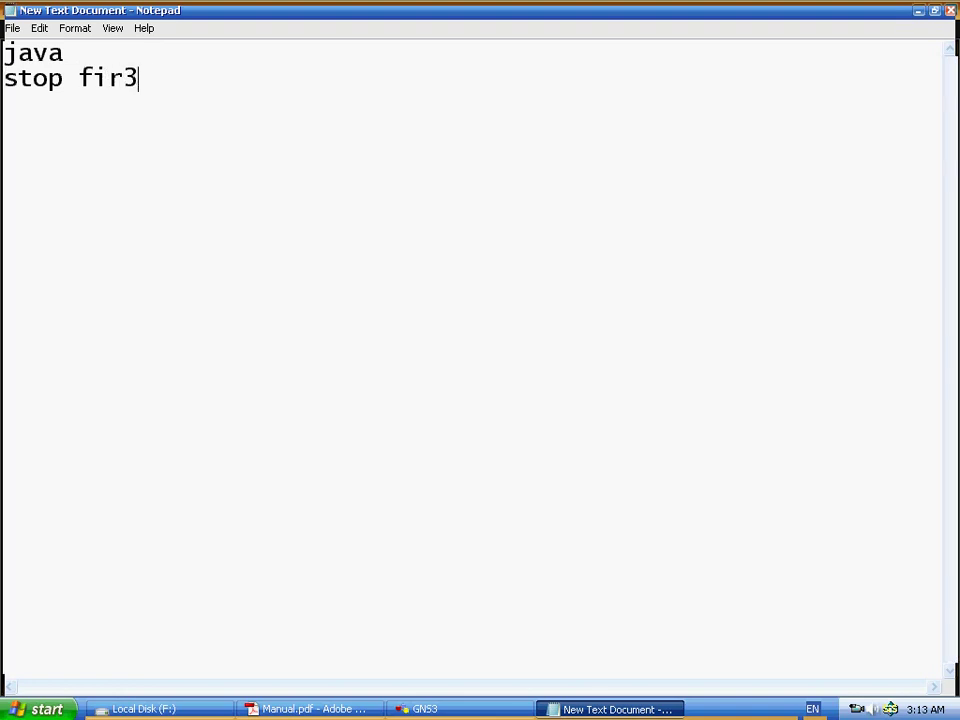
key("BackSpace")
type("e waal")
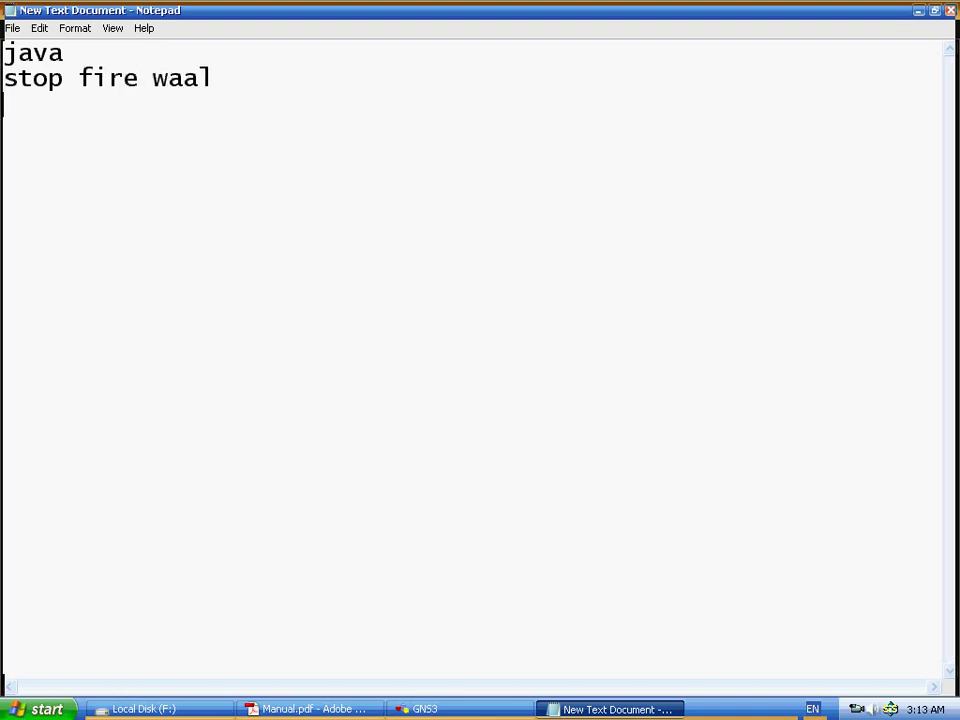
key("BackSpace")
key("BackSpace")
type("ll")
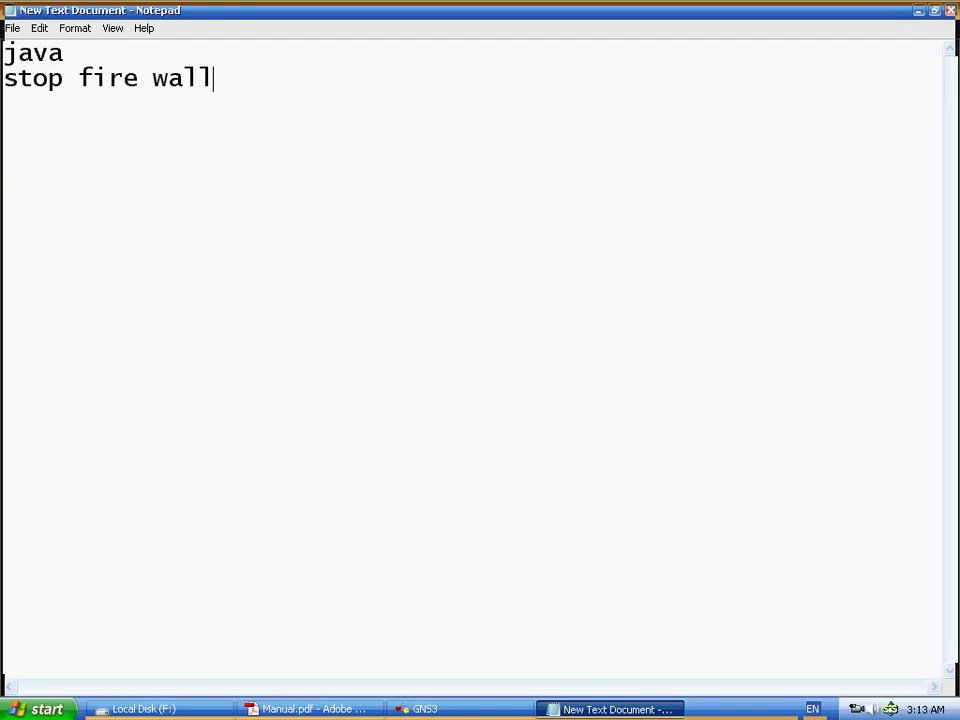
key("Return")
type("pop-")
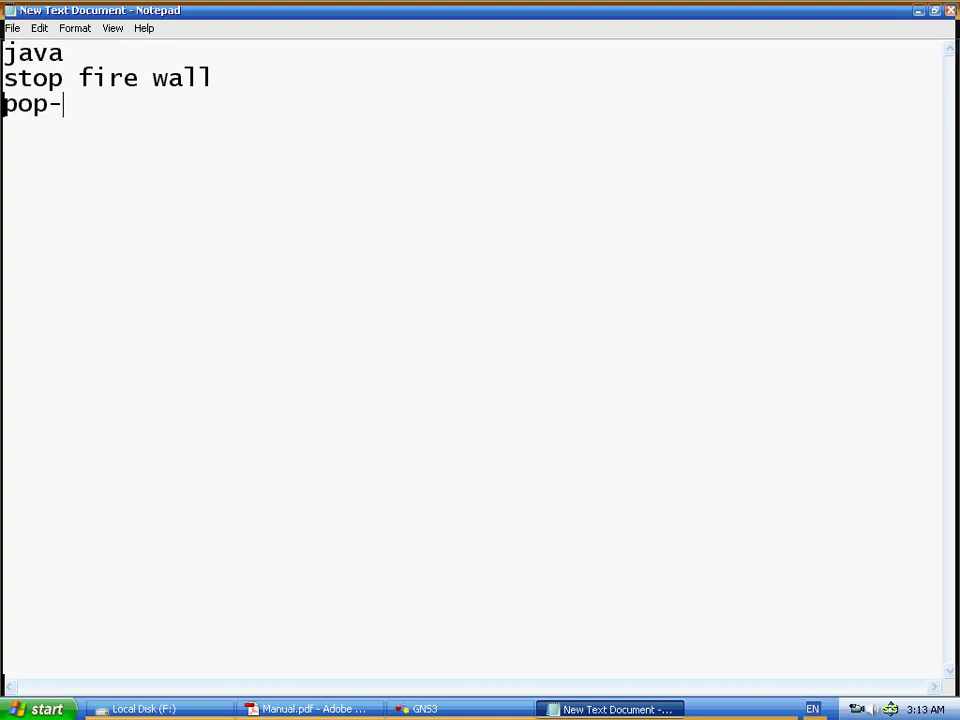
type("lo")
key("BackSpace")
key("BackSpace")
type("bl")
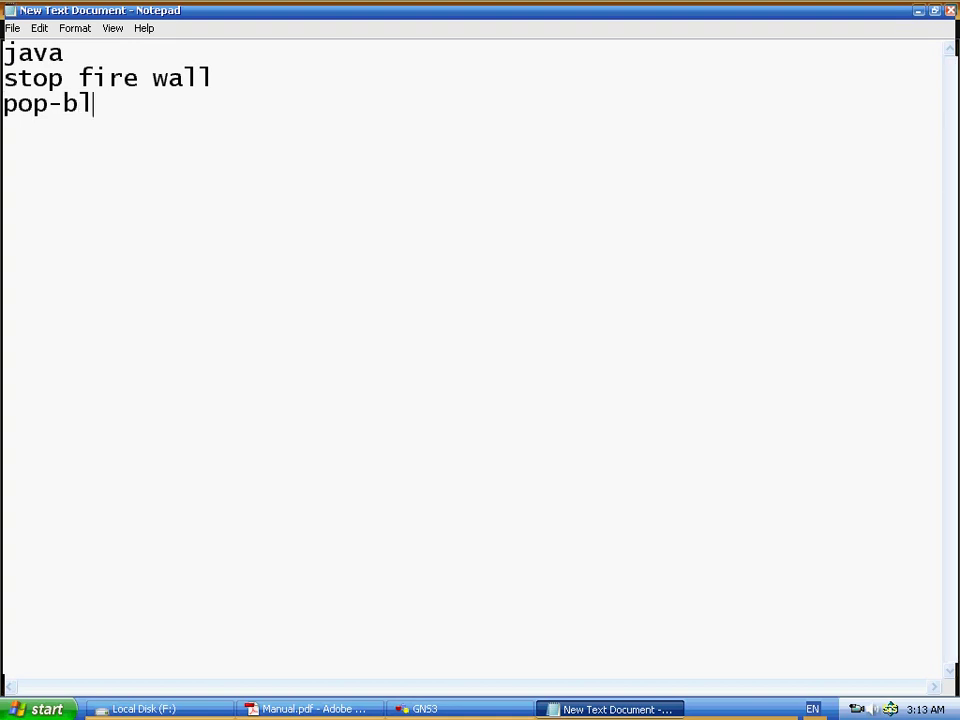
type("ocker")
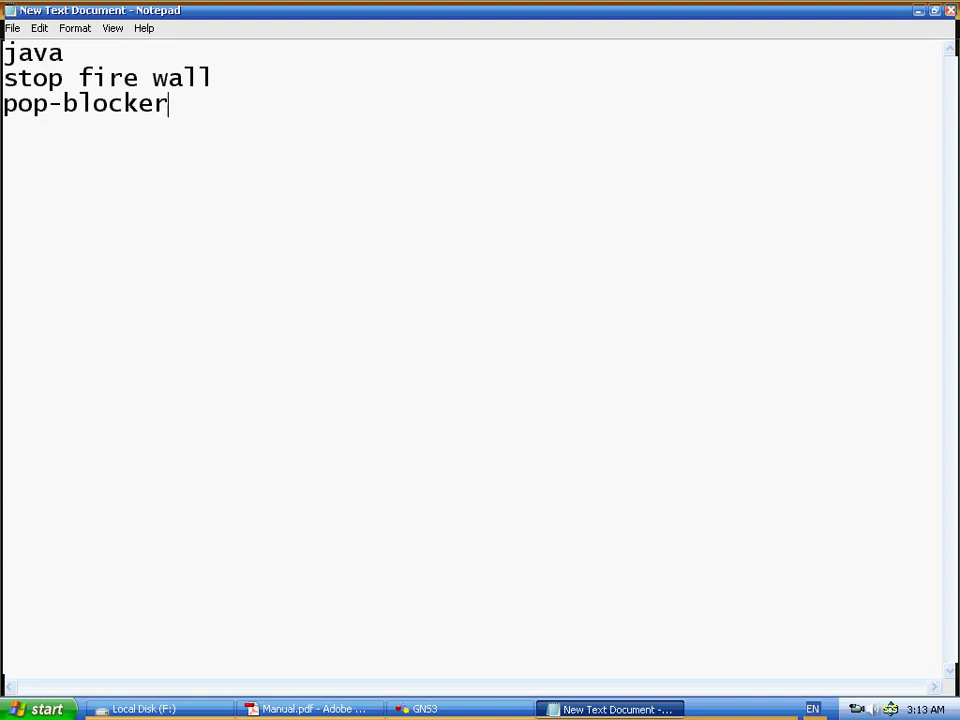
left_click(3, 103)
left_click(40, 708)
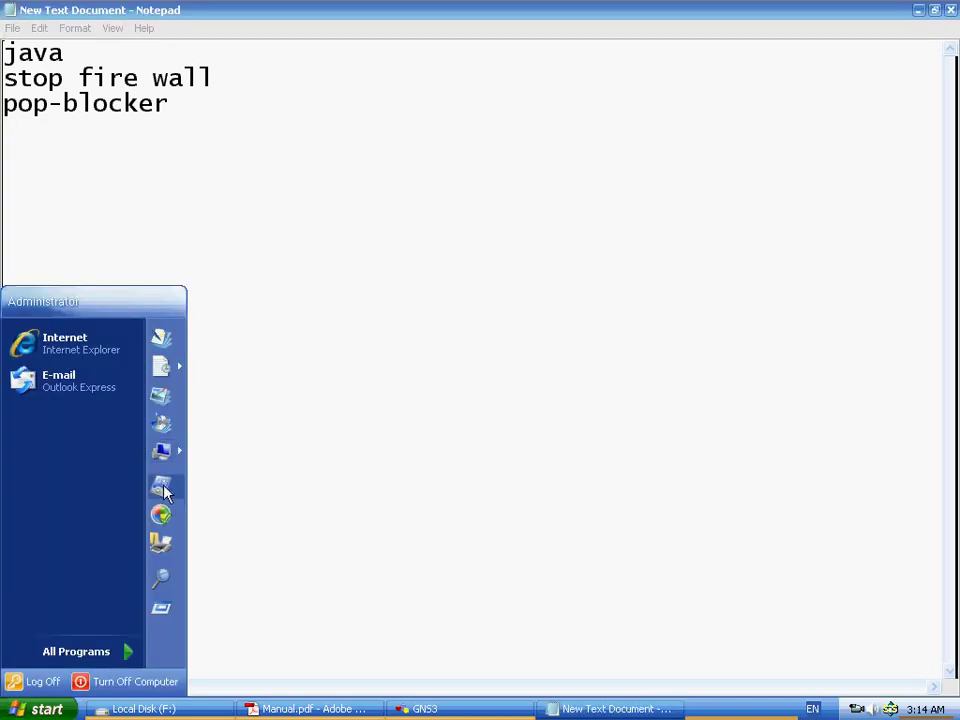
- Open Control Panel maximized in Classic View and set Windows Firewall to Off
key("Escape")
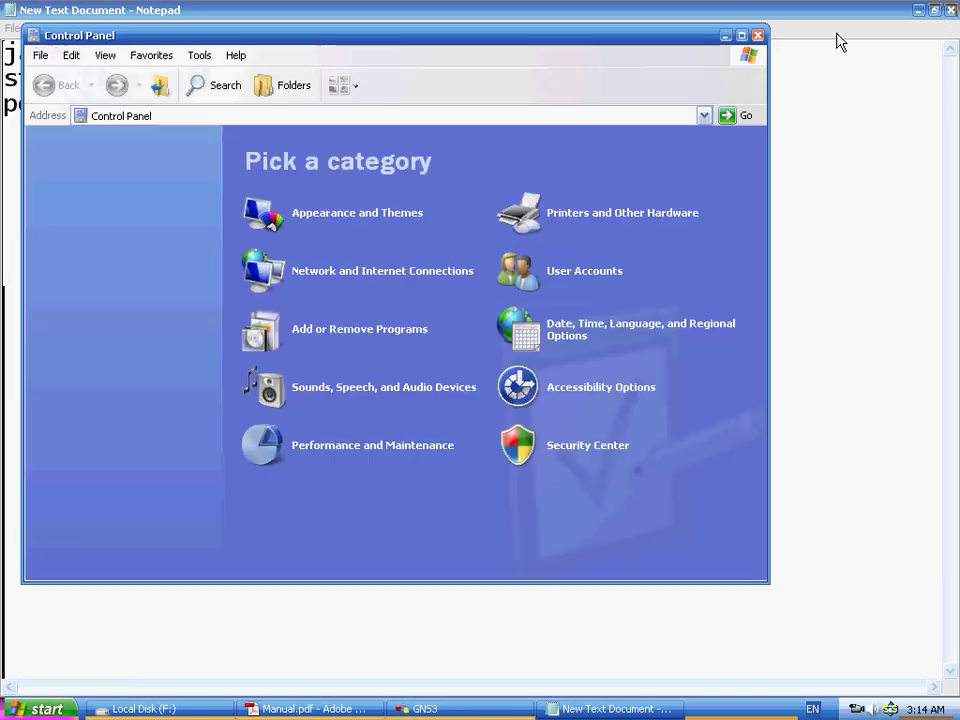
left_click(742, 38)
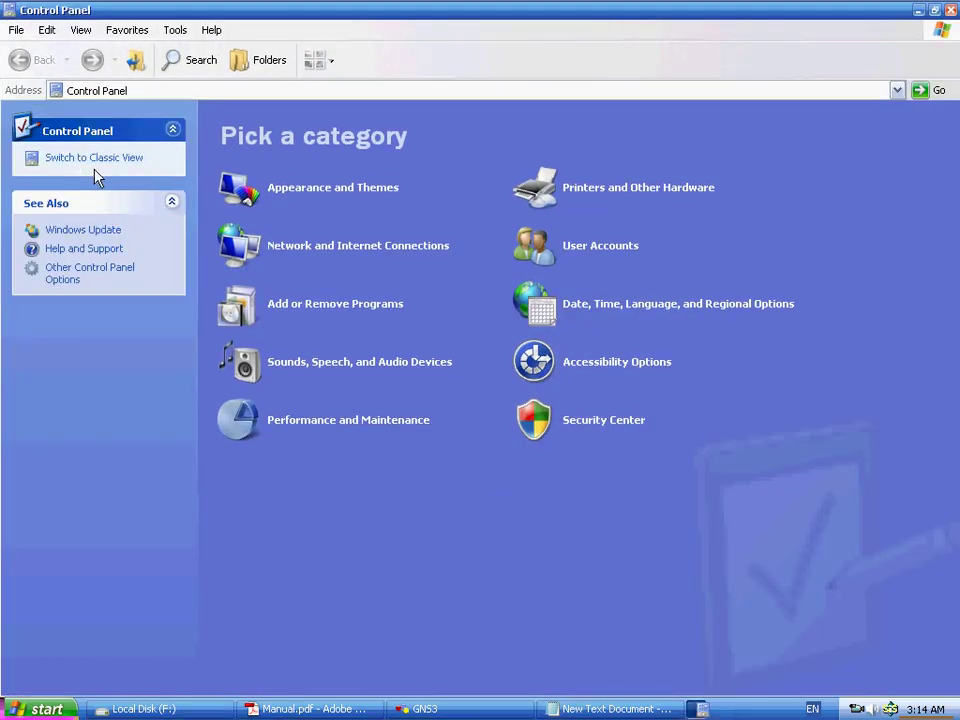
left_click(93, 167)
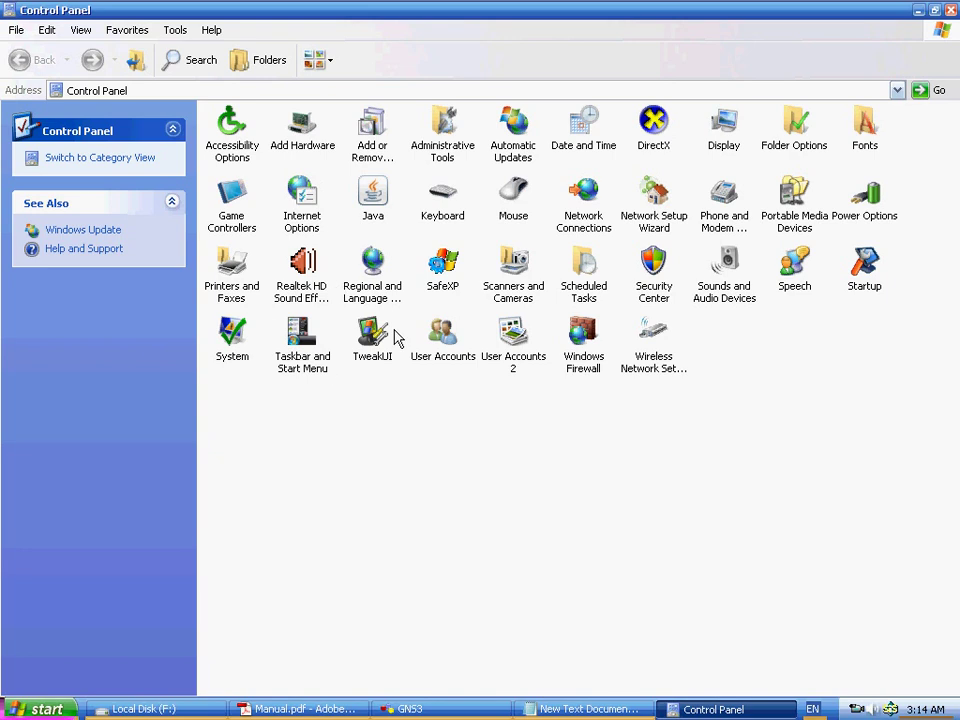
left_click(578, 325)
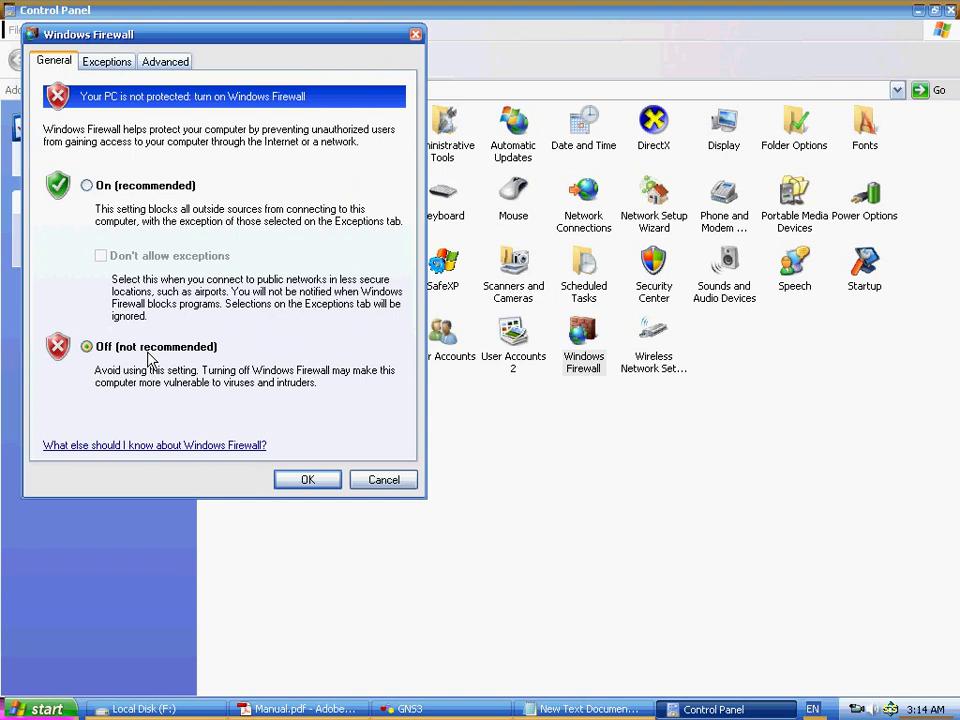
left_click(303, 482)
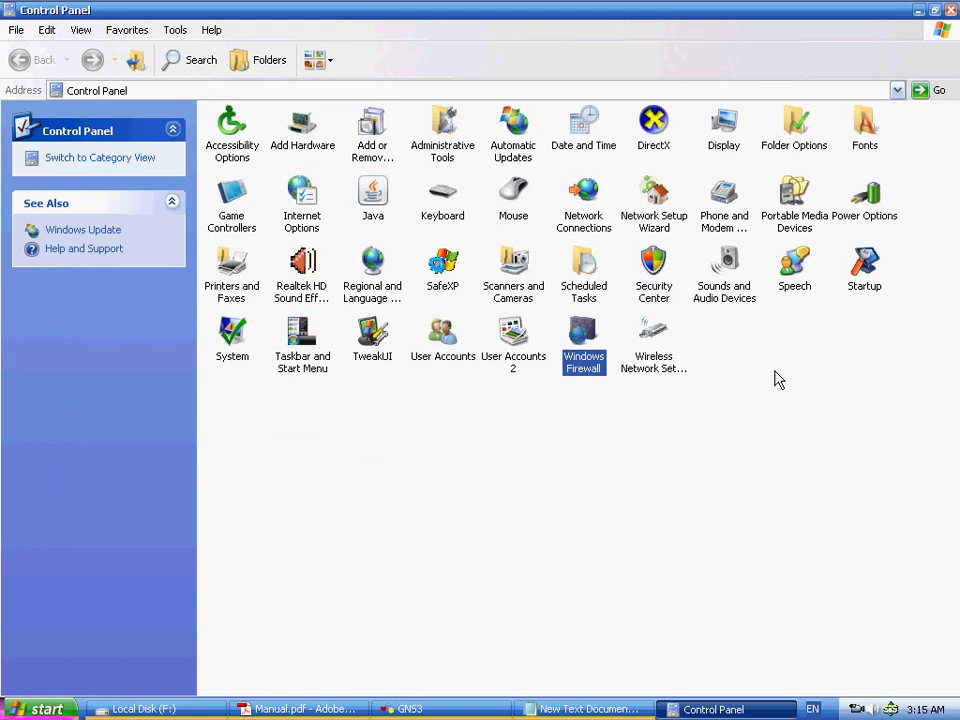
- In Internet Options, uncheck Block pop-ups on the Privacy tab and apply
left_click(305, 193)
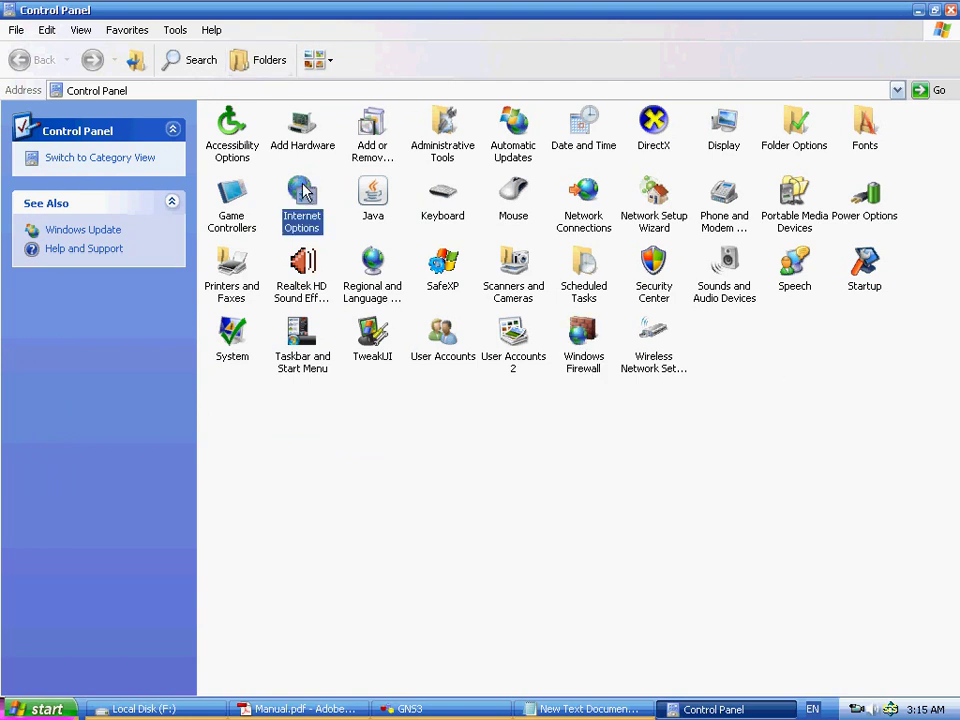
double_click(305, 193)
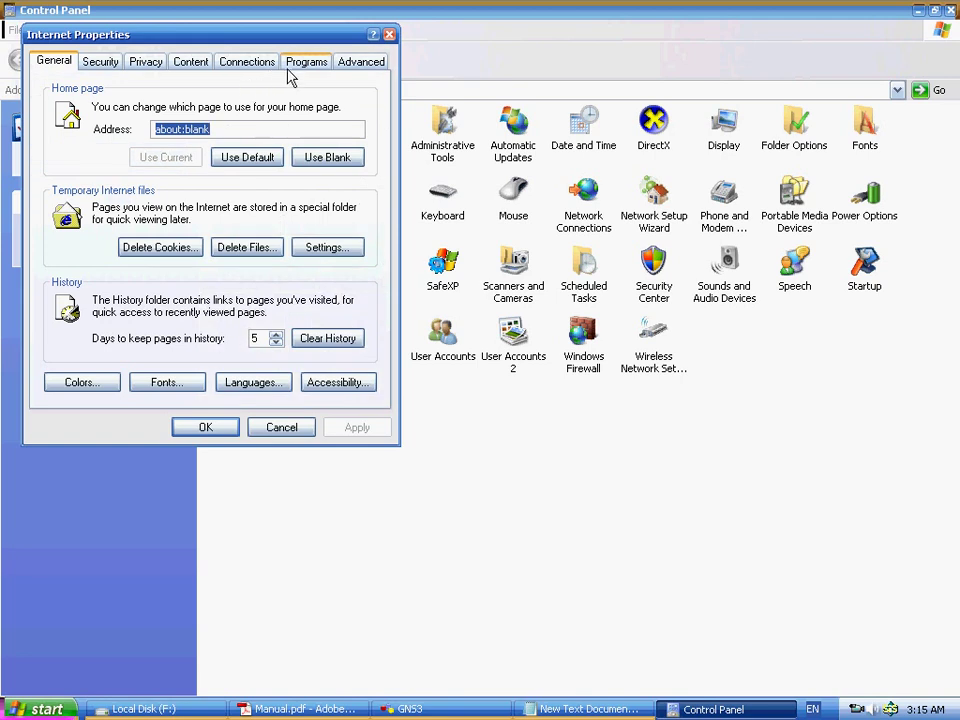
left_click(163, 63)
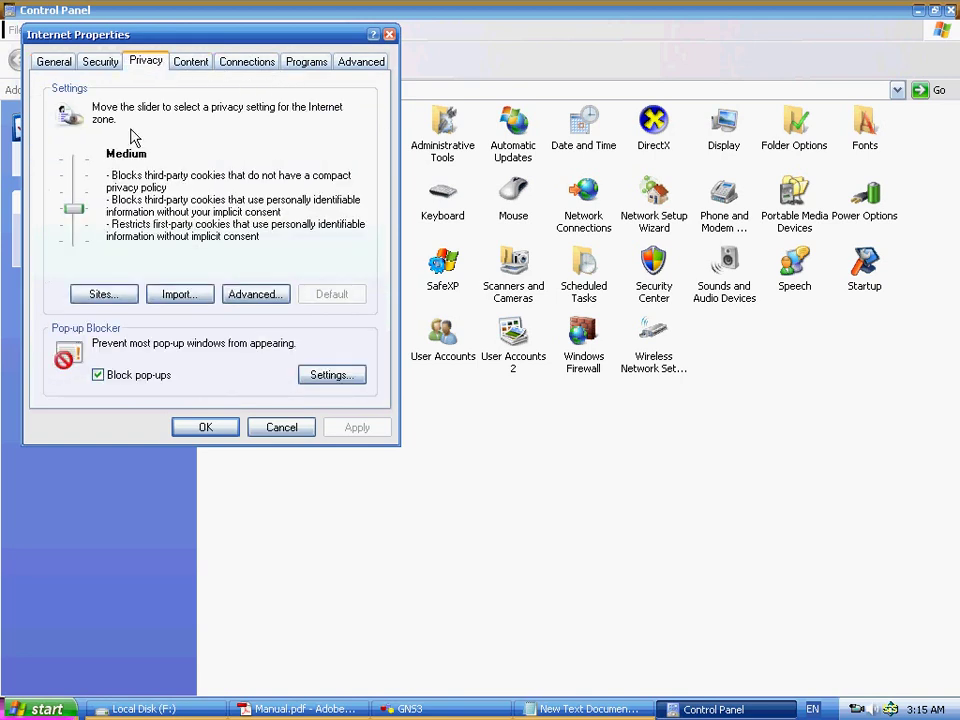
left_click(131, 378)
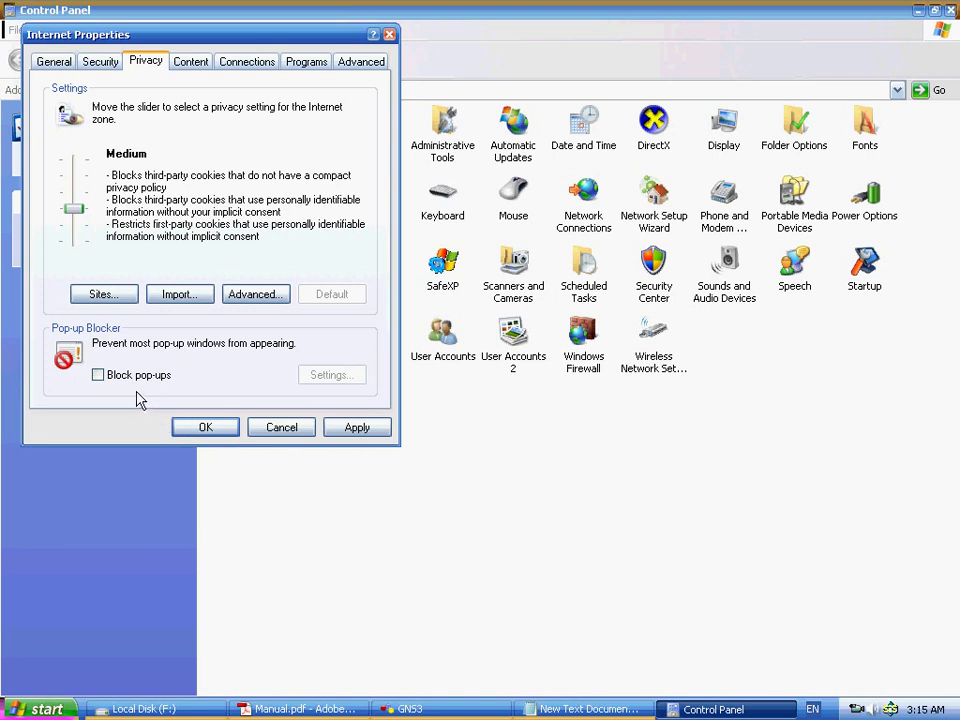
left_click(330, 427)
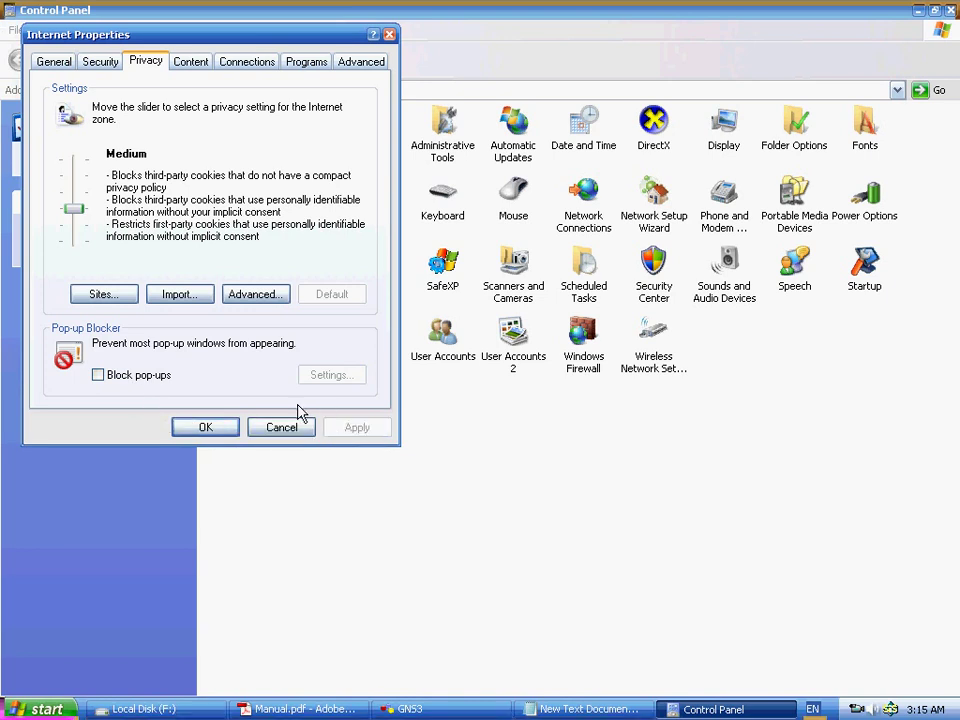
- Enable 'Allow active content to run in files on My Computer', save, and return to Notepad
left_click(361, 63)
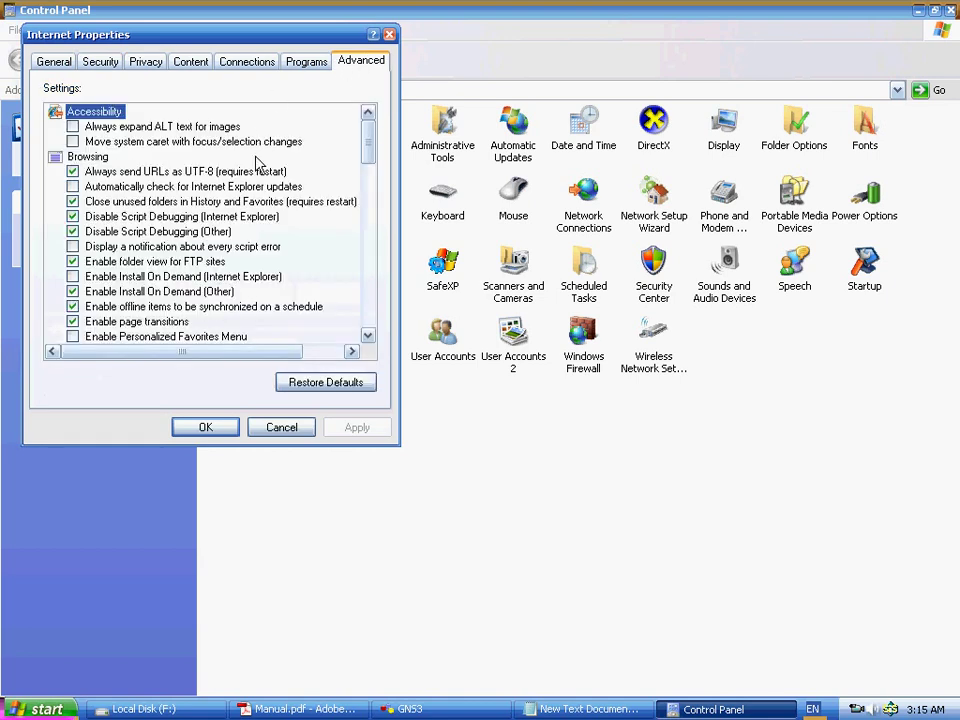
scroll(260, 158, "down", 10)
scroll(262, 152, "down", 7)
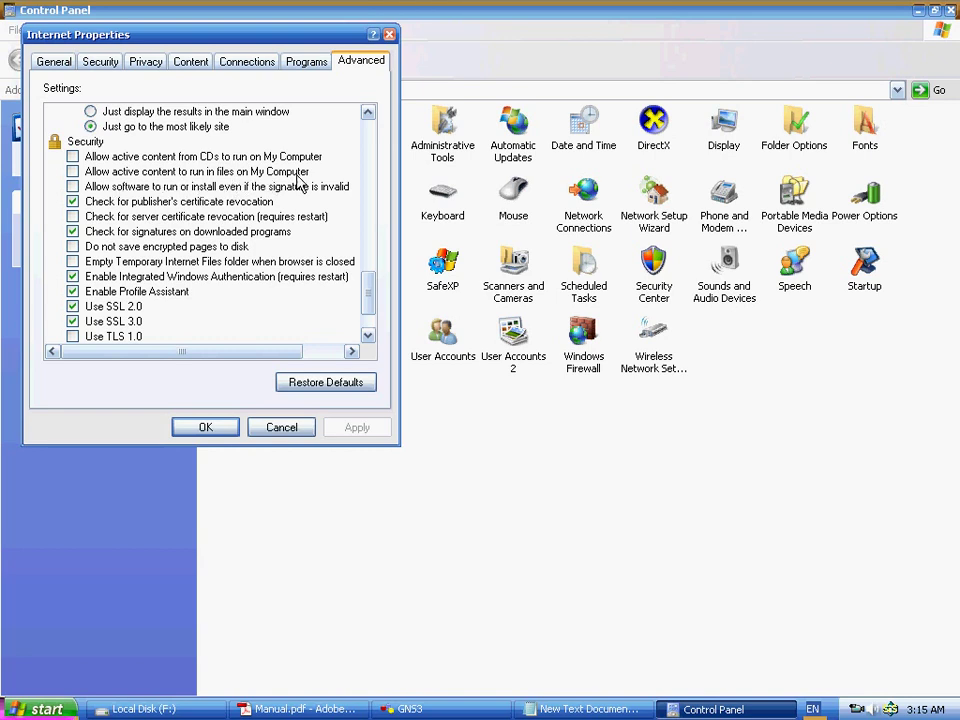
left_click(72, 172)
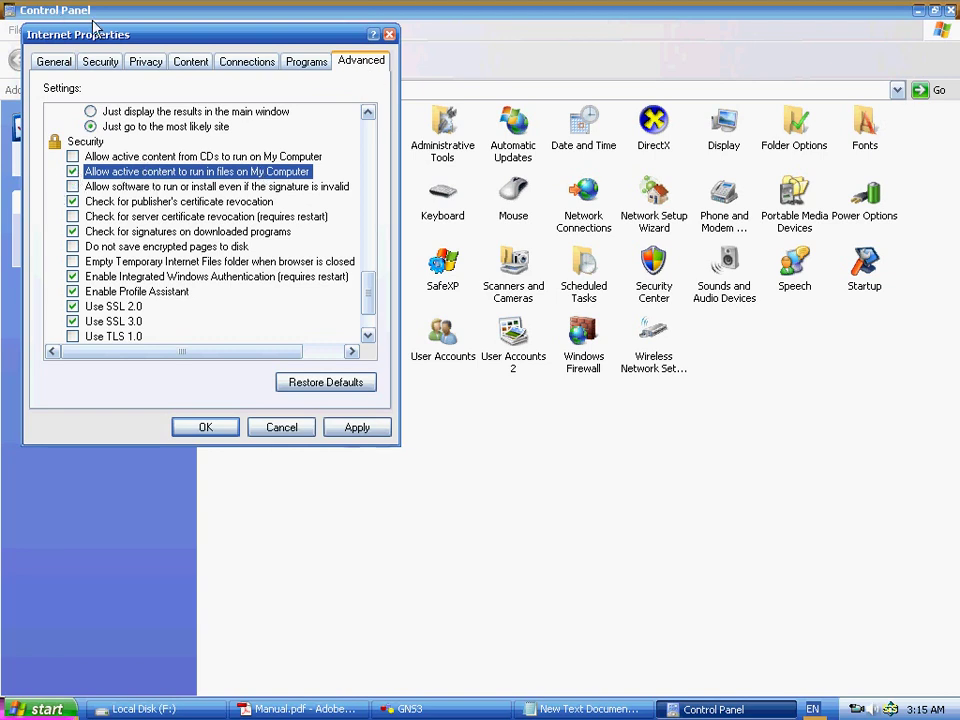
left_click(356, 427)
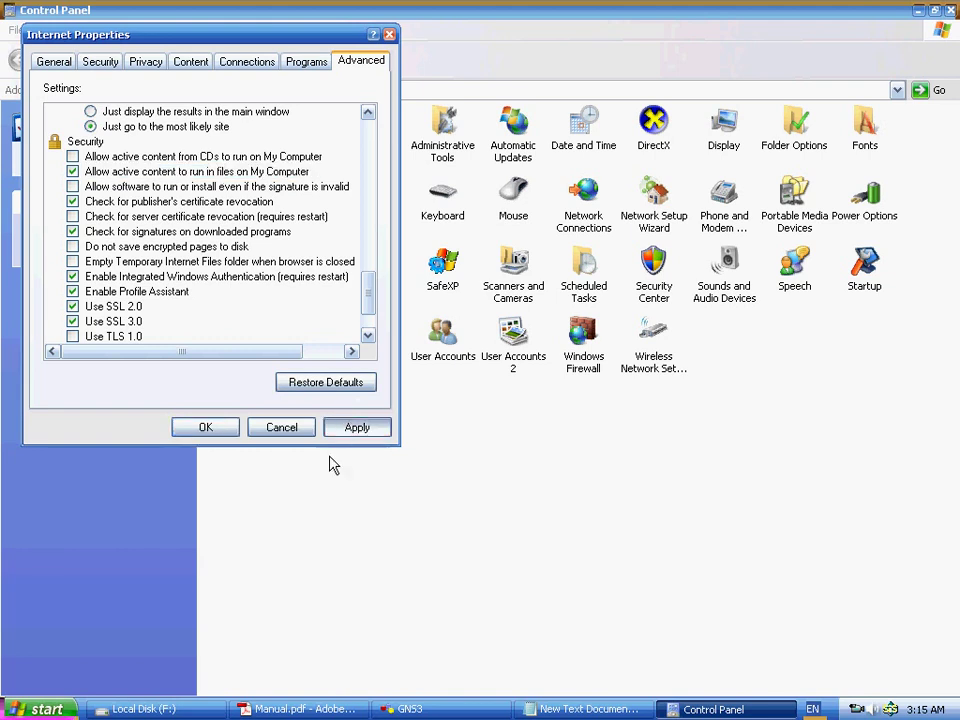
left_click(222, 434)
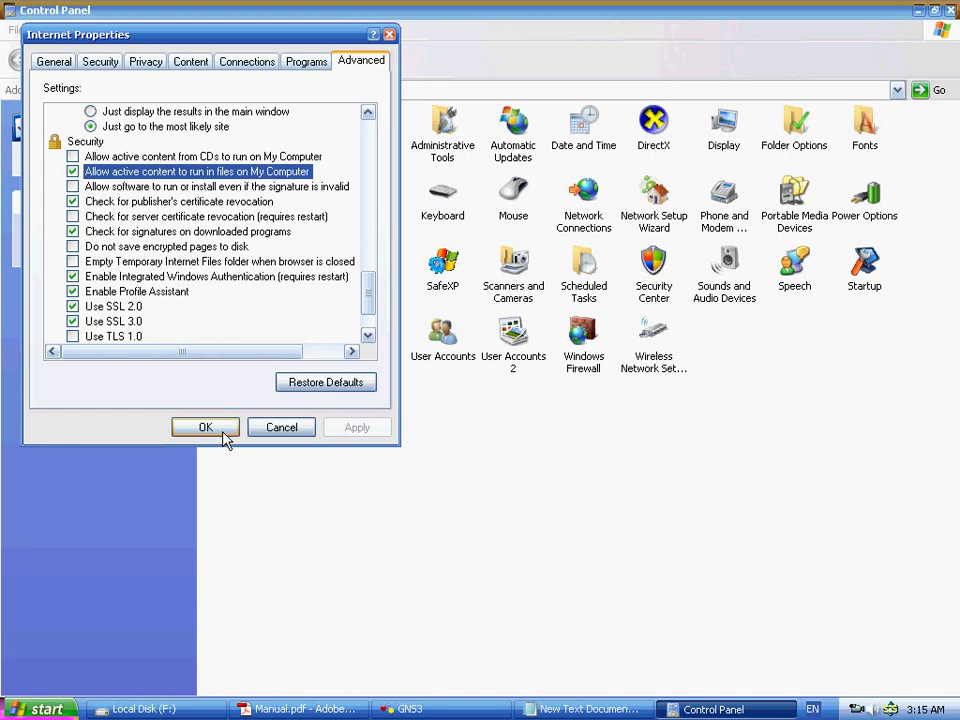
left_click(585, 709)
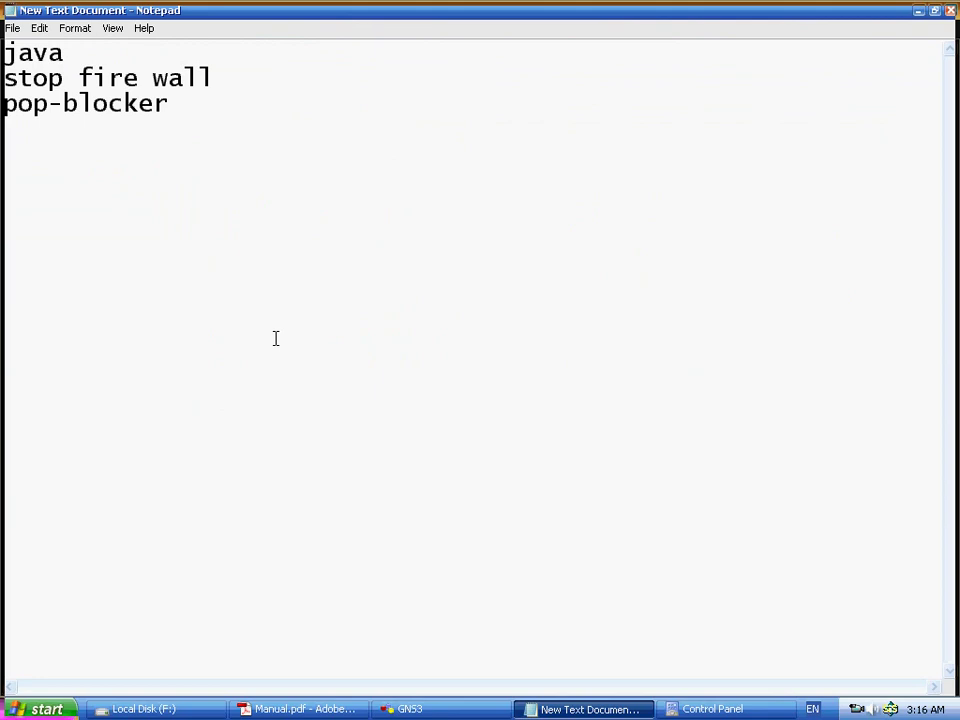
- Add 'loopback interface' as the fourth line of the checklist
type("oob")
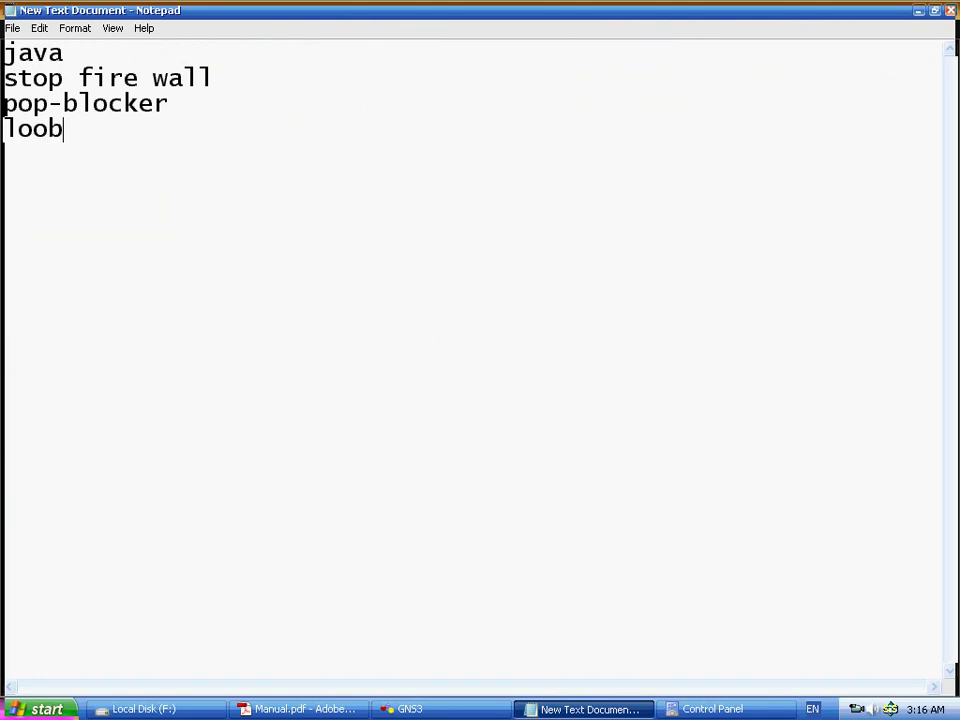
key("BackSpace")
type("pback i nter")
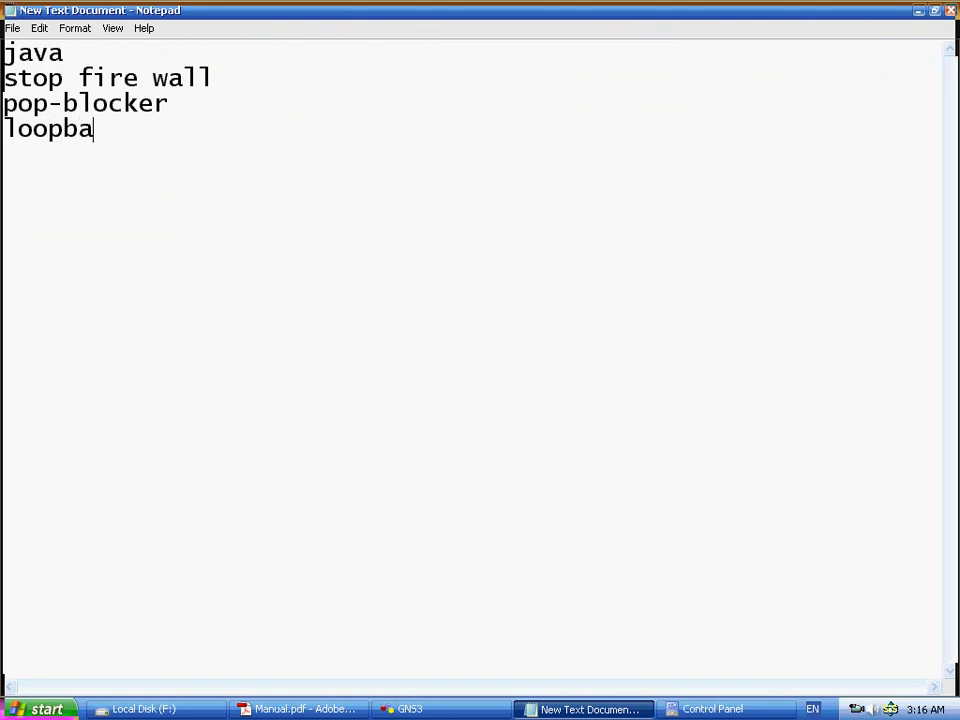
key("BackSpace")
key("BackSpace")
key("BackSpace")
key("BackSpace")
key("BackSpace")
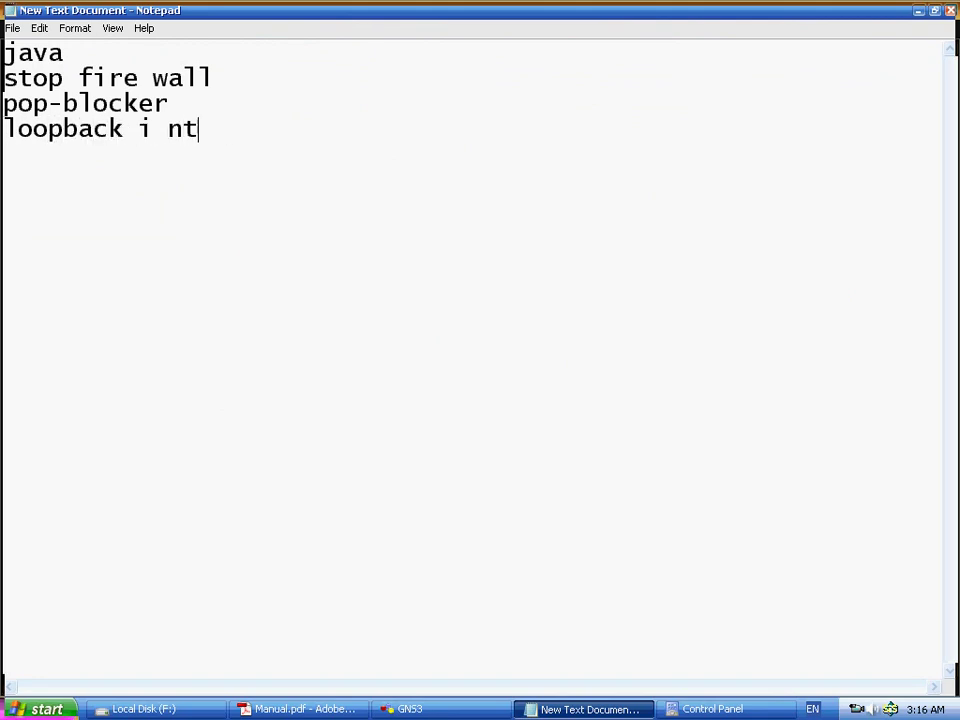
type("nterface")
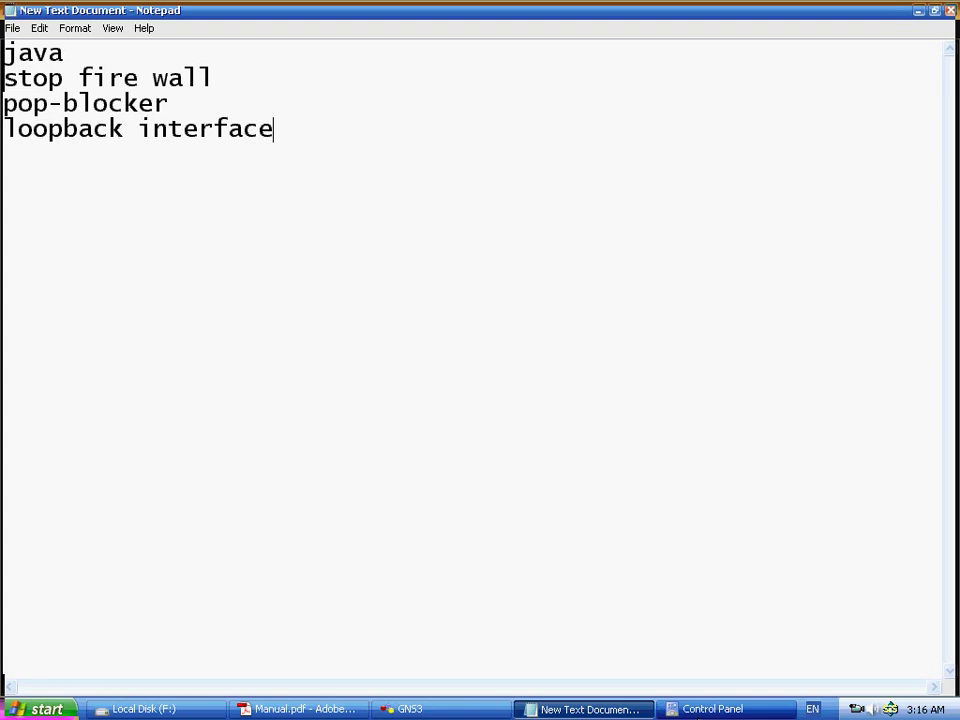
- Start the Add Hardware wizard and confirm the hardware is already connected
left_click(707, 709)
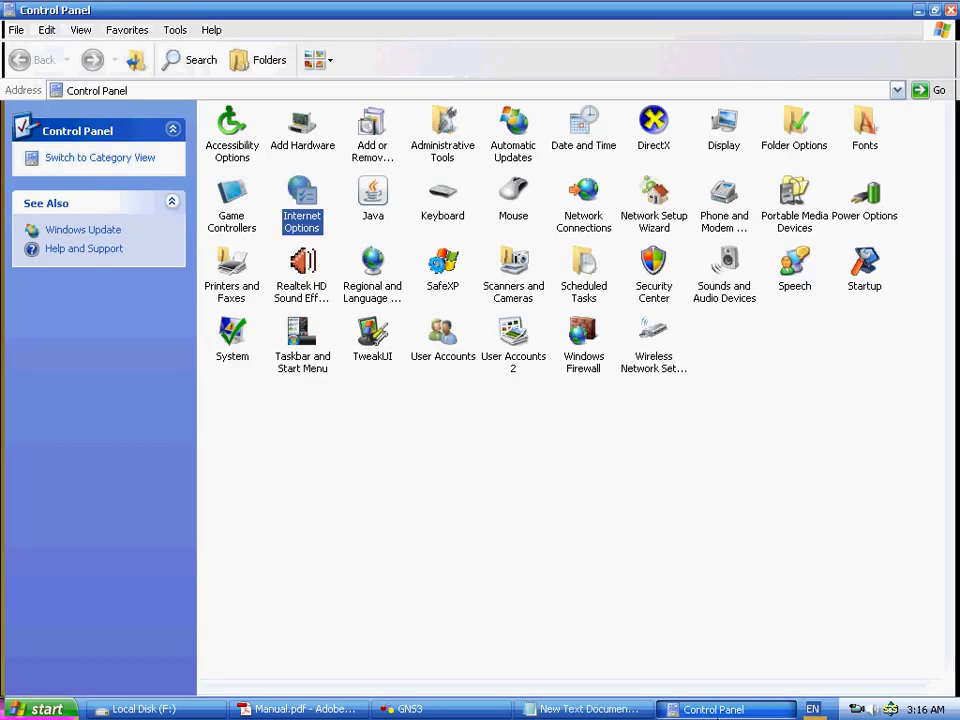
left_click(314, 148)
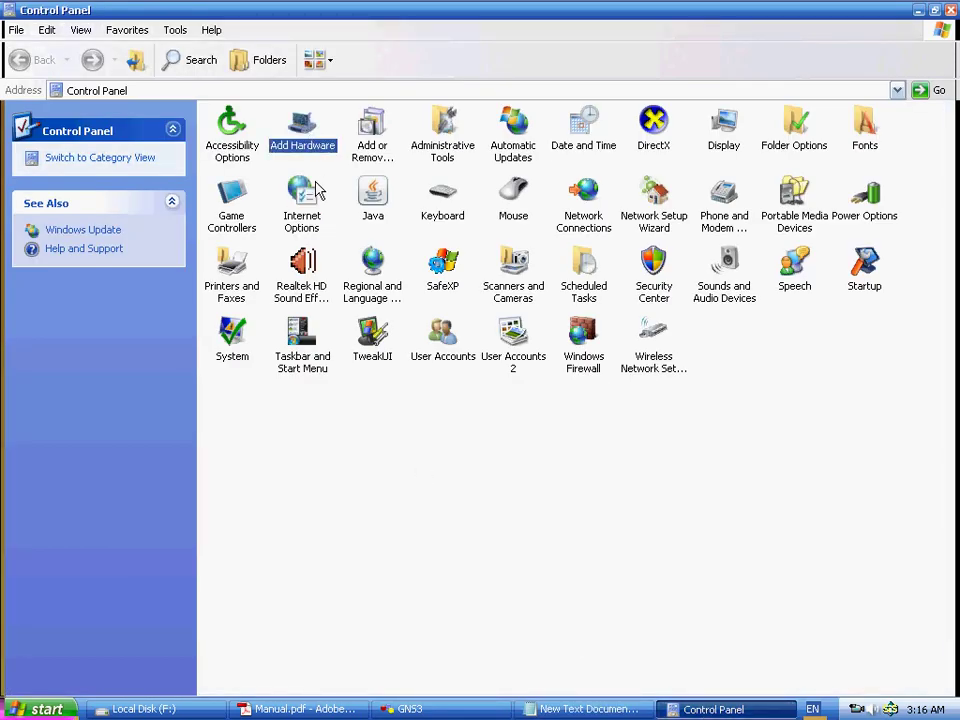
key("Return")
left_click(399, 410)
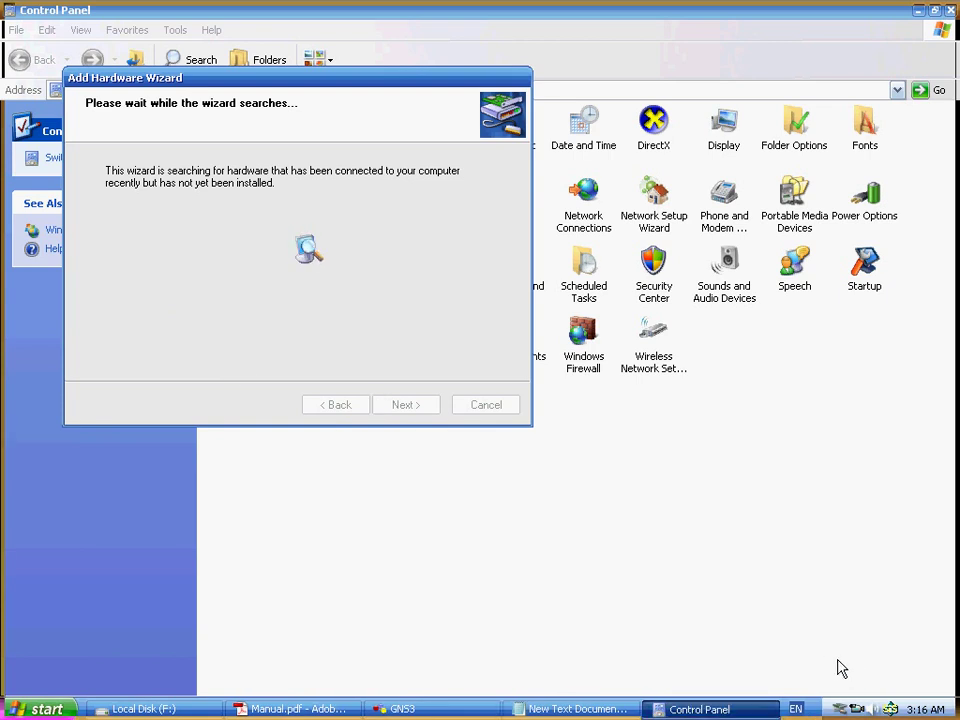
left_click(553, 472)
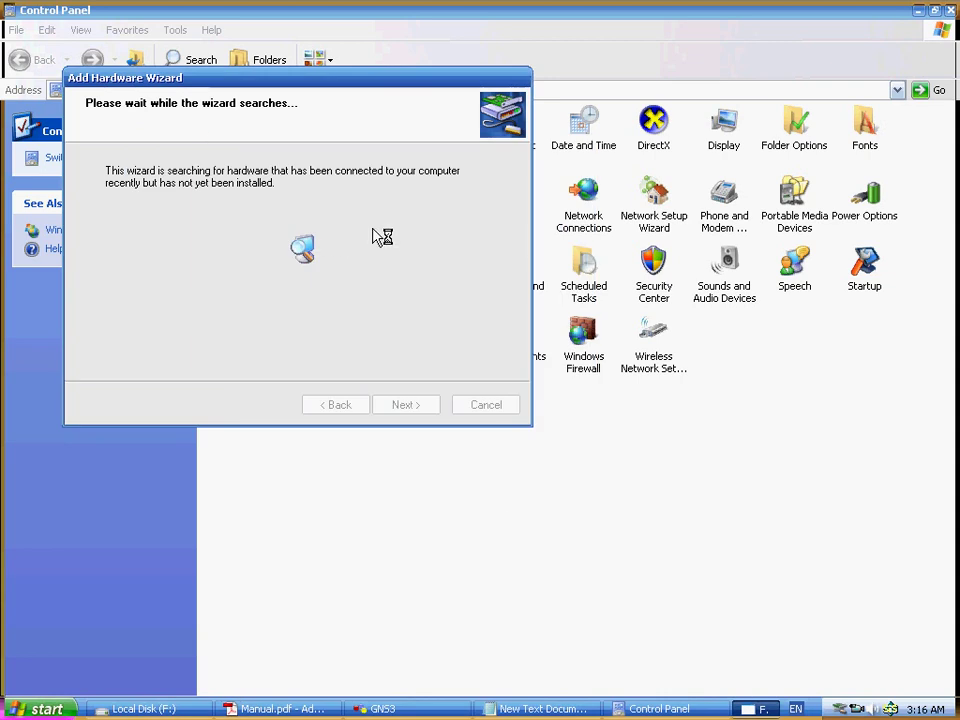
left_click_drag(364, 82, 420, 72)
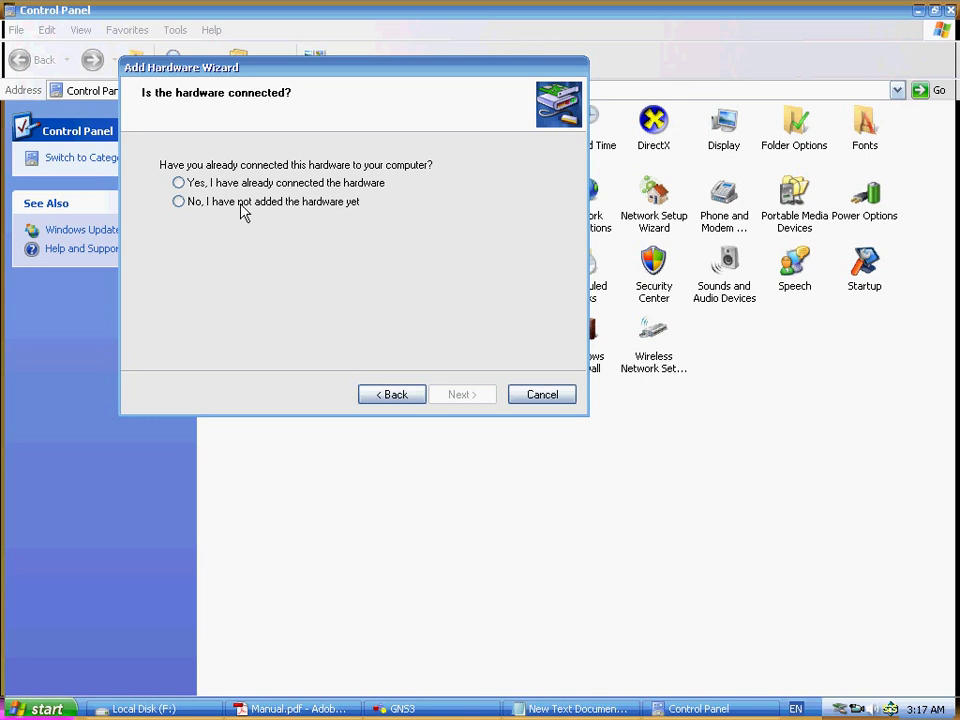
left_click(233, 184)
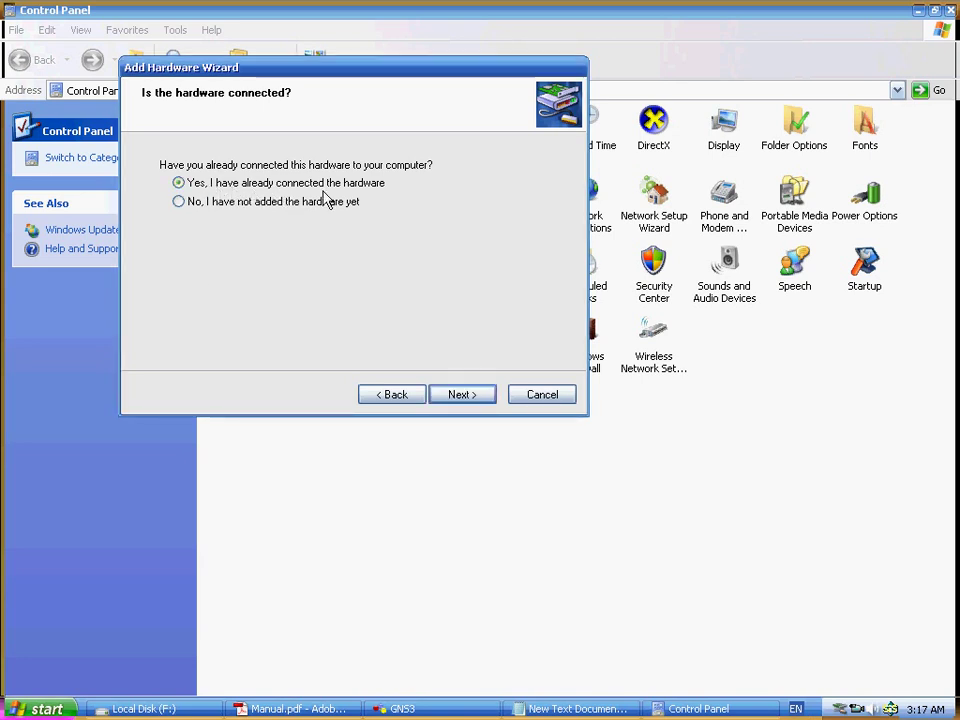
left_click(455, 399)
- Choose to add a new hardware device manually from the Network adapters list
scroll(231, 304, "down", 5)
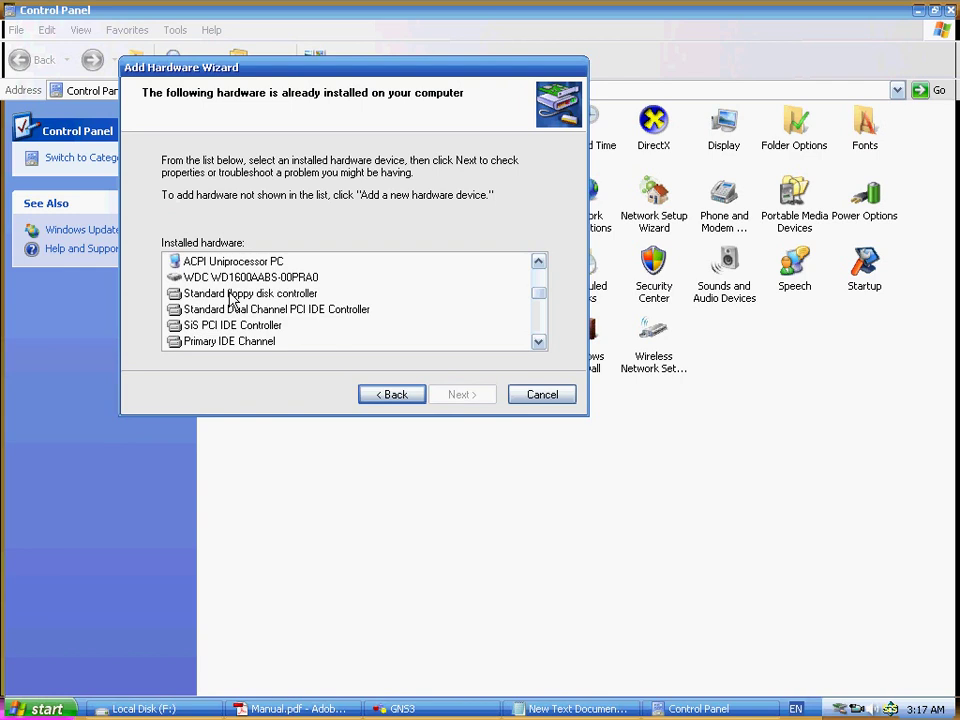
scroll(260, 318, "down", 3)
scroll(200, 345, "up", 1)
scroll(240, 349, "down", 1)
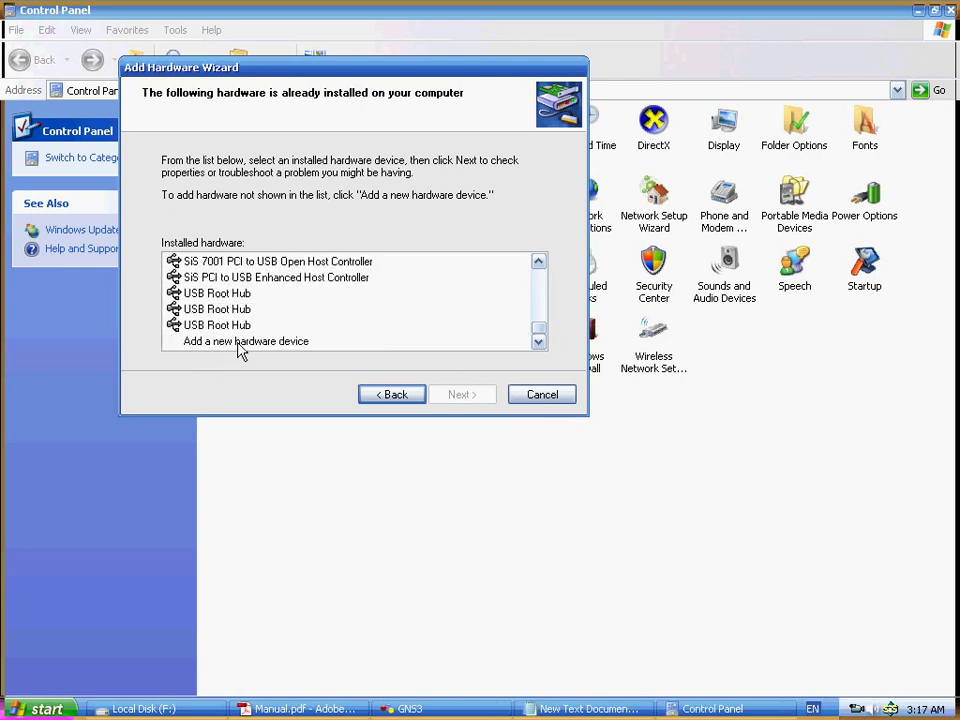
left_click(234, 342)
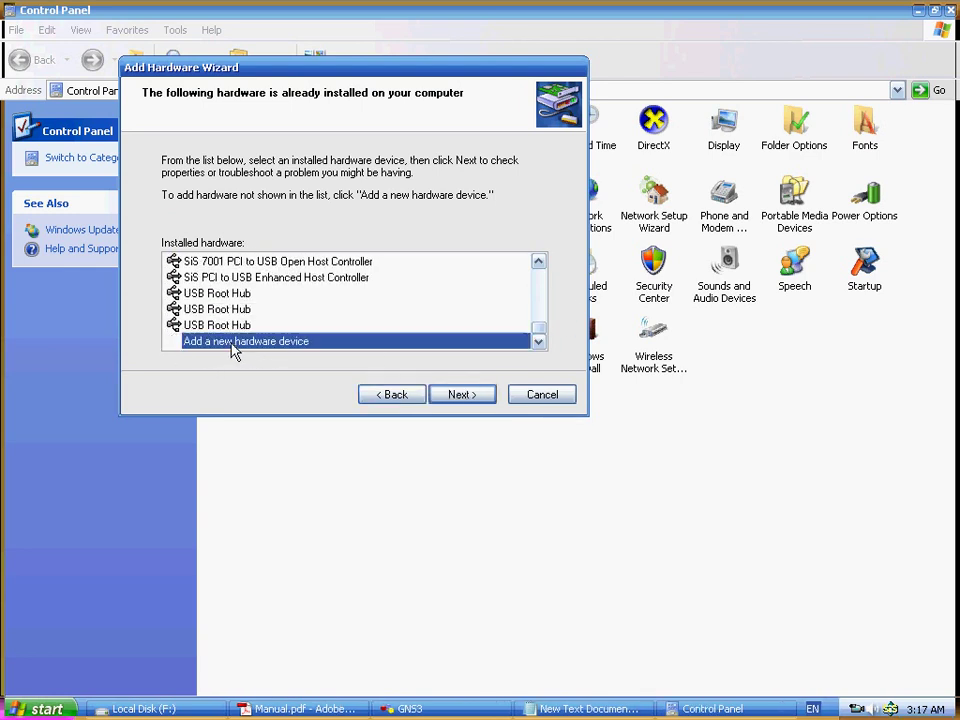
left_click(460, 395)
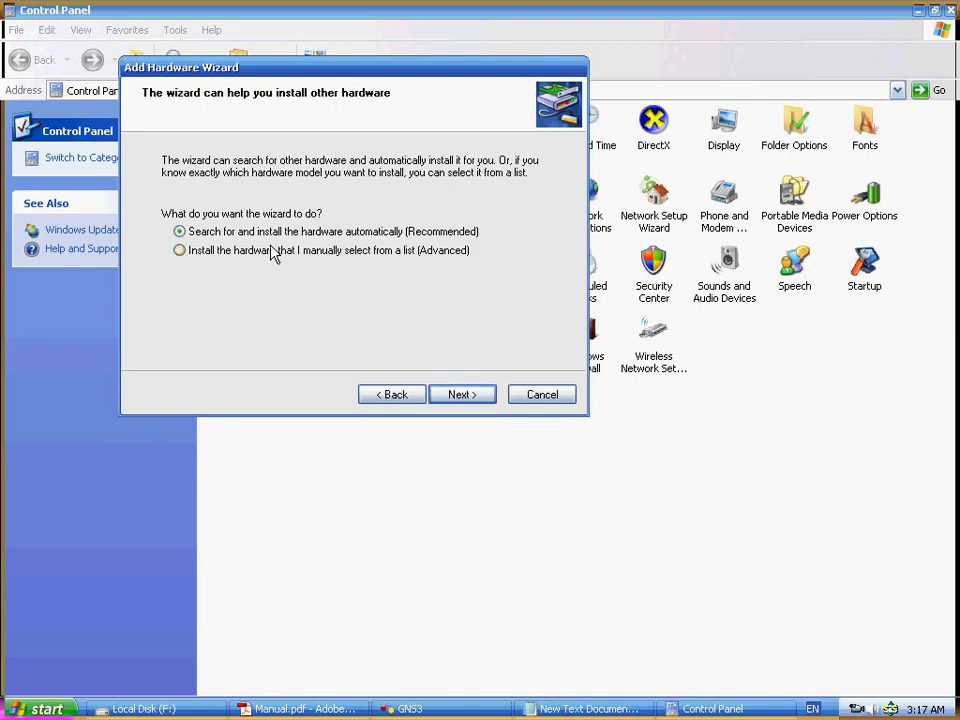
left_click(211, 252)
left_click(456, 395)
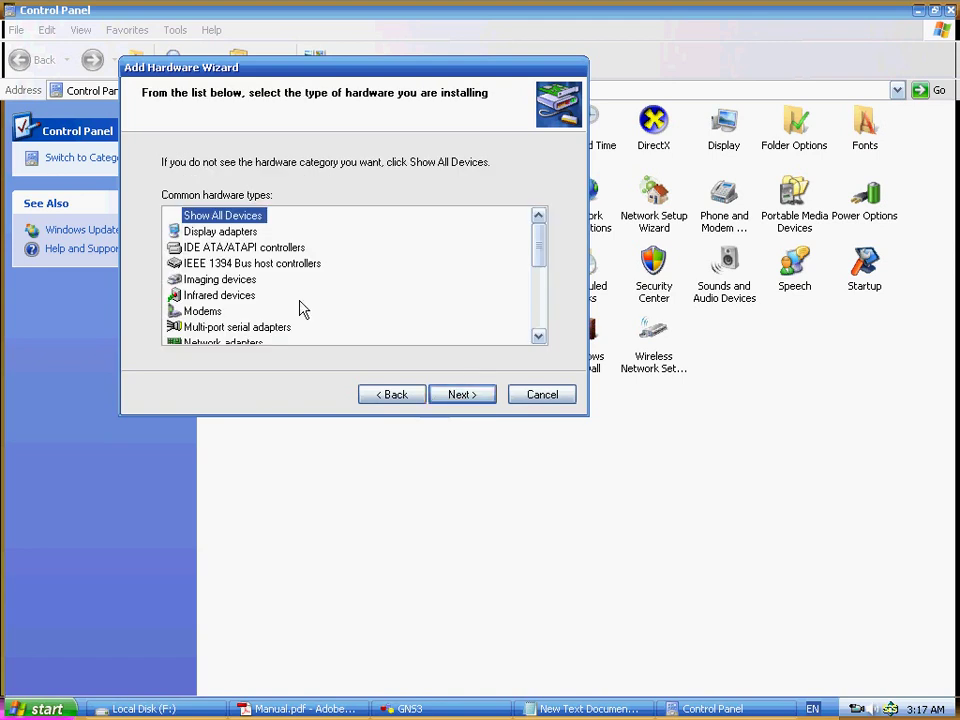
scroll(257, 330, "down", 1)
left_click(222, 295)
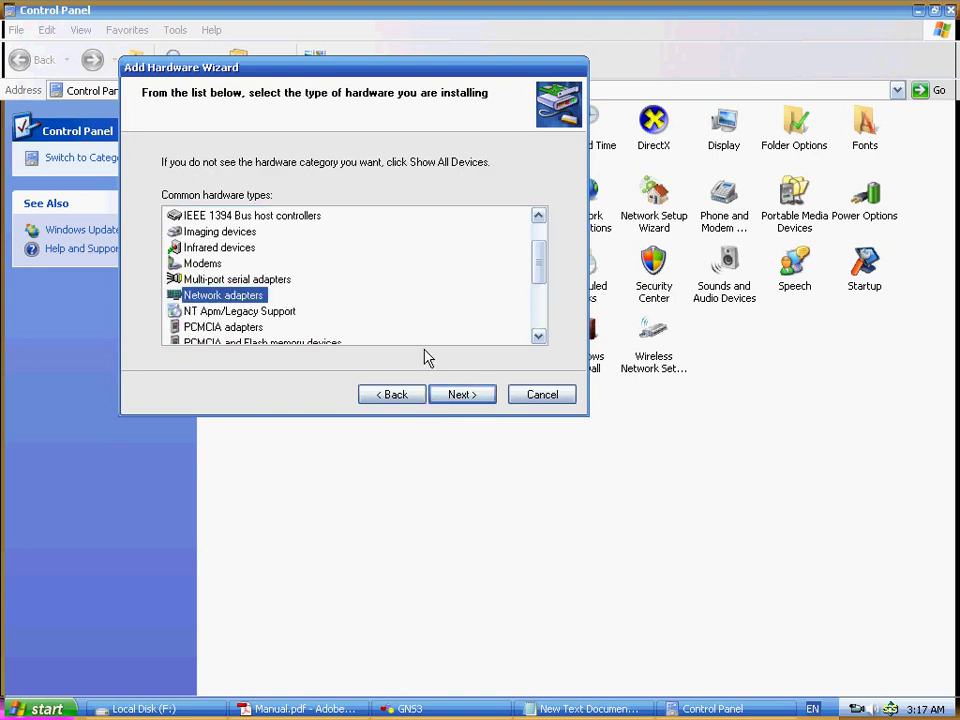
left_click(460, 394)
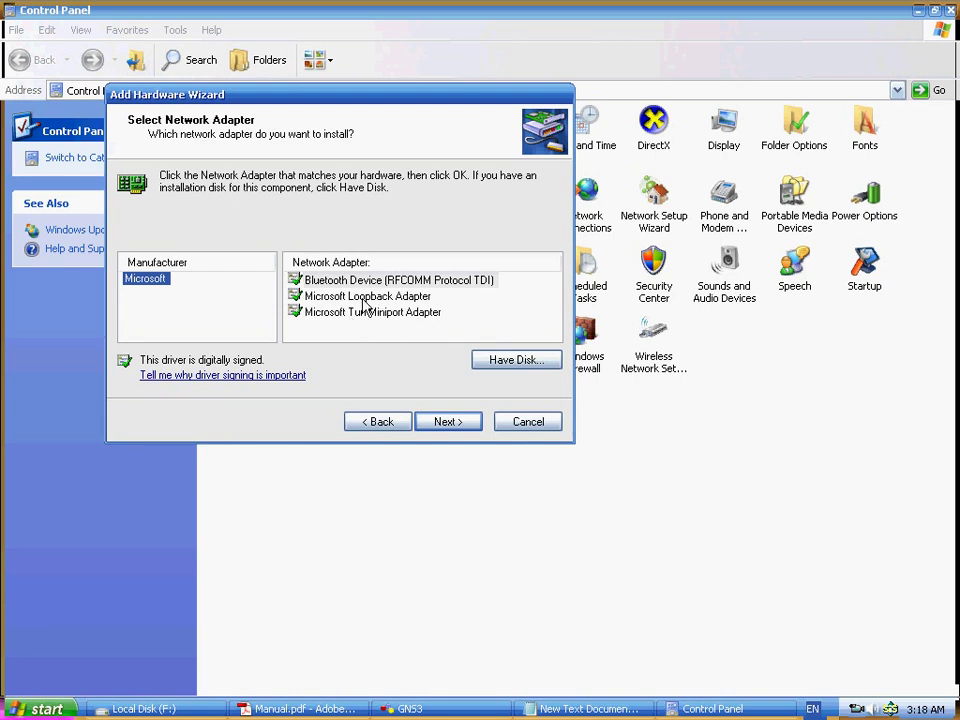
- Install the Microsoft Loopback Adapter and finish the wizard
left_click(365, 297)
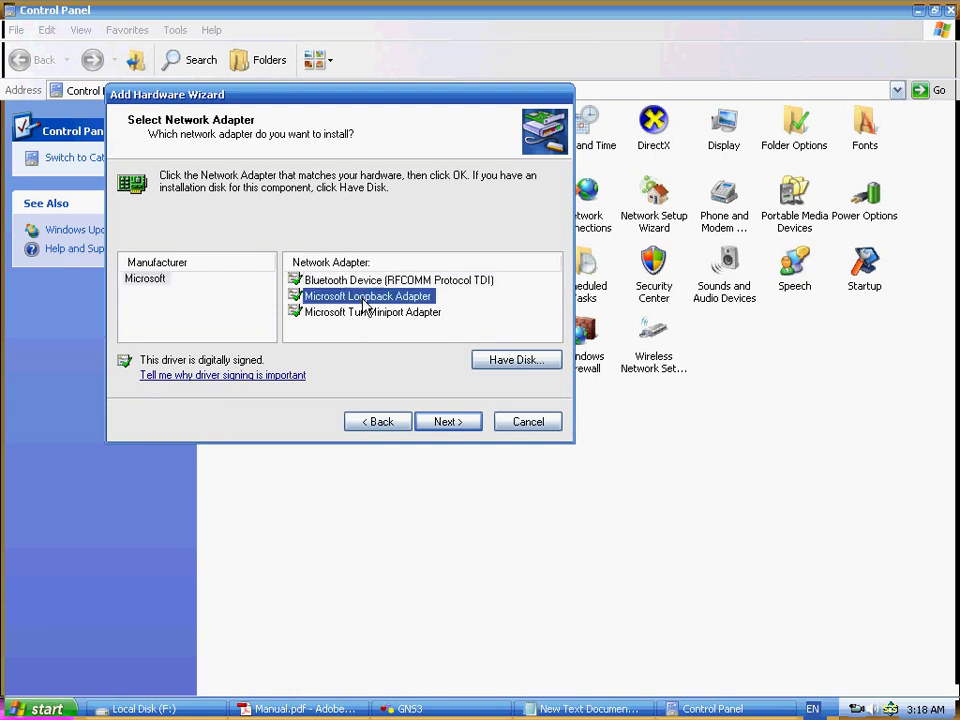
left_click(443, 421)
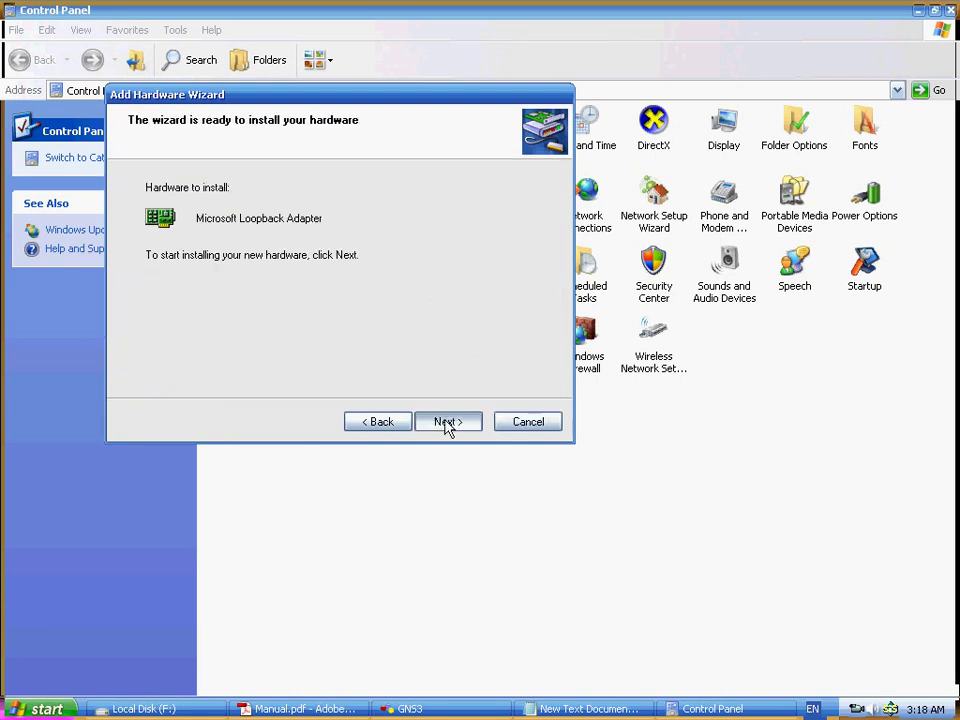
left_click(446, 422)
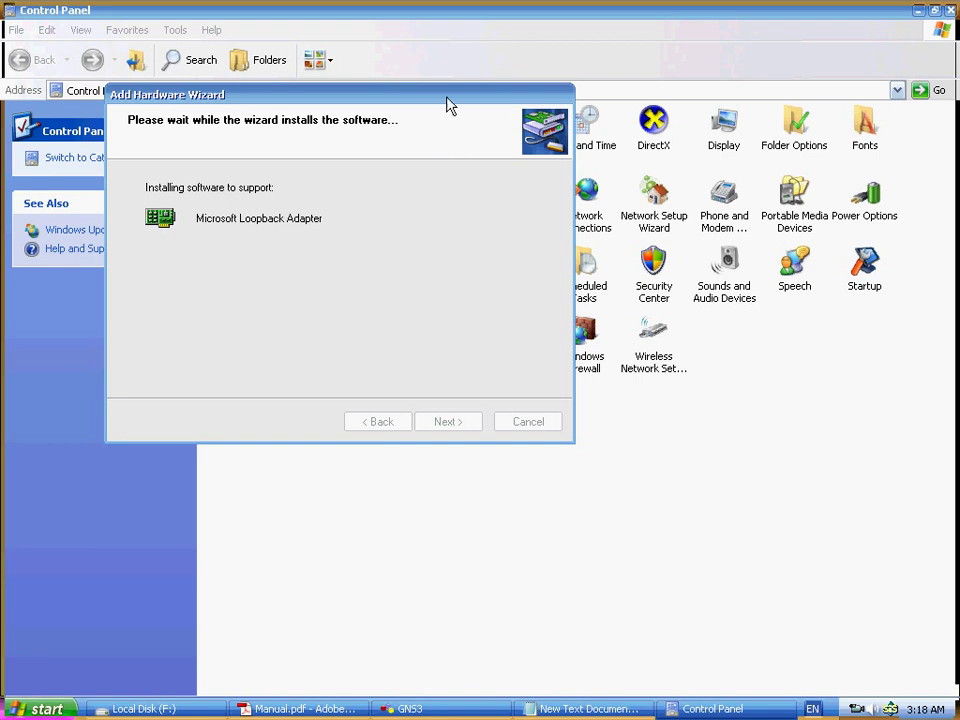
left_click_drag(448, 100, 700, 345)
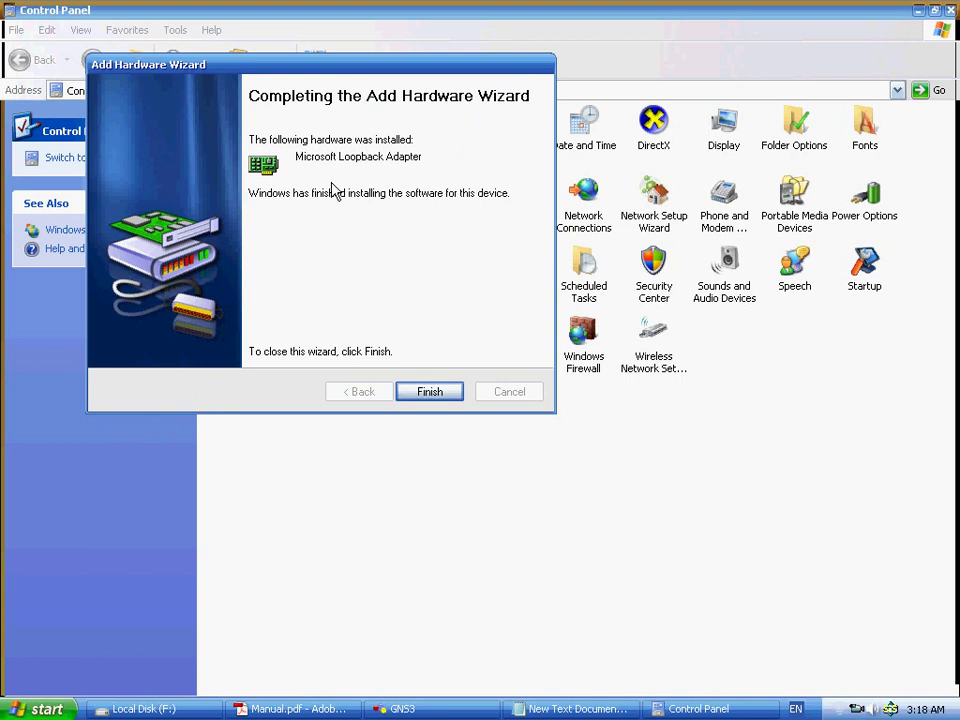
left_click(428, 392)
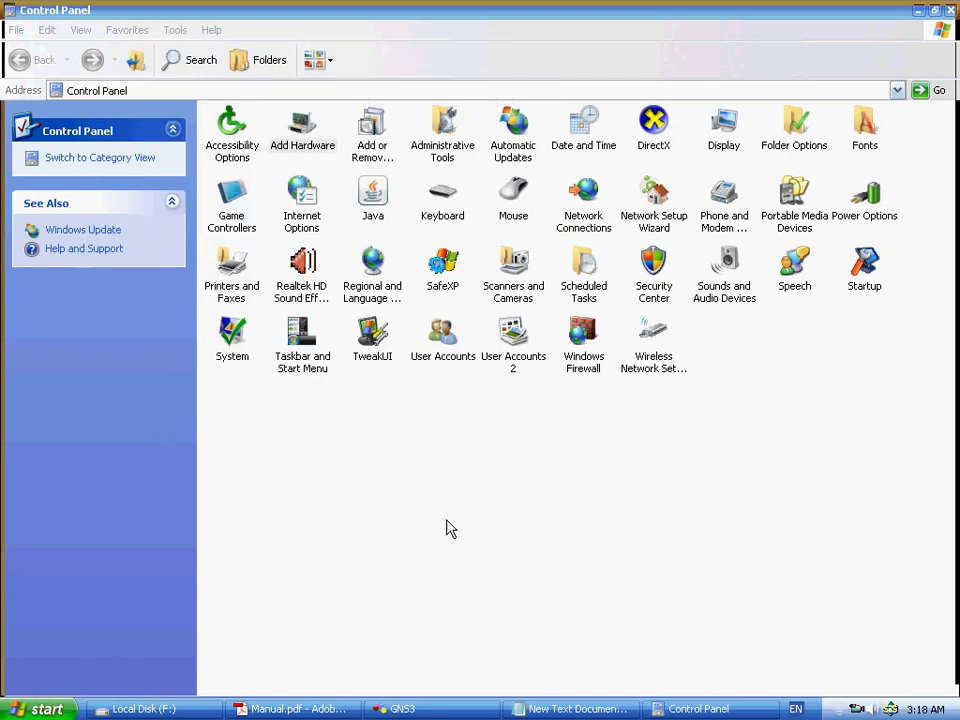
left_click(858, 711)
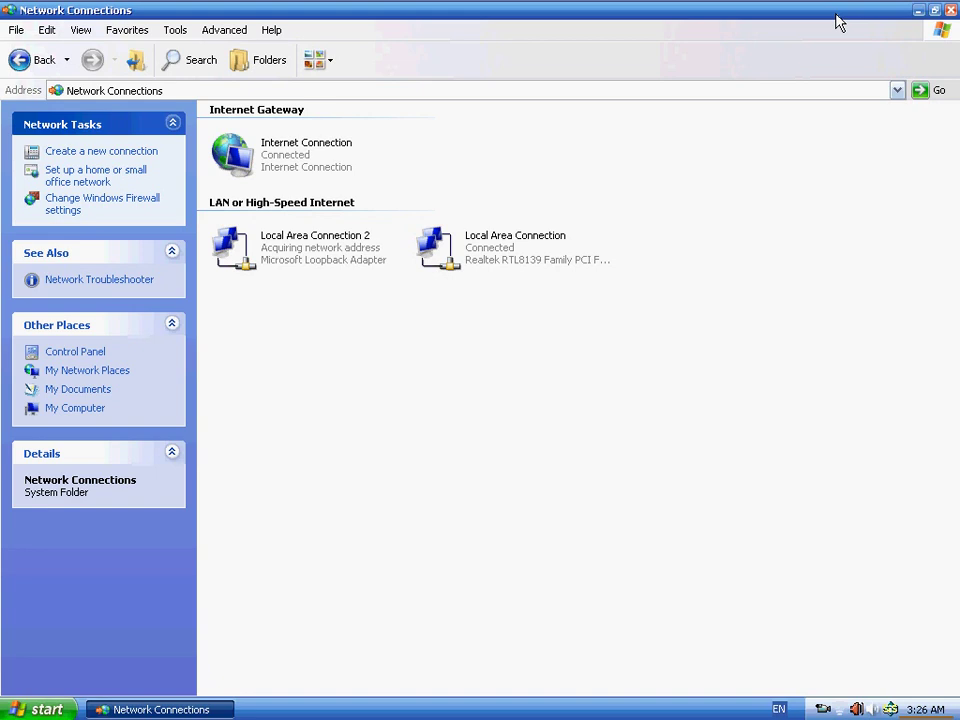
- Check Local Area Connection 2's details, showing IP 0.0.0.0 assigned by DHCP
left_click_drag(723, 330, 519, 375)
left_click(590, 250)
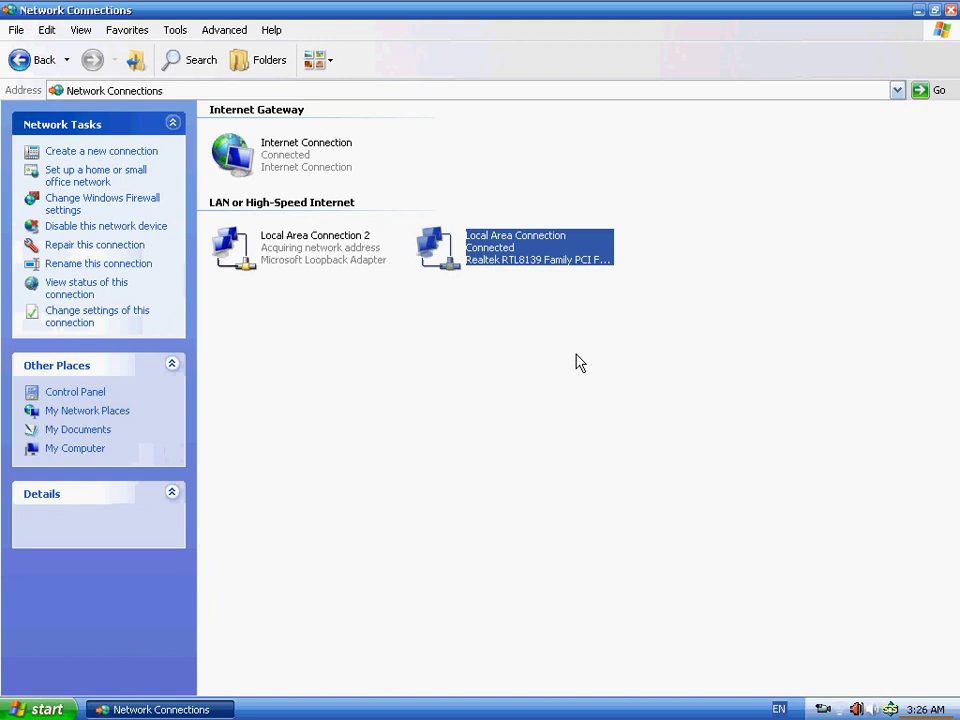
left_click(477, 288)
left_click(540, 255)
left_click(444, 289)
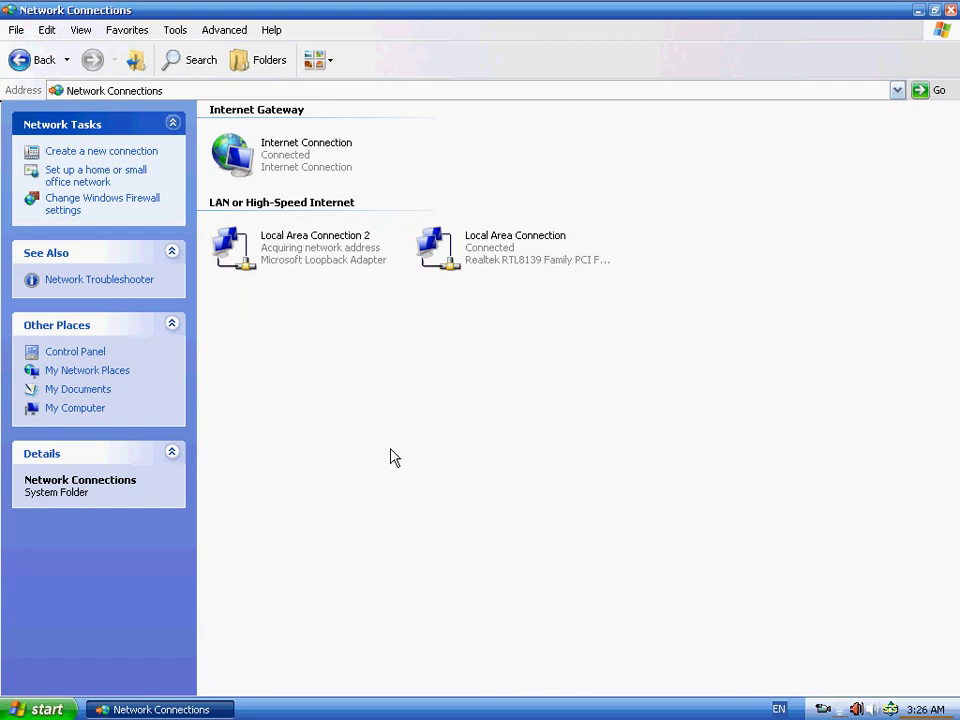
left_click(257, 262)
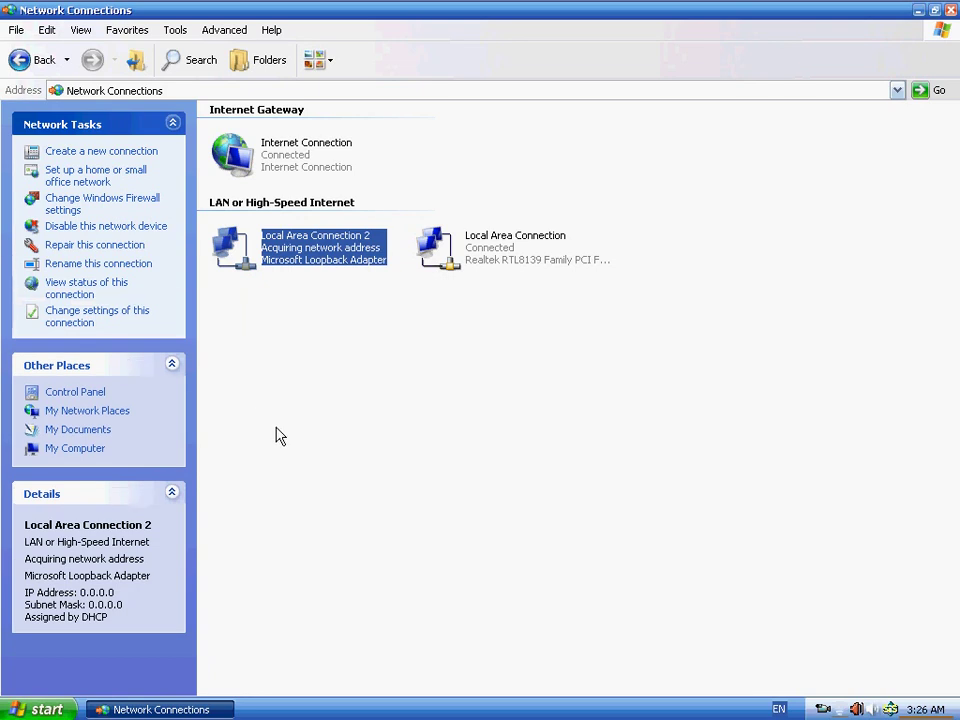
right_click(309, 253)
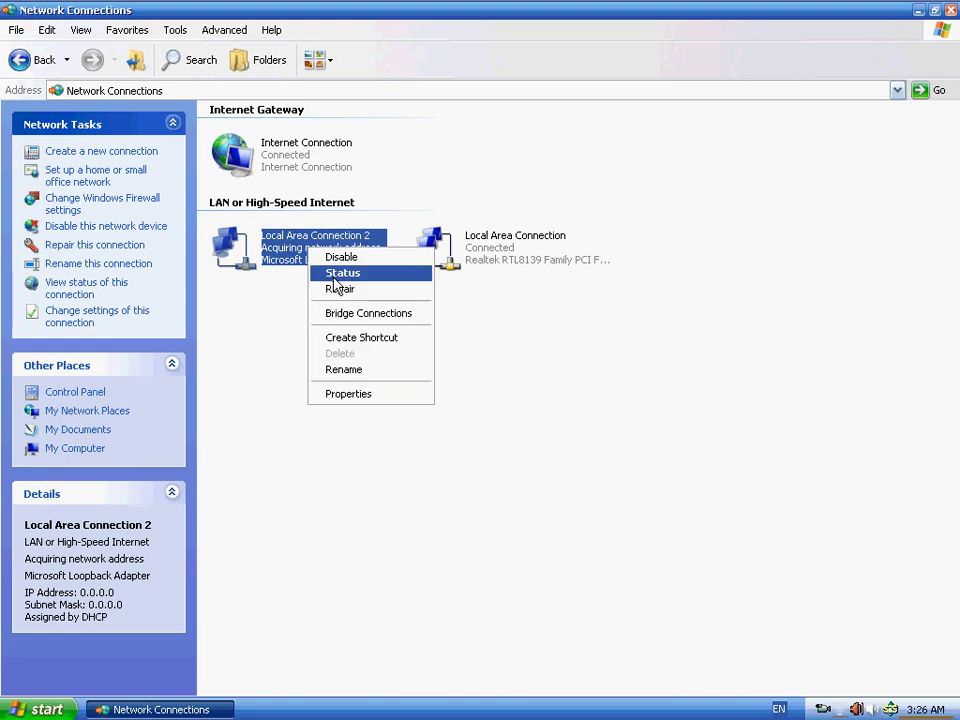
- Open Local Area Connection 2's Properties and select Internet Protocol (TCP/IP)
left_click(377, 398)
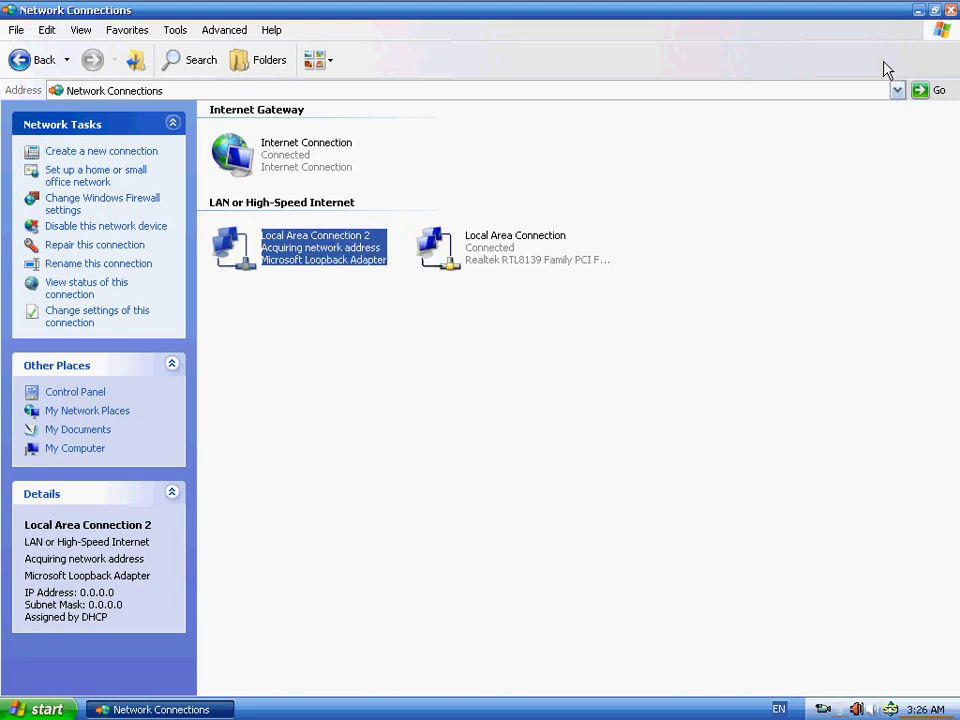
left_click(920, 22)
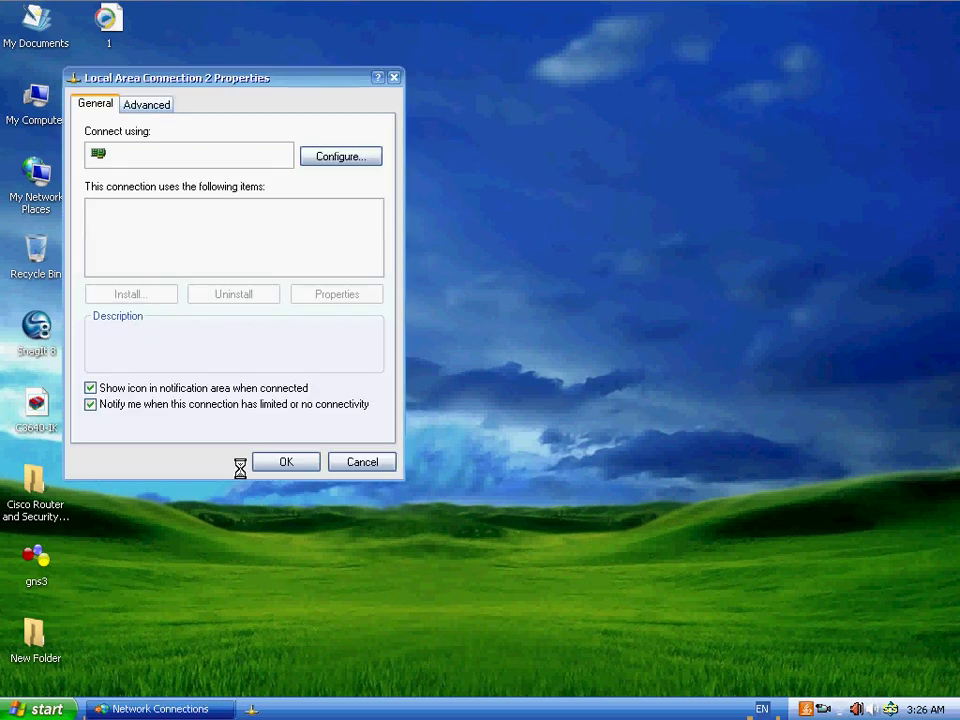
left_click_drag(315, 93, 464, 105)
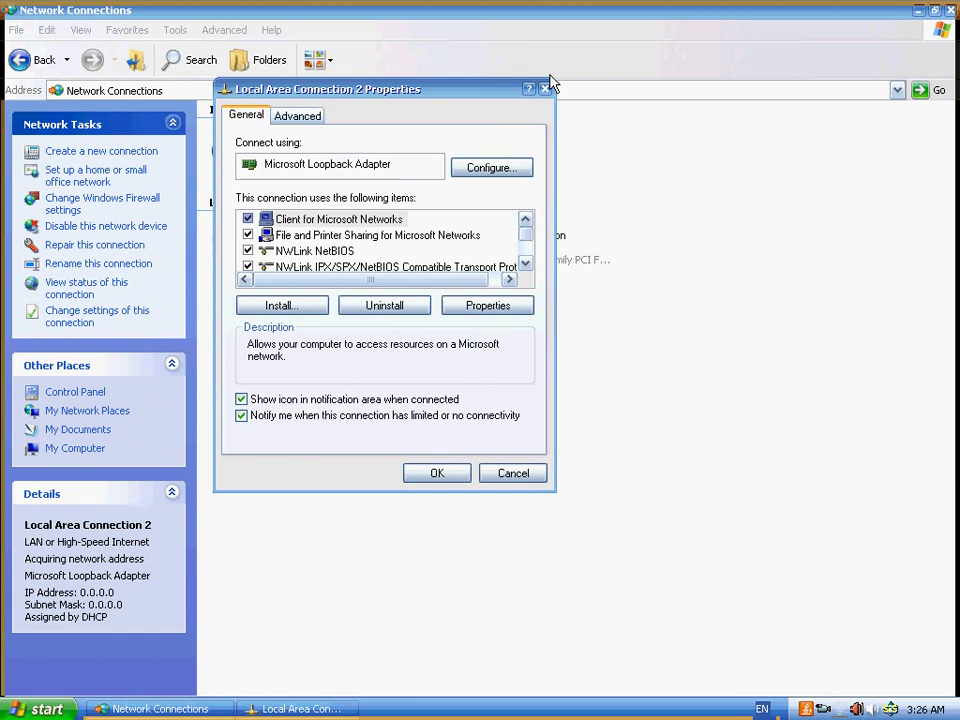
left_click_drag(402, 95, 440, 109)
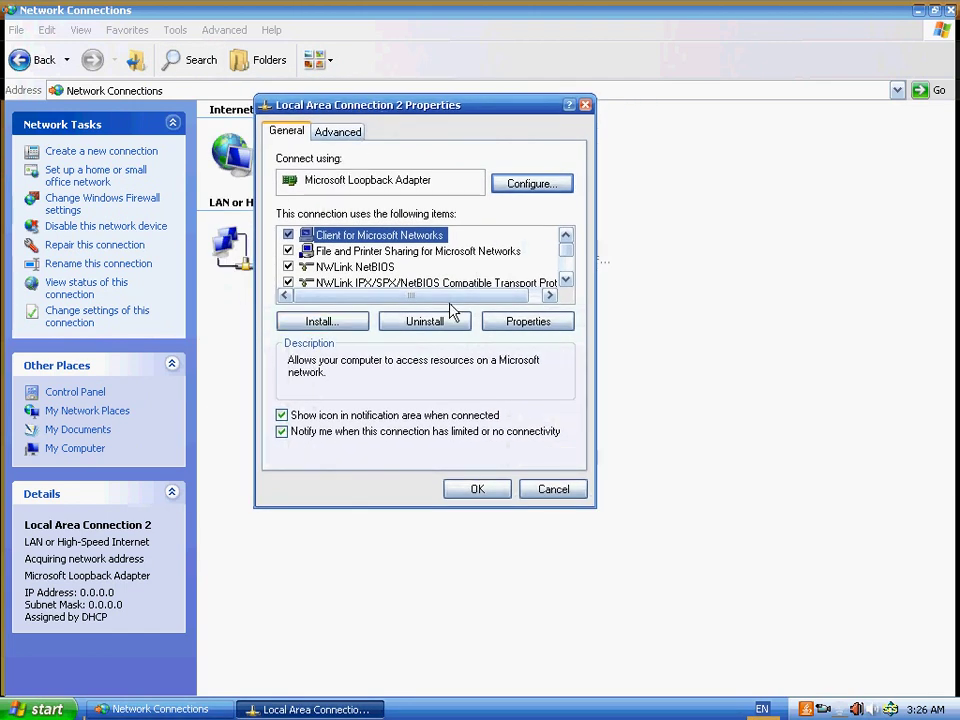
scroll(478, 279, "down", 1)
left_click(400, 272)
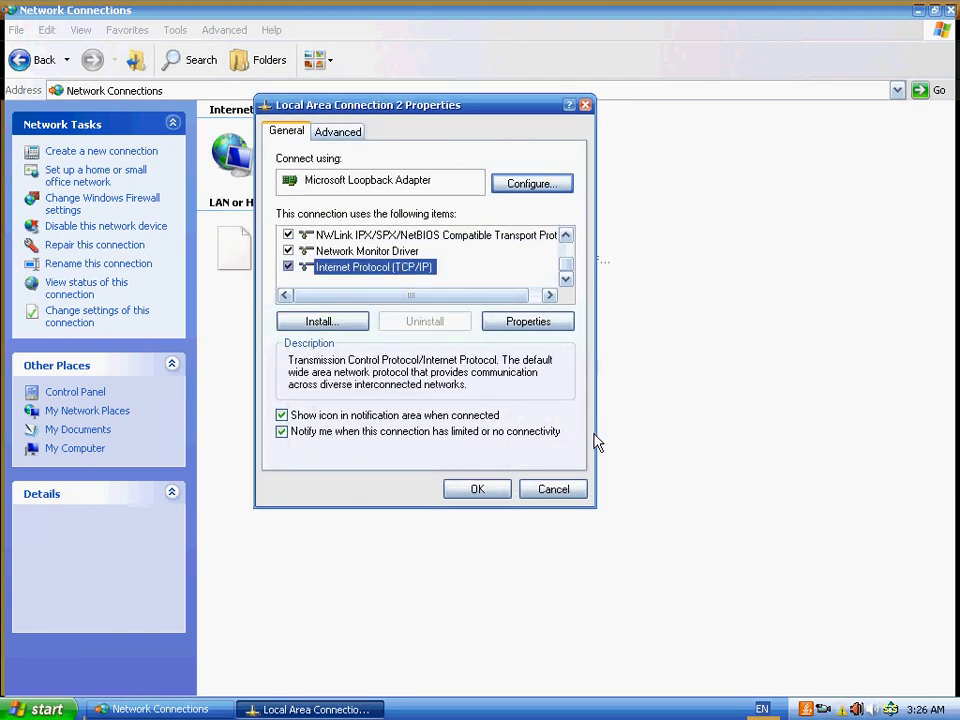
- Switch TCP/IP to a fixed IP address and enter 192.168.10.2
left_click(536, 324)
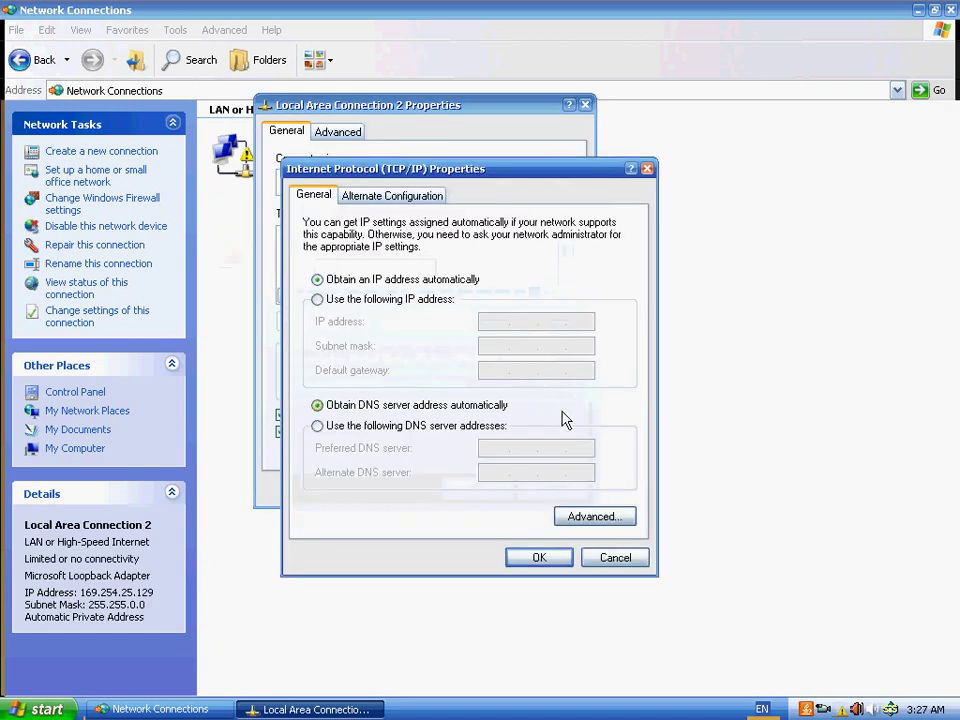
left_click(414, 301)
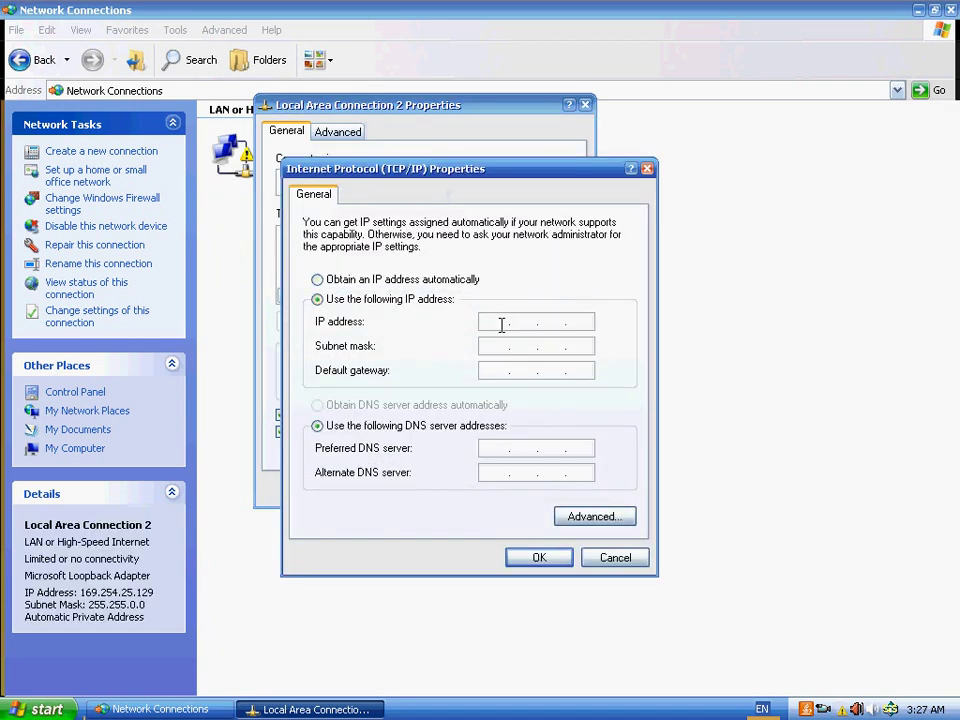
left_click(501, 324)
type("192163")
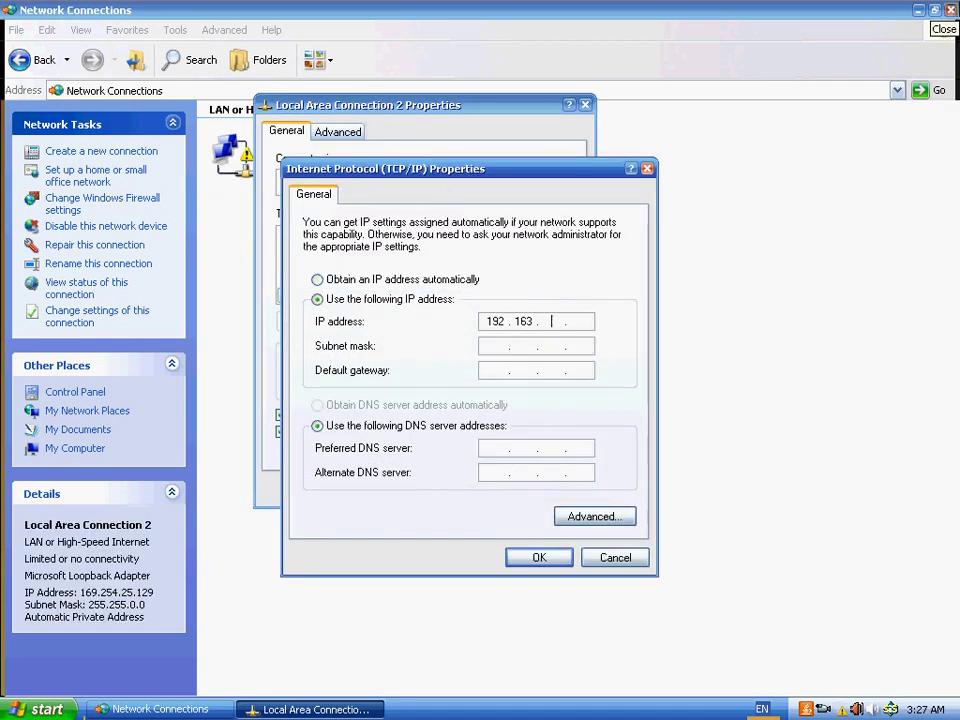
type("8.10")
key("BackSpace")
key("BackSpace")
key("BackSpace")
key("BackSpace")
type("81")
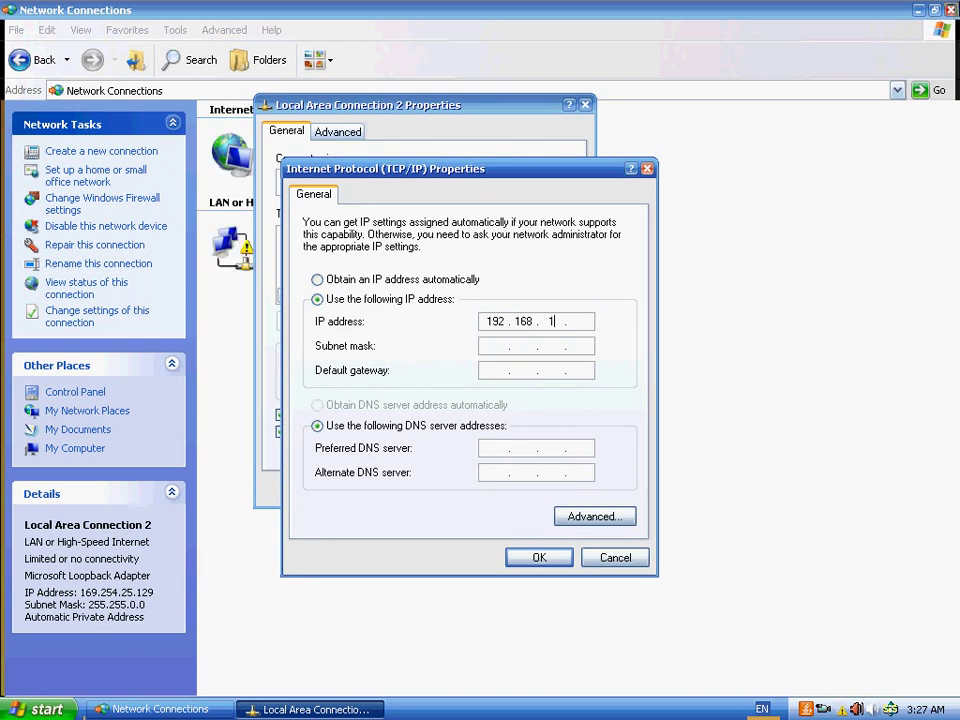
type("0.1")
type("2")
key("Tab")
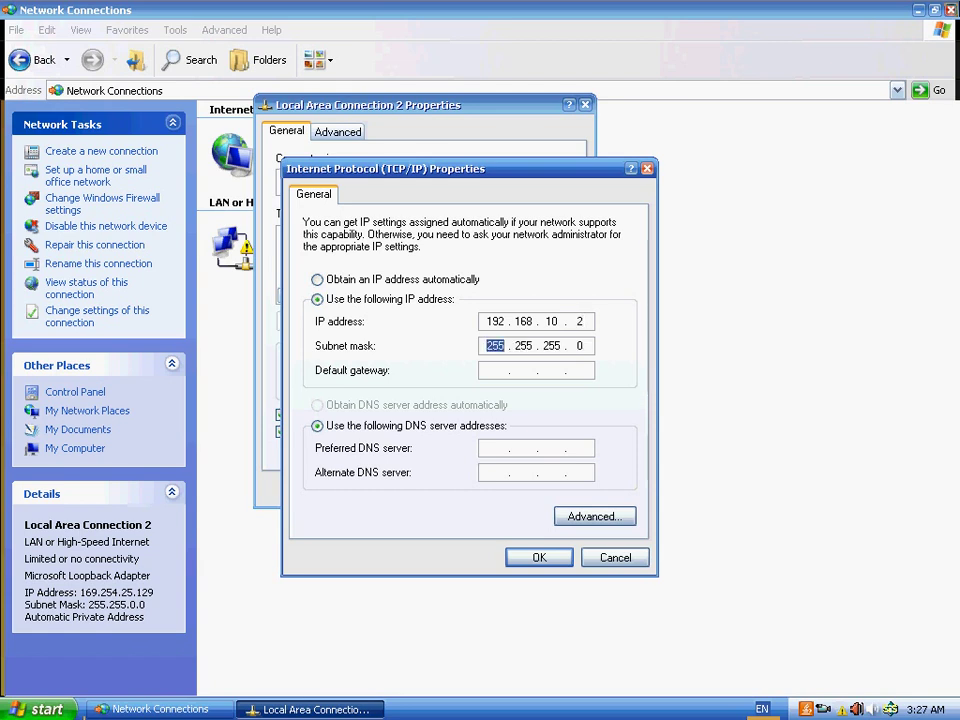
- Set gateway and preferred DNS to 192.168.10.1, then apply and close the properties
left_click(487, 370)
type("192 . 168 . 10 . 1")
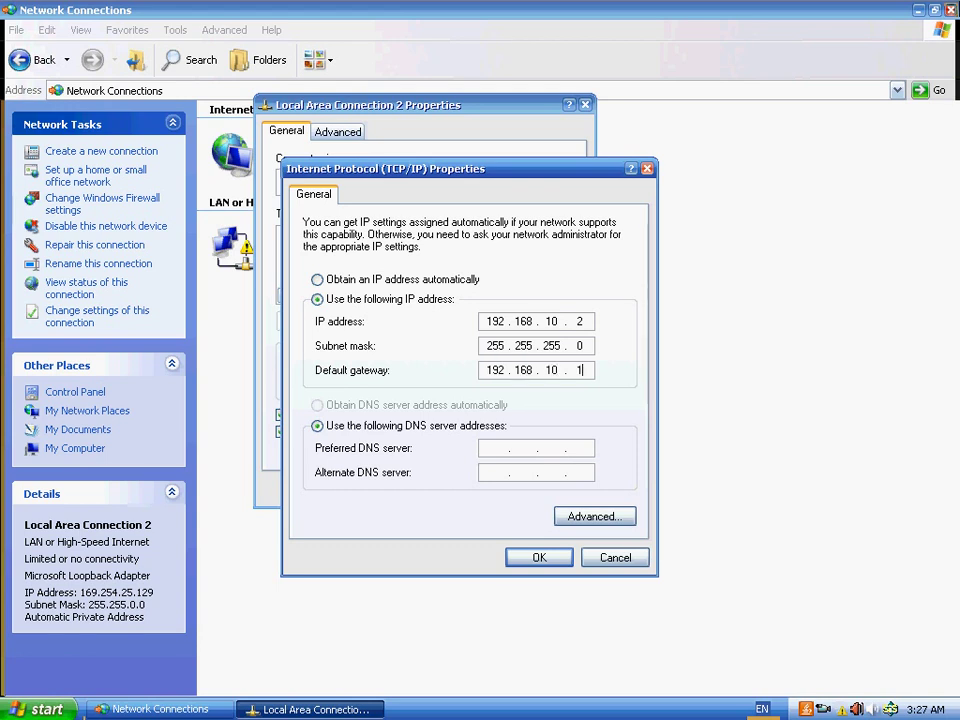
key("Tab")
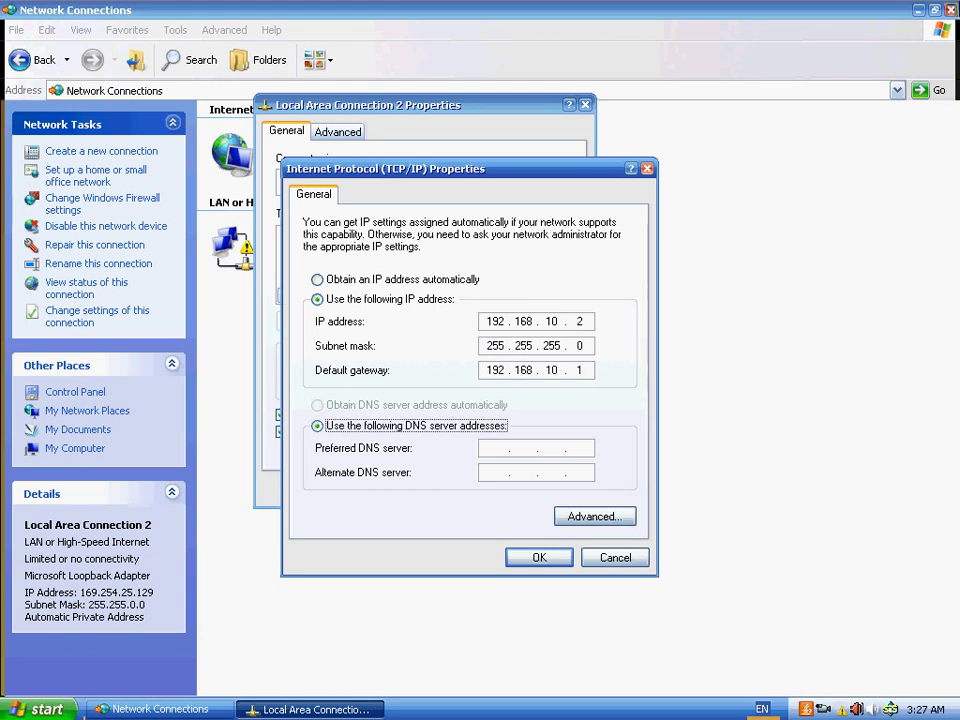
key("Tab")
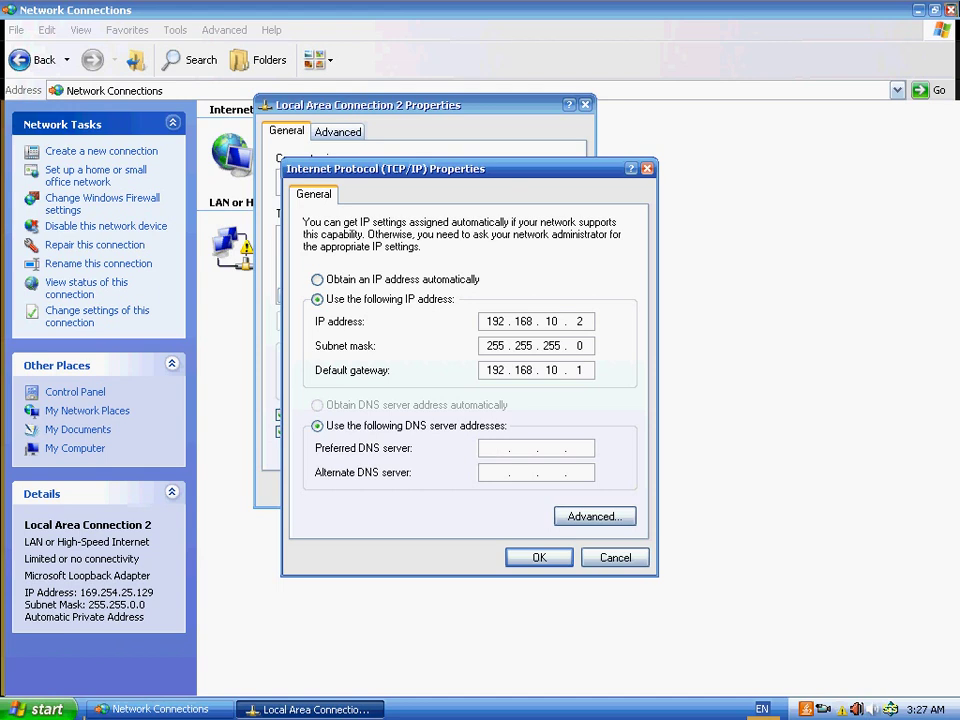
type("192 . 168 . 10 . 1")
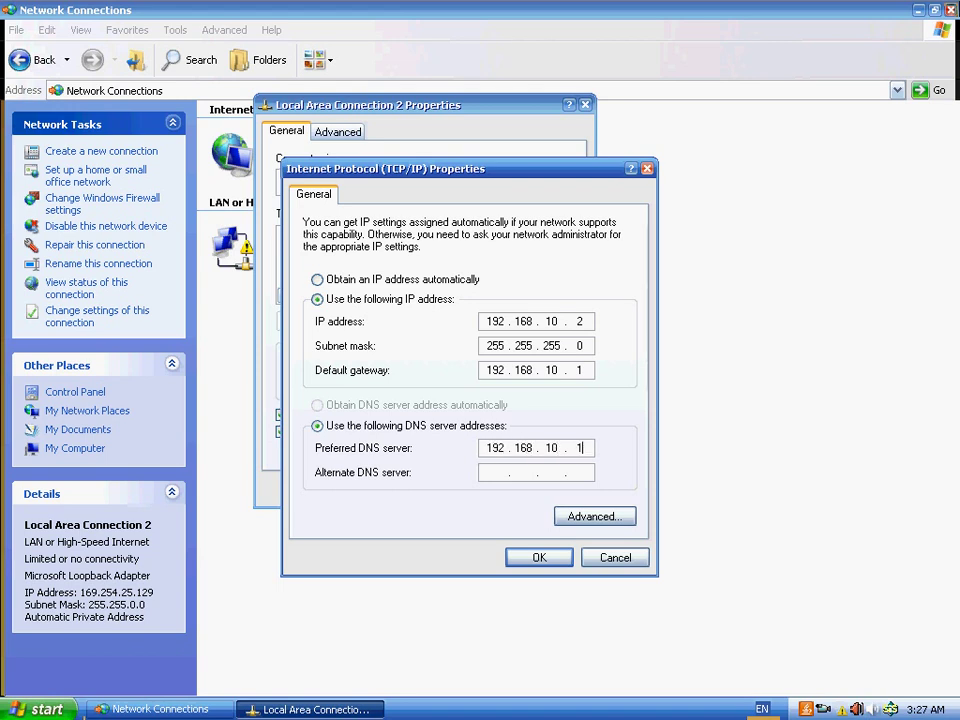
left_click(538, 560)
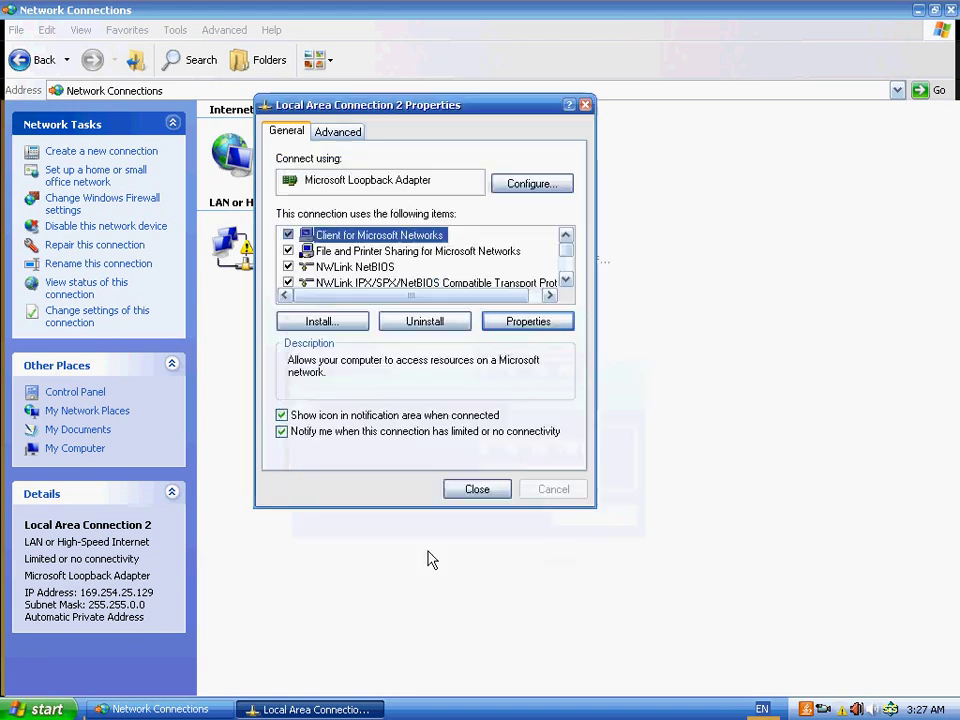
left_click(479, 492)
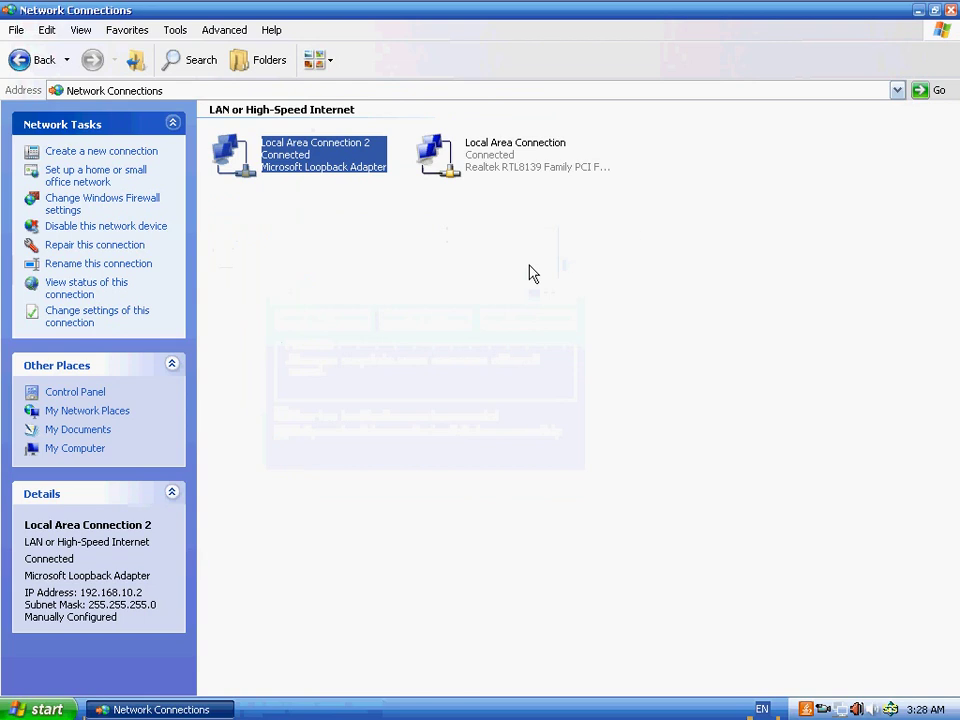
left_click(414, 276)
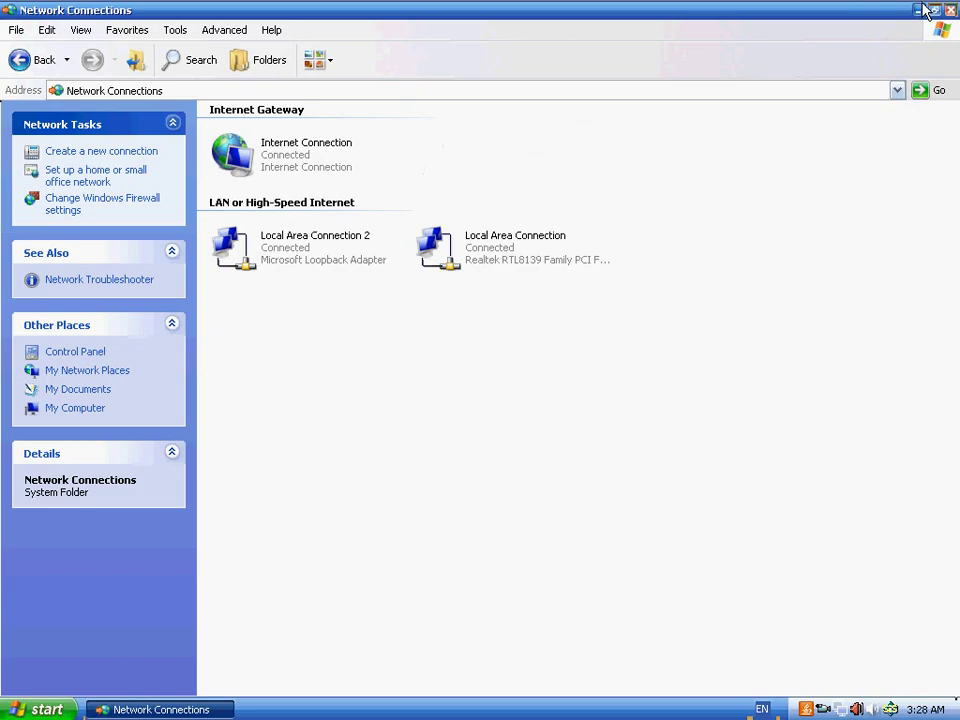
- Minimize Network Connections and bring GNS3's New Project dialog to the front
key("super+d")
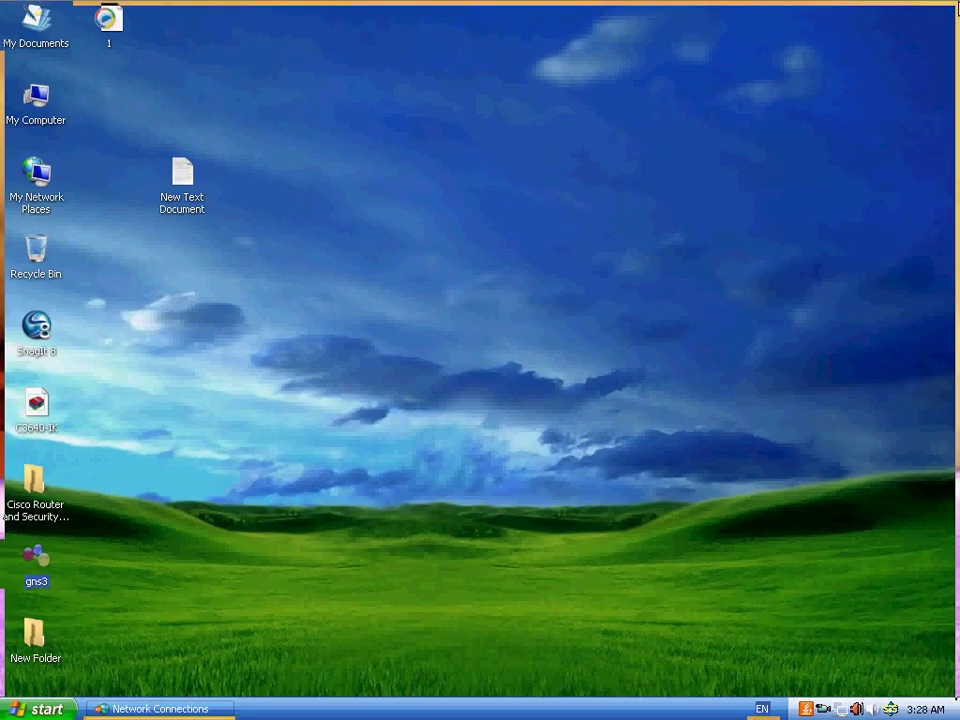
left_click(823, 710)
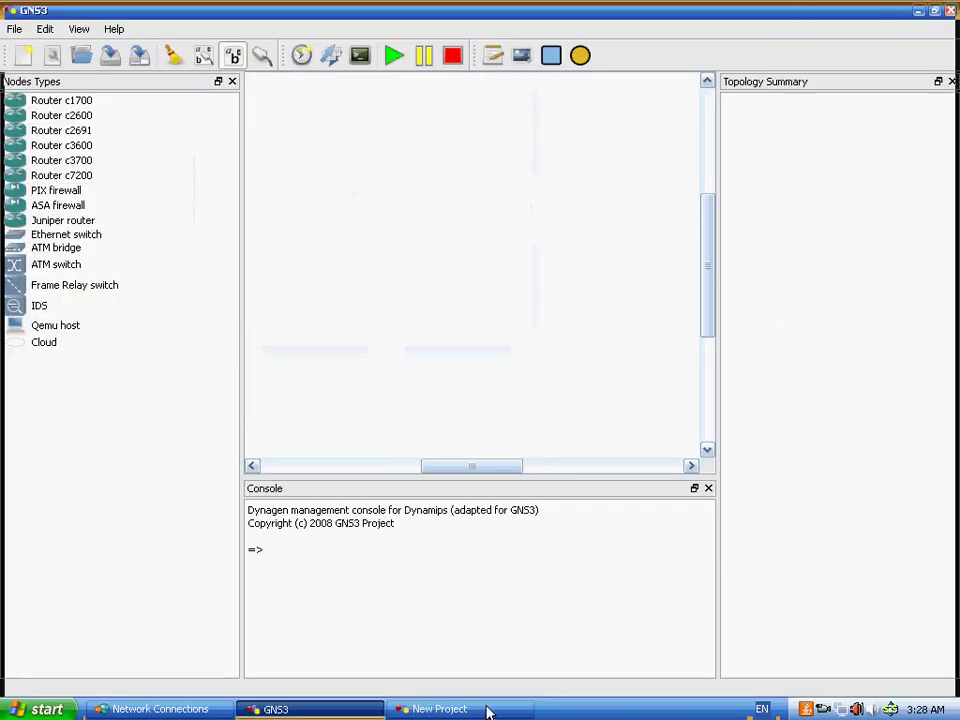
left_click(489, 709)
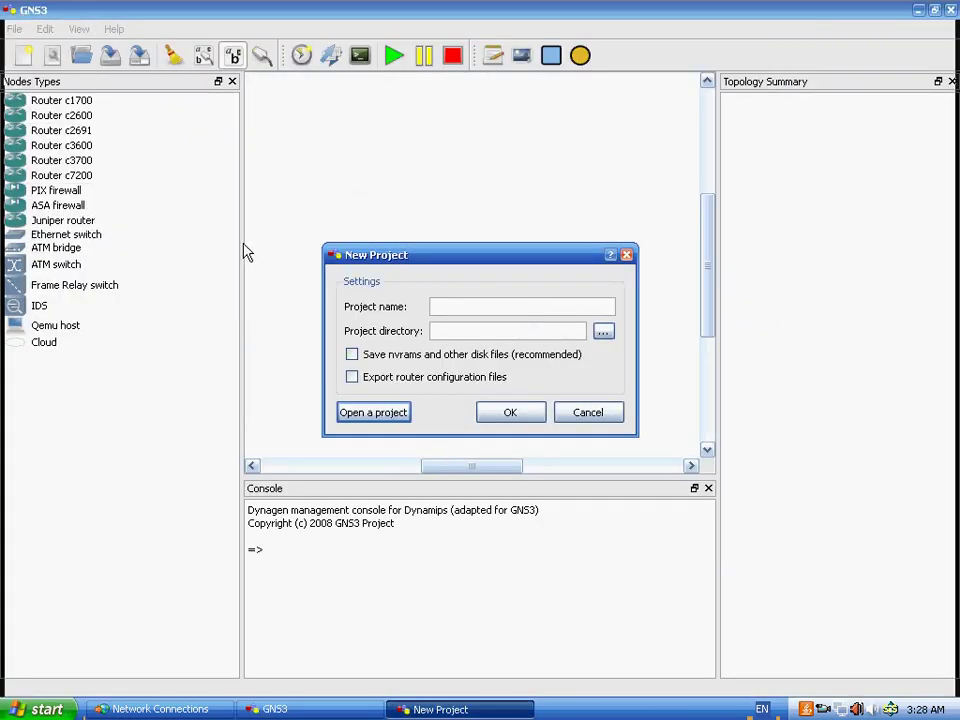
- Name the project 'sdm' and create a new project folder on the Desktop
left_click(496, 305)
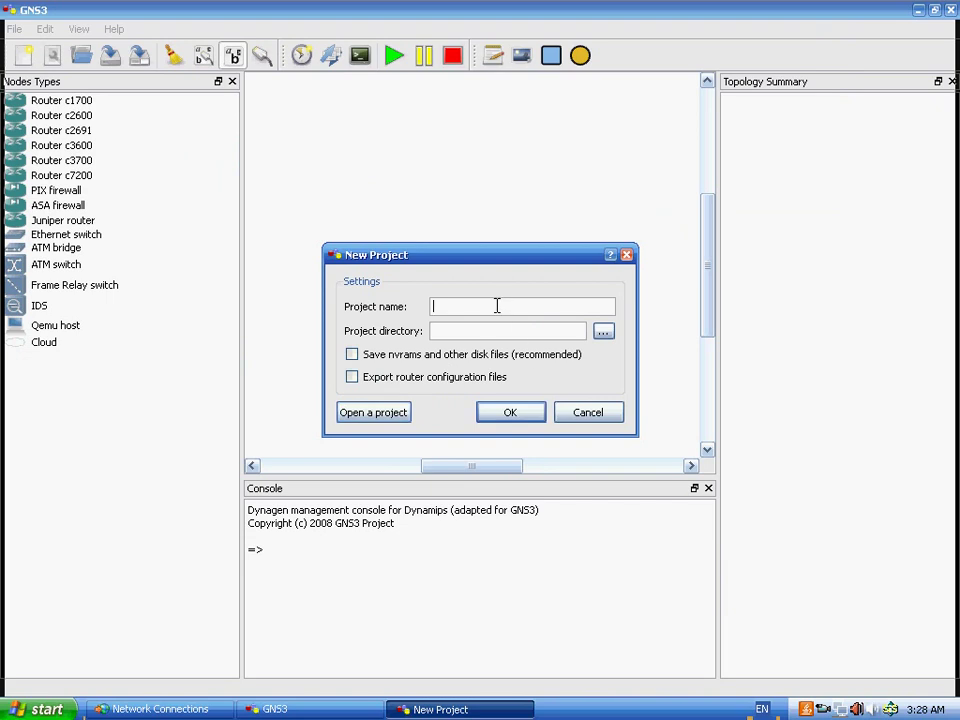
type("sdm")
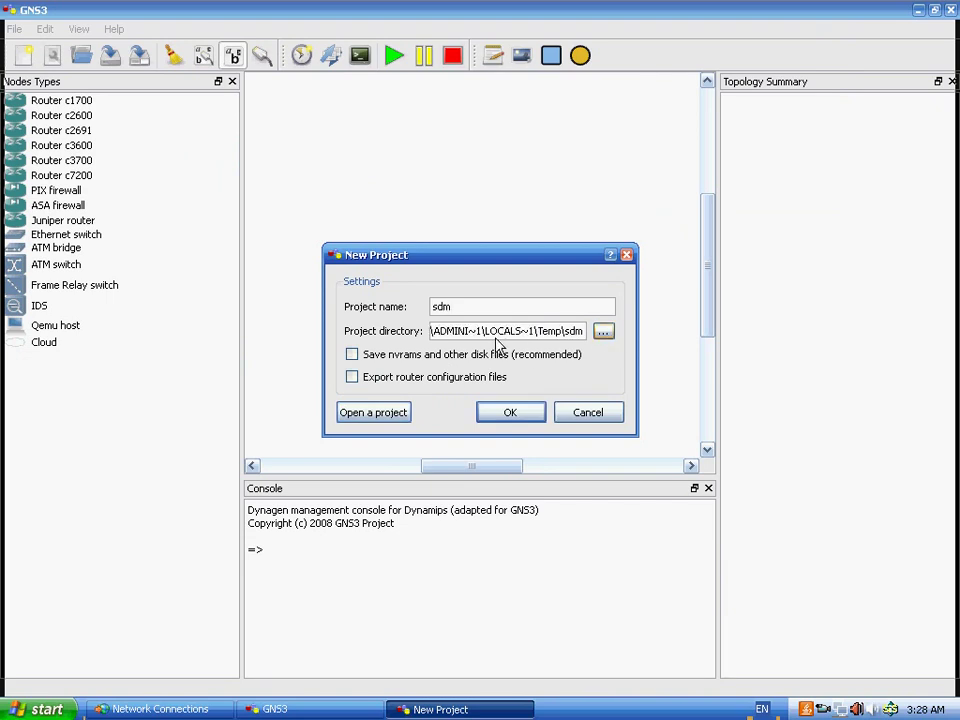
left_click(604, 331)
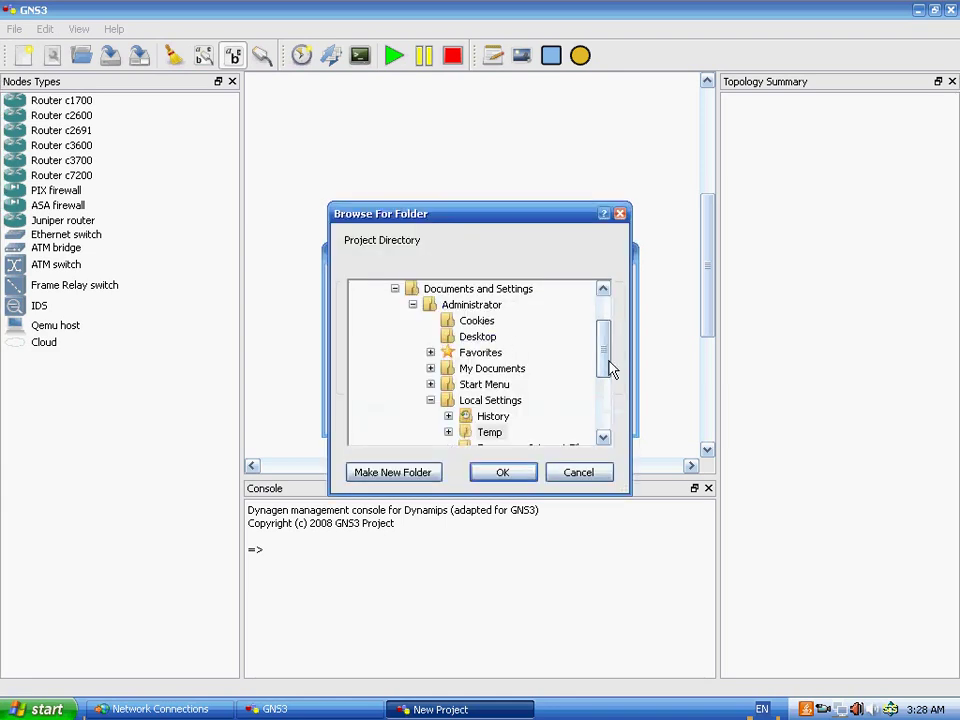
left_click(603, 288)
left_click(390, 473)
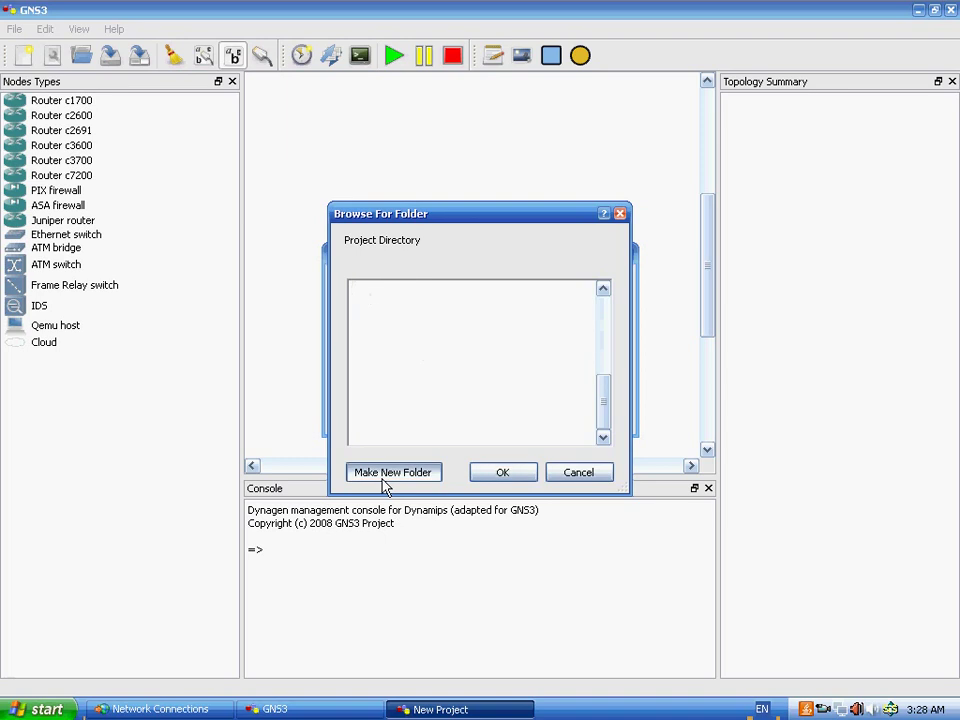
type("cdm")
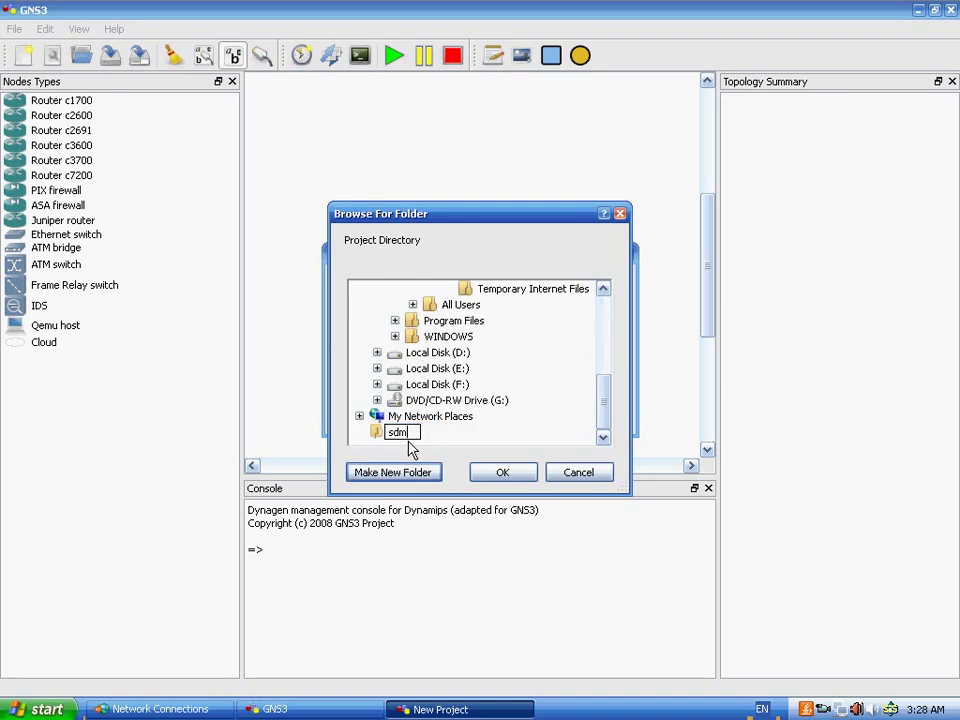
left_click(503, 474)
left_click(499, 476)
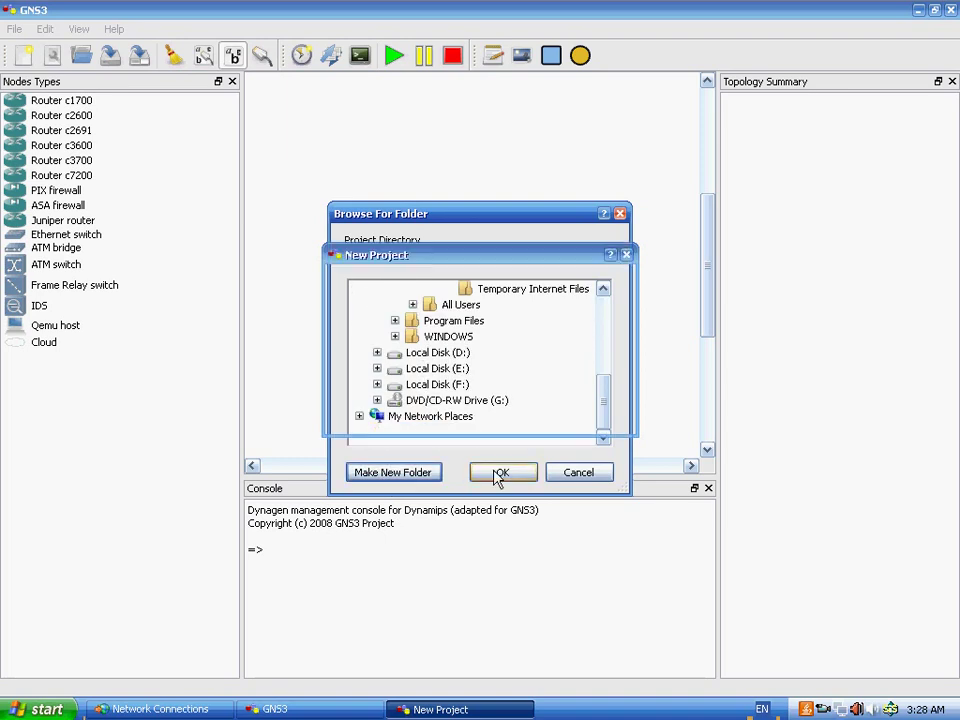
- Enable saving nvram/disk files and exporting router configurations, then create the project
left_click(351, 356)
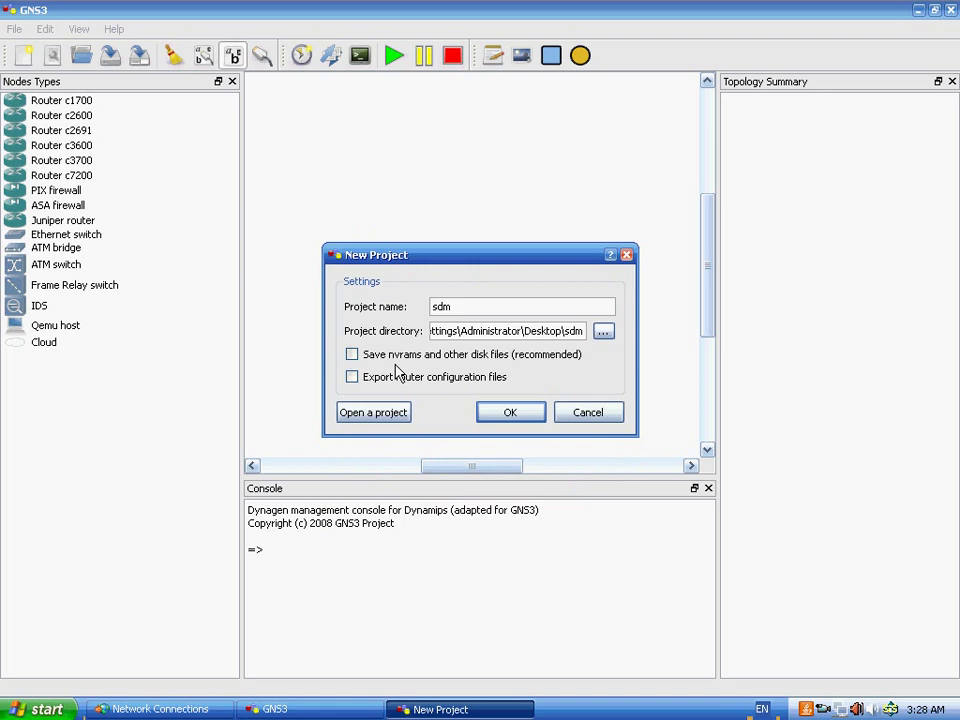
left_click(368, 379)
left_click(510, 418)
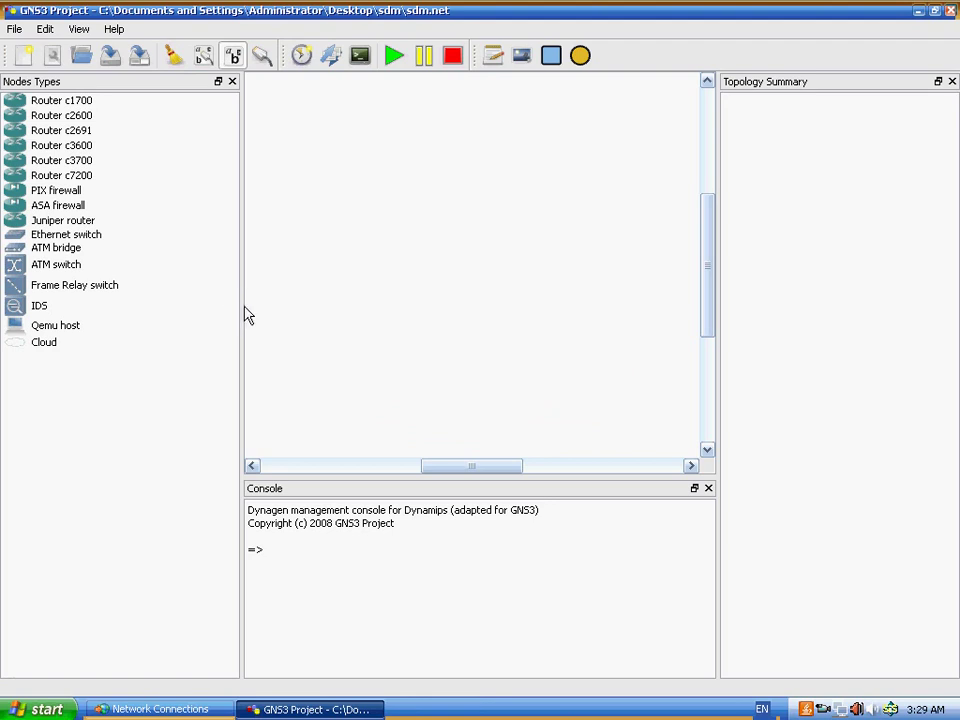
left_click(238, 312)
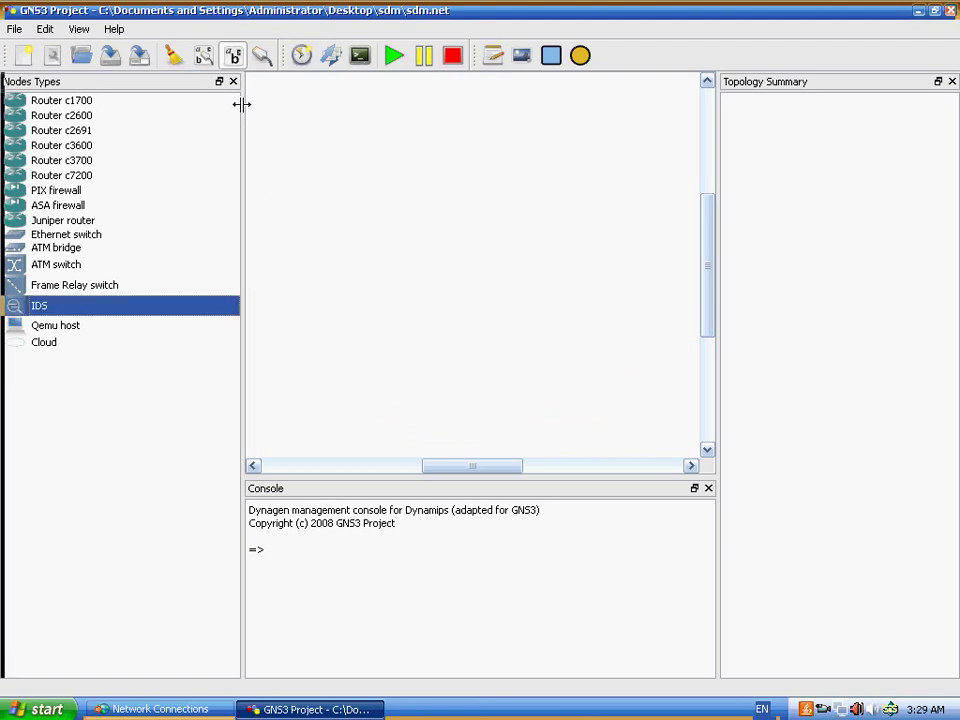
- Narrow the Node Types panel and float the Console as a separate window at bottom left
left_click_drag(242, 104, 114, 108)
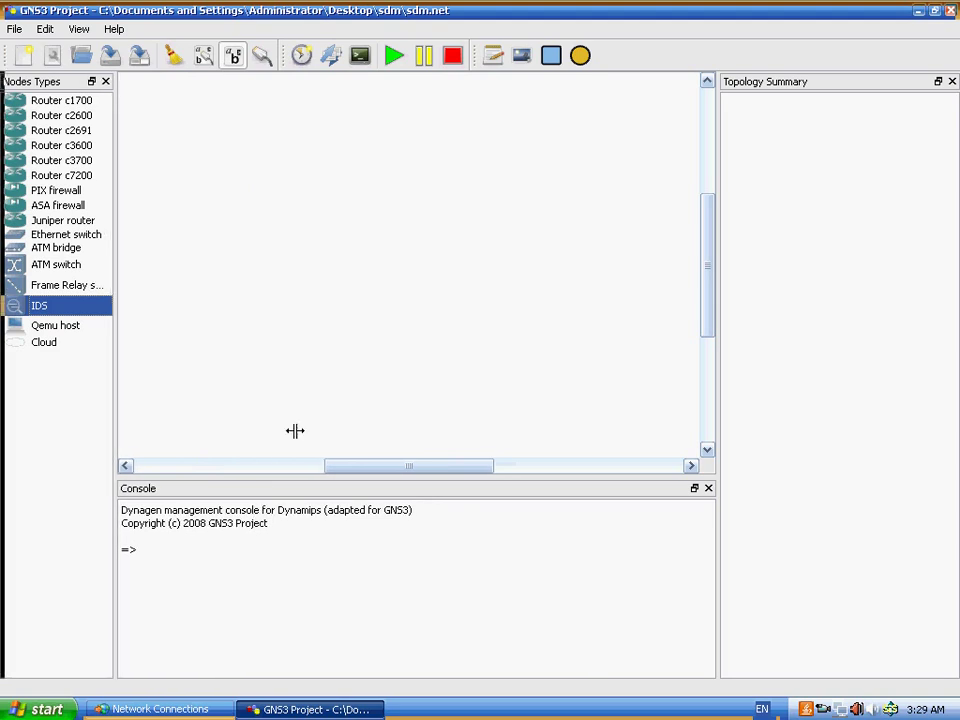
left_click_drag(405, 490, 60, 200)
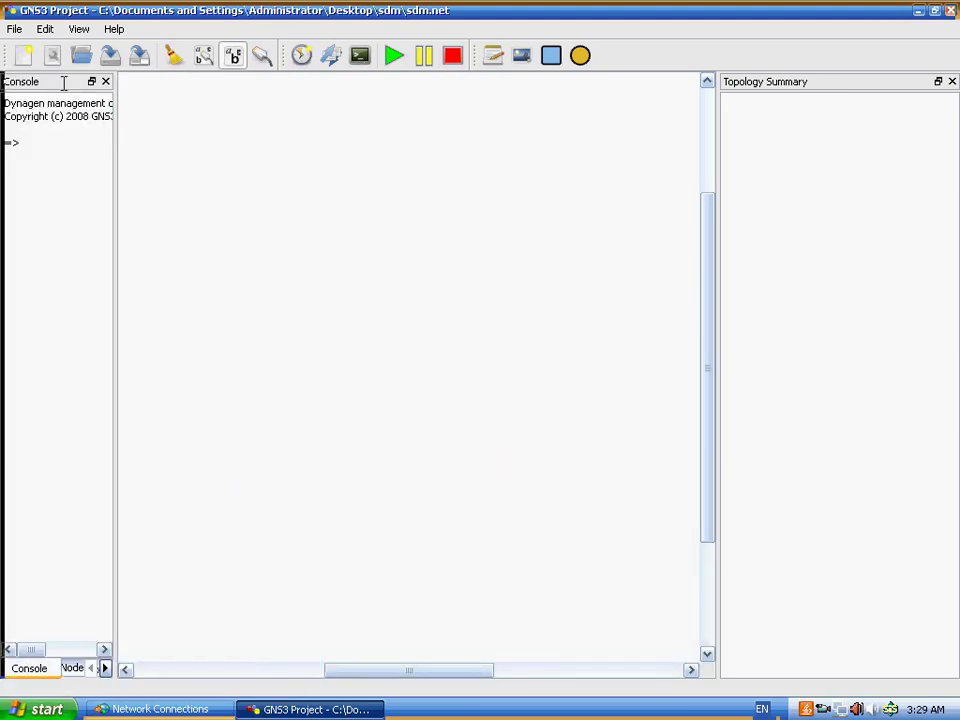
left_click_drag(42, 80, 50, 480)
left_click_drag(30, 81, 56, 630)
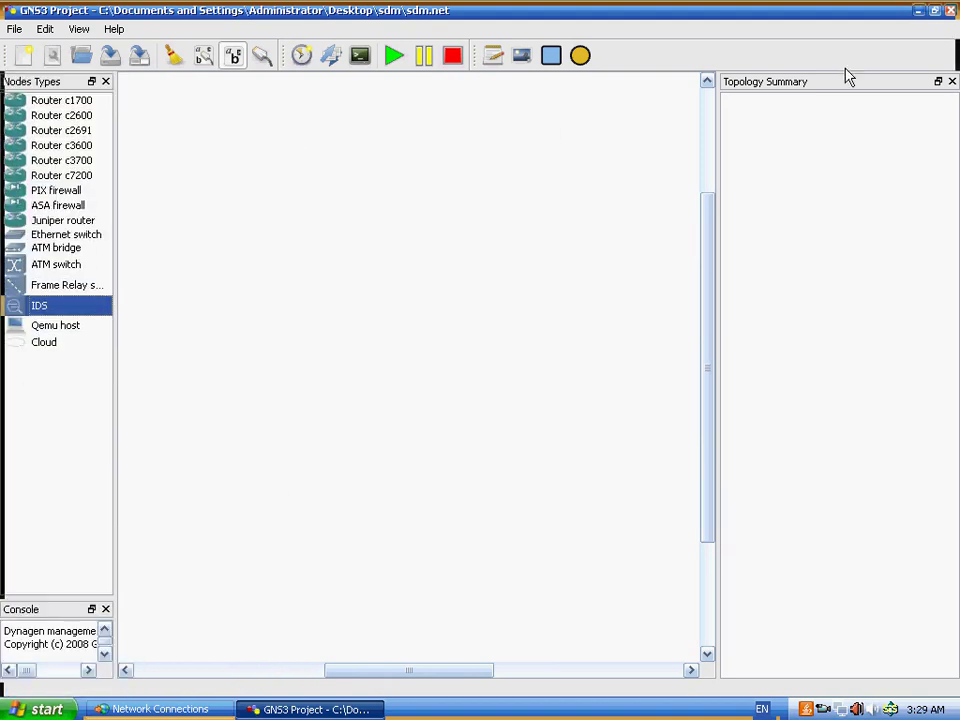
- Narrow the Topology Summary panel to widen the workspace and drag a Cloud node in
left_click(720, 202)
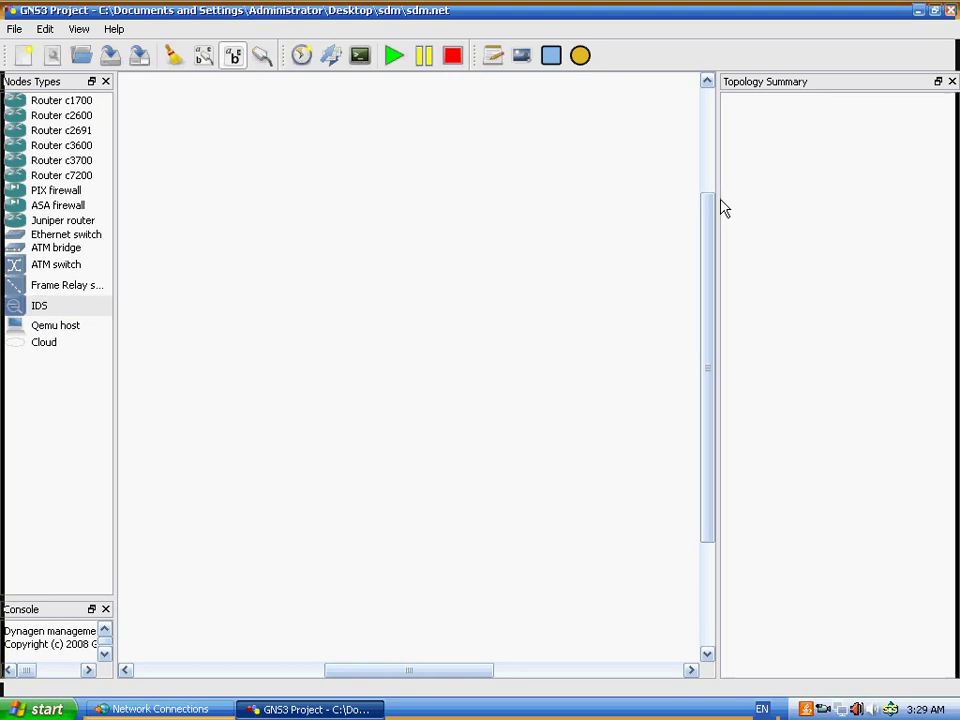
left_click_drag(718, 174, 805, 177)
left_click(44, 343)
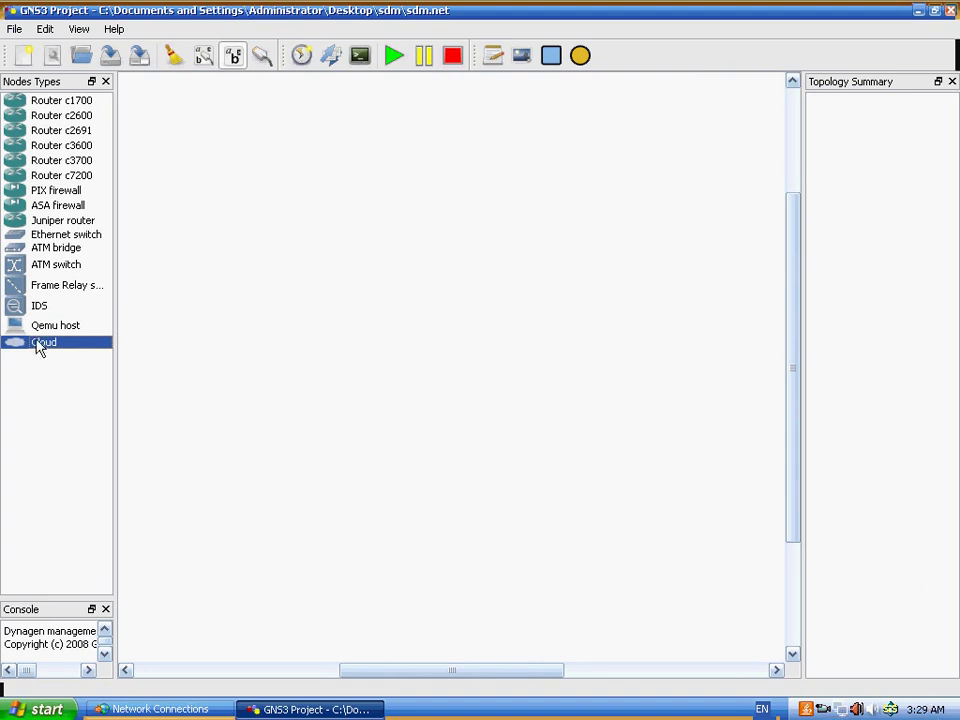
left_click_drag(41, 345, 175, 400)
- Drop the cloud as C1 on the canvas and open its Node configurator
left_click_drag(352, 222, 295, 244)
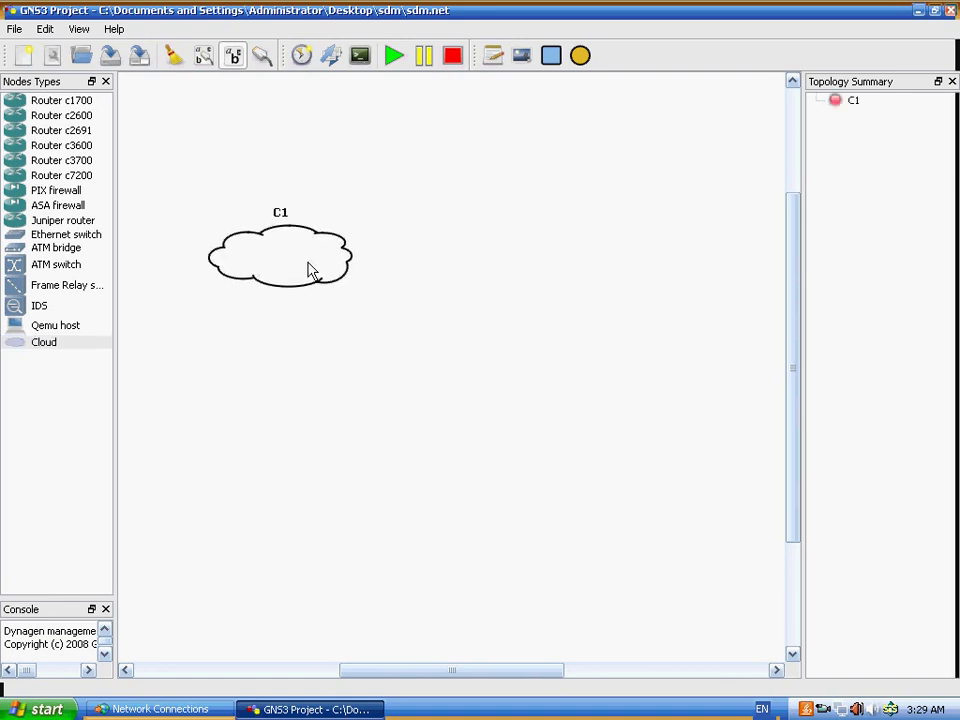
double_click(281, 267)
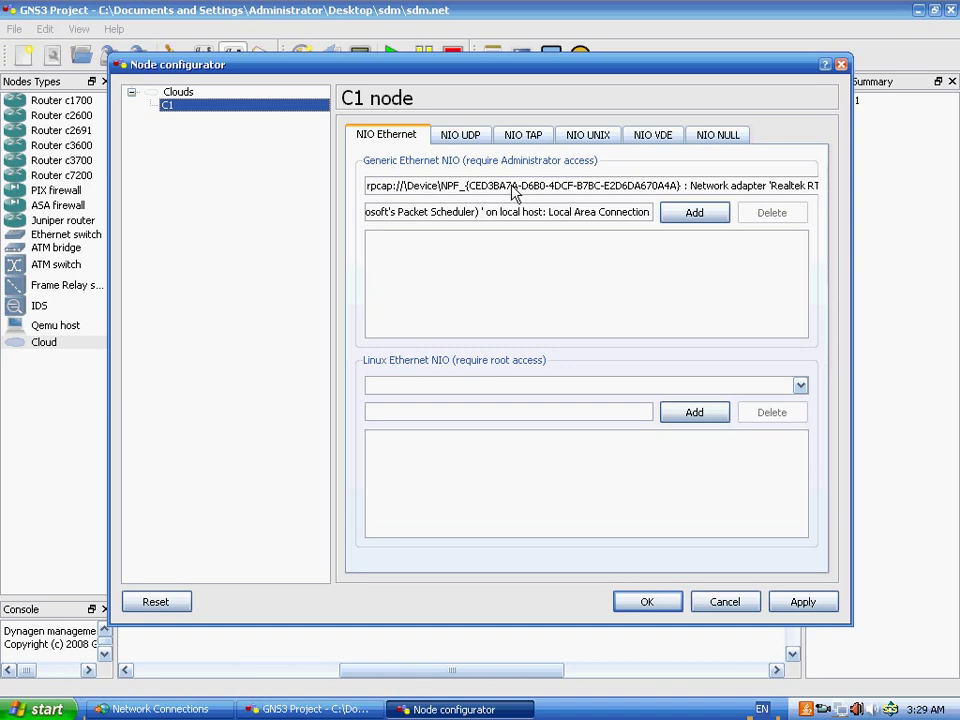
- Add the MS LoopBack adapter to cloud C1 as a generic Ethernet NIO and confirm
left_click(457, 189)
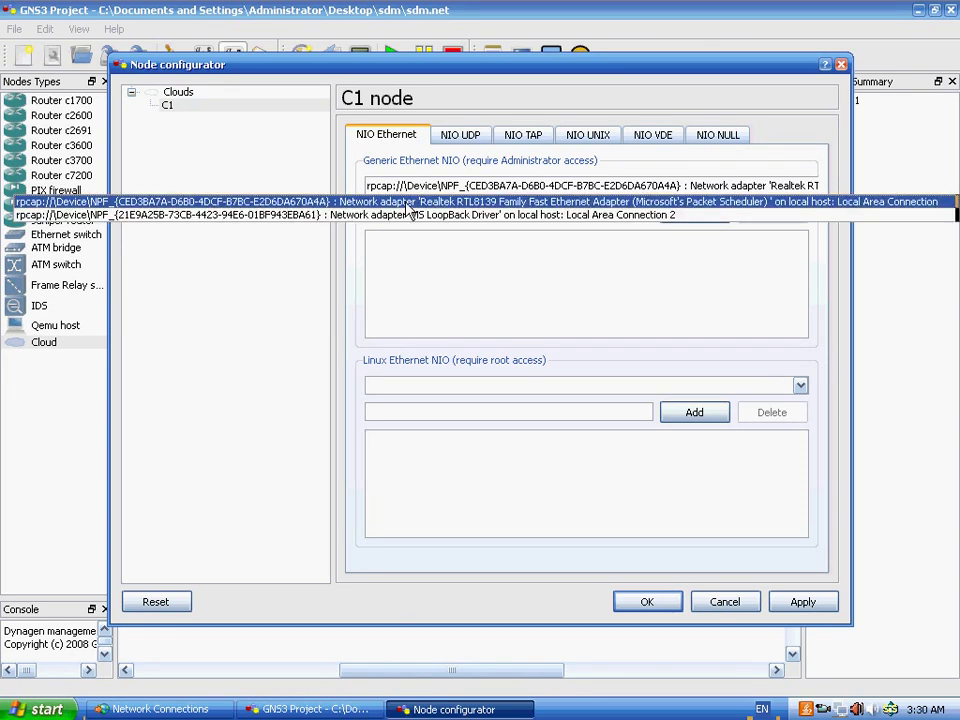
left_click(475, 215)
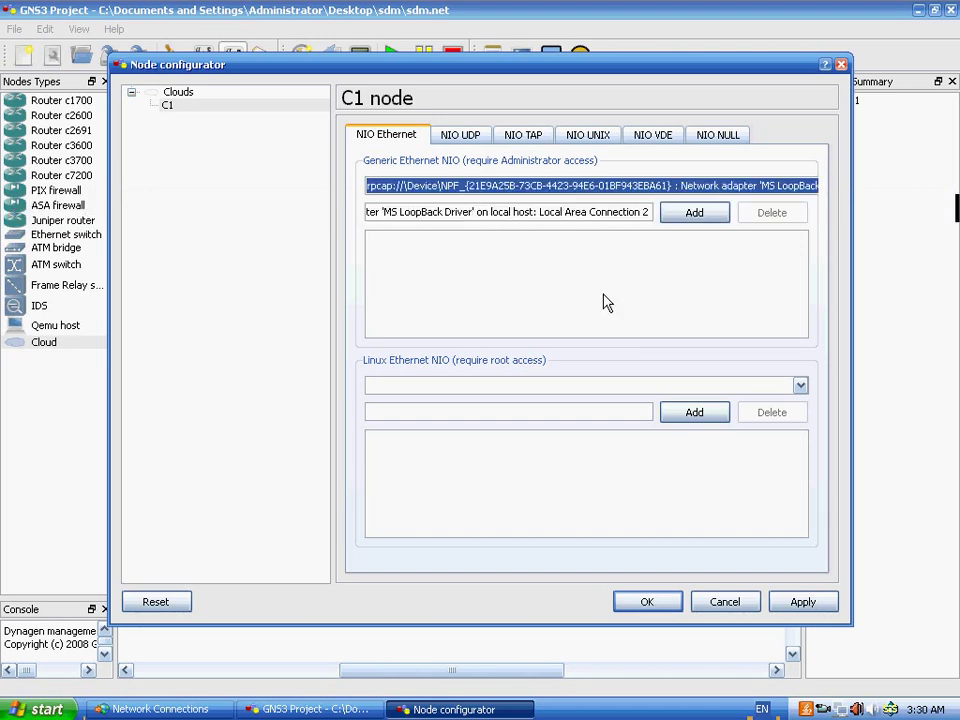
left_click(690, 213)
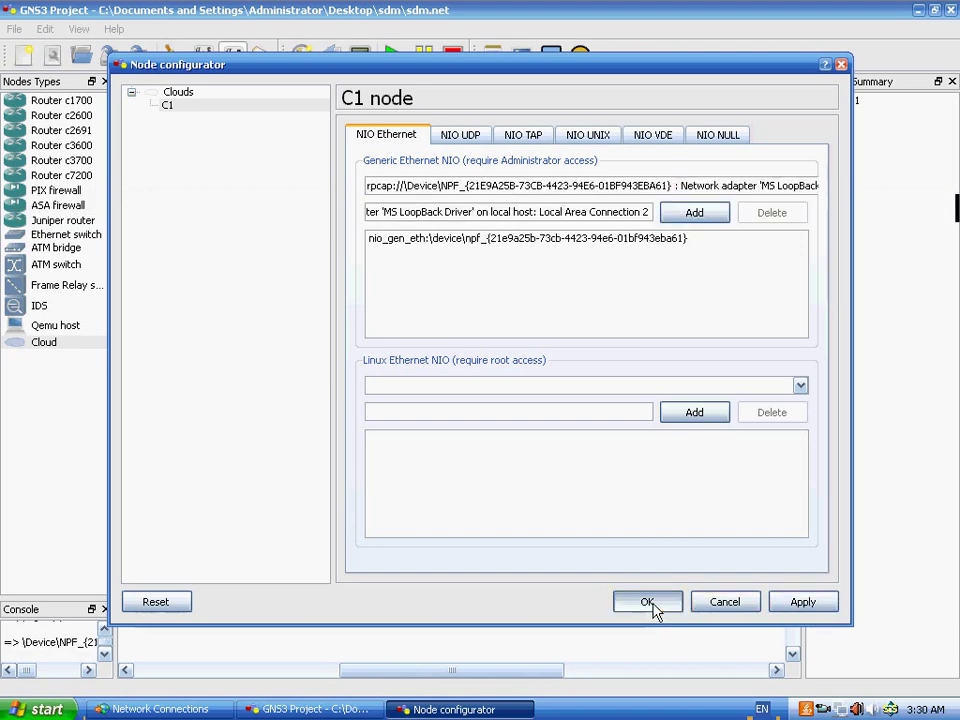
left_click(650, 603)
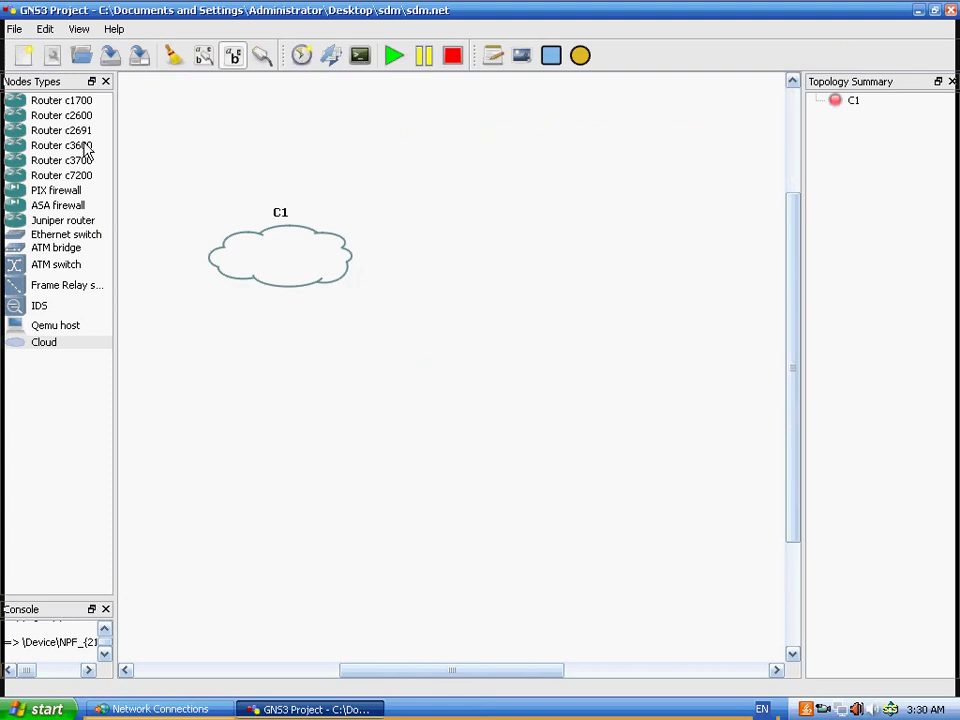
- Place a c3600 router R1 on the canvas beside cloud C1
left_click_drag(80, 146, 521, 175)
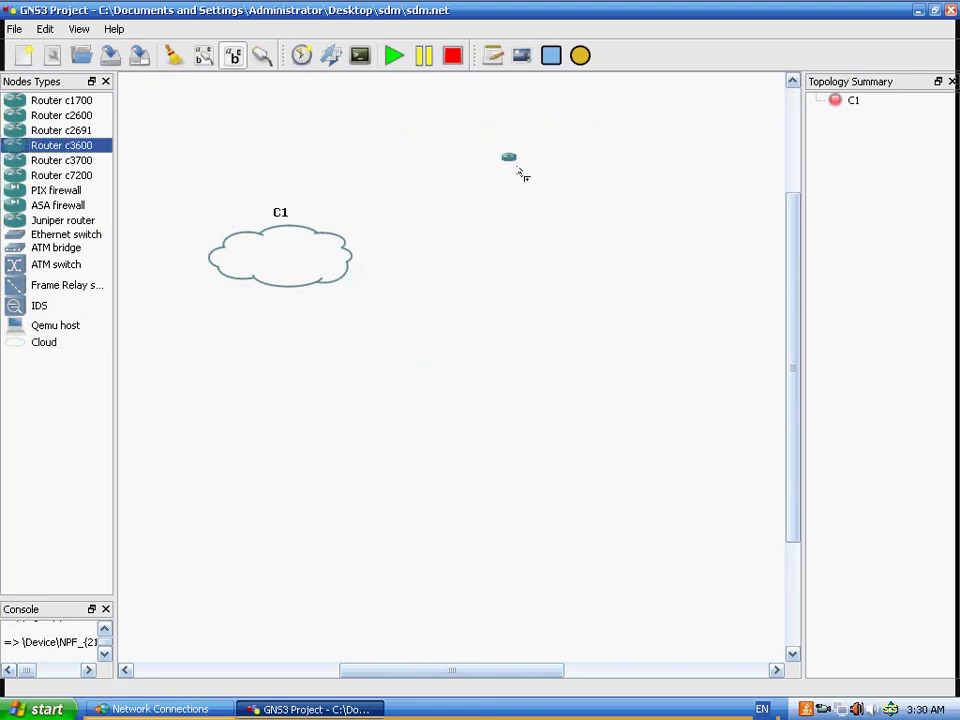
left_click_drag(521, 175, 524, 180)
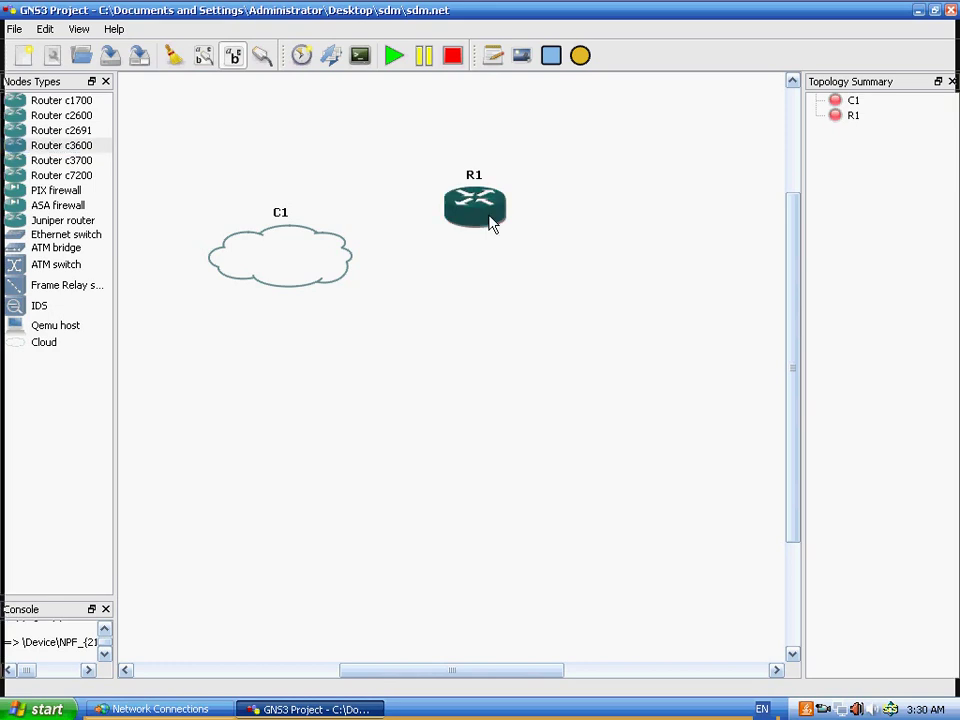
left_click_drag(491, 220, 514, 214)
- Put an NM-1FE-TX module in R1's slot 0, apply and close the configurator
double_click(510, 213)
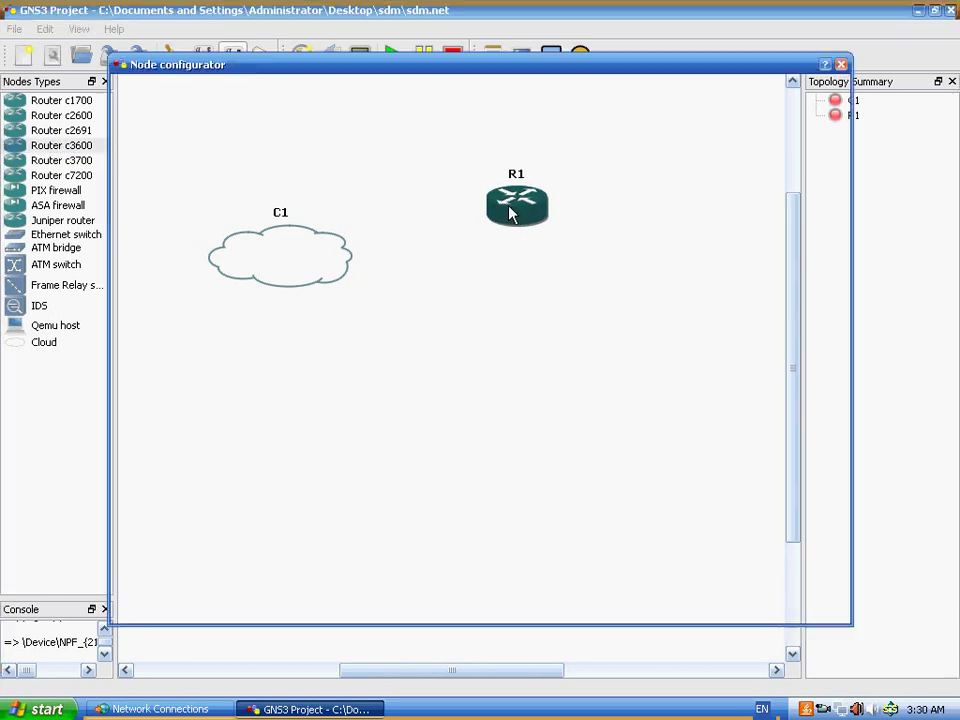
left_click(211, 108)
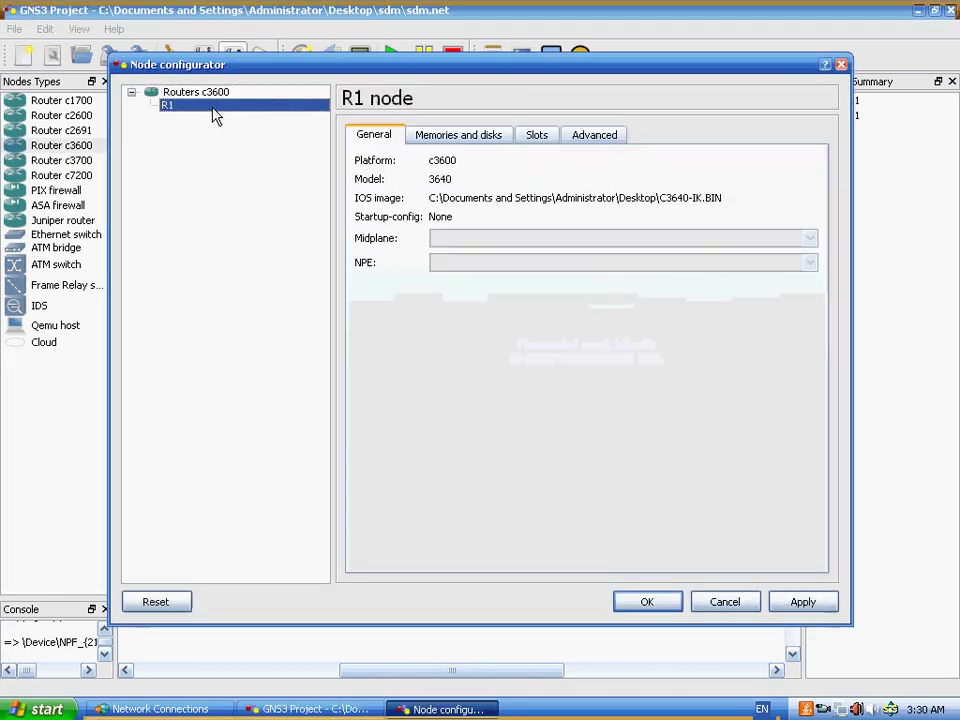
left_click(535, 135)
left_click(486, 186)
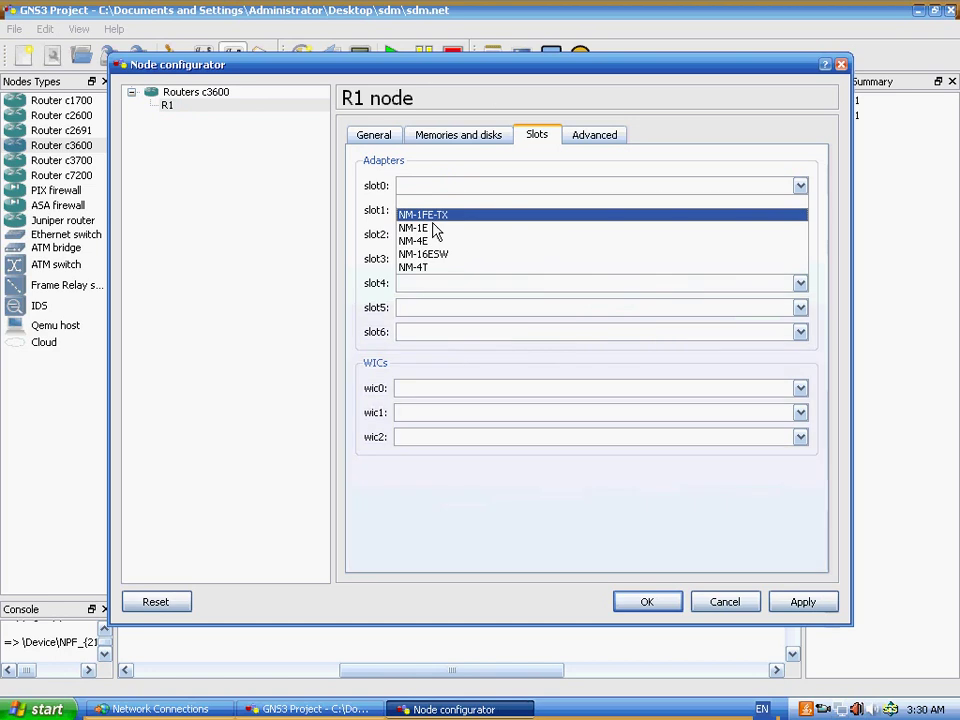
left_click(440, 215)
left_click(800, 604)
left_click(646, 601)
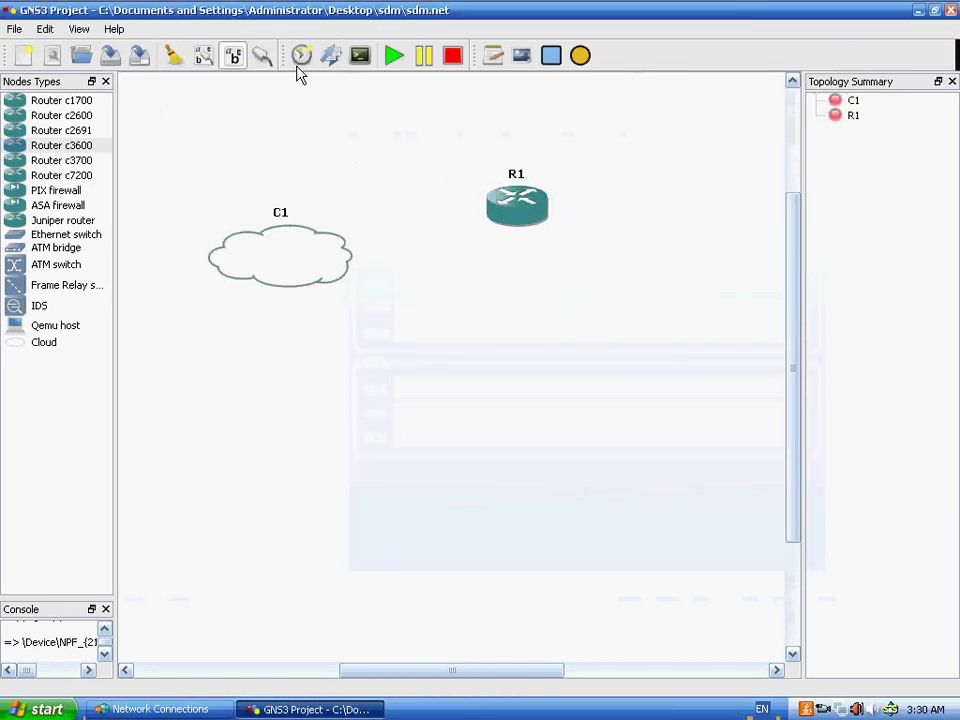
- Cable cloud C1's nio_gen_eth interface to router R1 with a manual link
left_click(264, 58)
left_click(295, 104)
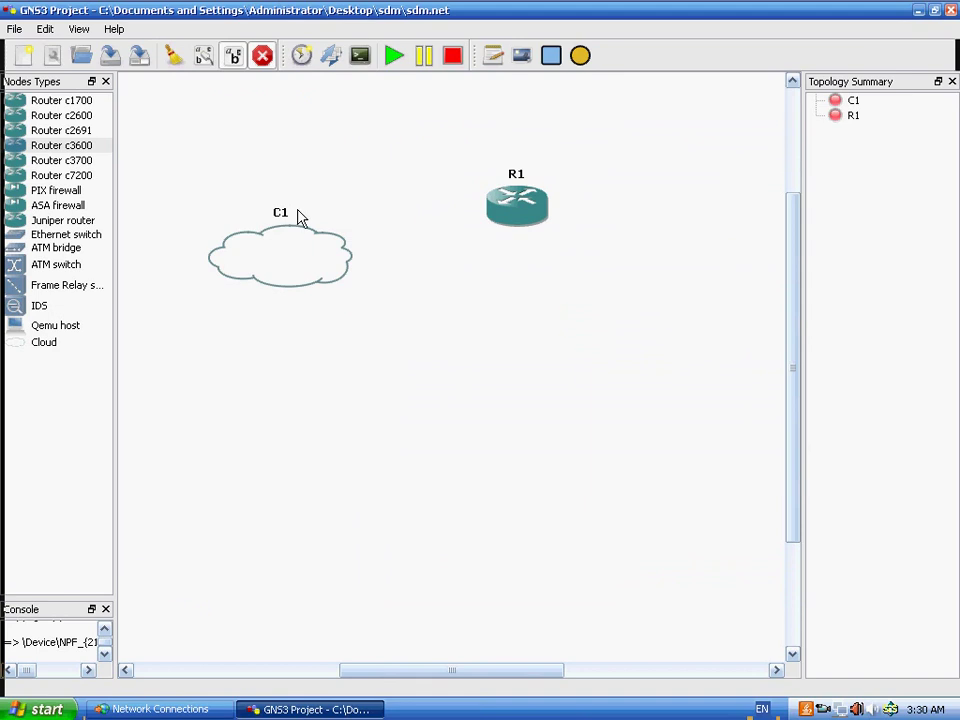
left_click(293, 257)
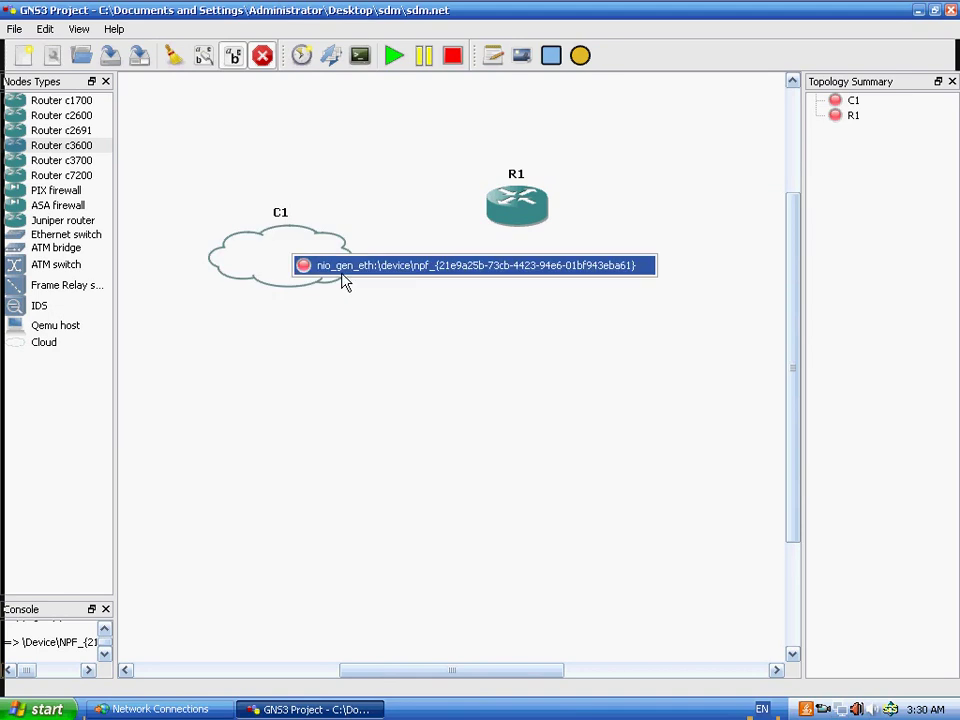
left_click(412, 266)
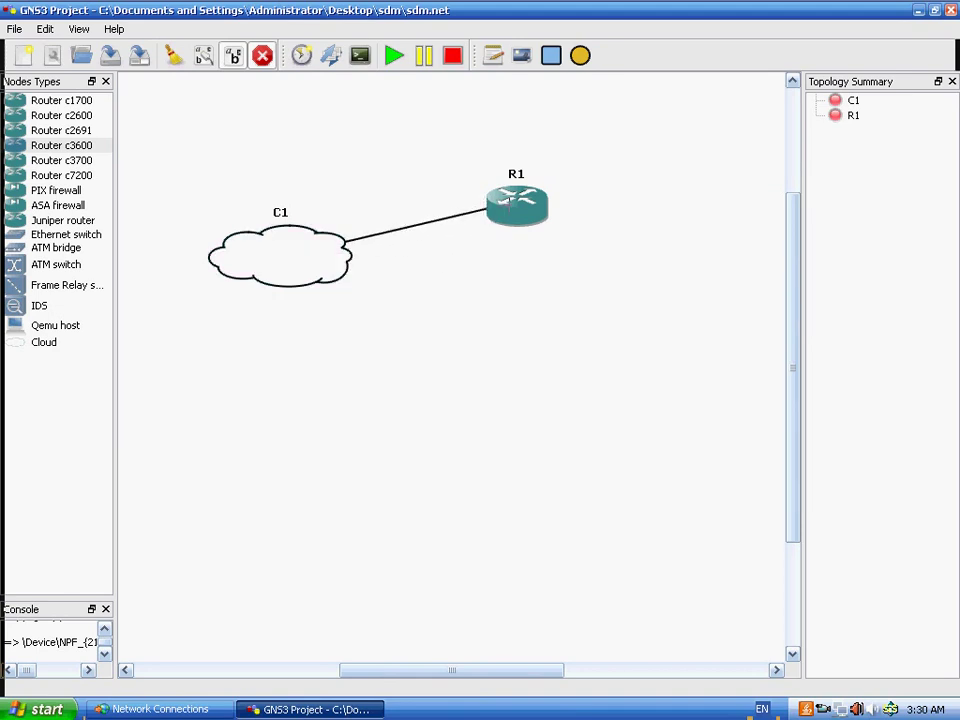
left_click(508, 205)
left_click(536, 214)
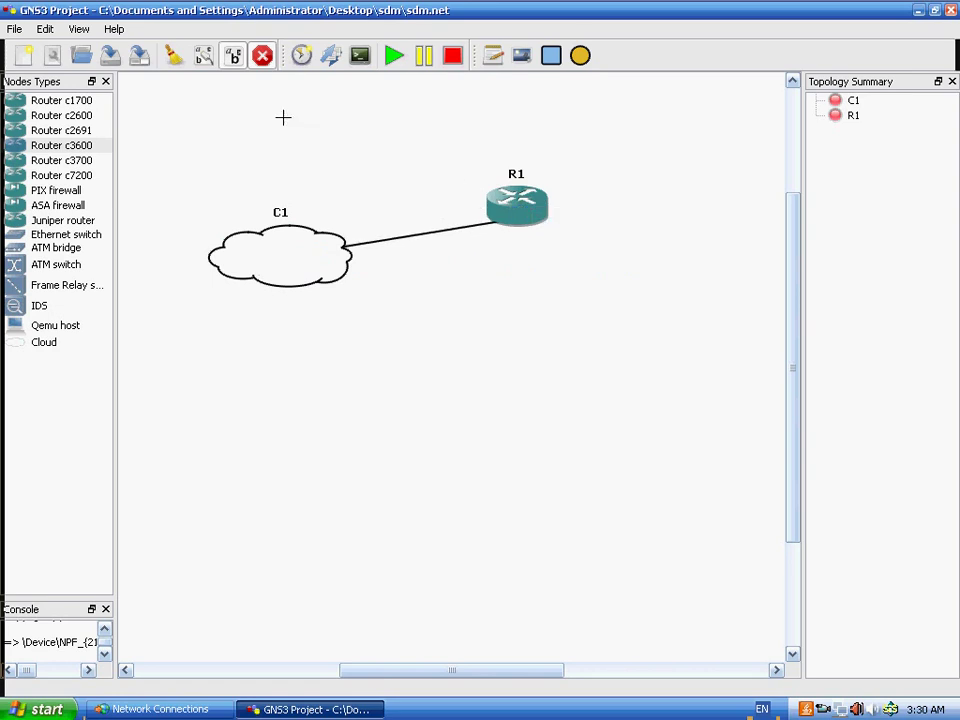
left_click(262, 55)
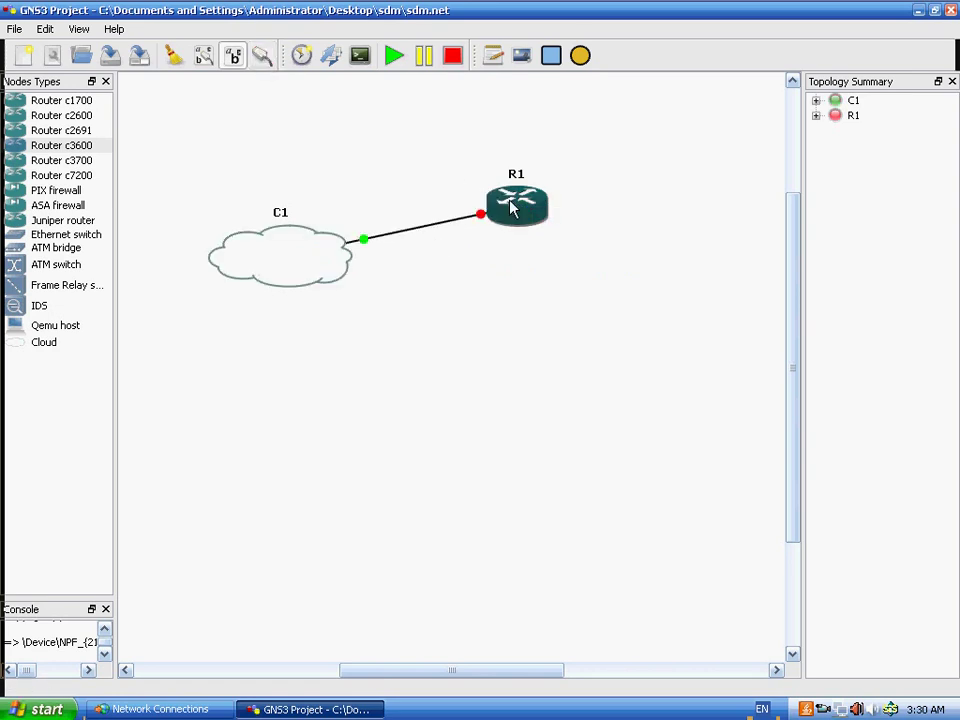
- Minimize GNS3 to show the Windows desktop
right_click(542, 244)
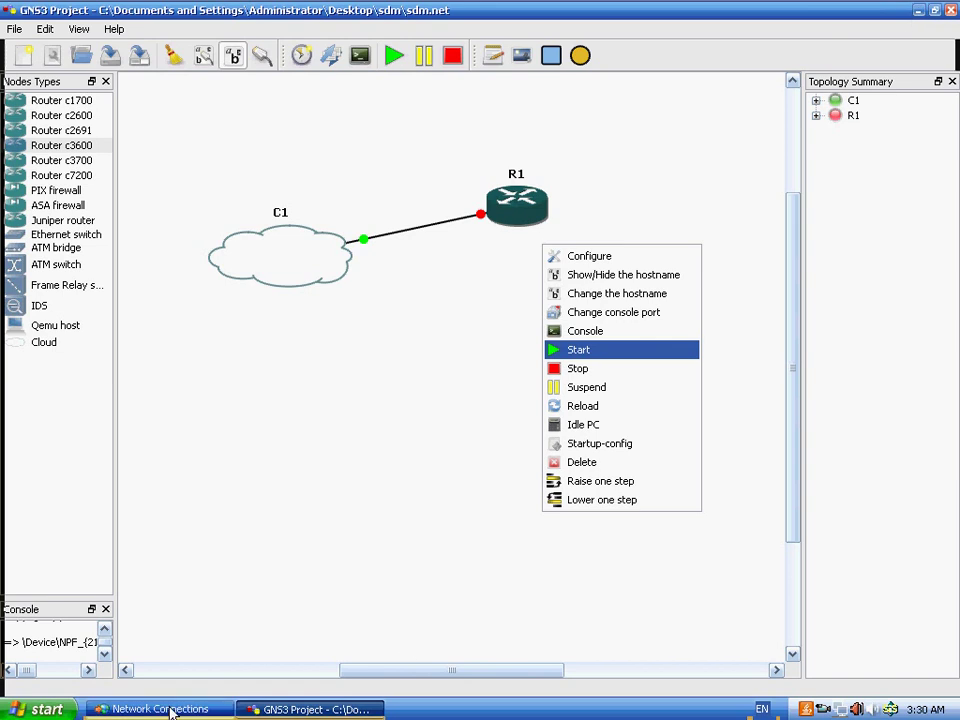
left_click(923, 13)
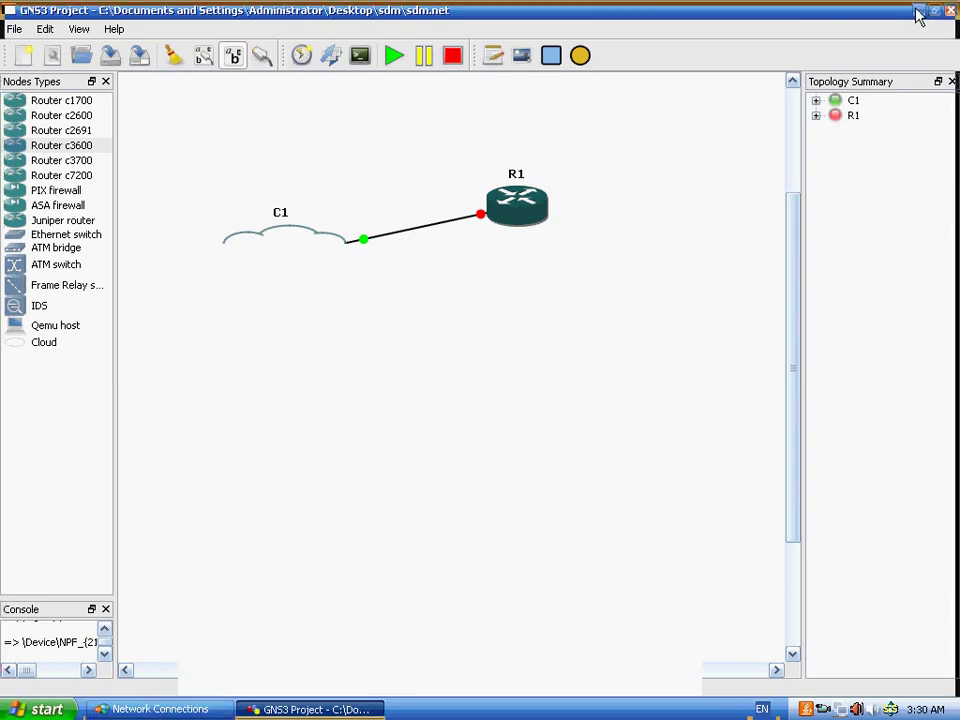
left_click(918, 11)
- Open New Text Document maximized in Notepad and start a new line below 'loopback interface'
left_click(195, 180)
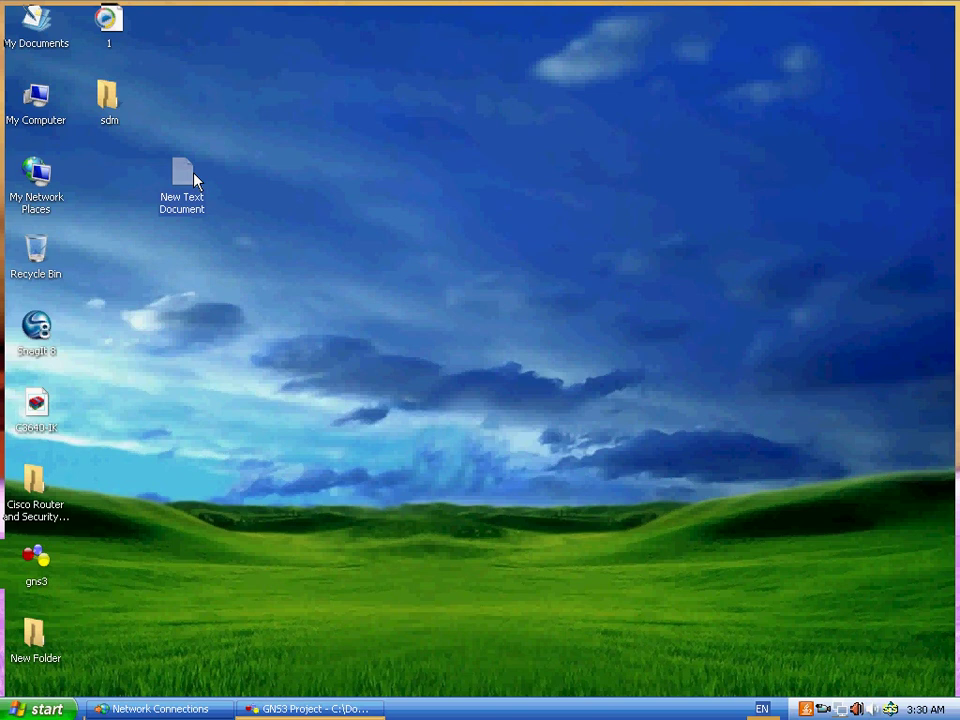
double_click(195, 180)
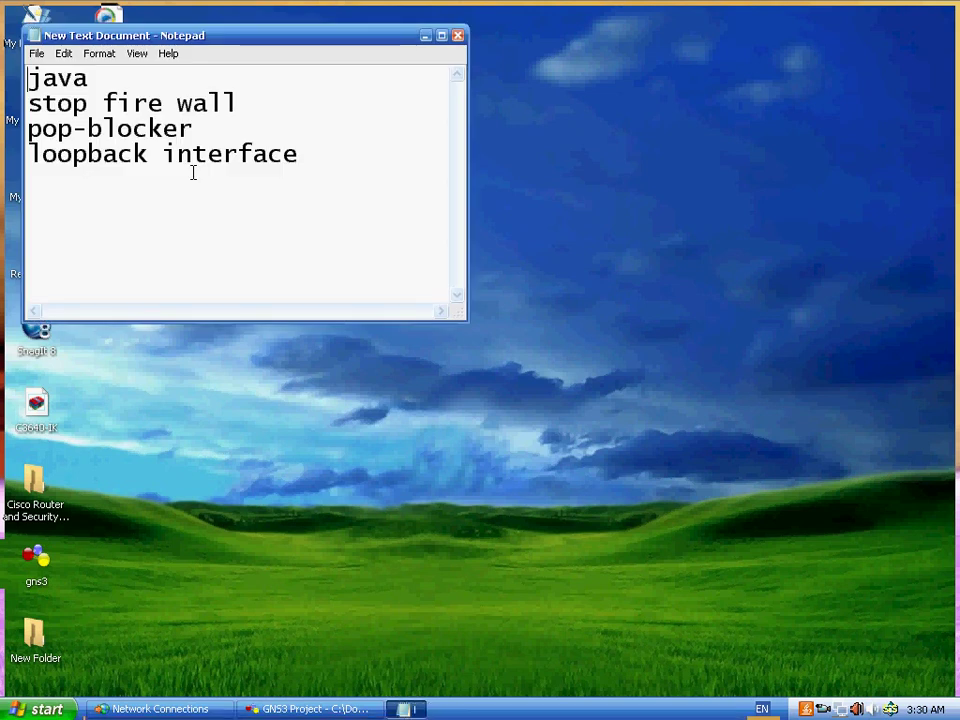
left_click(445, 36)
left_click(358, 244)
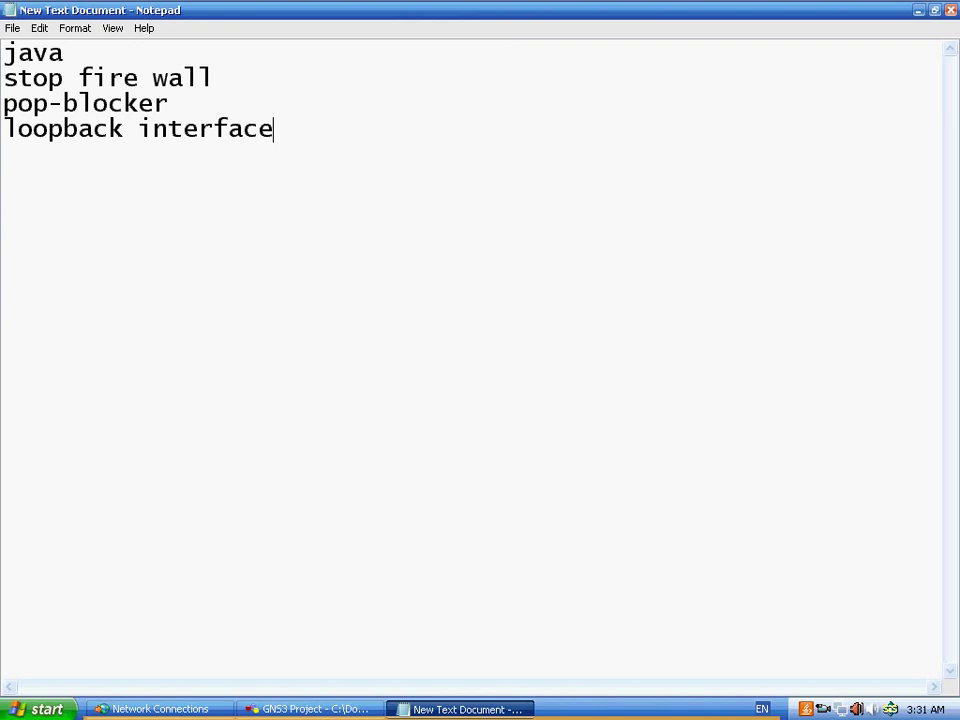
key("Return")
key("Return")
- Type 'R(config)#ip http server' with 'ip http secure-server' on the next line
type("R(config")
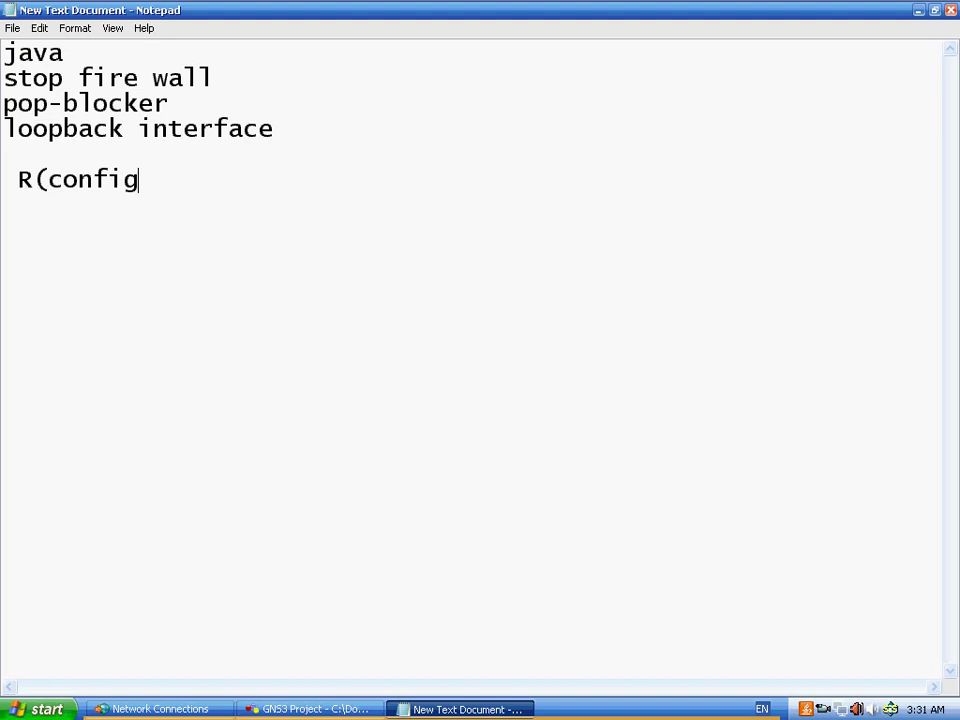
type(")#ip htt")
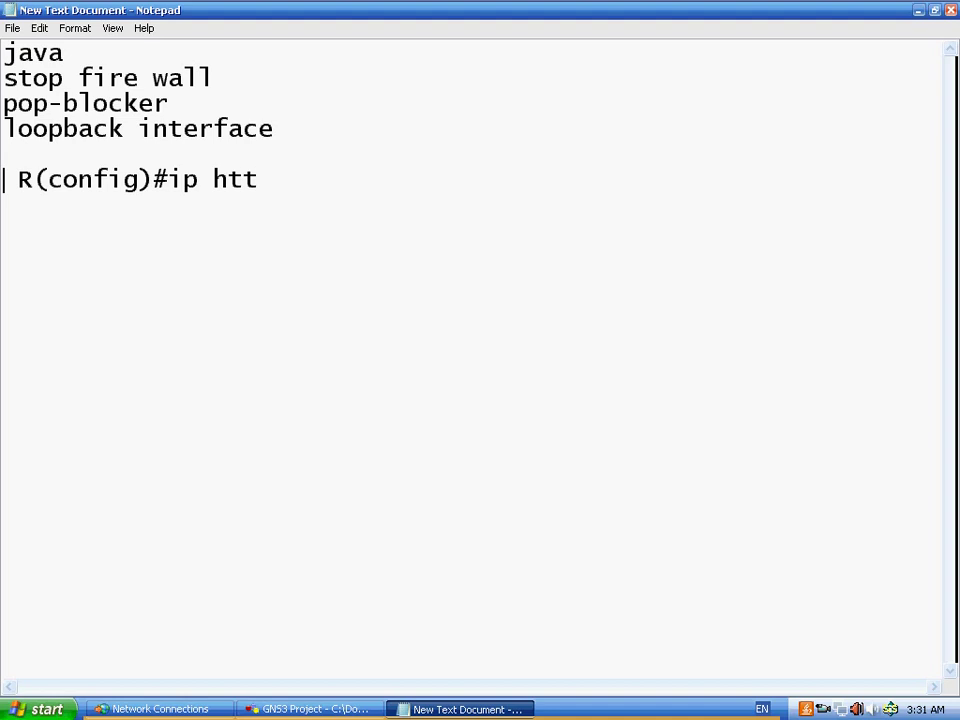
type("p server")
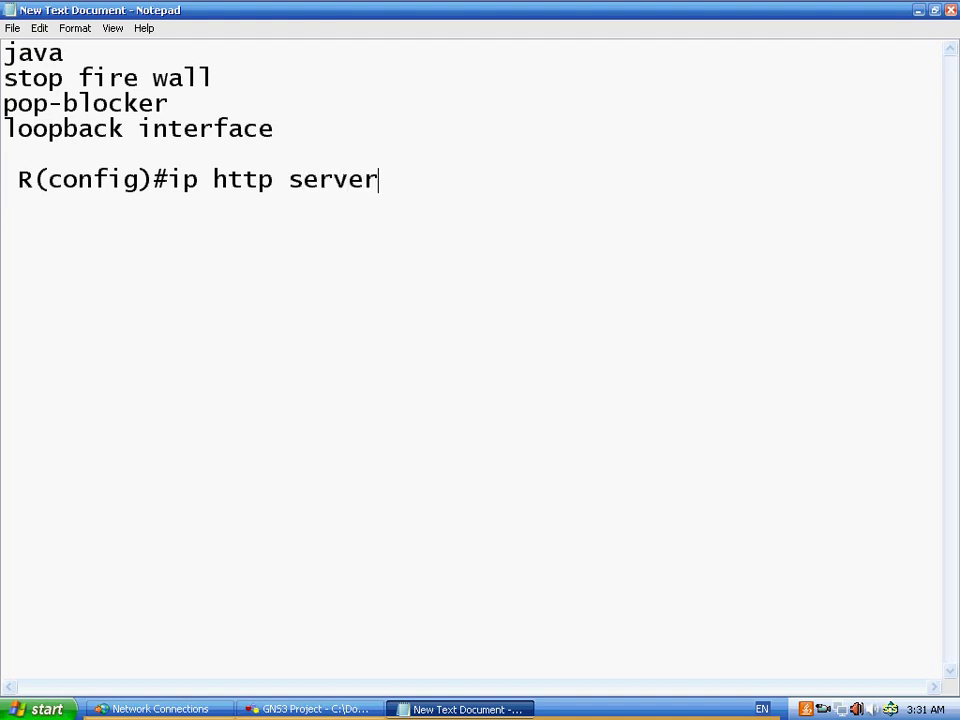
key("Return")
key("BackSpace")
type("i")
key("BackSpace")
type("ip http ")
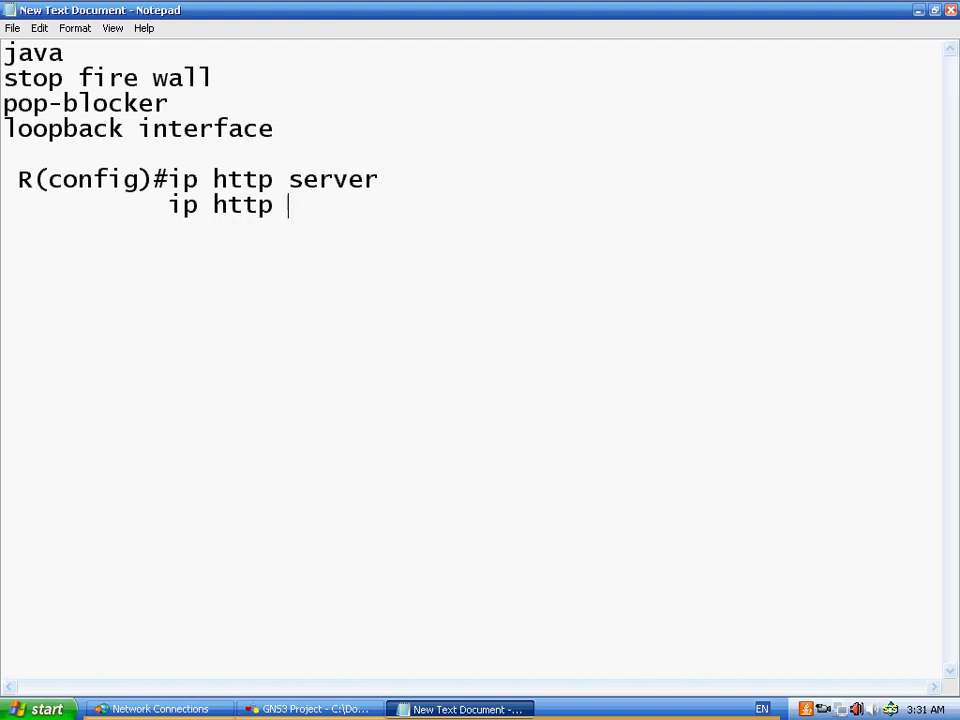
type("secure")
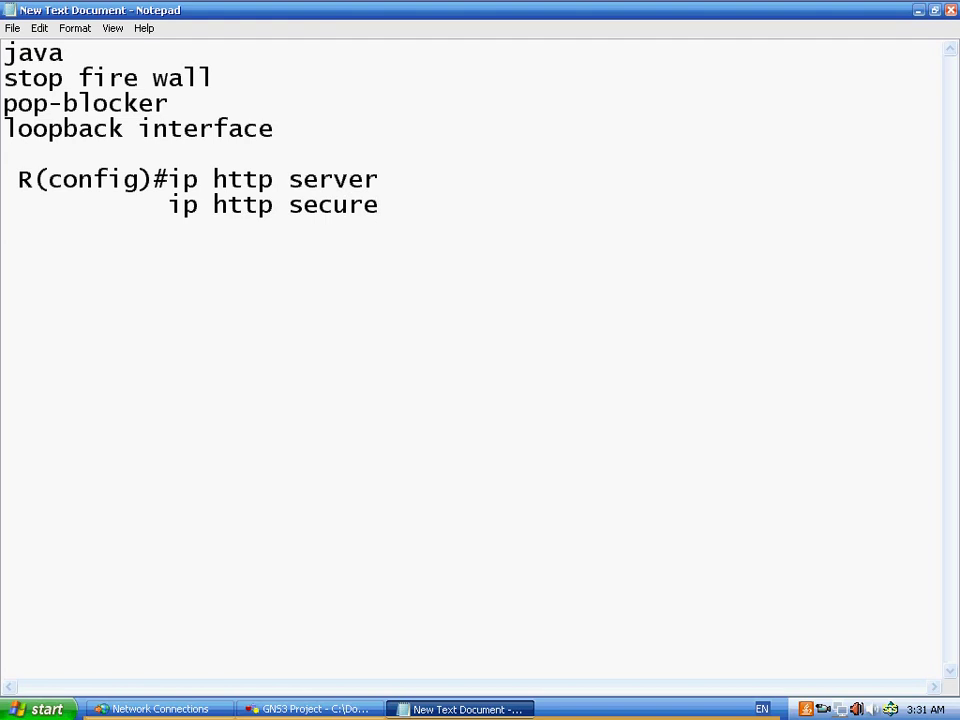
type("-d")
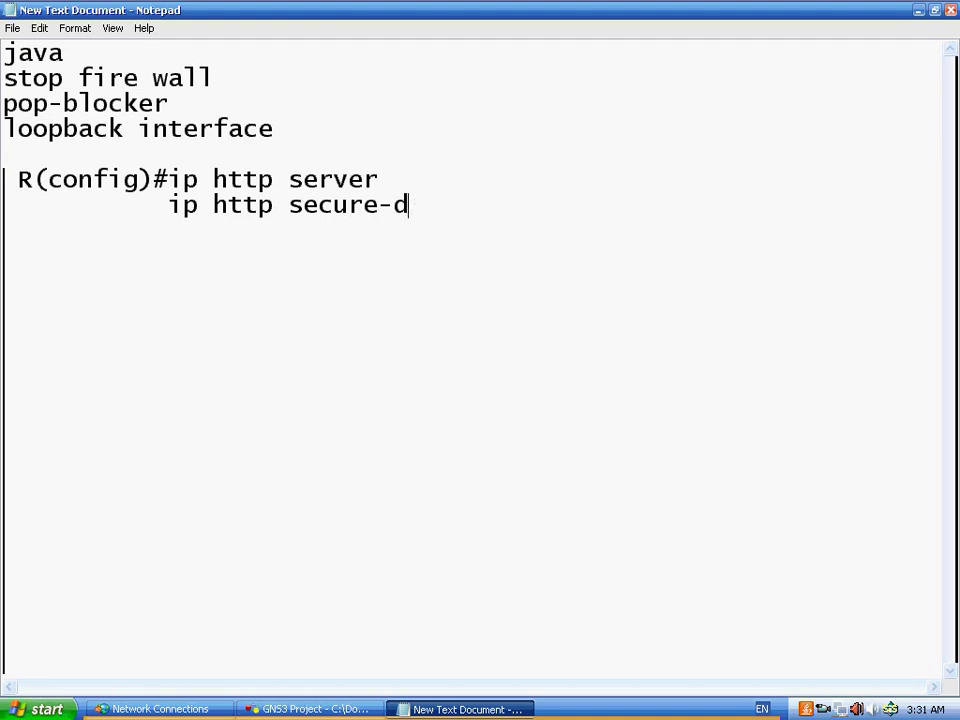
key("BackSpace")
type("server")
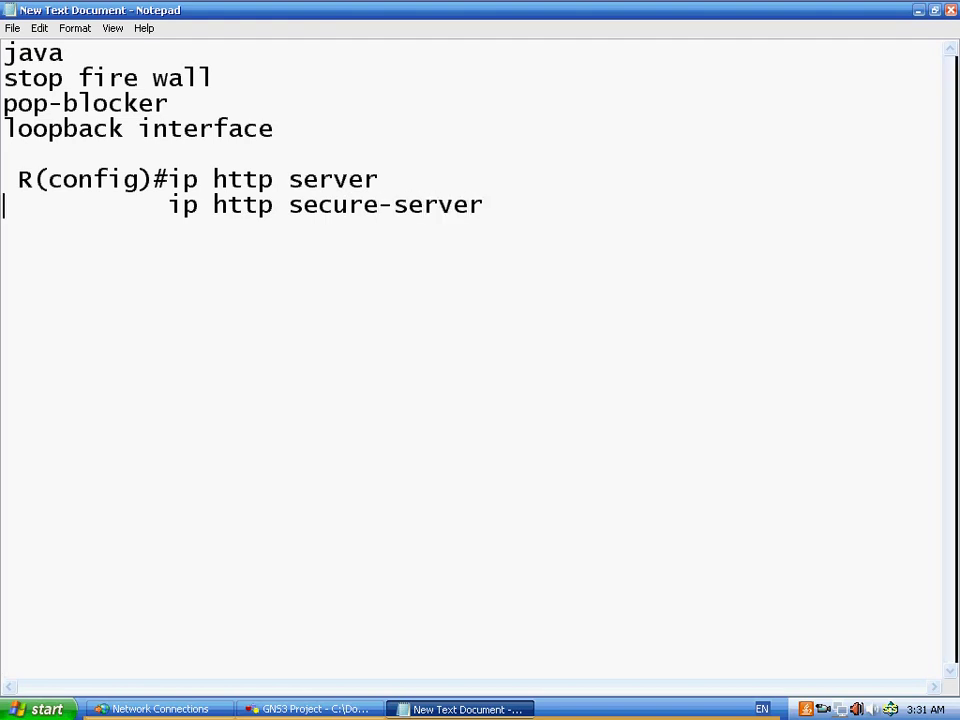
- Add the line 'ip http authentication local' beneath the secure-server command
key("Return")
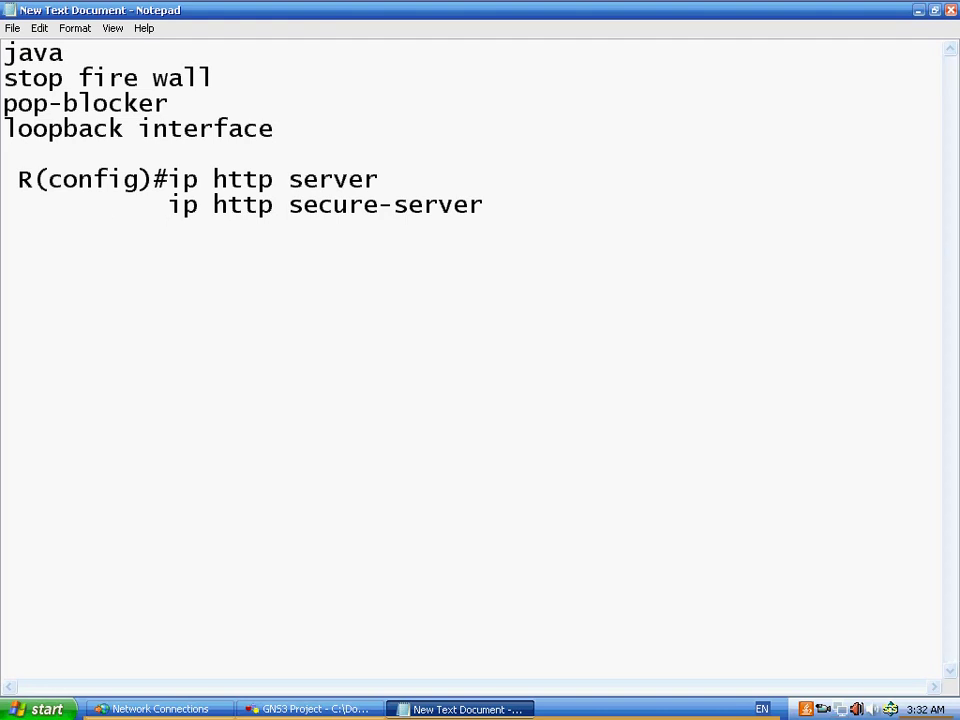
type("ip http")
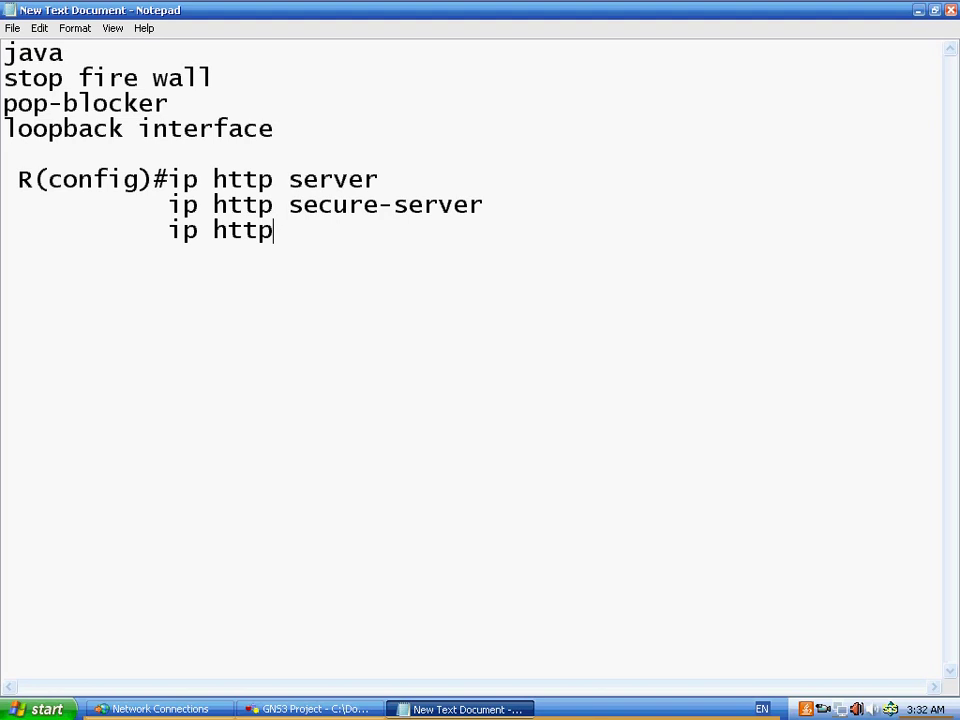
type(" s")
key("BackSpace")
type("authenticat")
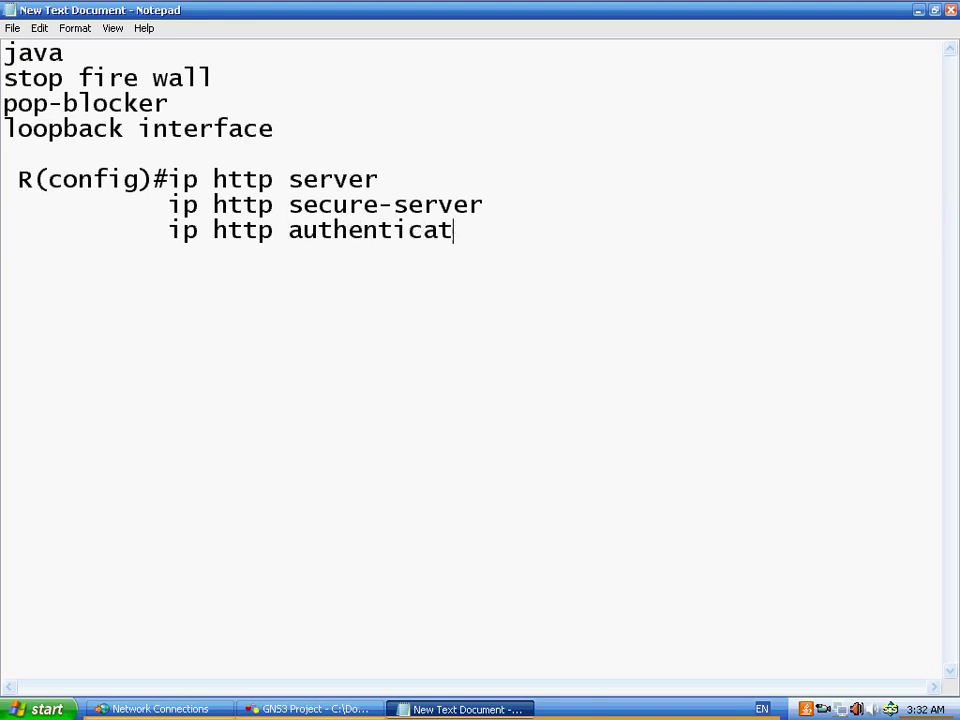
type("ion local")
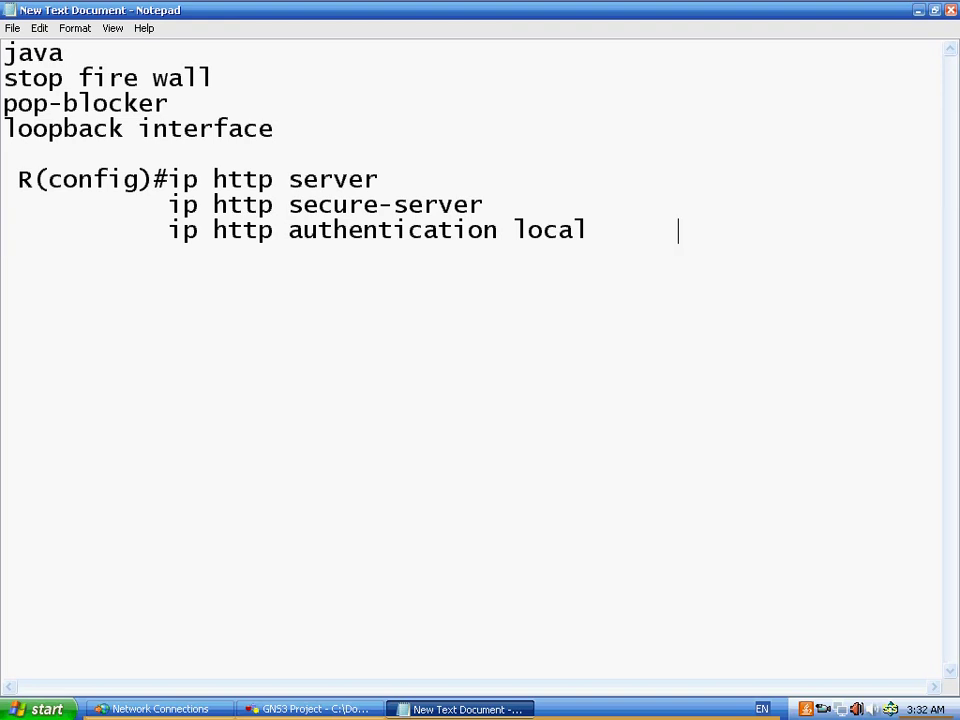
left_click(184, 266)
left_click(585, 238)
- Add a username line with privilege 15 and a secret password, then begin 'R(config)# line vty 0 4'
key("Return")
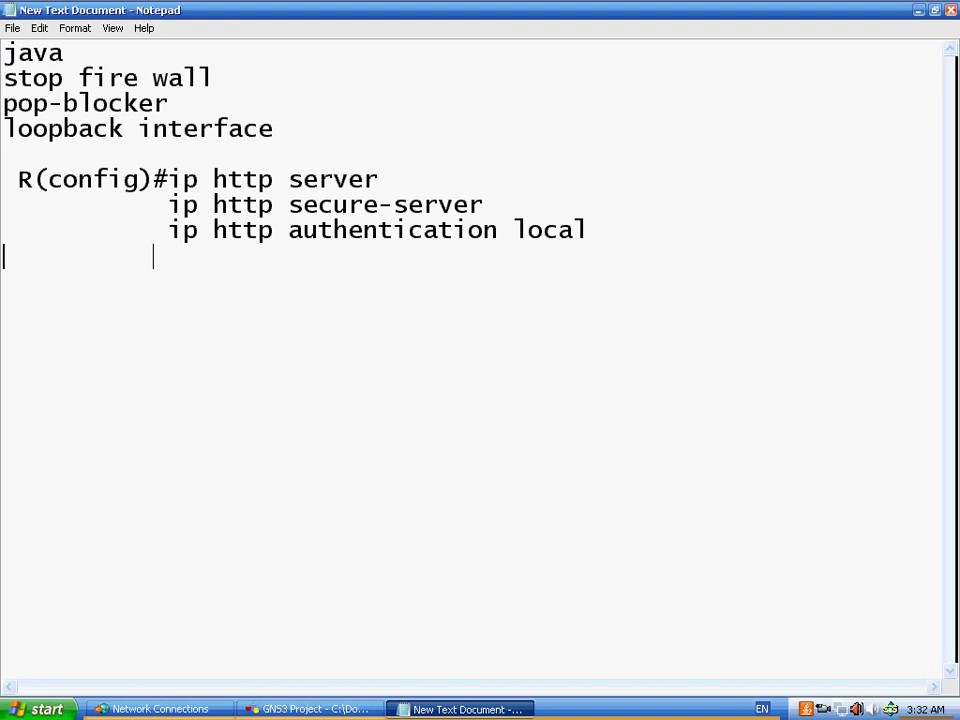
key("BackSpace")
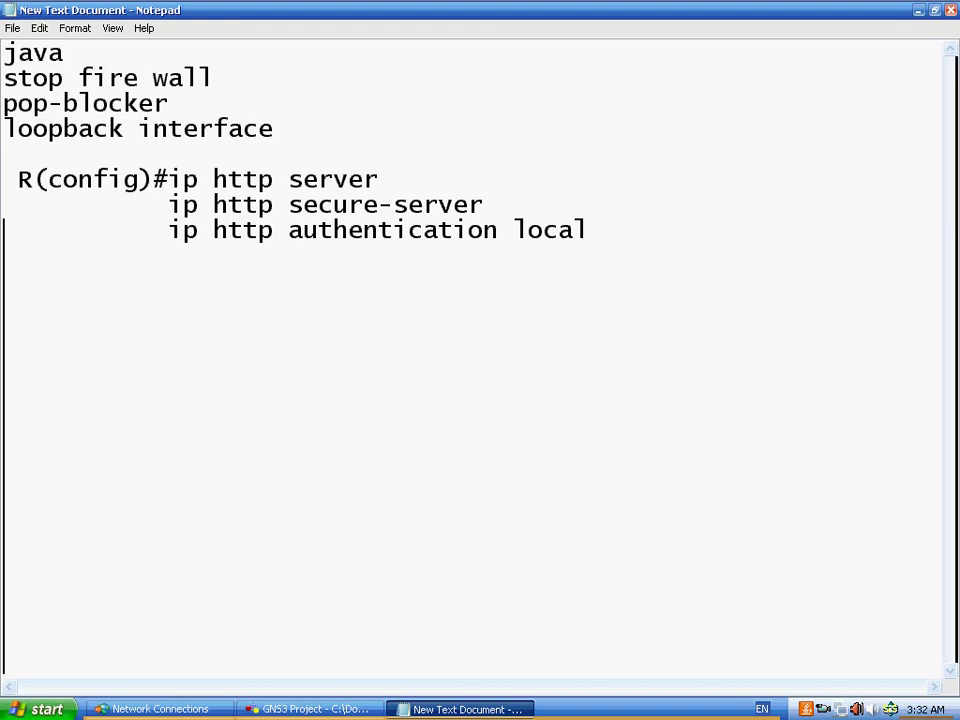
type("username")
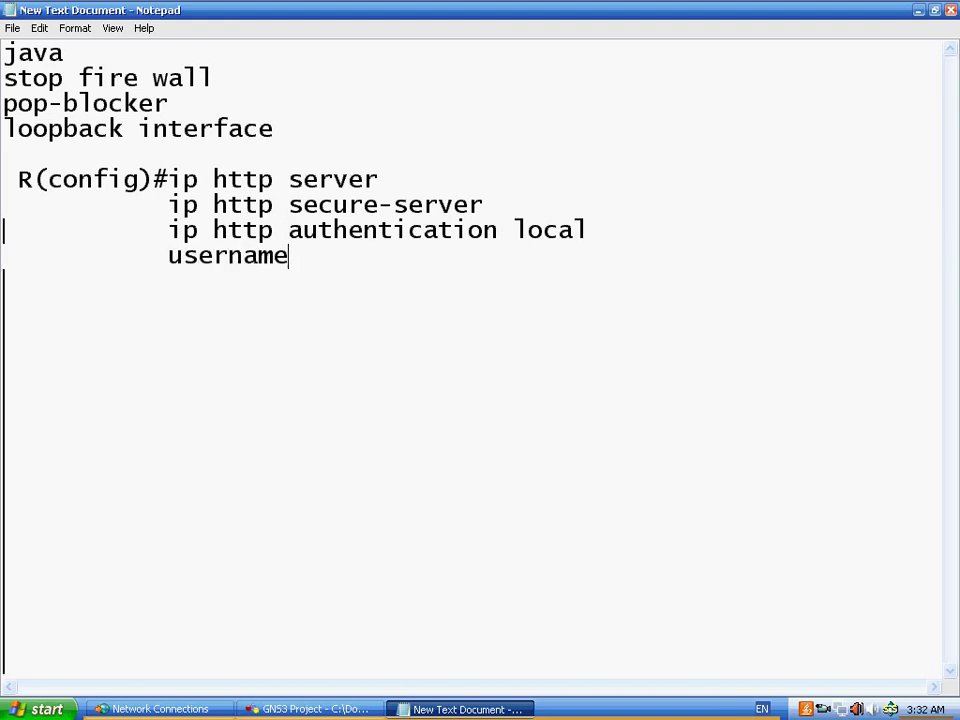
type(" ahme")
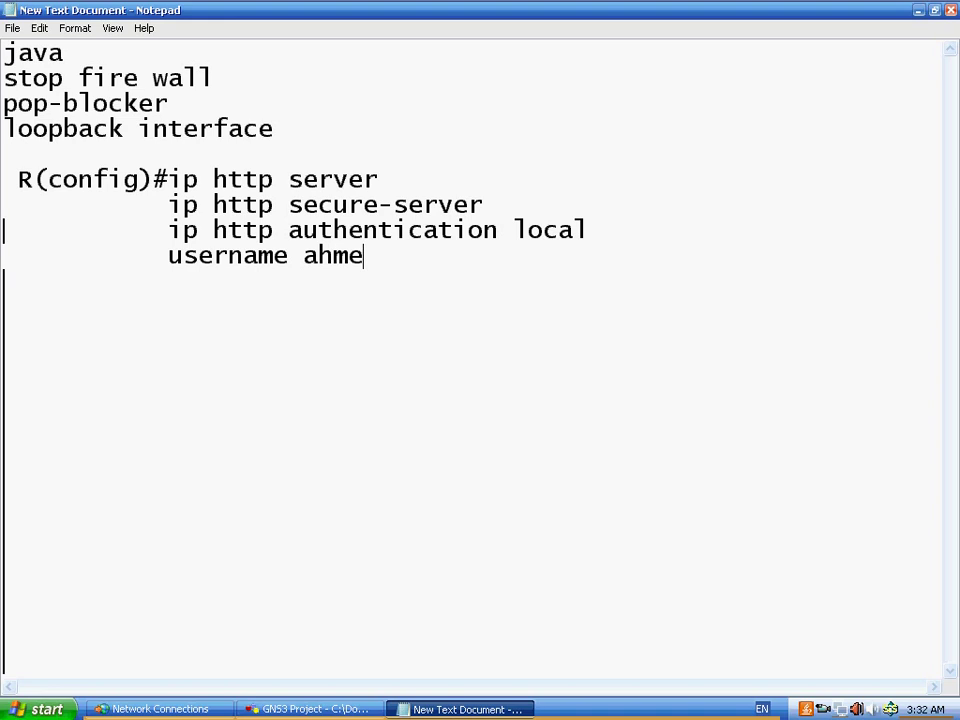
type(" priv")
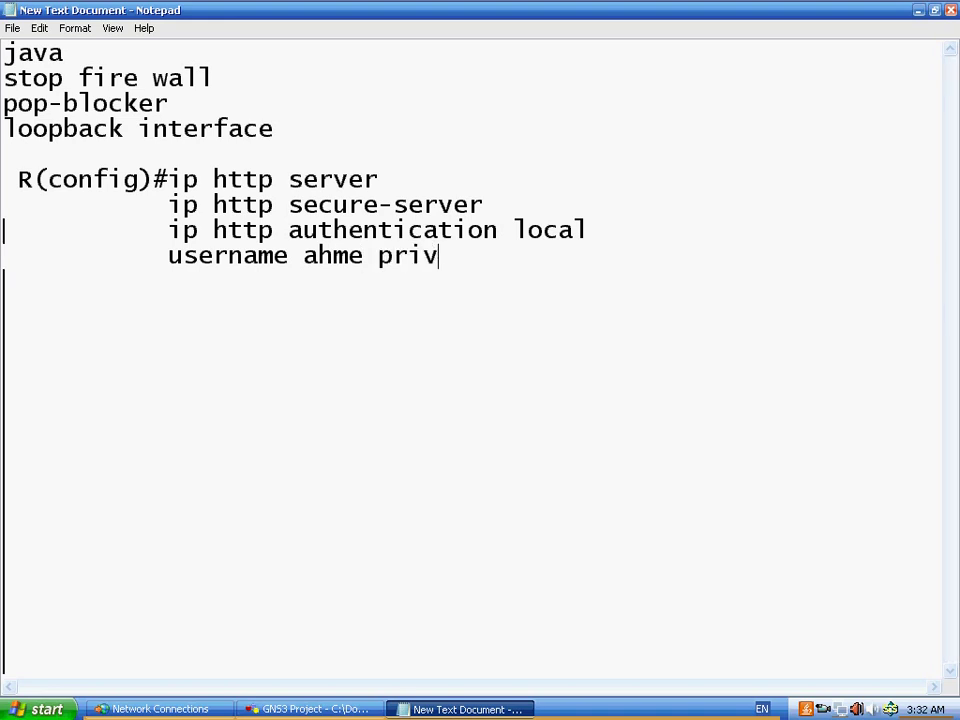
type("ileg")
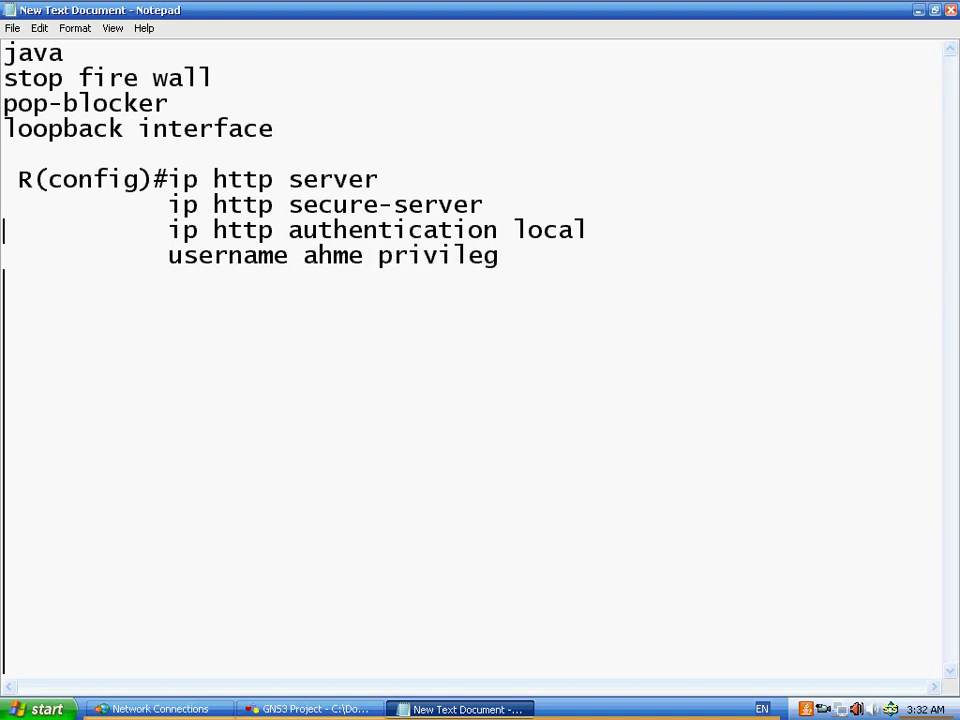
type("e")
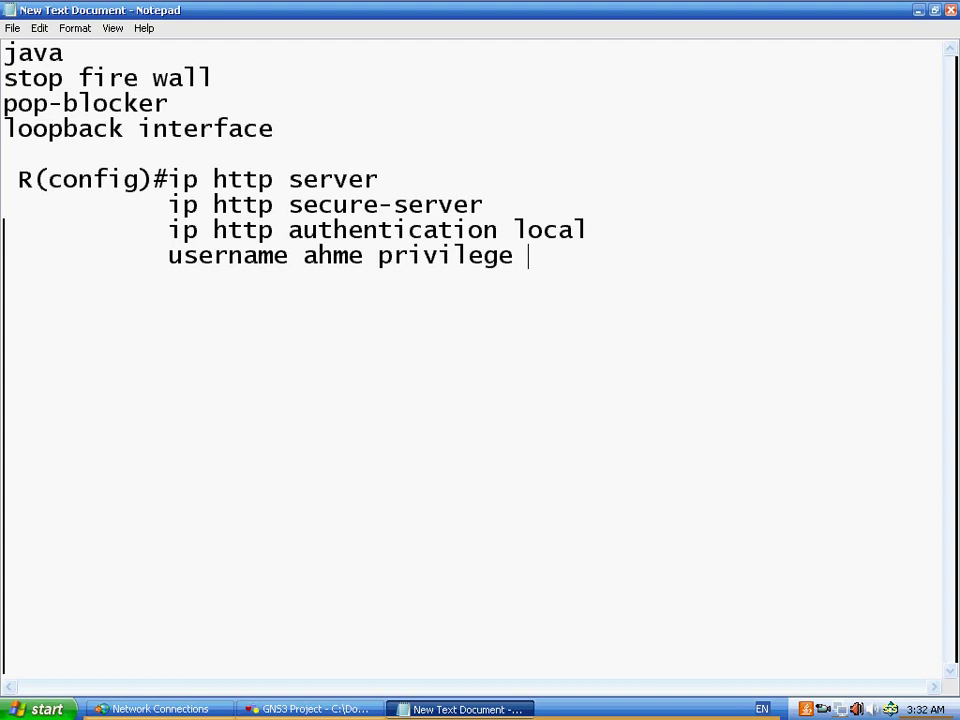
type(" 15 serv")
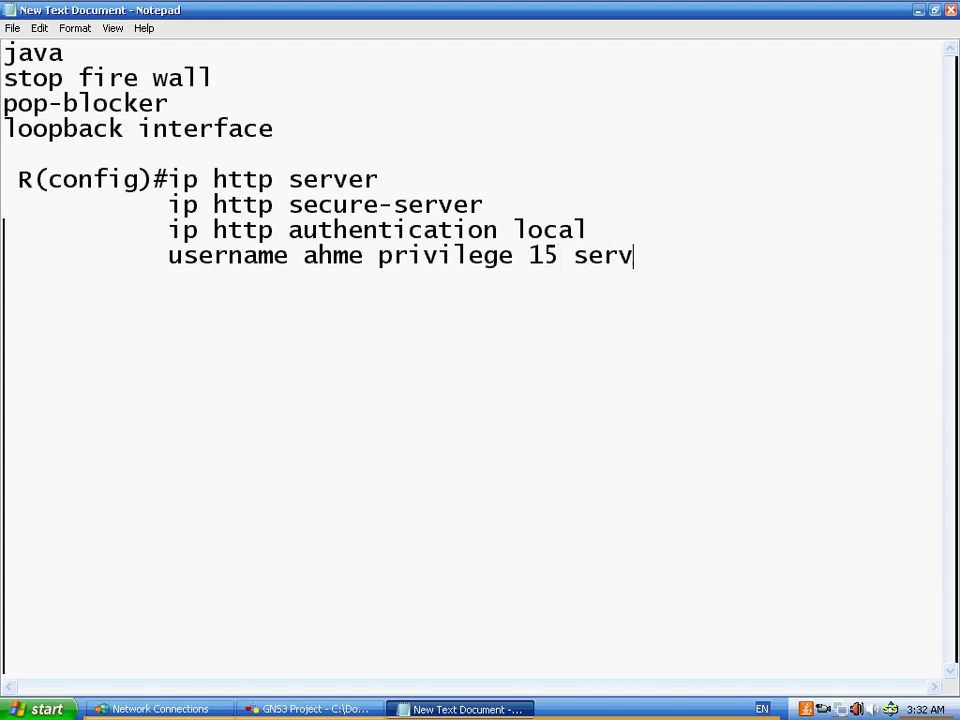
key("BackSpace")
key("BackSpace")
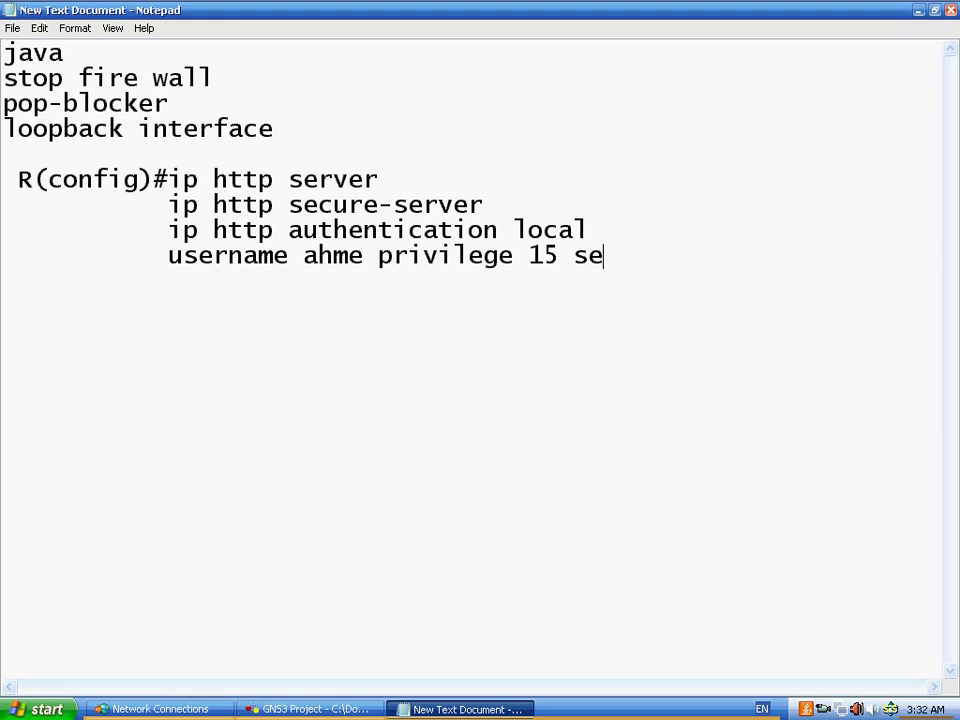
type("cret")
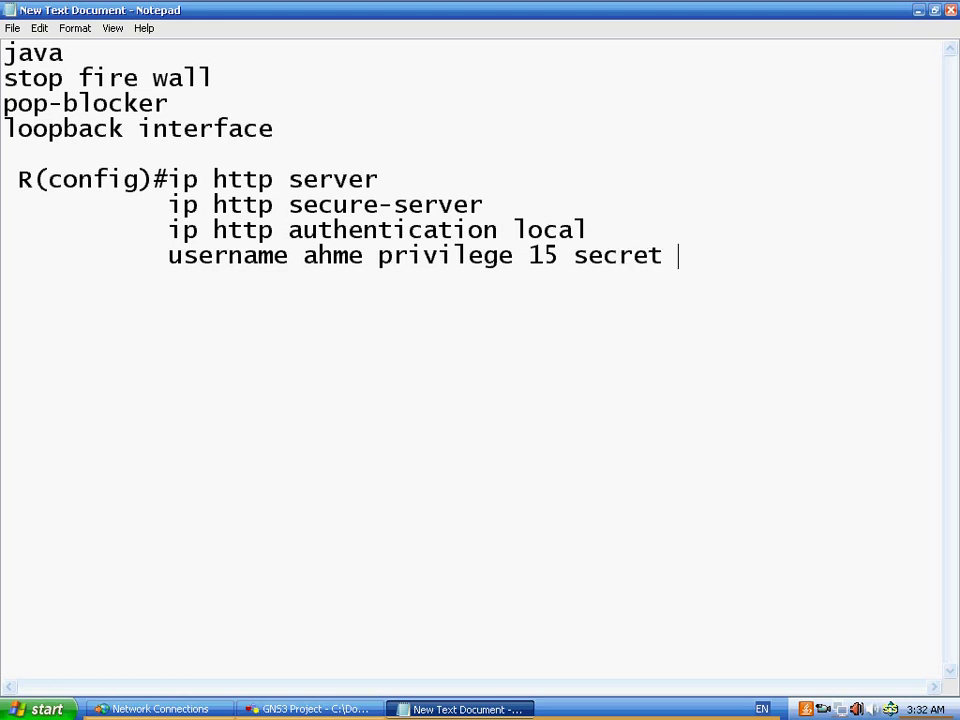
type(" cisco")
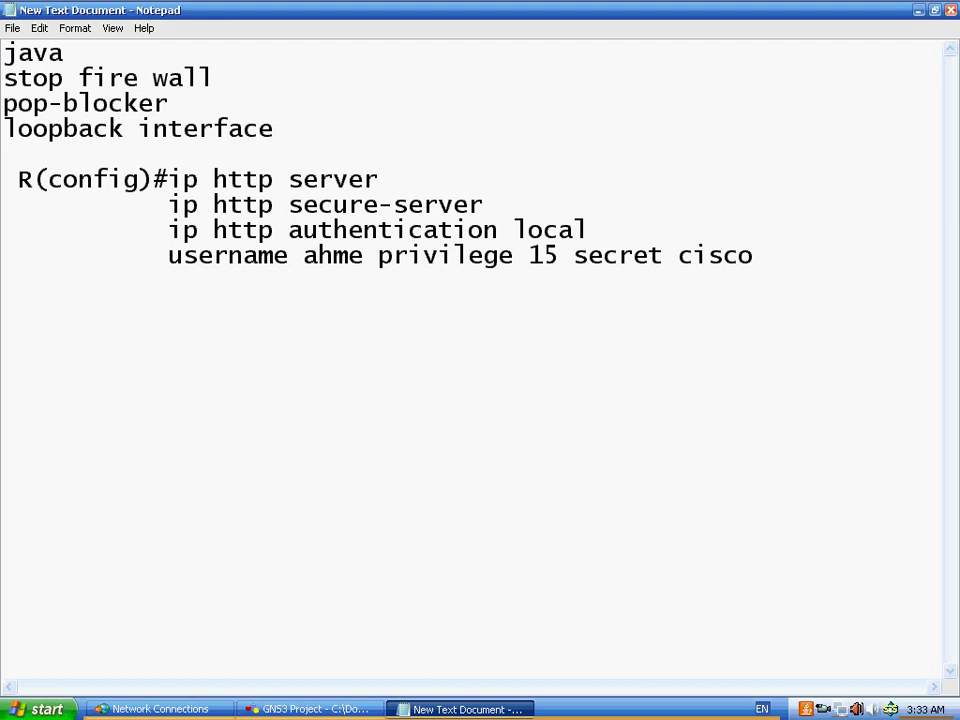
key("Return")
key("Return")
type("R(config")
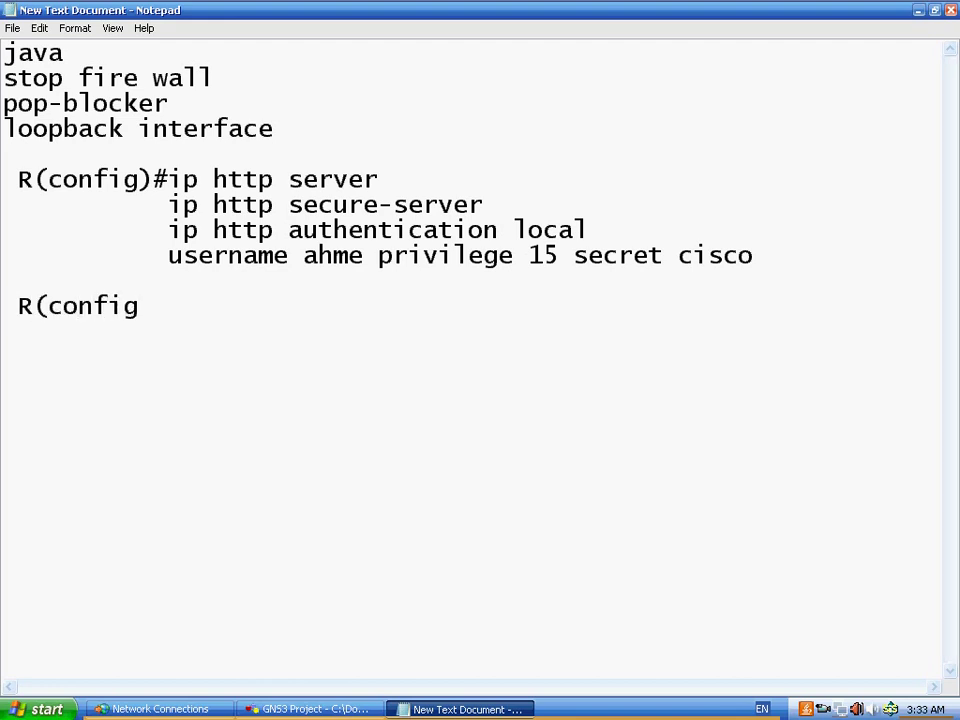
type(")# line vty 0 ")
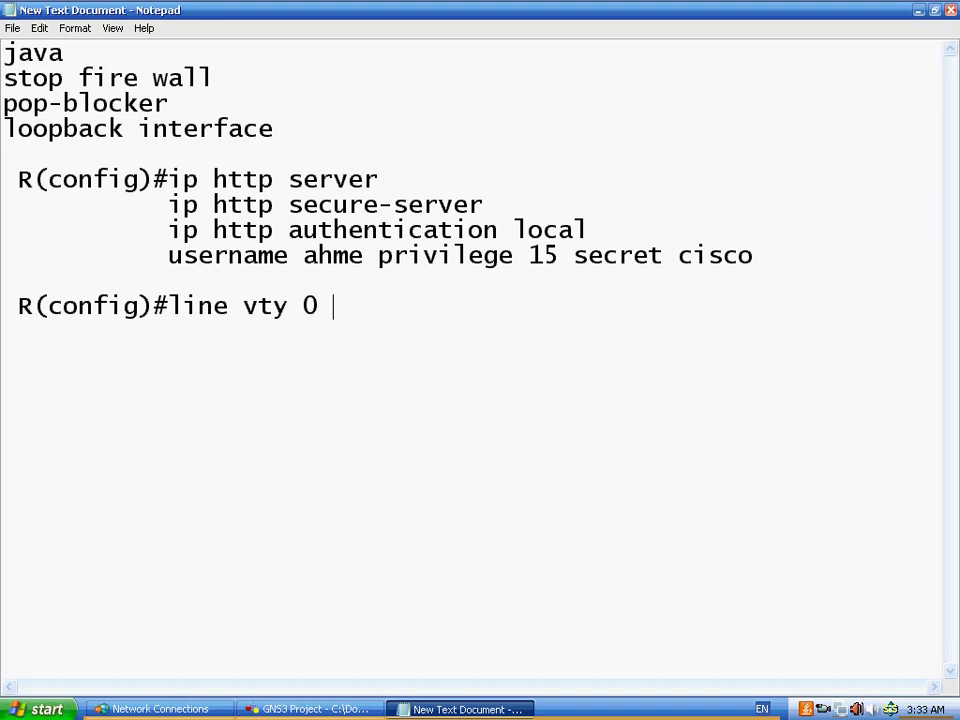
type("4")
- Add 'R(config-line)#privilege level 15' below the line vty 0 4 entry
key("Return")
type("R(coi")
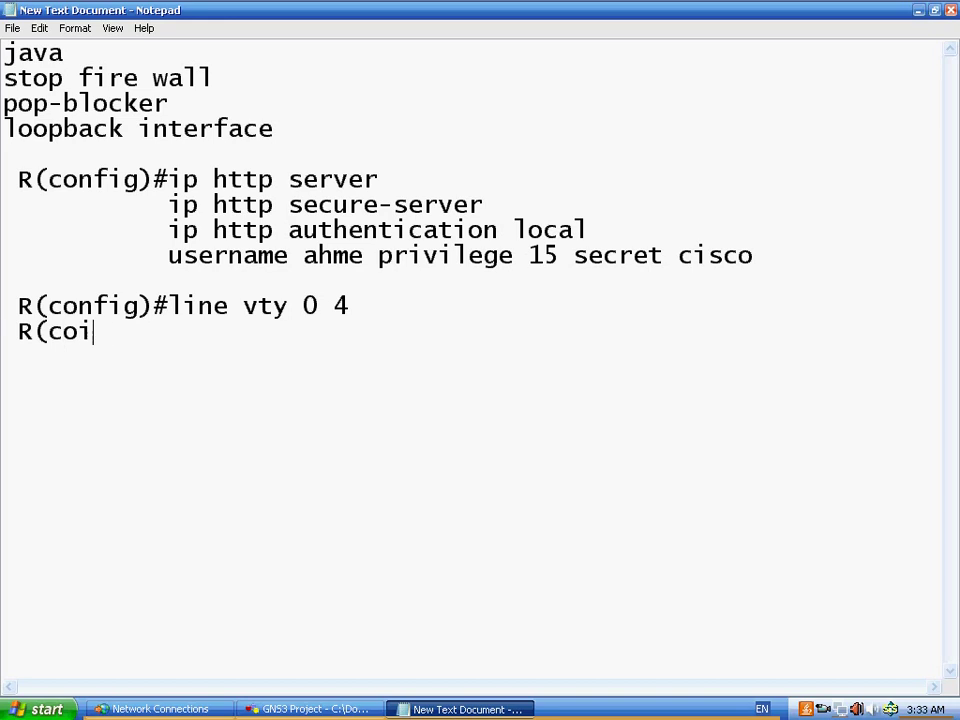
key("BackSpace")
type("nfig)")
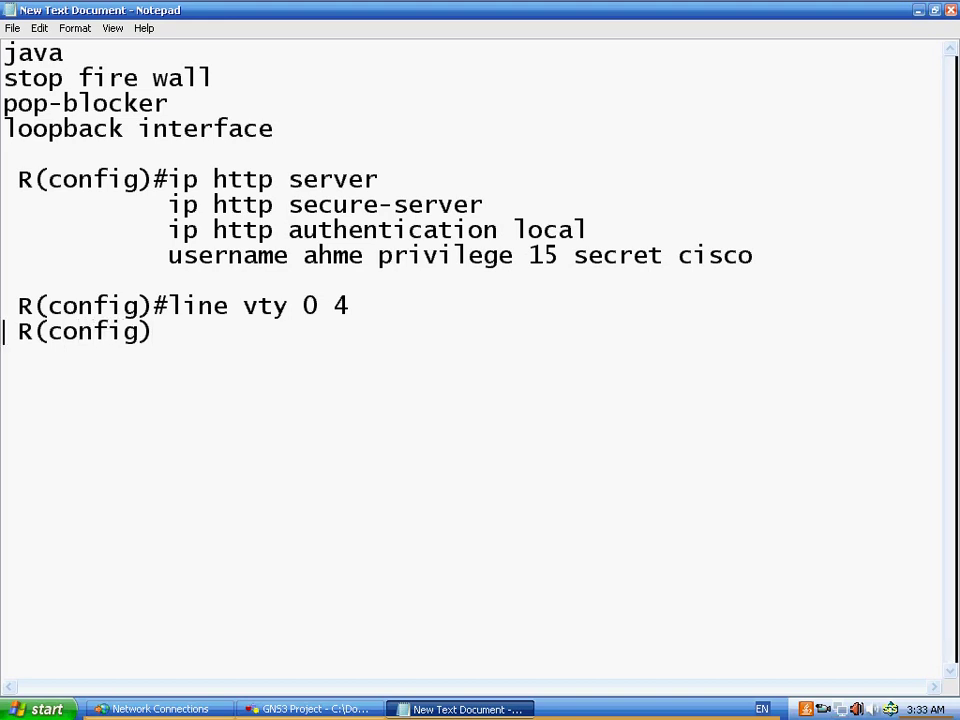
key("BackSpace")
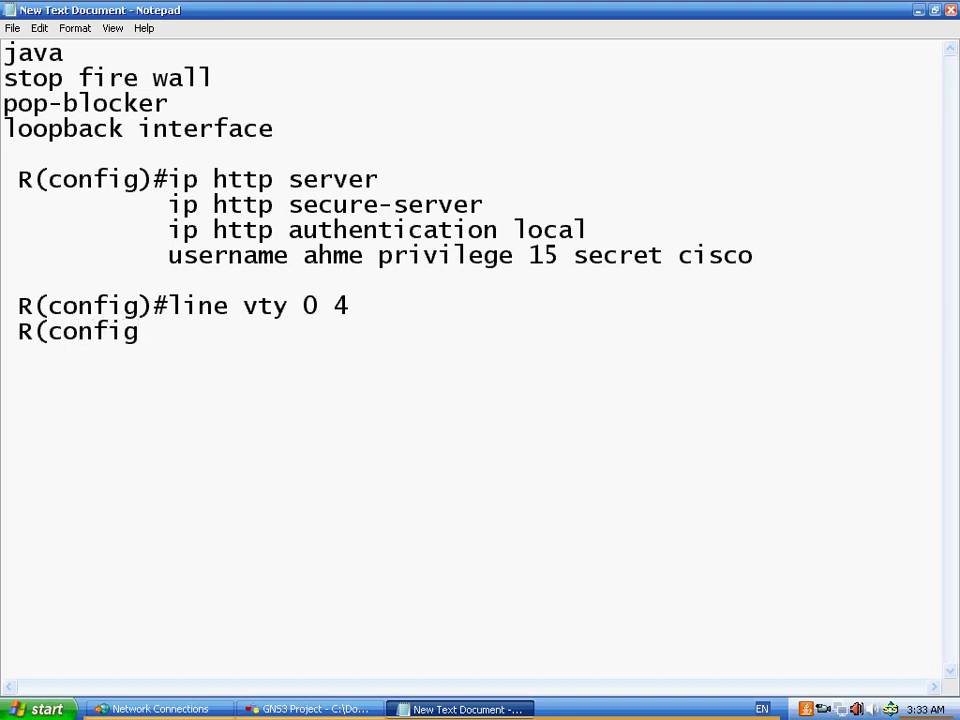
type("-line)#")
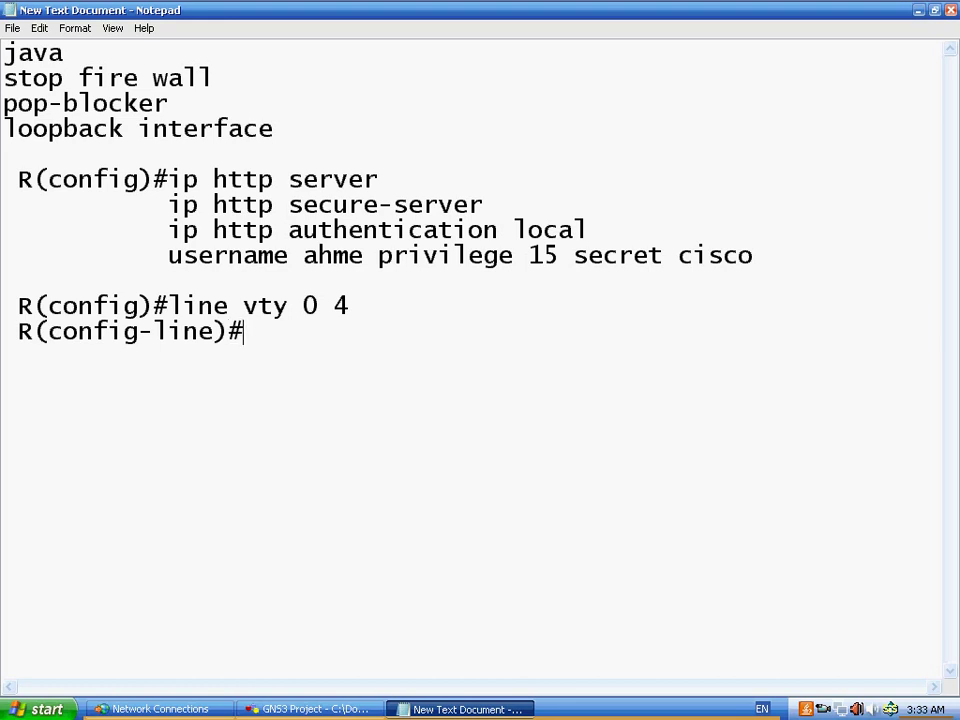
type("privilege")
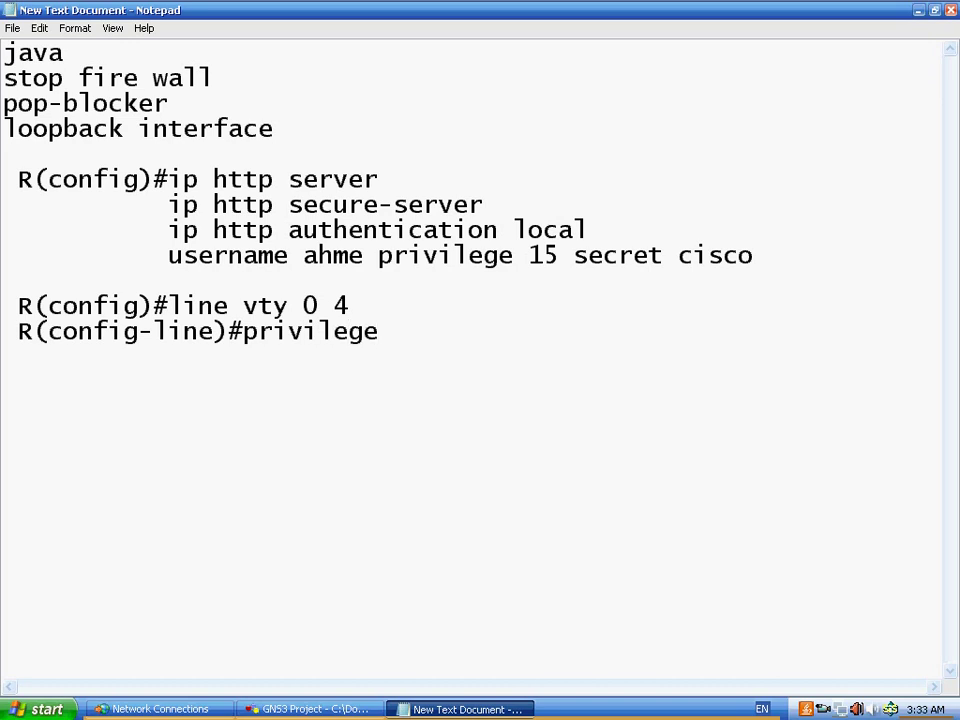
key("BackSpace")
key("BackSpace")
key("BackSpace")
type("ege leve")
key("BackSpace")
type("ve")
key("BackSpace")
type("l 15")
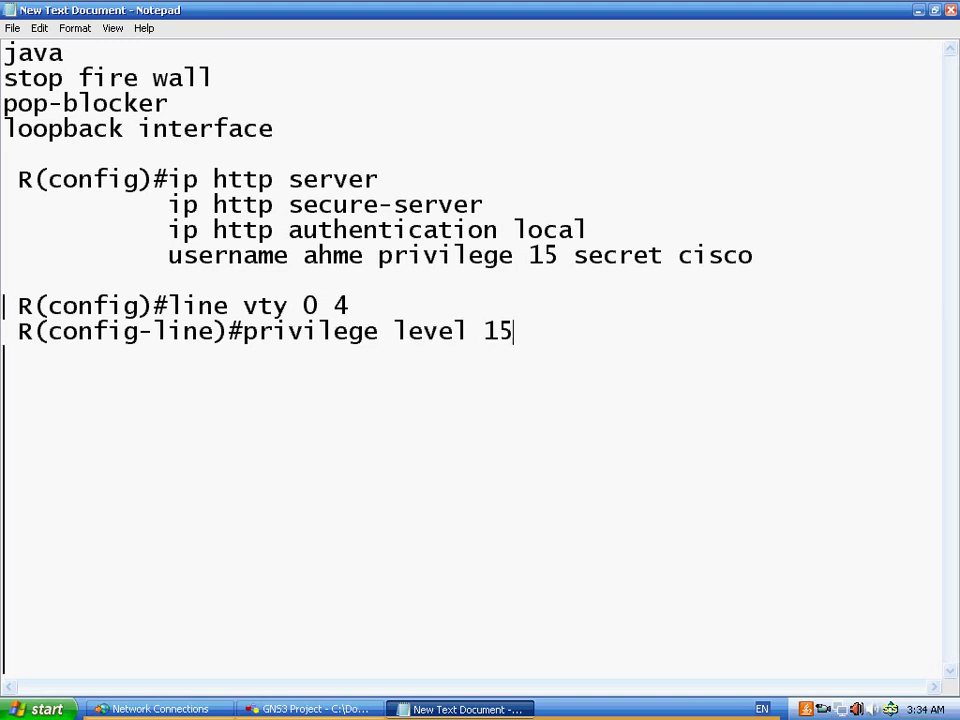
- Add 'login local' and 'transport input telnet ssh' lines to the vty block
key("Return")
type("login")
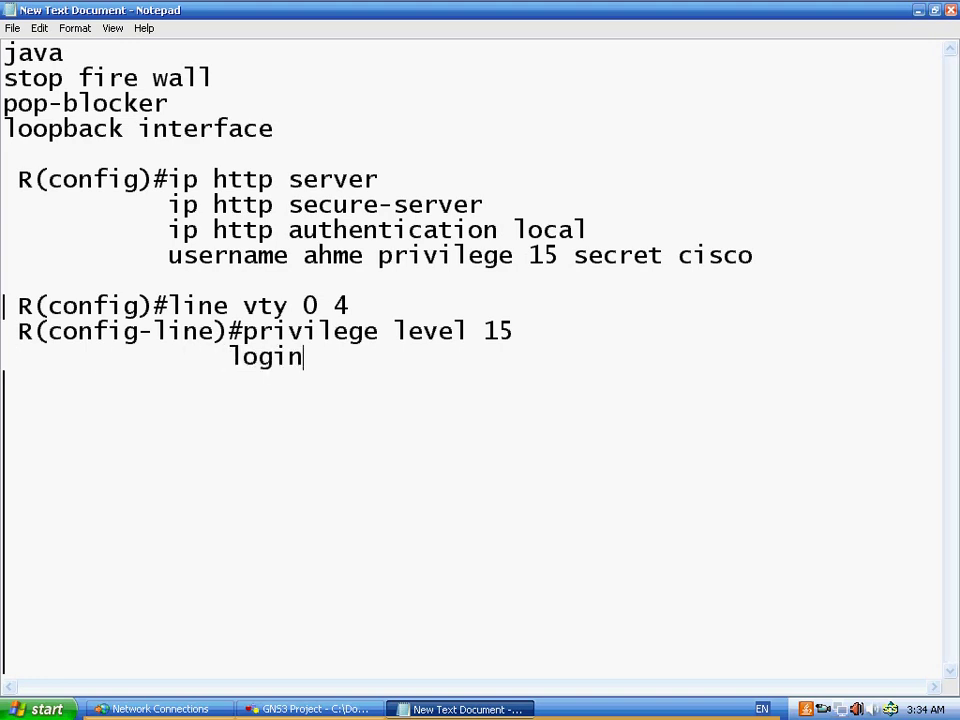
type(" local")
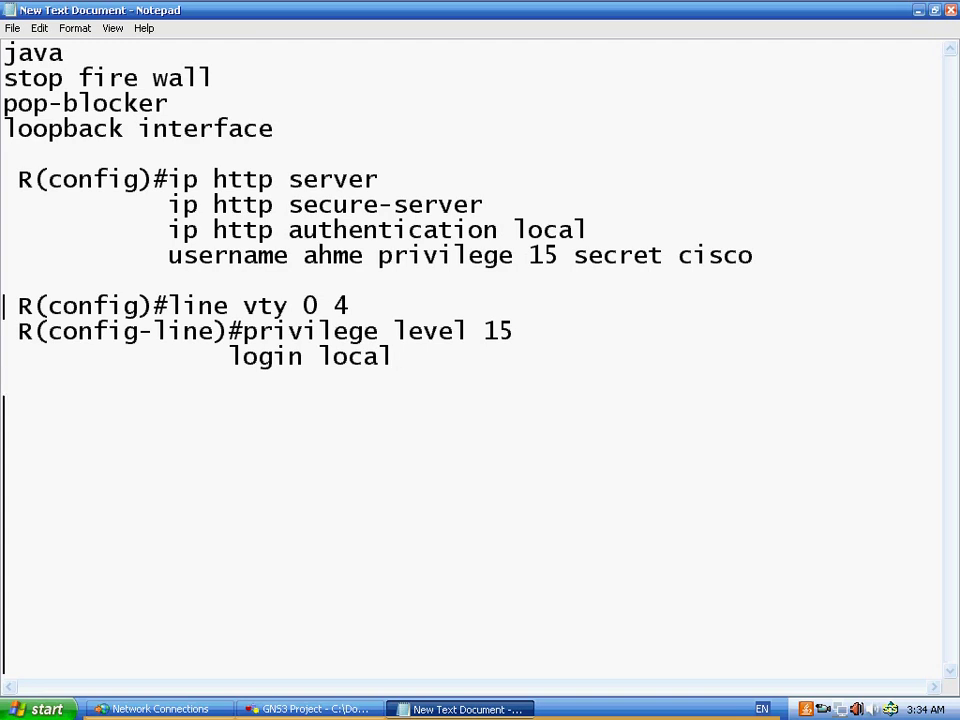
key("Return")
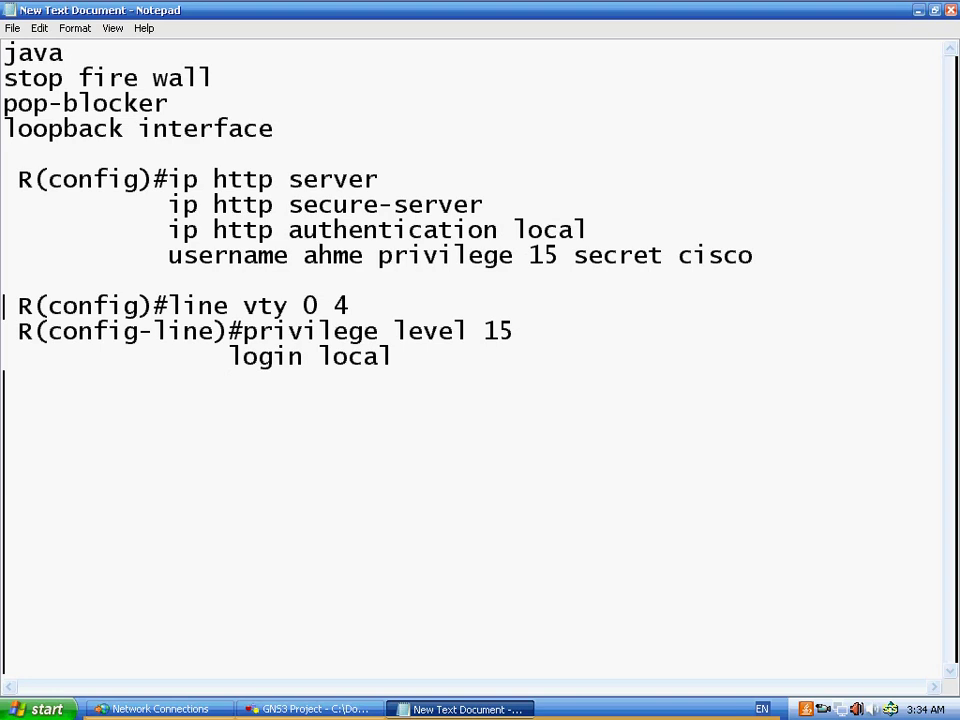
type("trana")
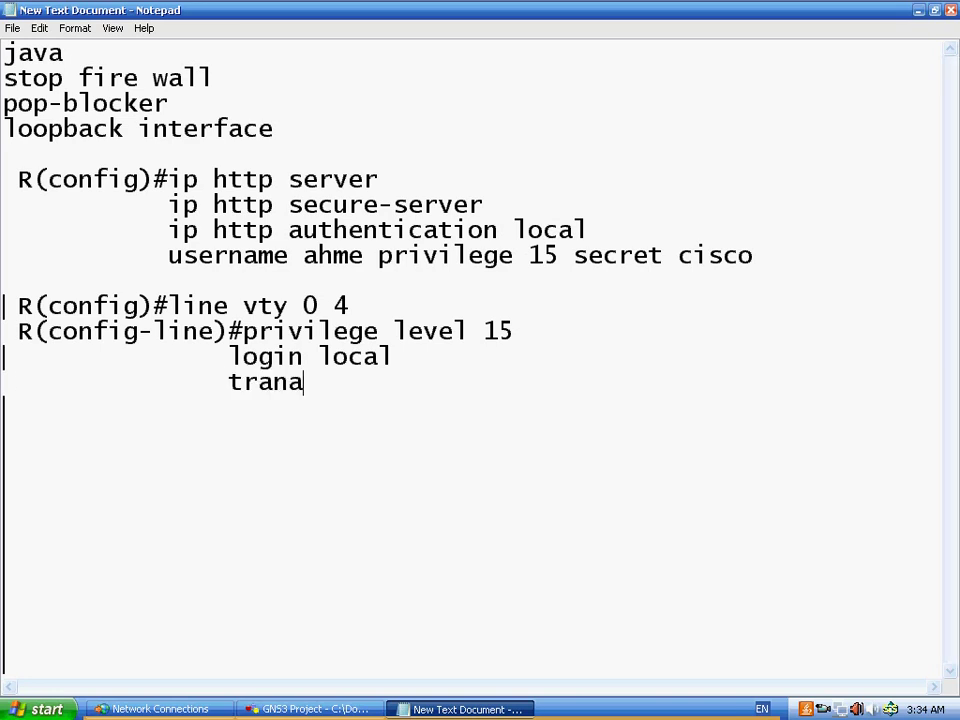
key("BackSpace")
type("sport")
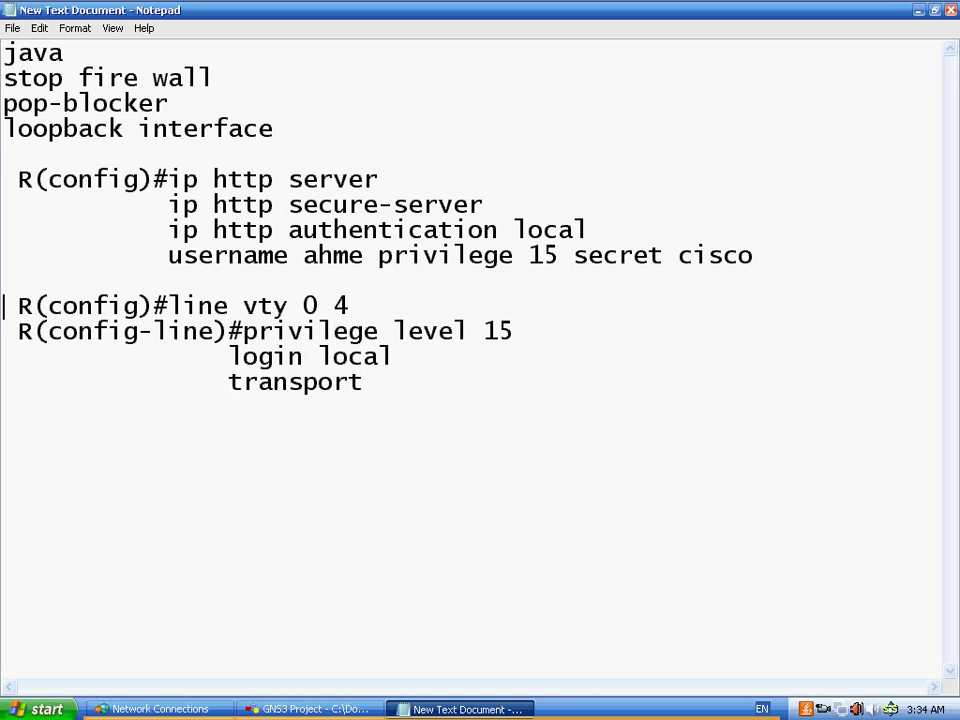
type(" i")
type("nput")
type(" t")
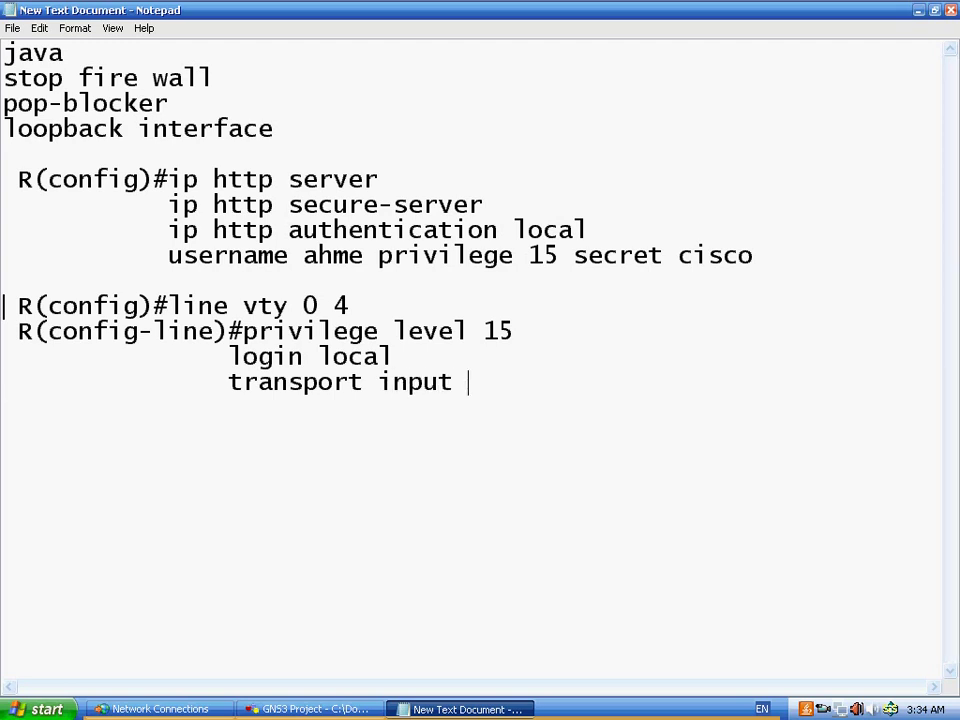
type("telnet")
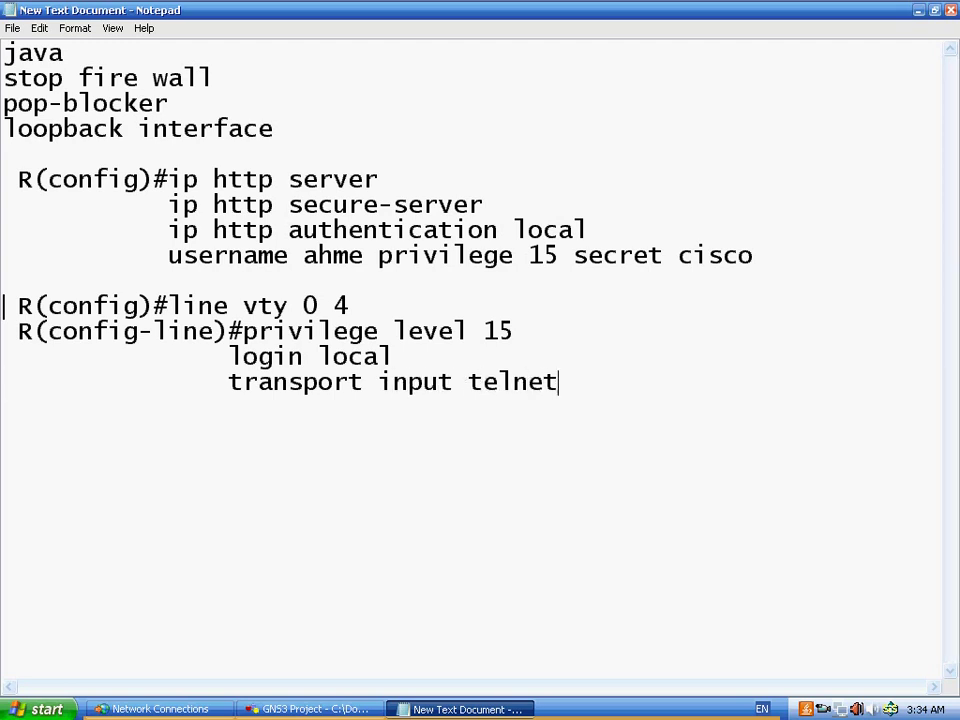
type(" ssh")
left_click_drag(168, 179, 640, 395)
left_click(553, 381)
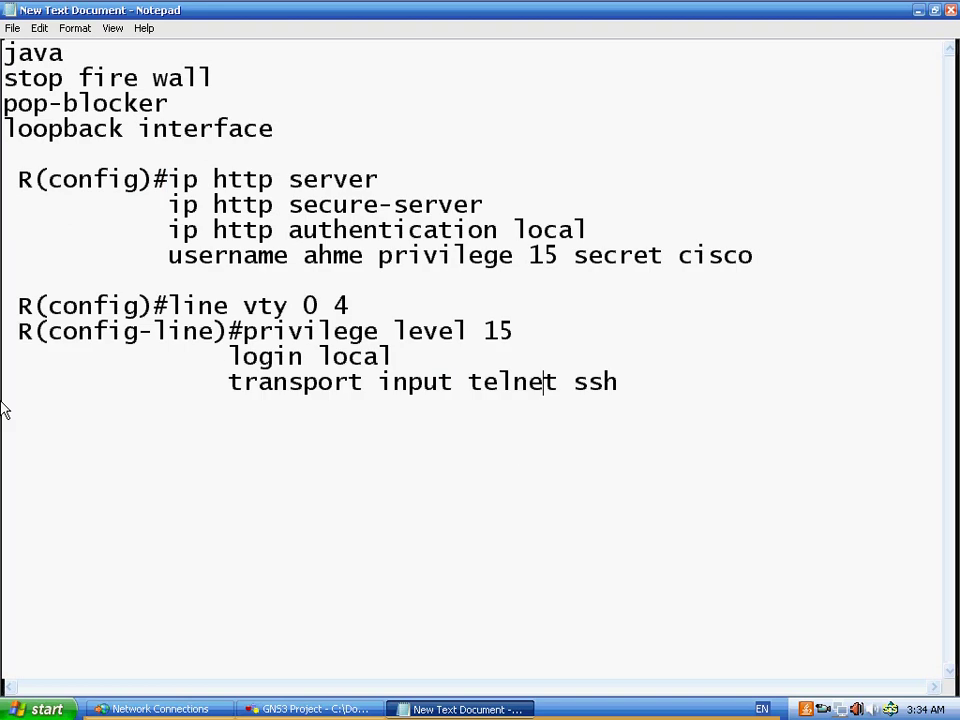
- Bring the GNS3 project window to the front and open router R1's console
left_click(318, 709)
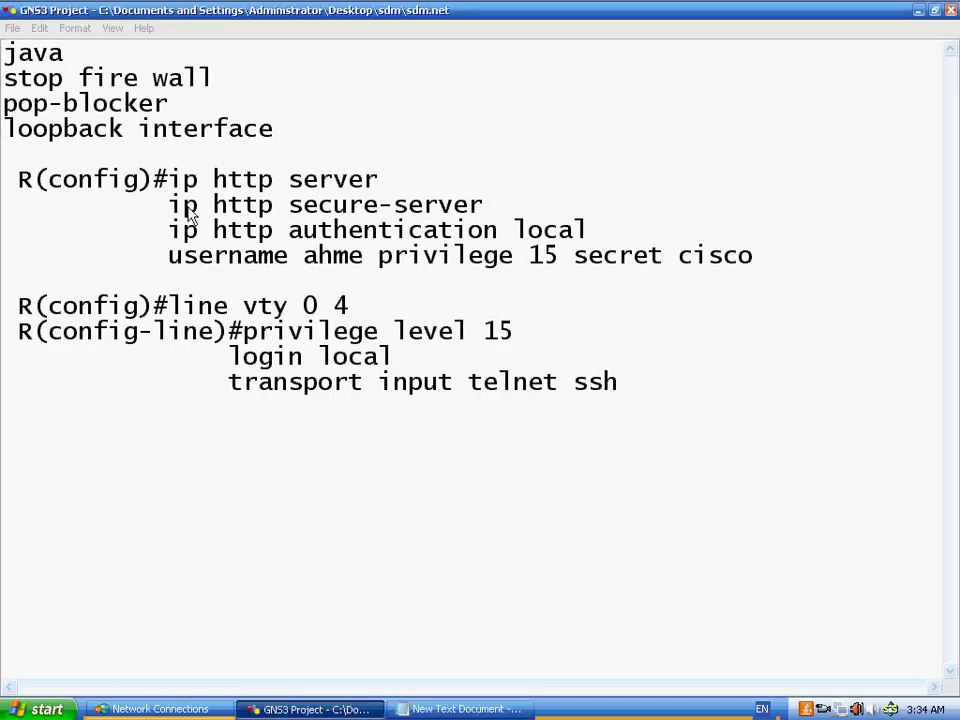
left_click(920, 11)
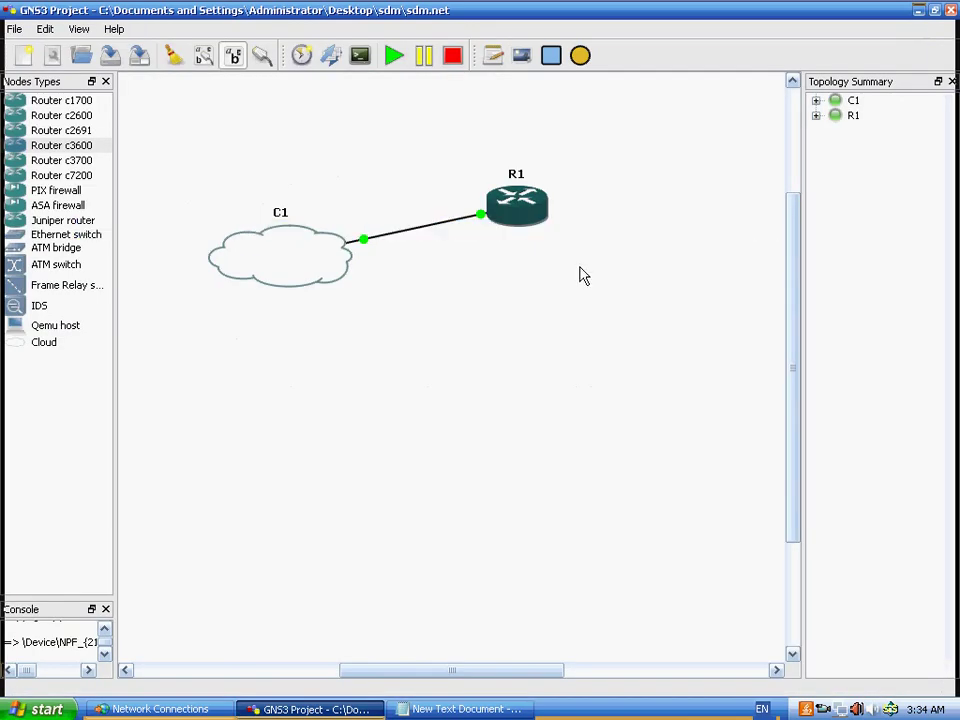
left_click(345, 708)
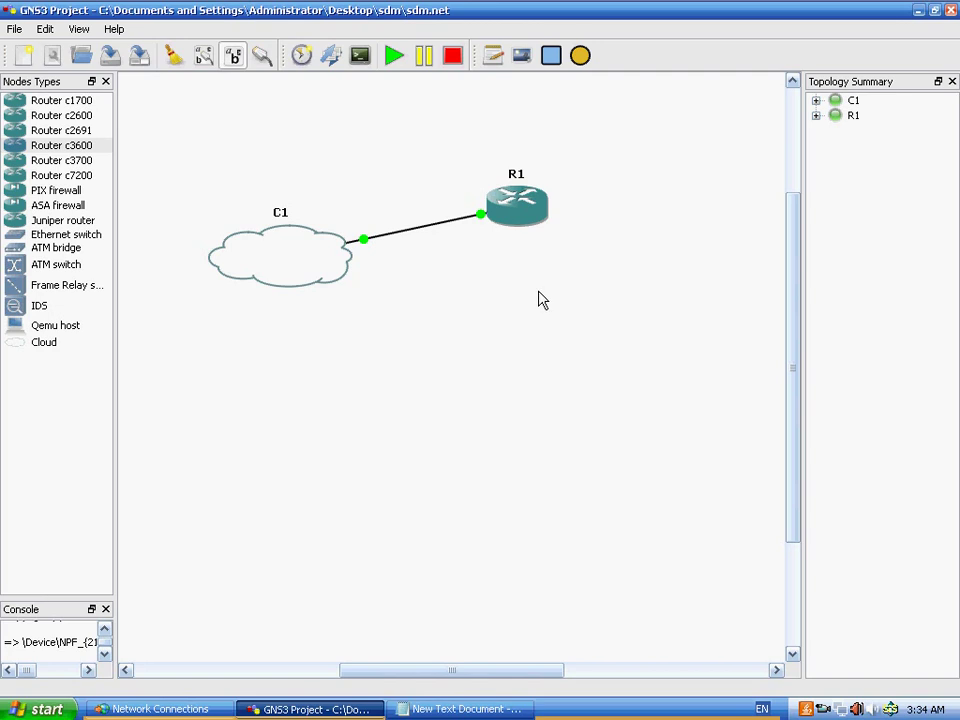
right_click(541, 288)
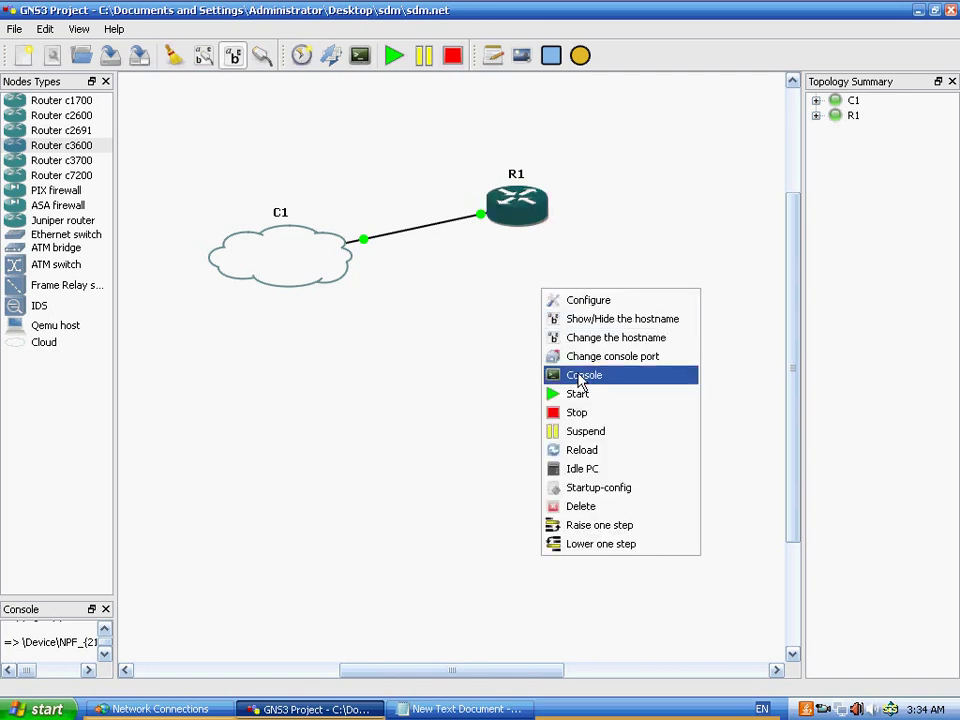
key("Return")
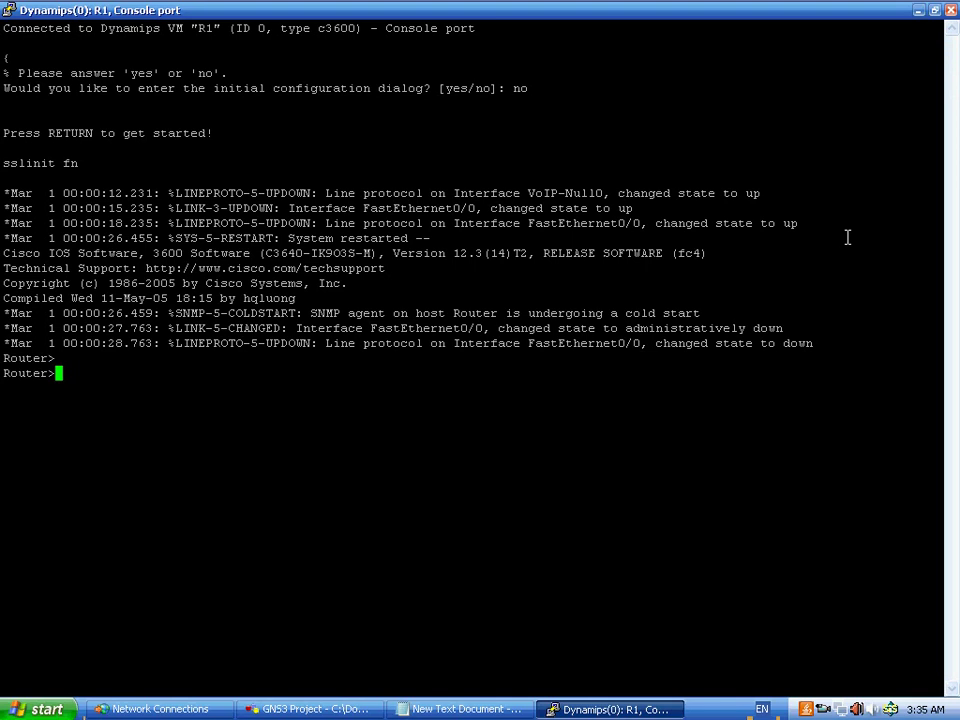
- Enter global configuration mode on R1 and enable 'ip http server'
type("en")
key("Return")
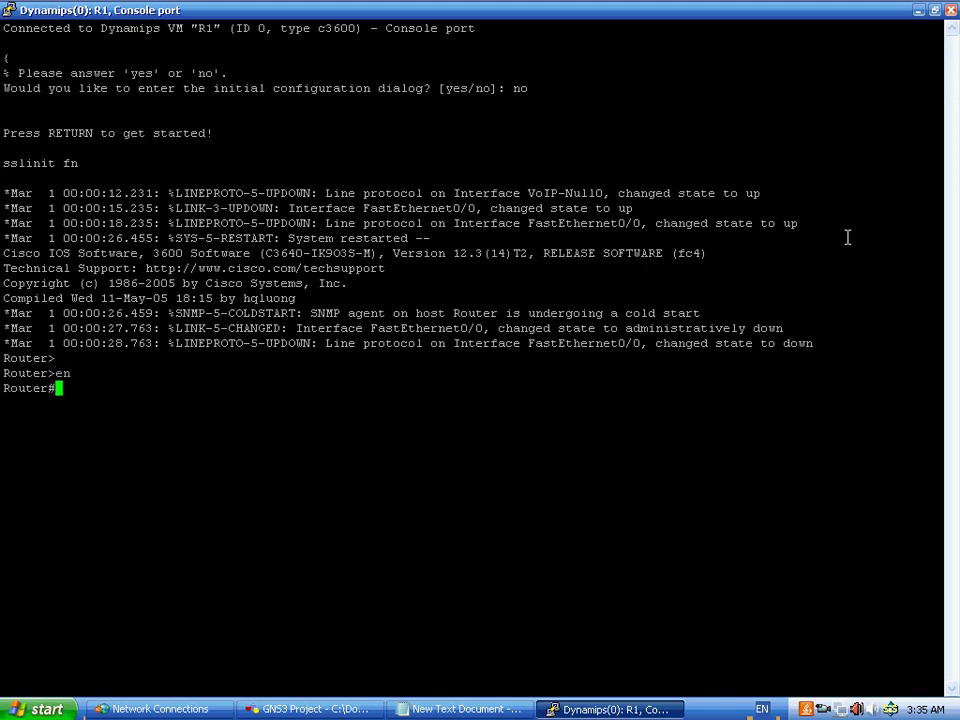
type("conf t")
key("Return")
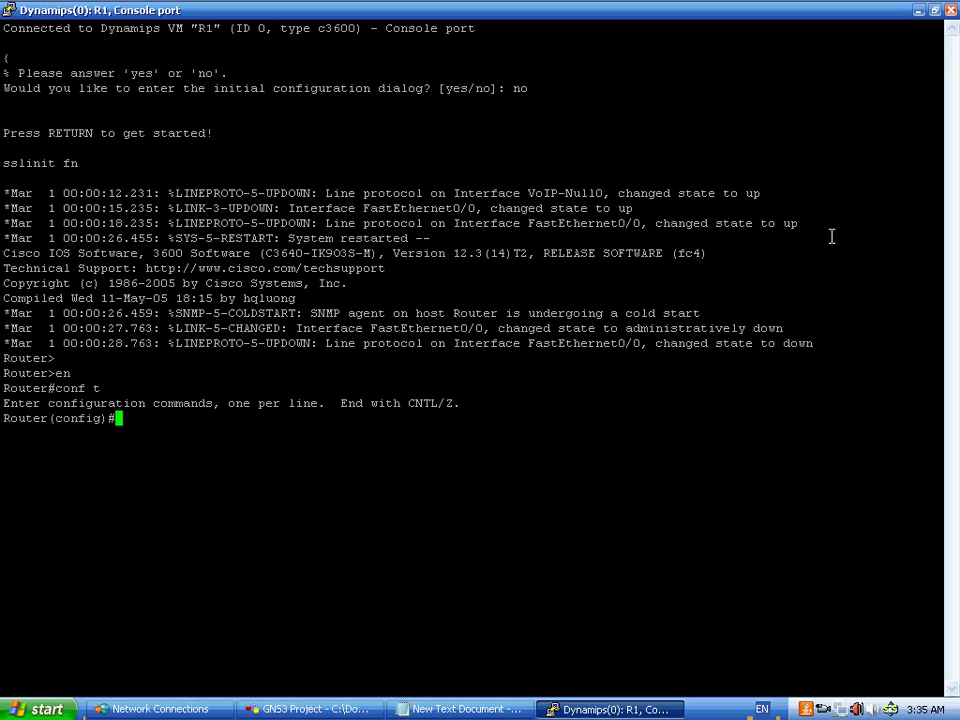
type("ip http se")
key("Tab")
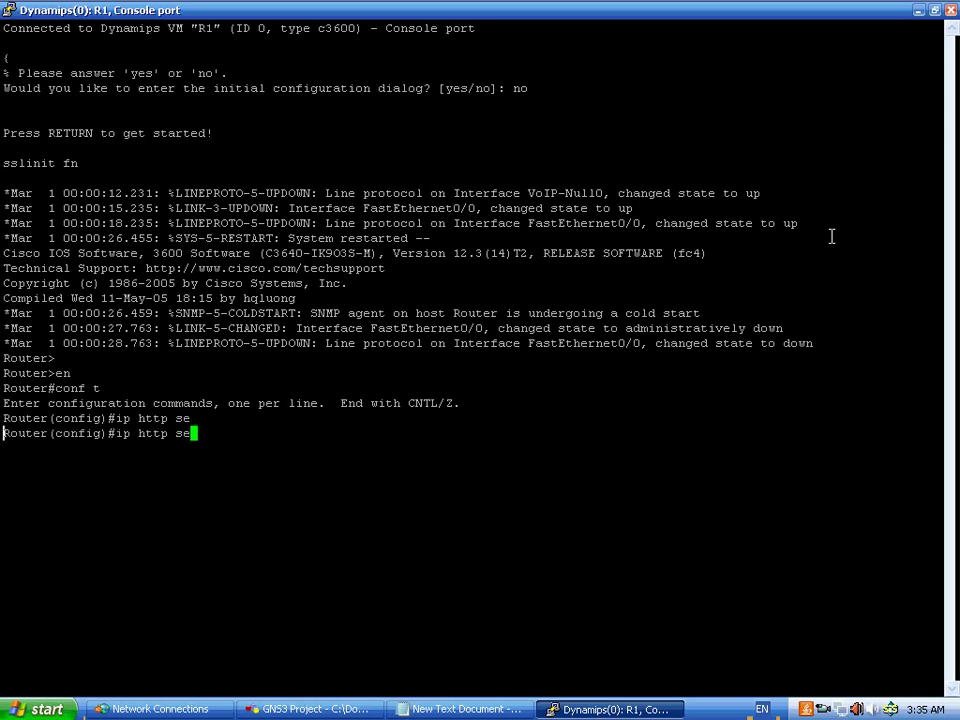
key("Tab")
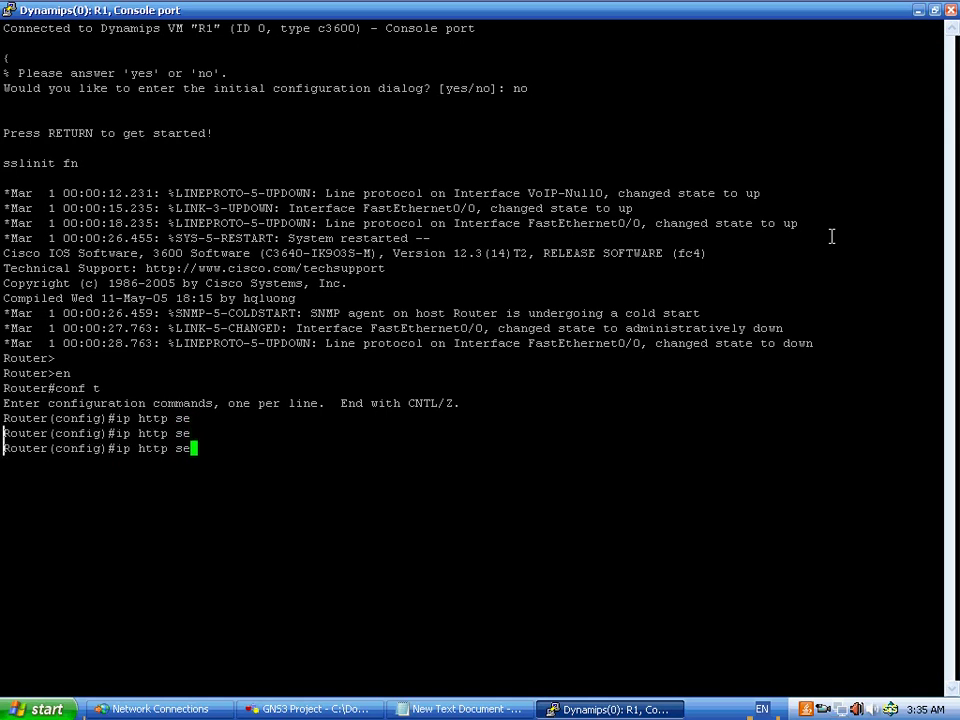
type("rve")
key("Tab")
key("Return")
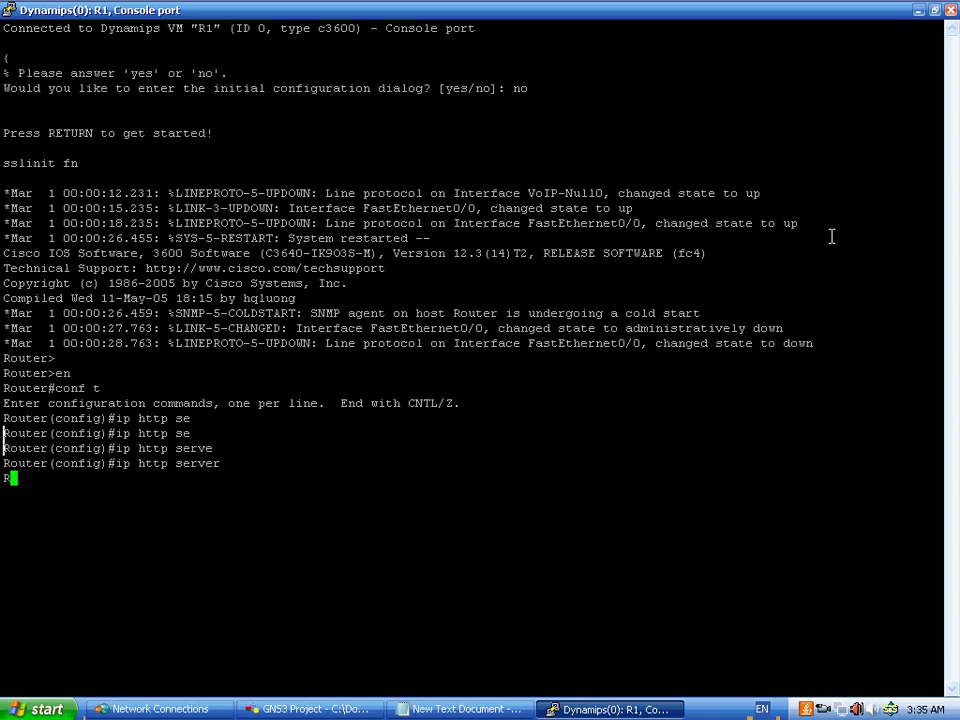
- Enable 'ip http secure-server' and check the generated 1024-bit RSA key size
type("ip")
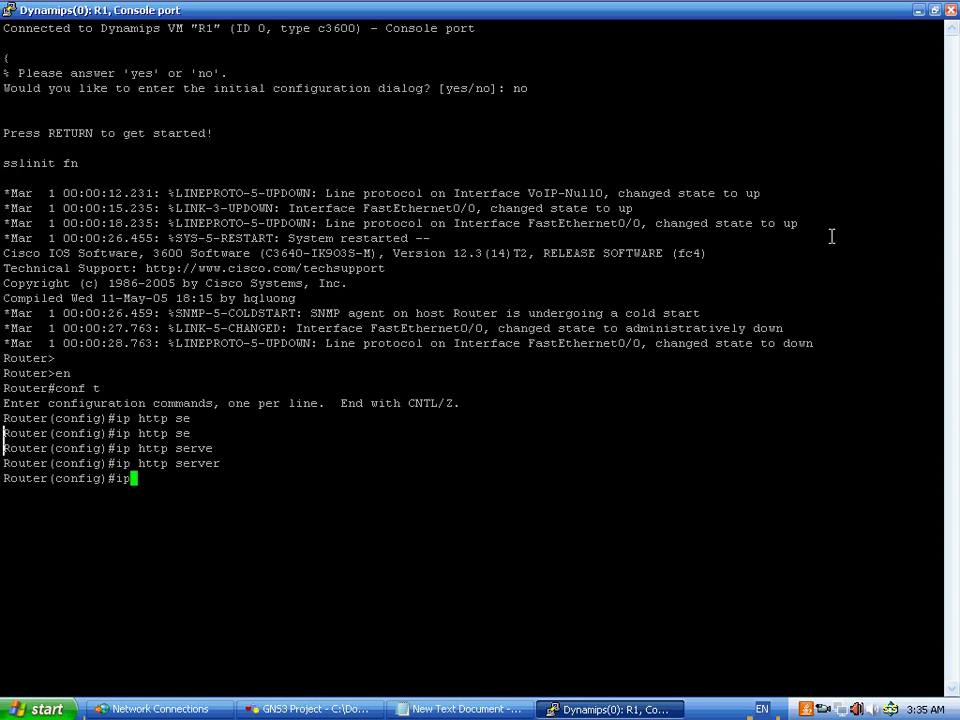
type(" http se")
key("Tab")
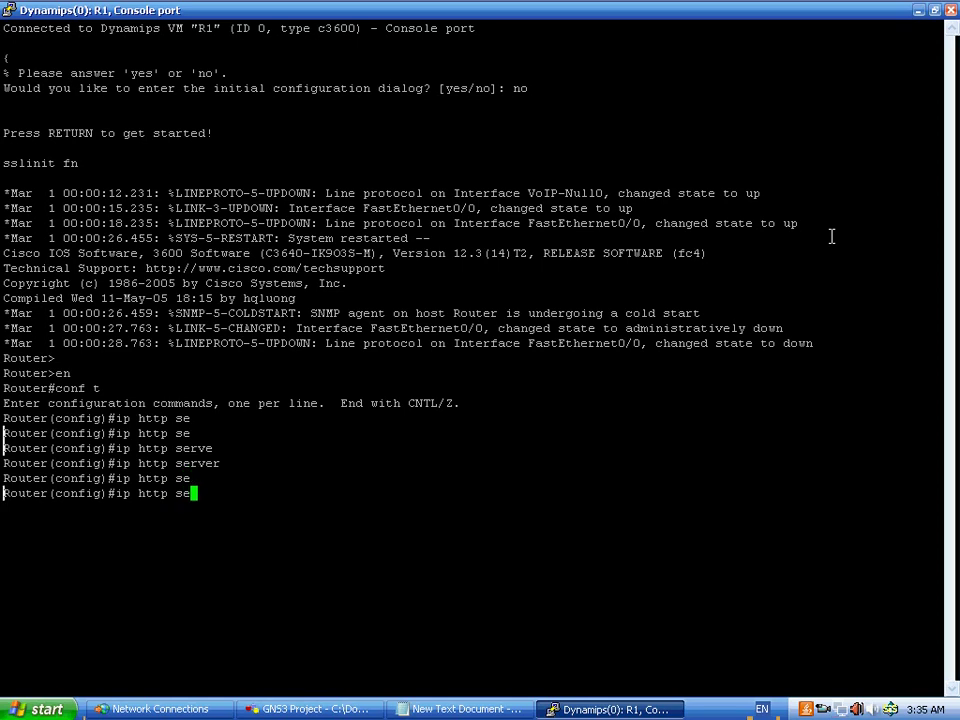
type("c")
key("Tab")
type("se")
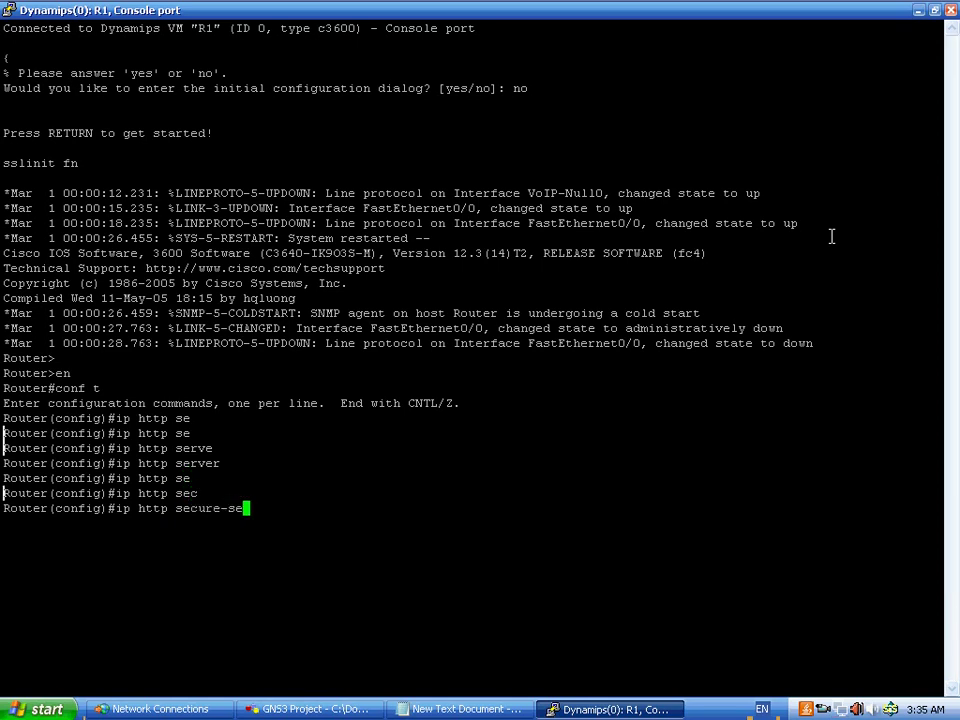
type("rve")
key("Return")
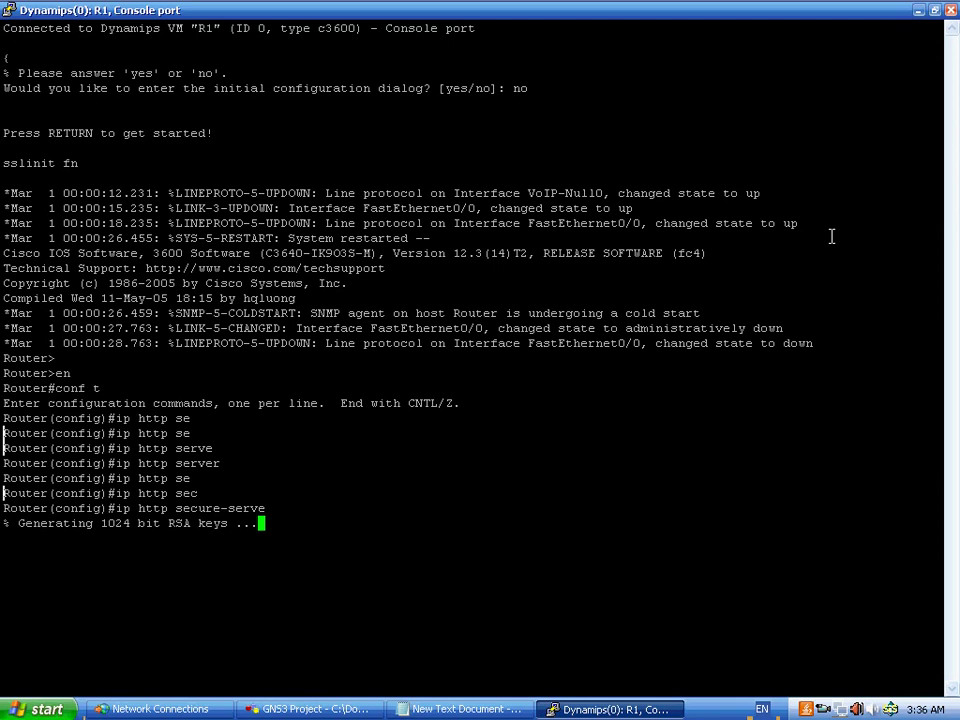
left_click_drag(94, 524, 129, 529)
right_click(127, 528)
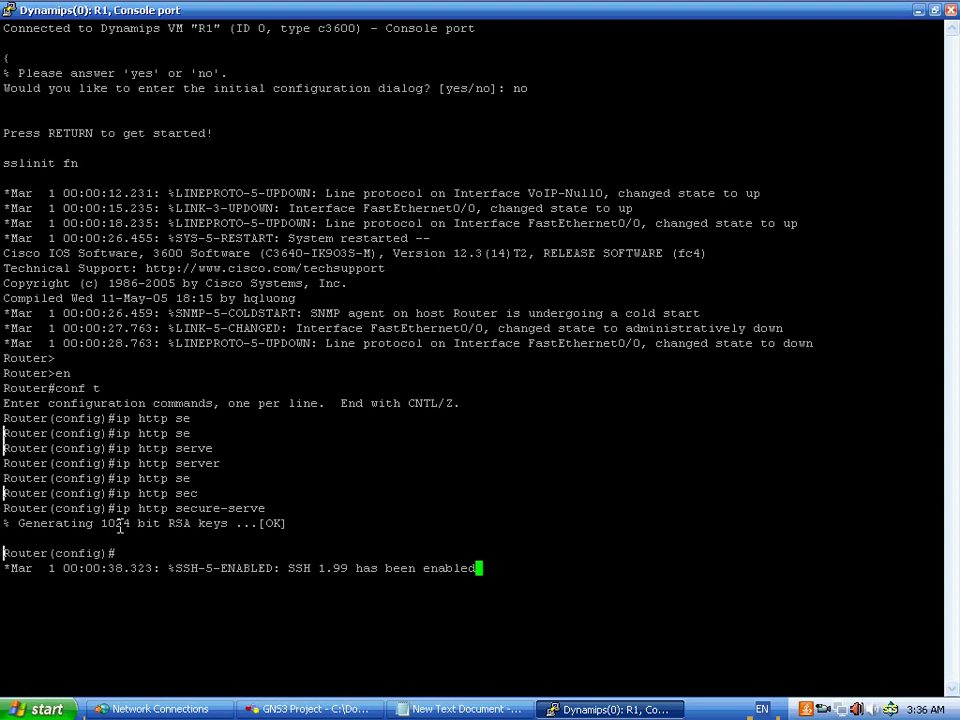
- Set HTTP access to use local authentication with 'ip http authentication local'
key("Return")
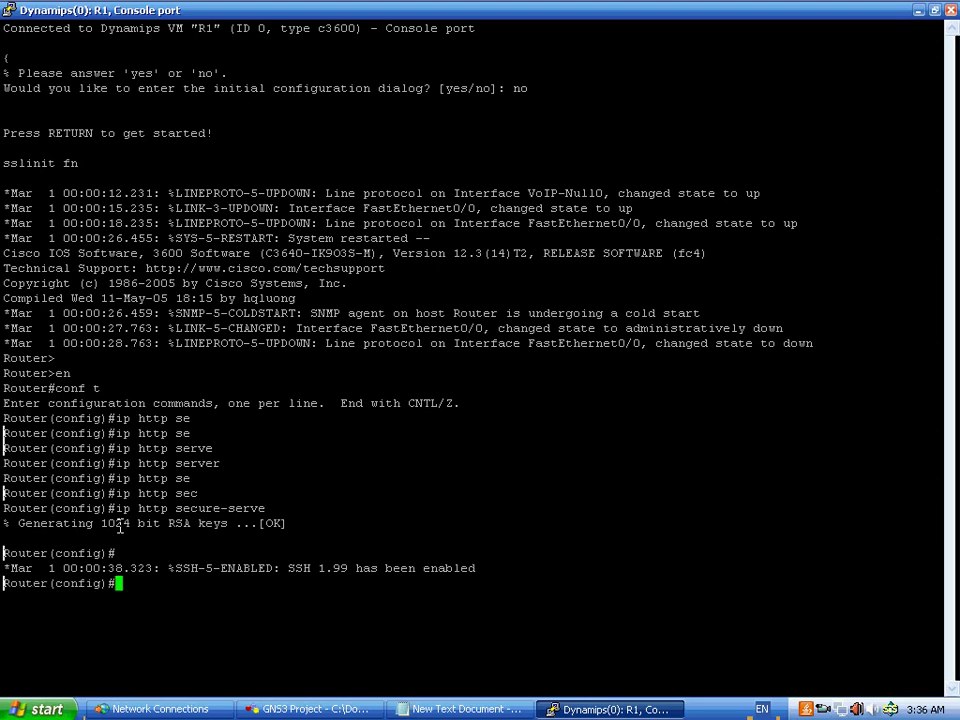
type("ip h")
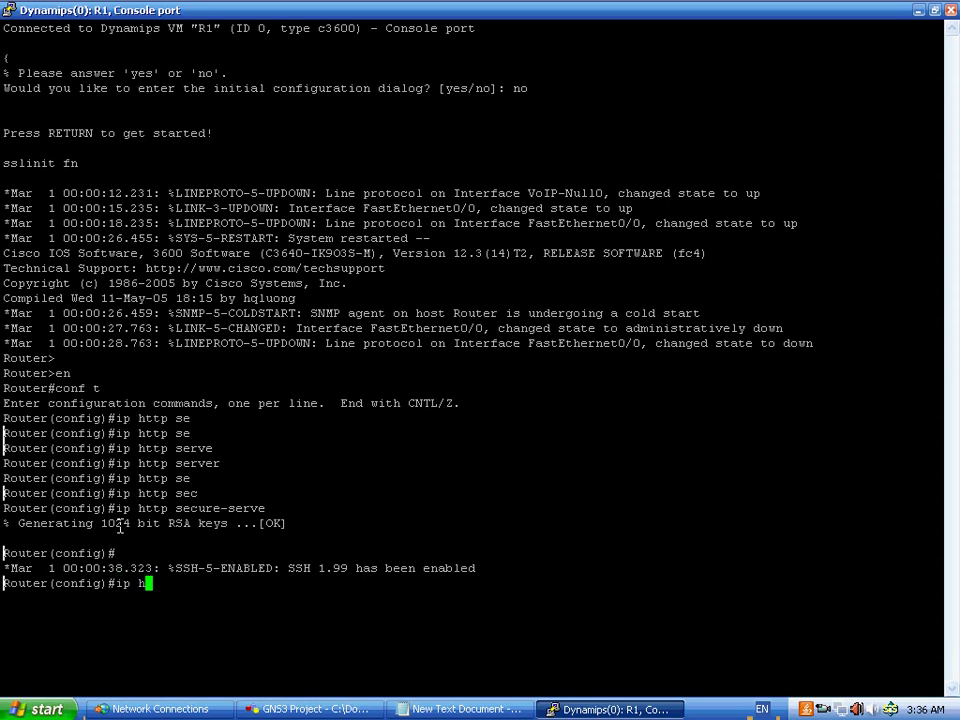
type("ttp auth")
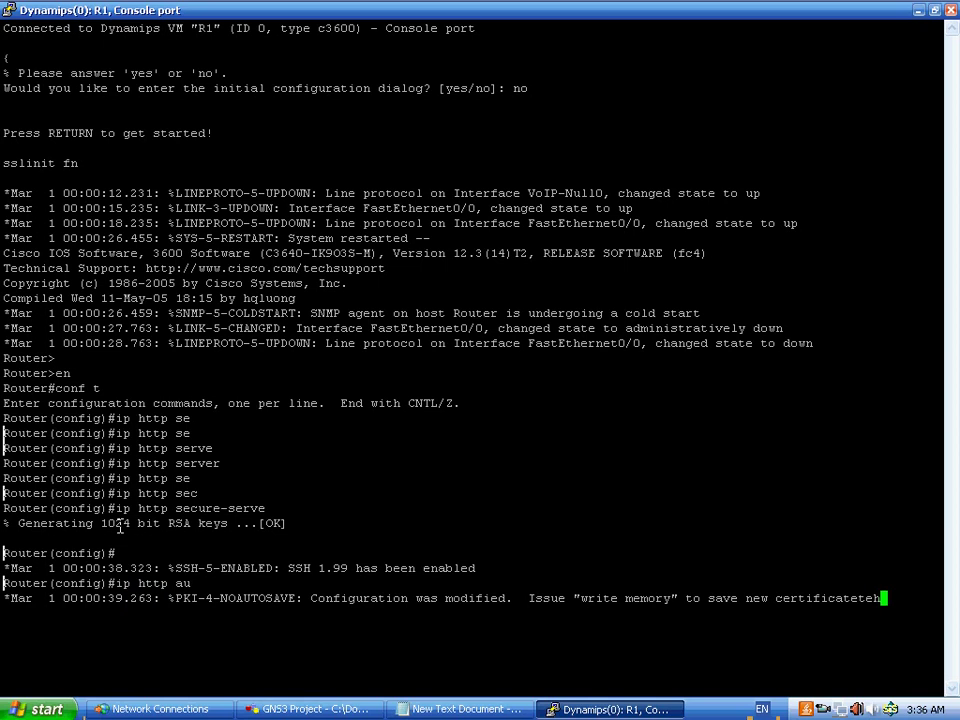
key("Return")
key("Up")
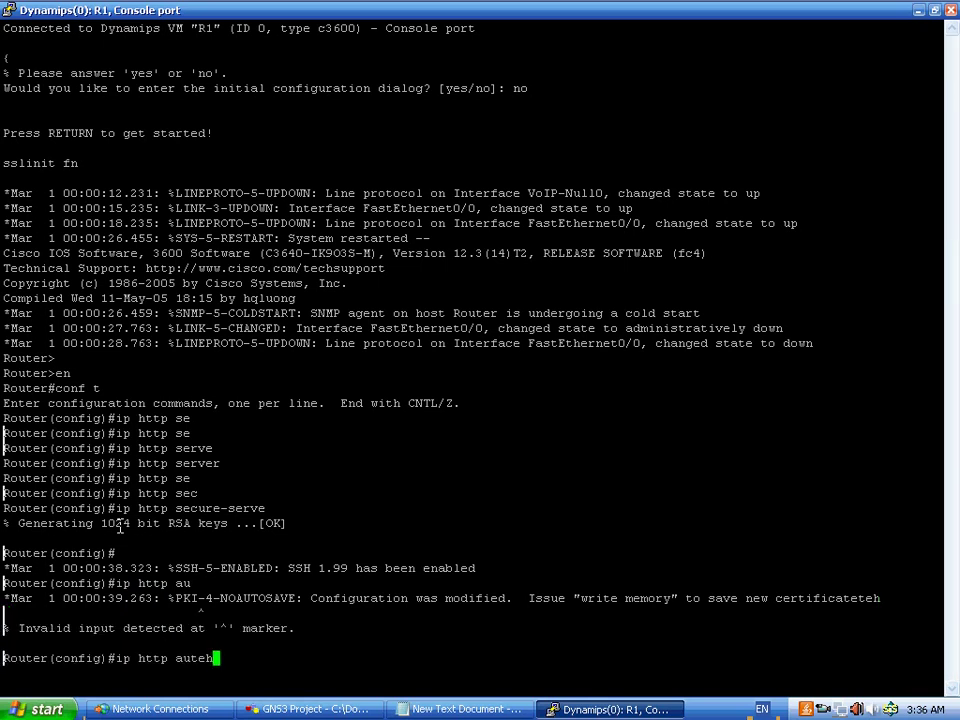
key("Tab")
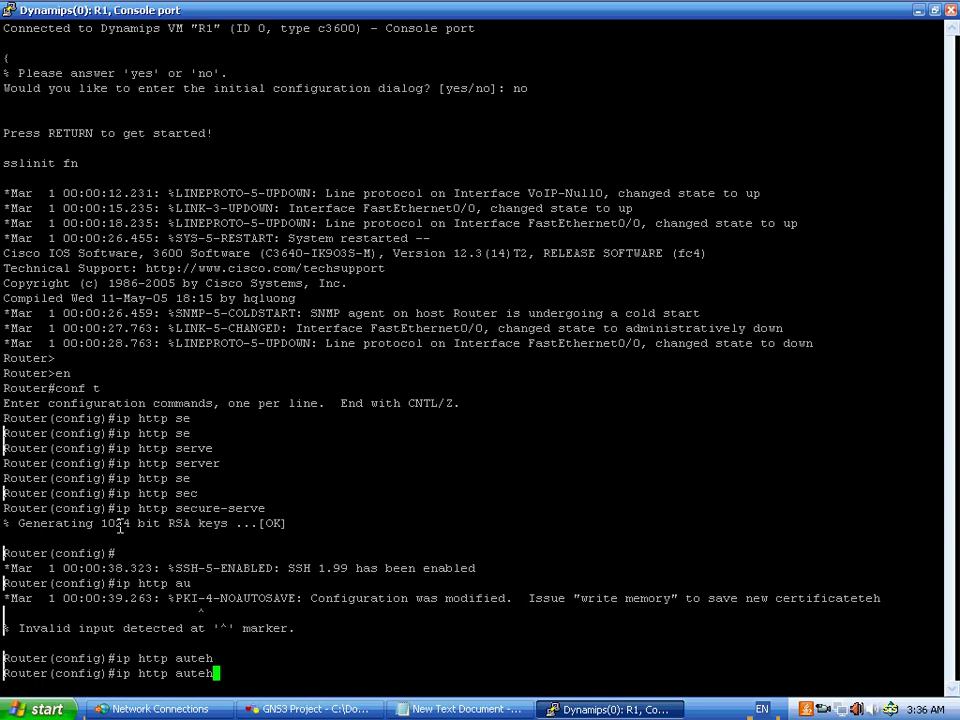
key("BackSpace")
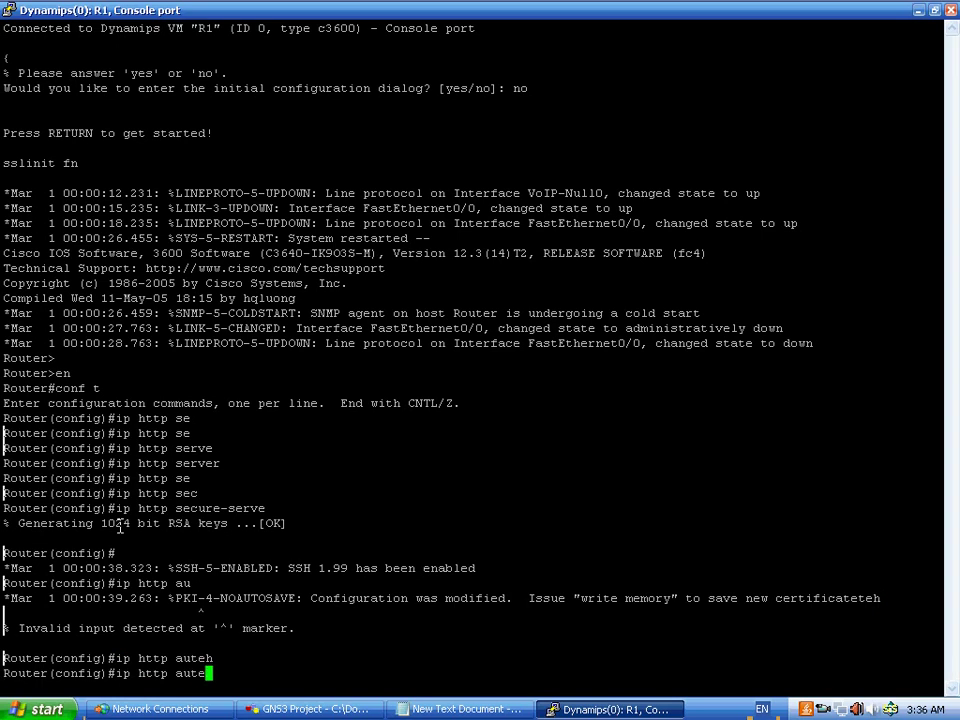
key("BackSpace")
key("BackSpace")
type("the")
key("Tab")
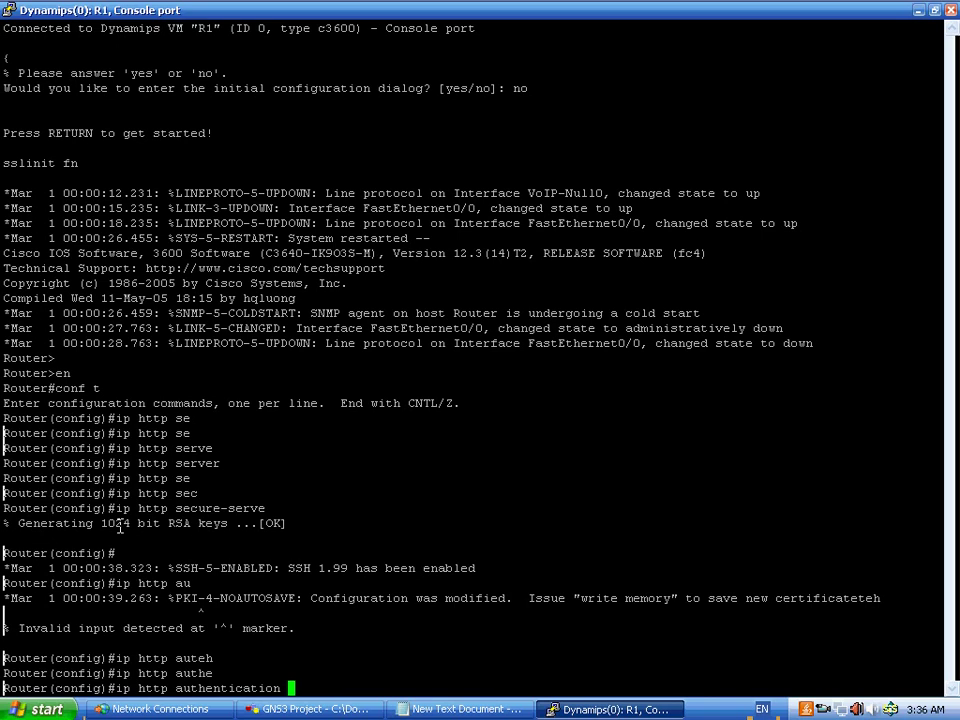
type("local")
key("Return")
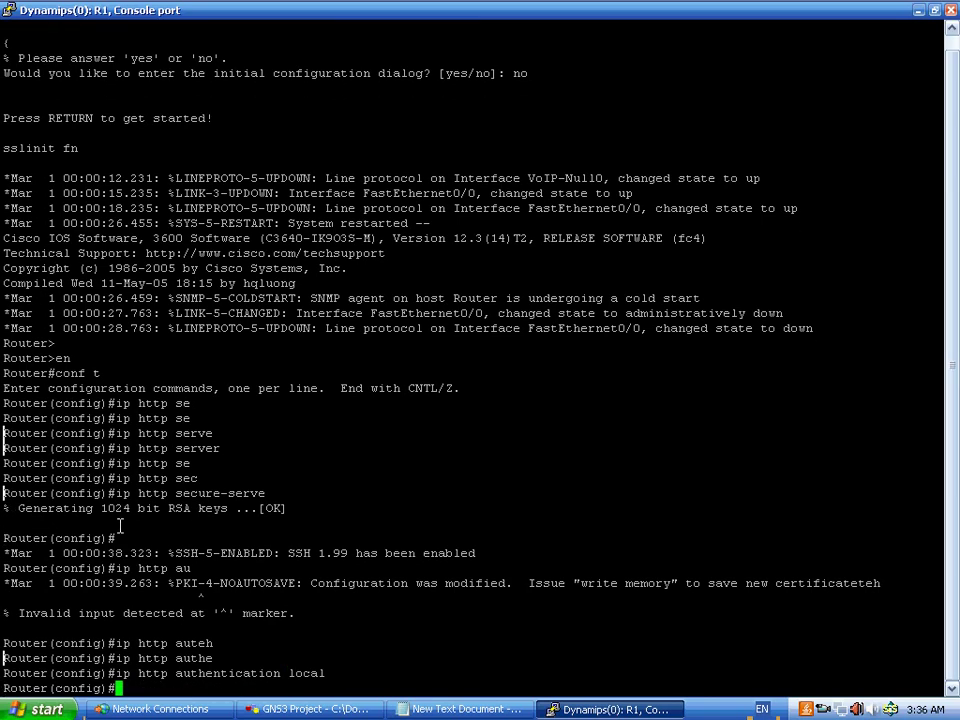
- Create a local username with privilege 15 and a secret password
type("user")
key("Tab")
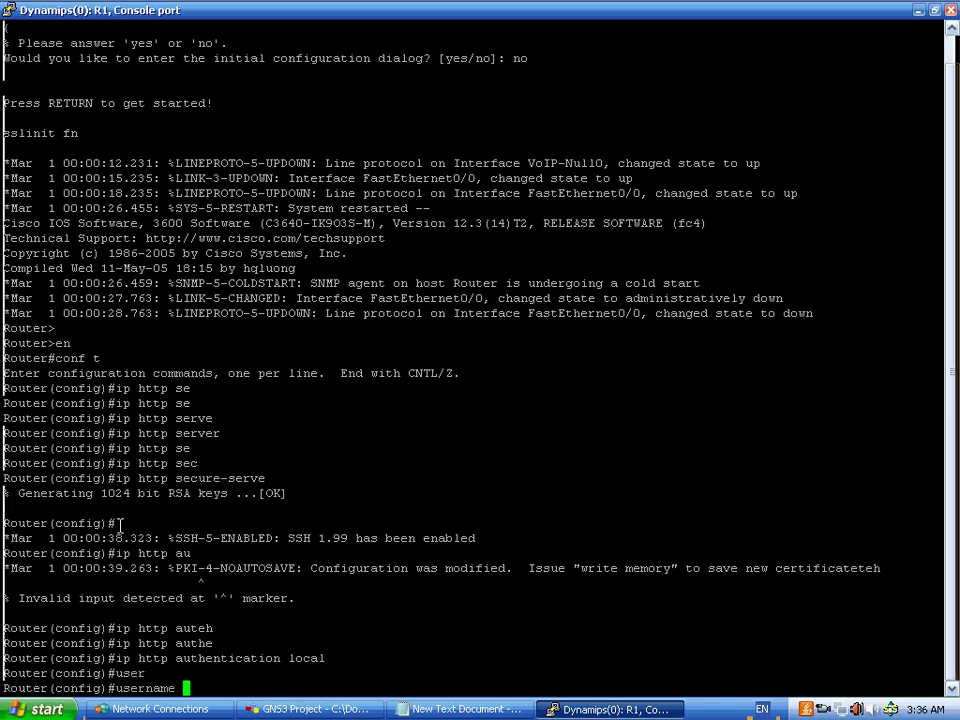
type("ahmed pr")
key("Tab")
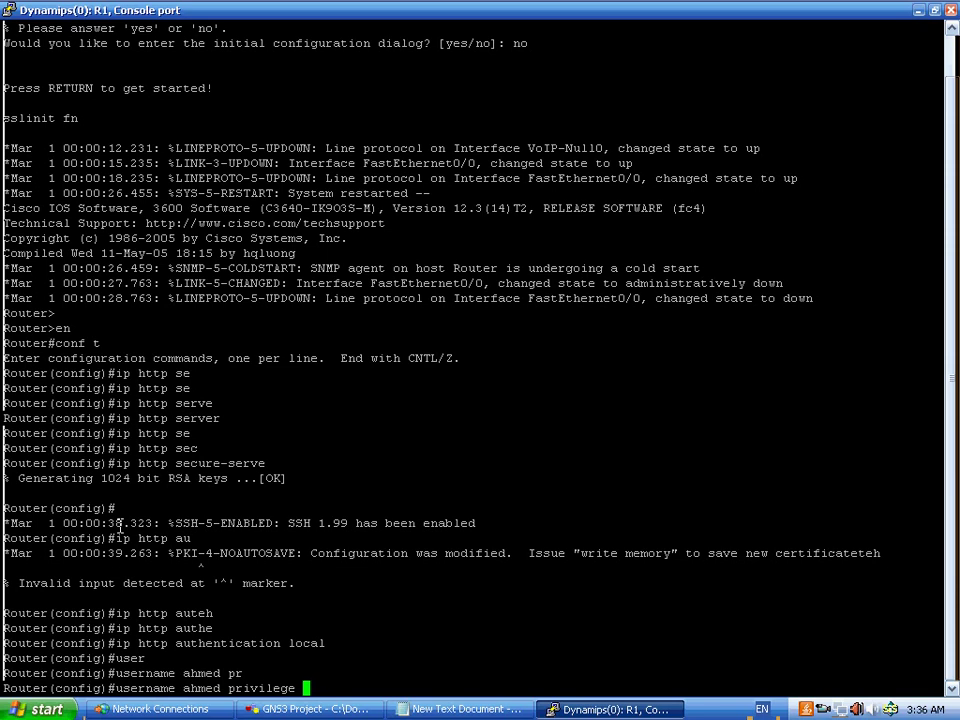
type("15")
type(" se")
key("Tab")
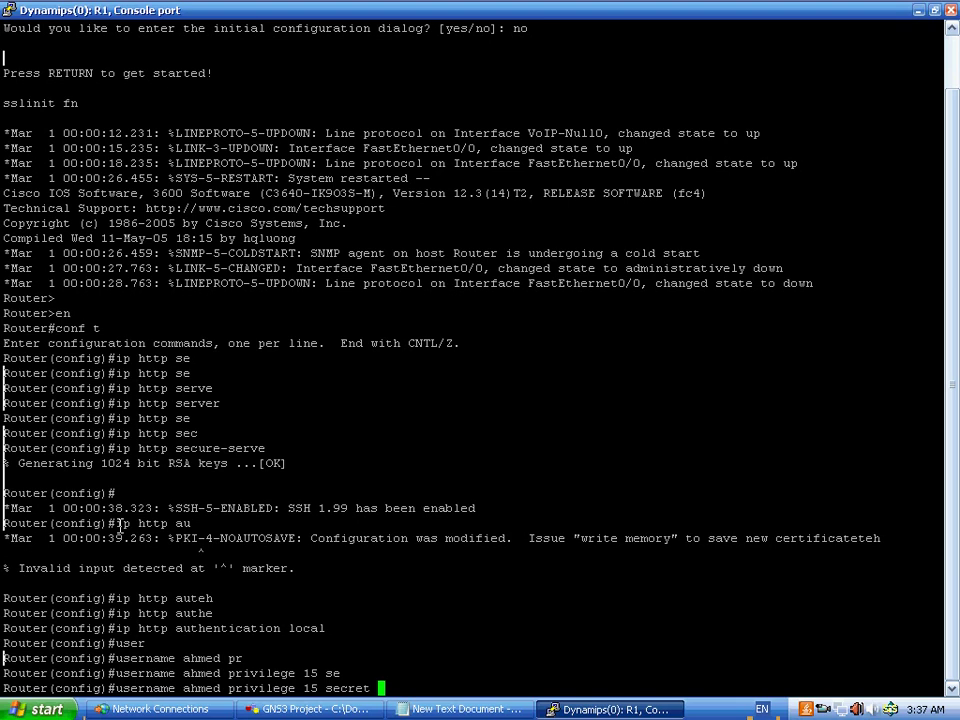
type("cisco")
key("Return")
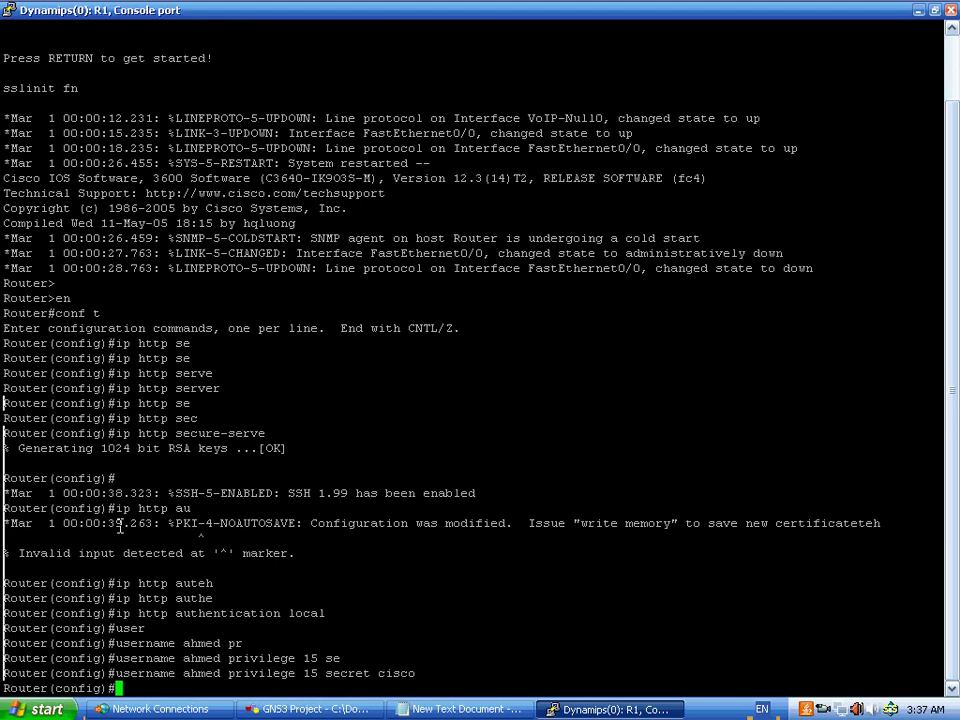
- Enter line vty 0 4 and set privilege level 15
type("line vty ")
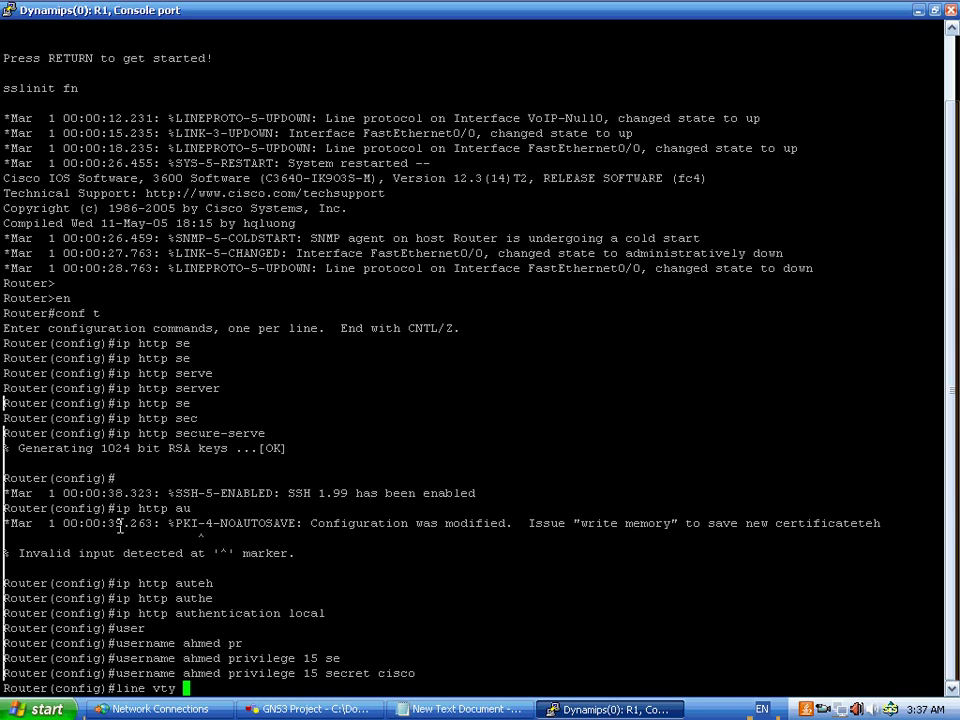
type("0")
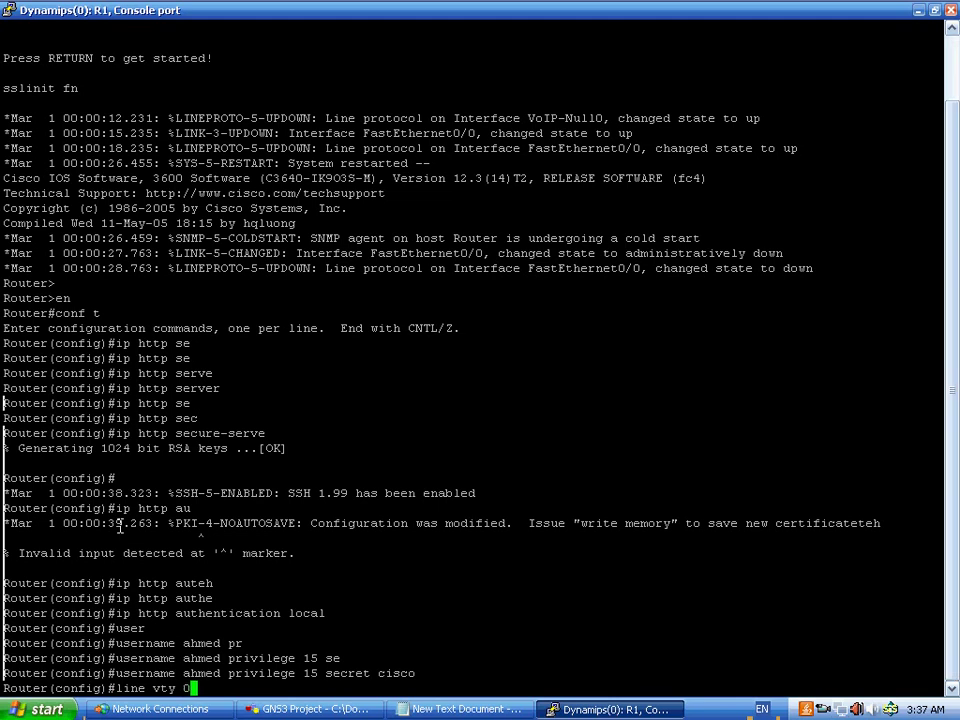
type(" 4")
key("Return")
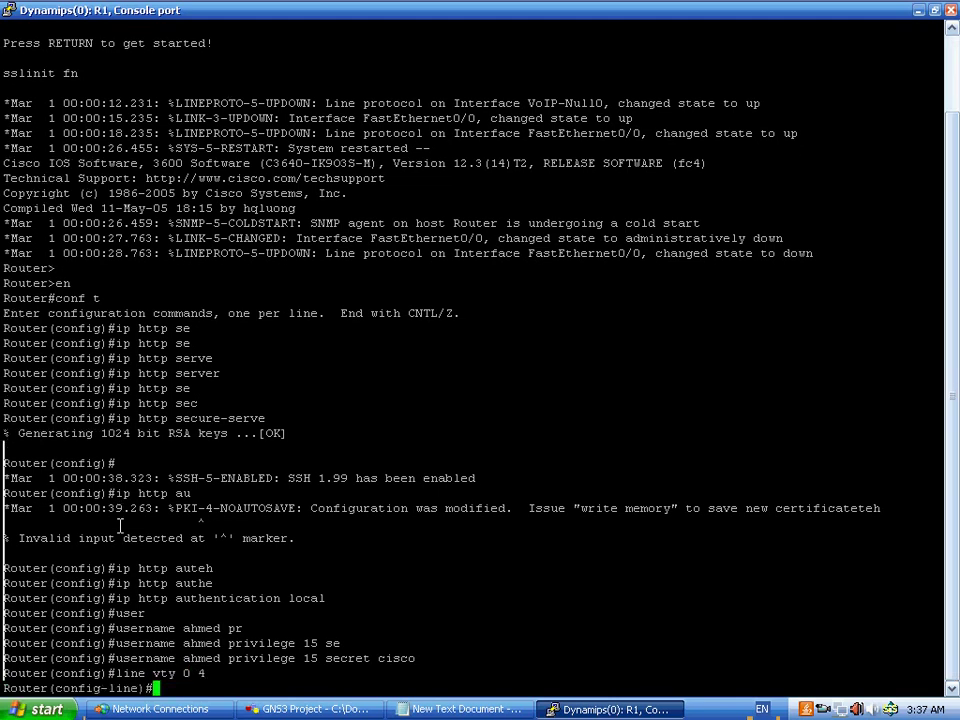
type("privi")
key("Tab")
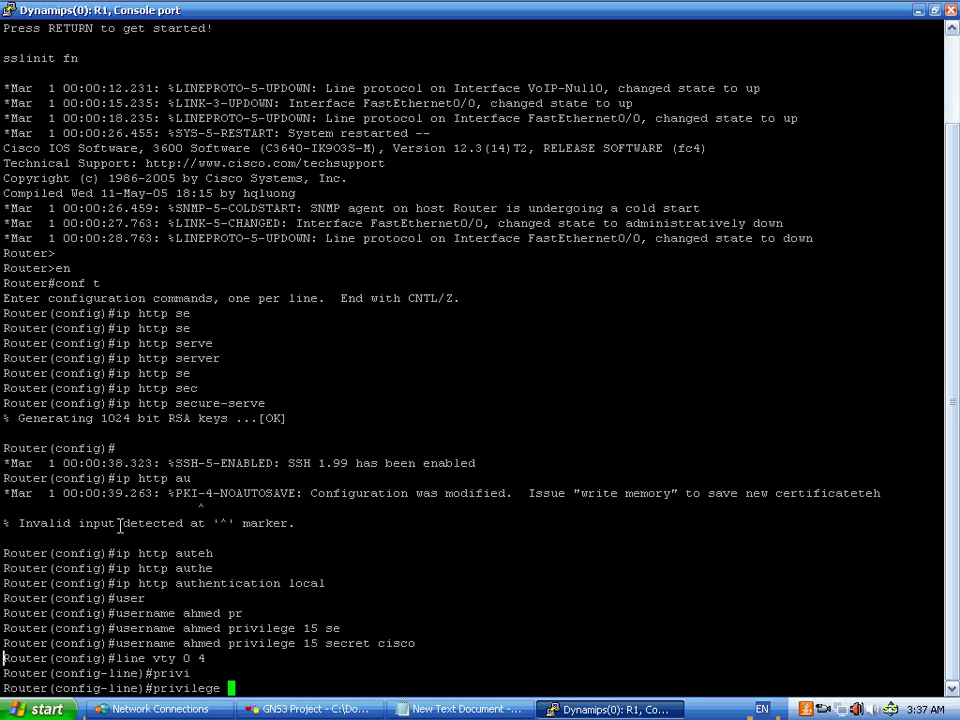
type("lev")
key("Tab")
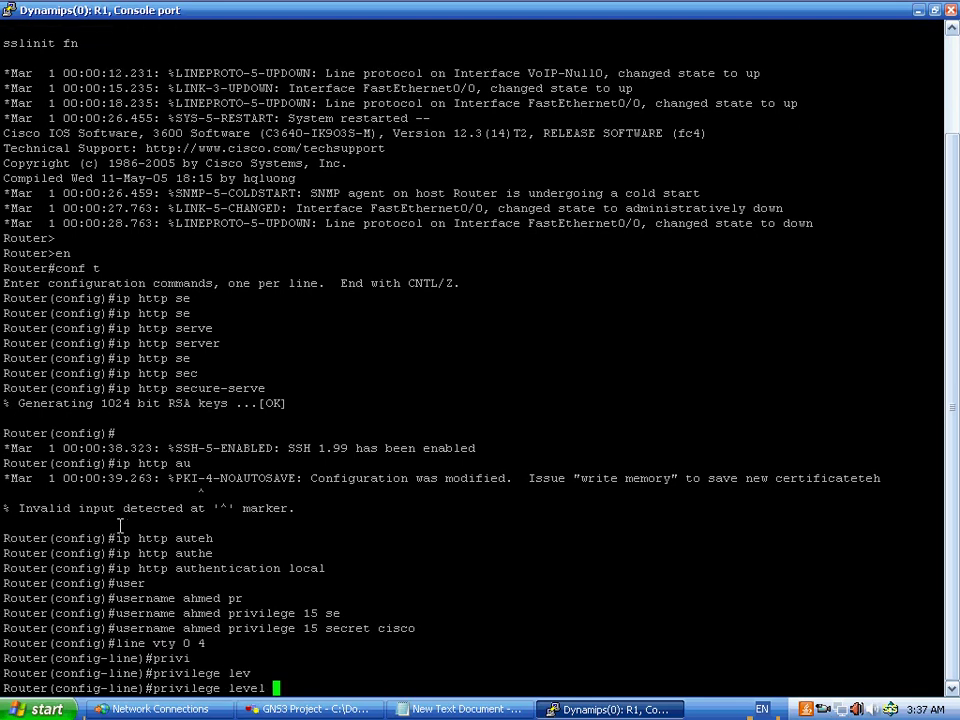
type("15")
key("Return")
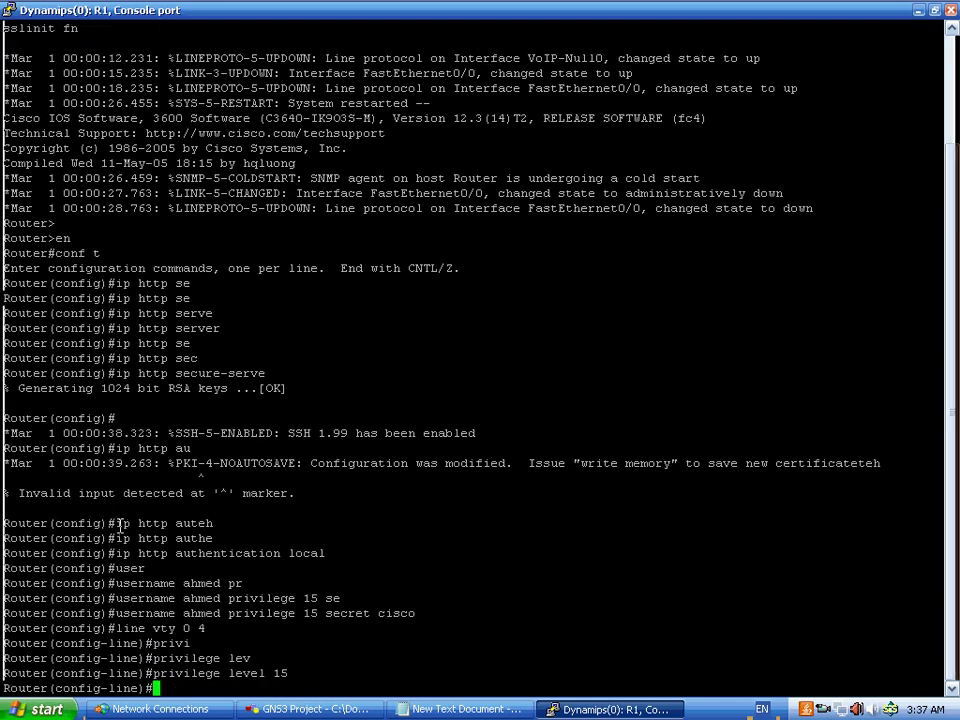
key("Up")
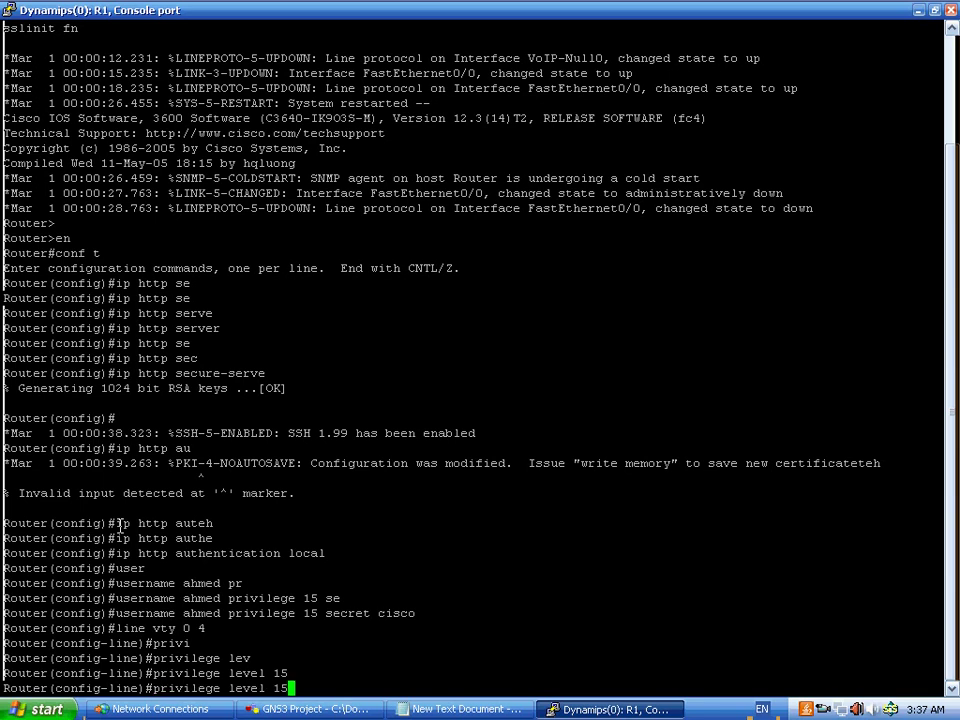
key("BackSpace")
key("BackSpace")
key("BackSpace")
type("?")
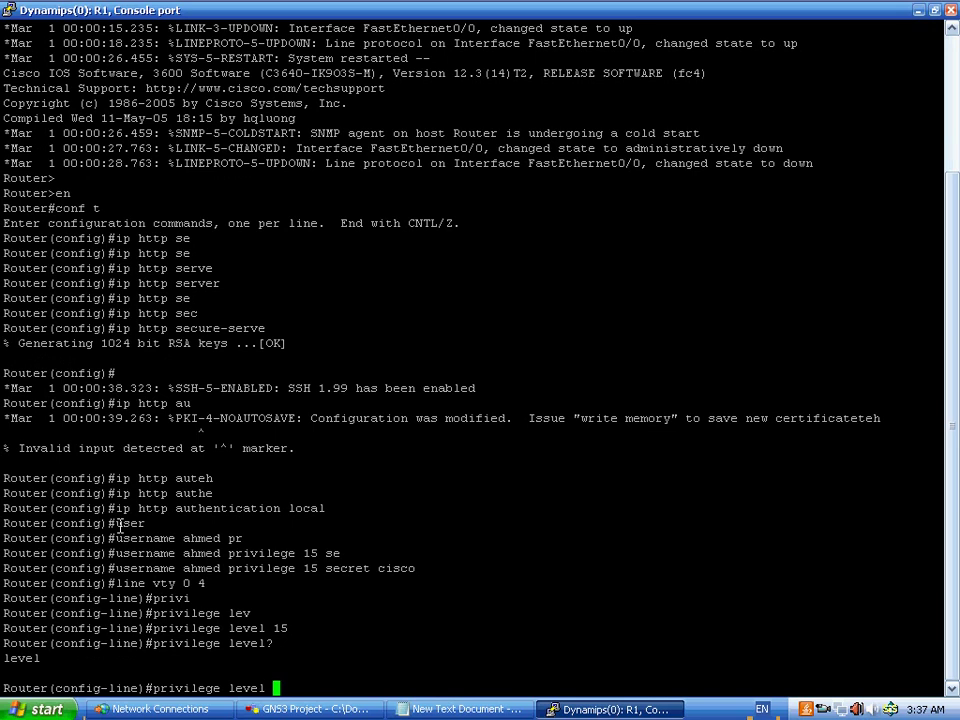
type(" ?")
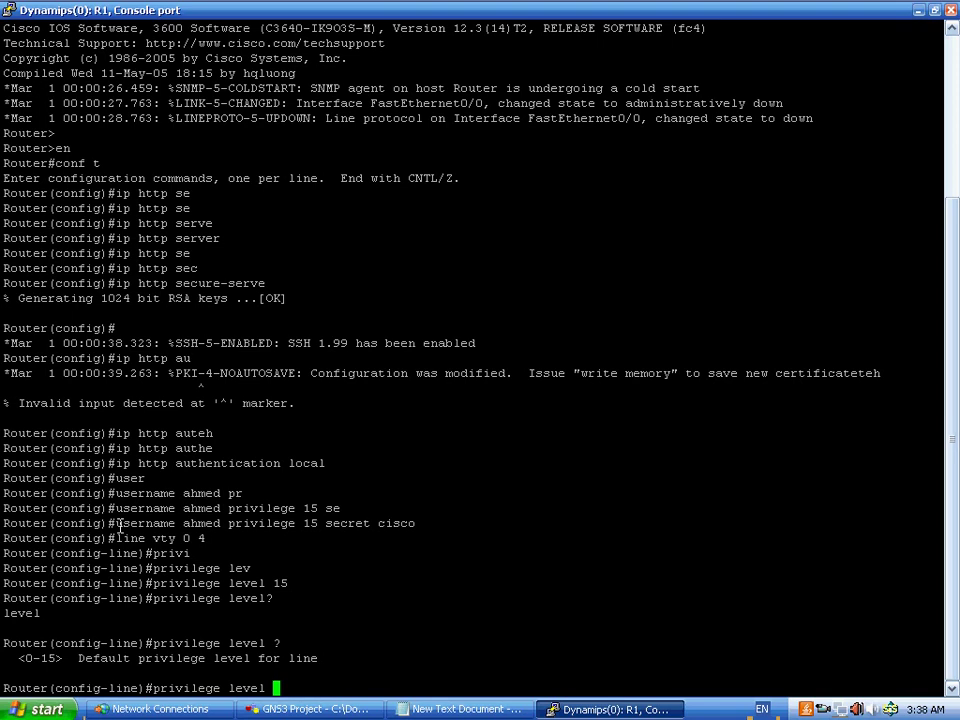
type("15")
key("Return")
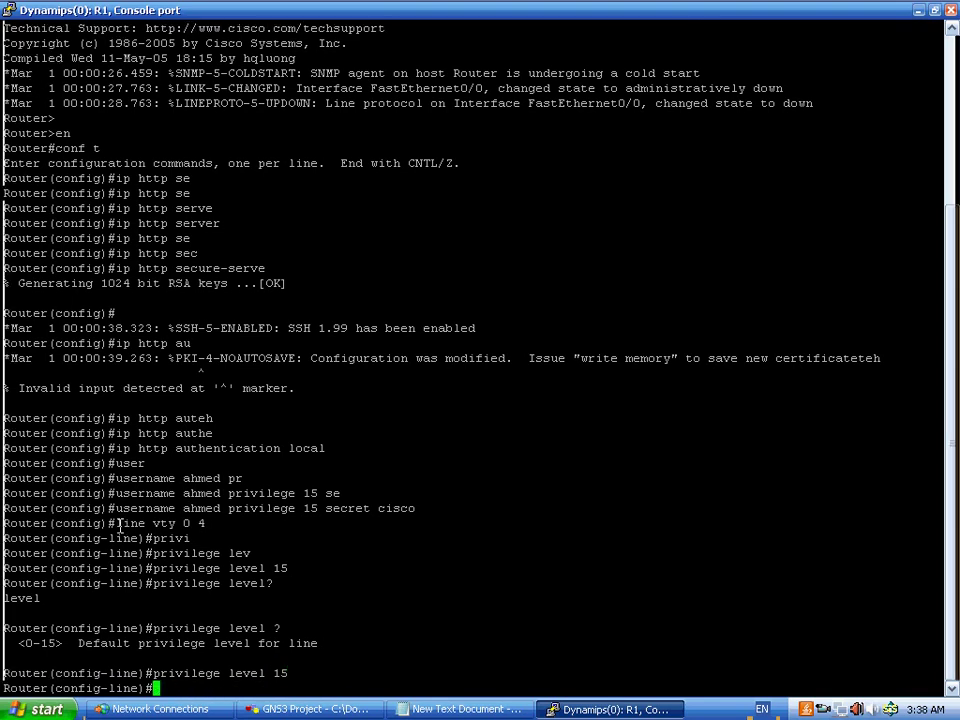
- Require local user accounts for vty login with 'login local'
type("login")
key("Return")
key("Up")
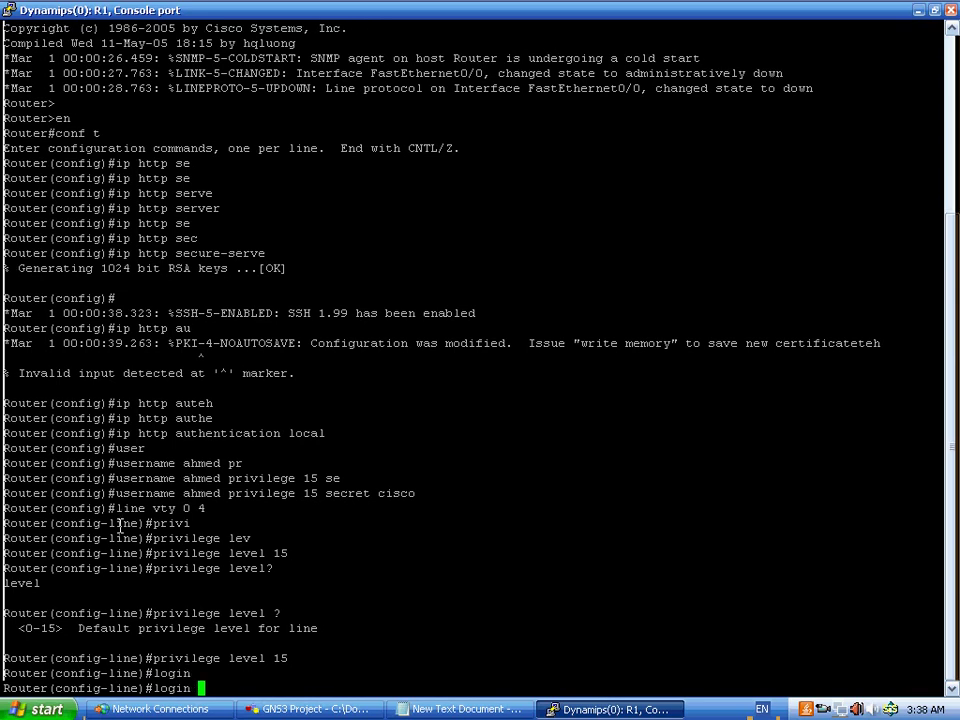
type("lo")
key("Tab")
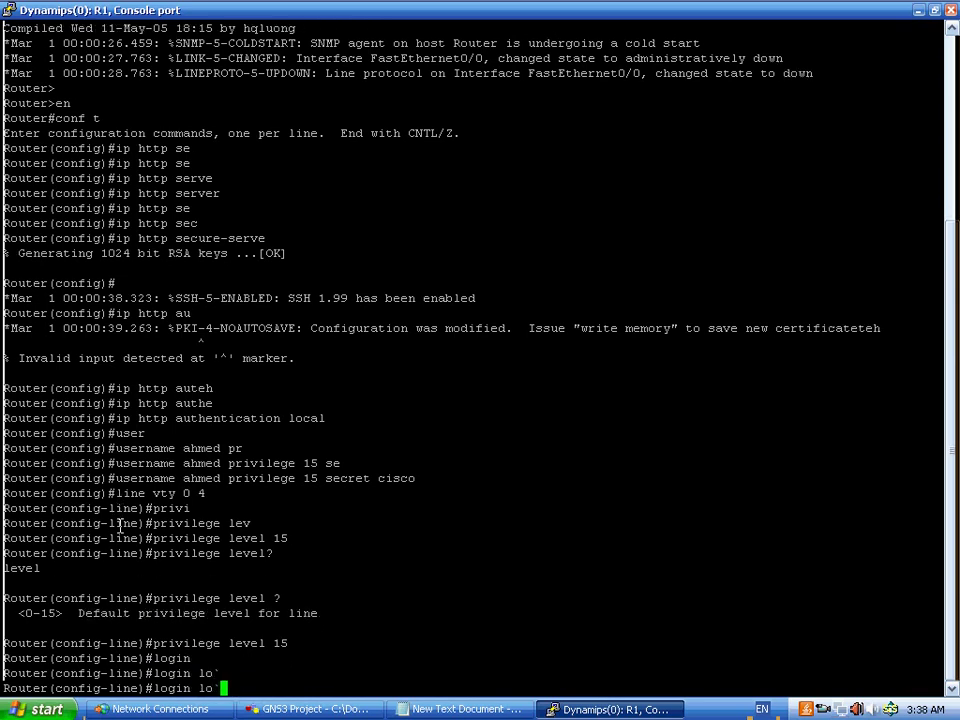
key("BackSpace")
type("c")
key("Tab")
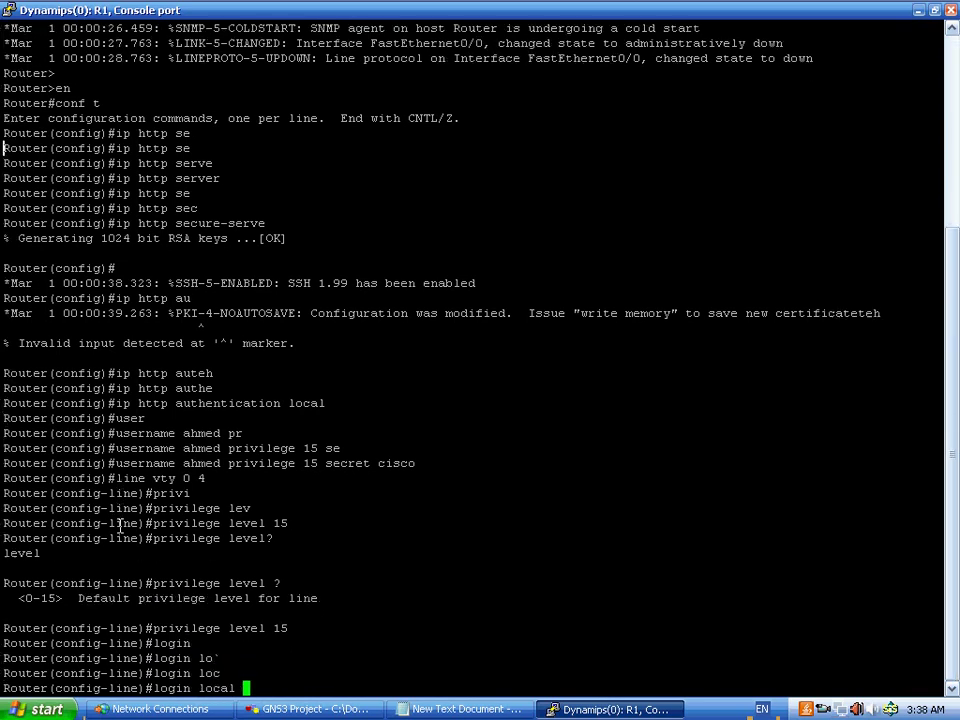
key("Return")
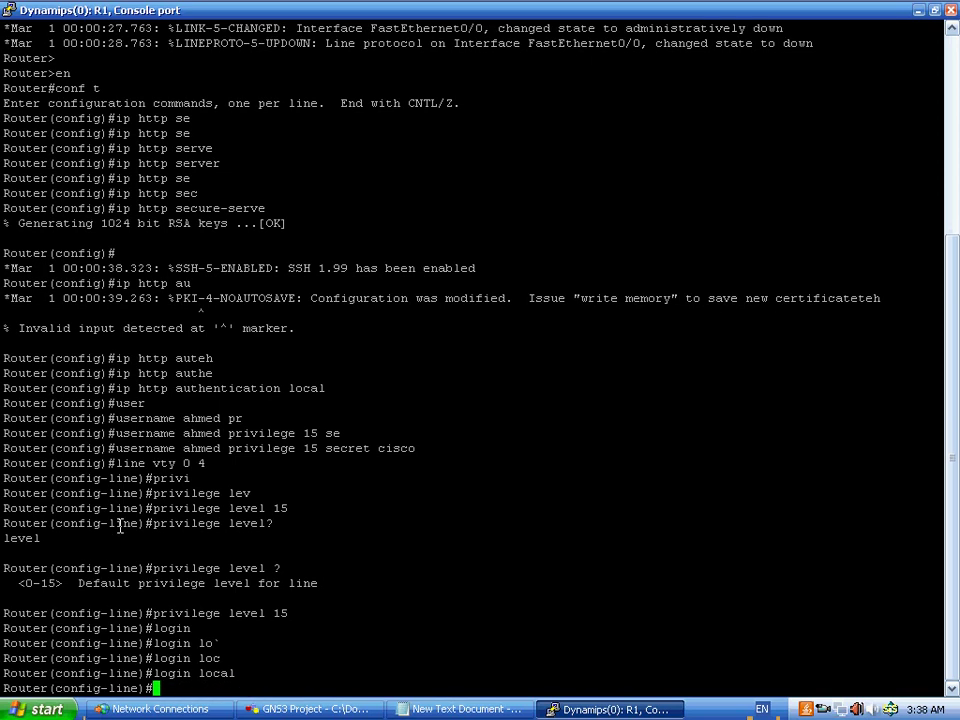
- Allow telnet and ssh on the vty lines with 'transport input telnet ssh'
type("tran")
key("Tab")
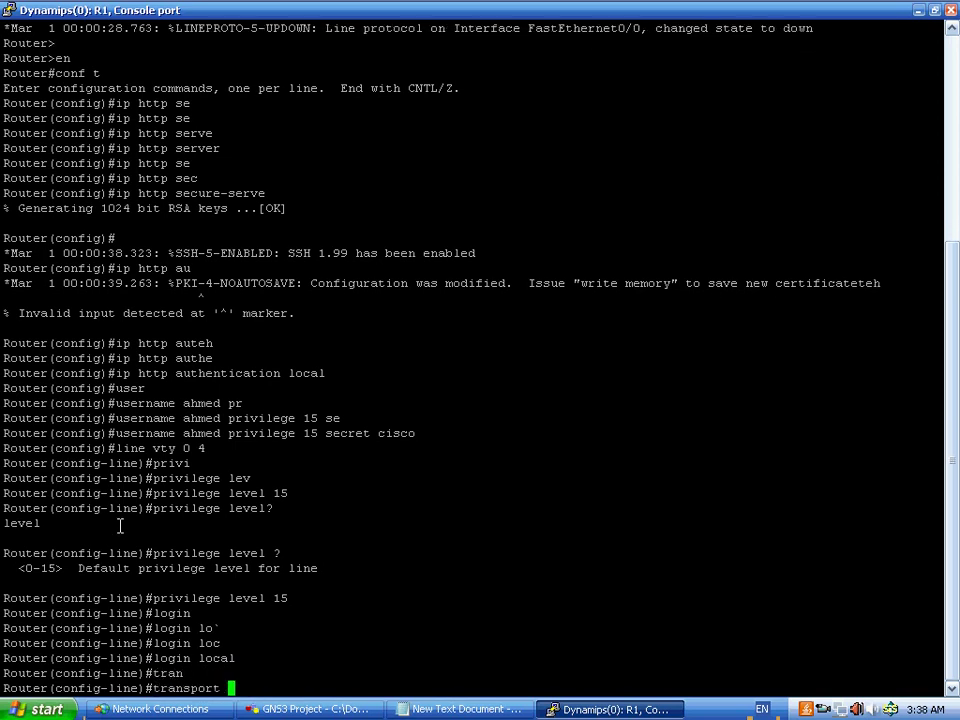
type("inpu")
key("Tab")
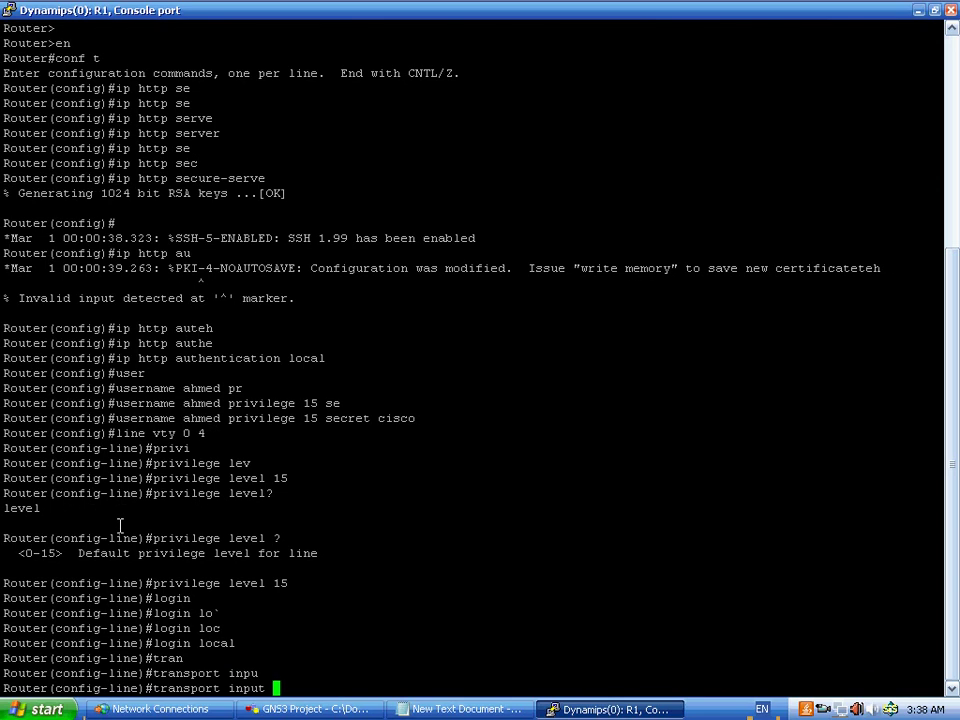
type("tel")
key("Tab")
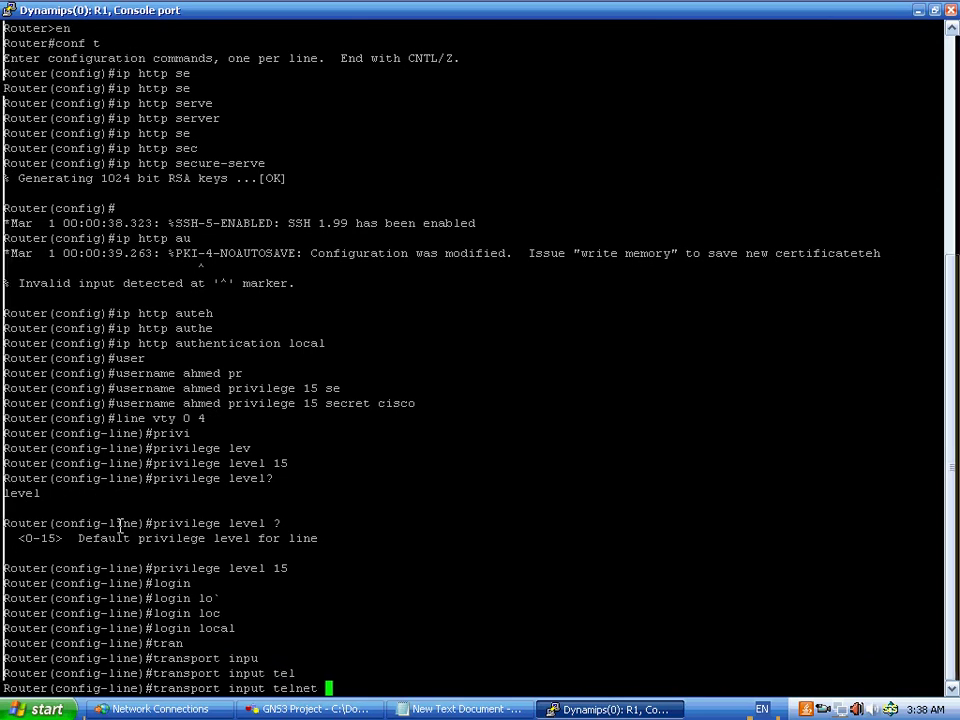
type("ss")
key("Tab")
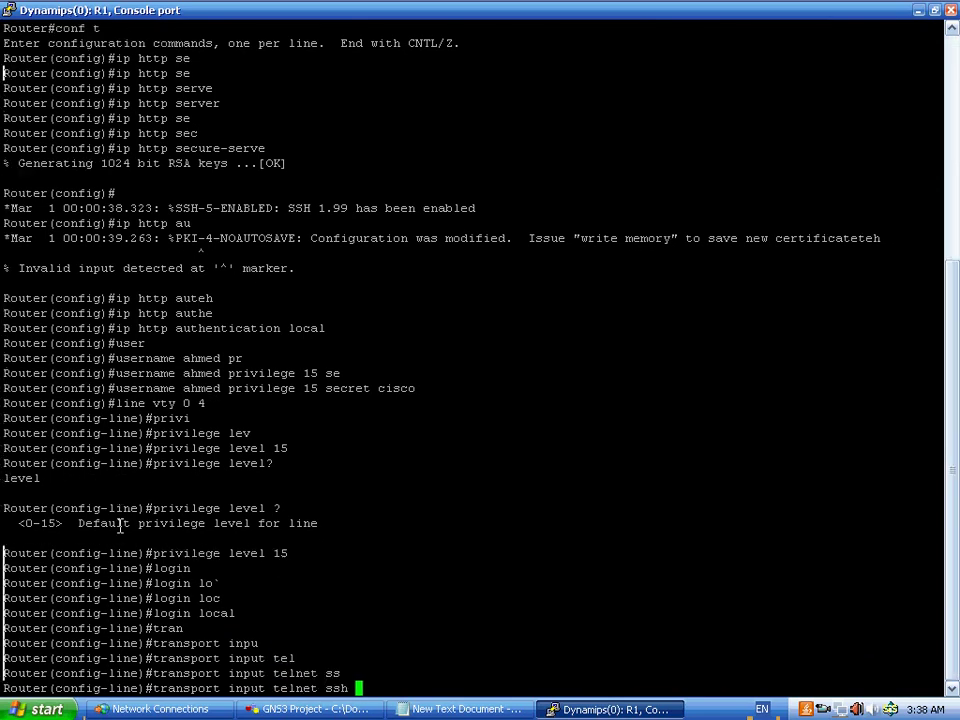
key("Return")
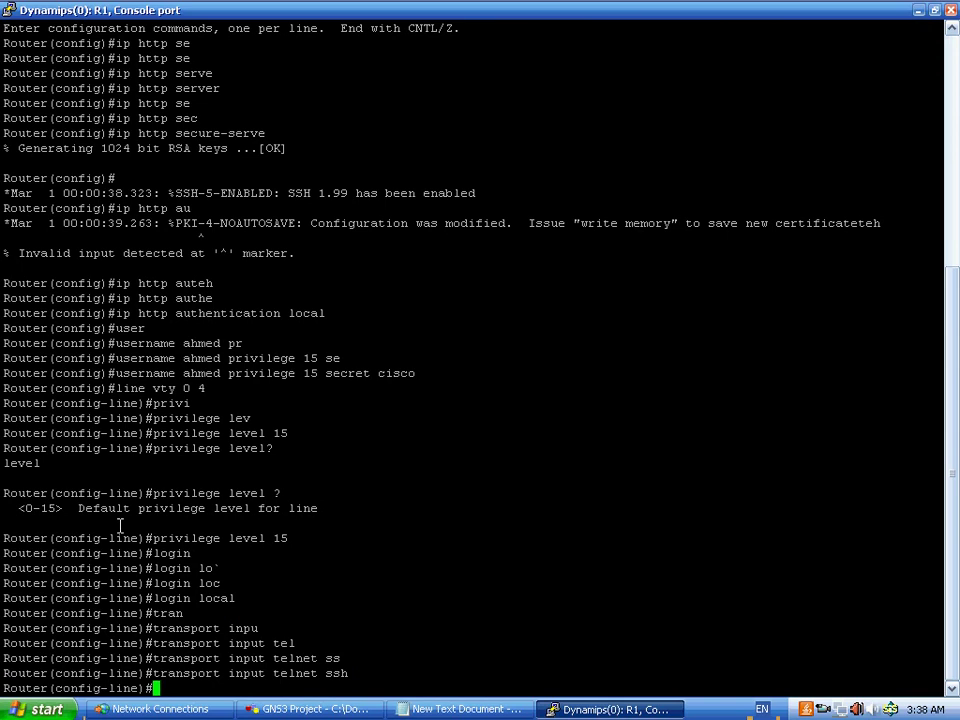
- Exit vty configuration and enter the interface f0/0 command
type("exit")
key("Return")
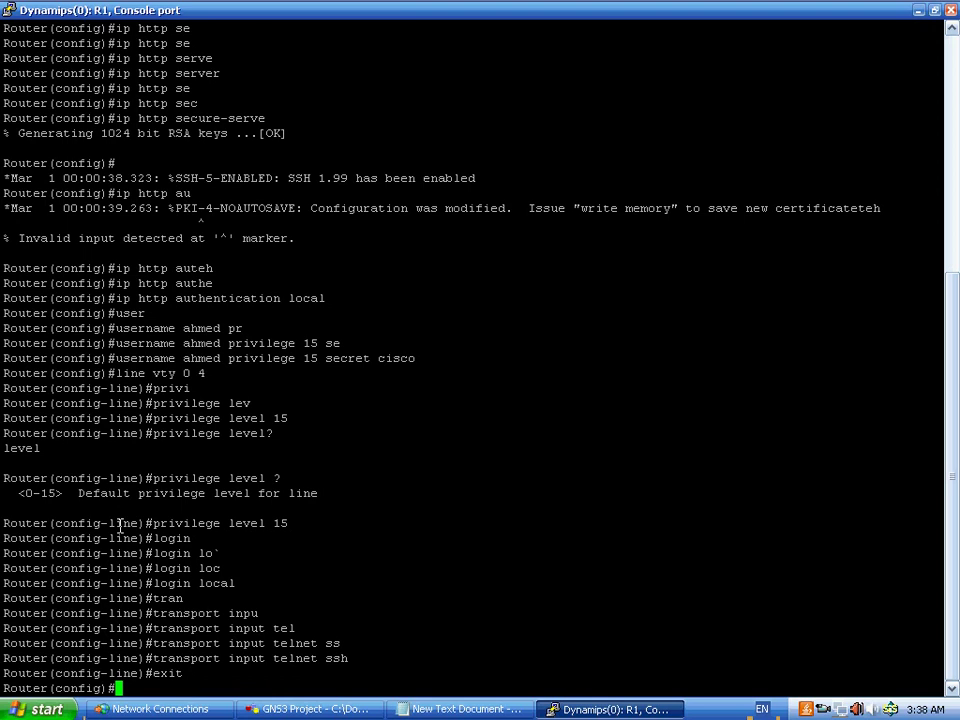
type("inter f0/00")
- Assign 192.168.10.1 255.255.255.0 to FastEthernet0/0 and bring it up with no shutdown
key("Return")
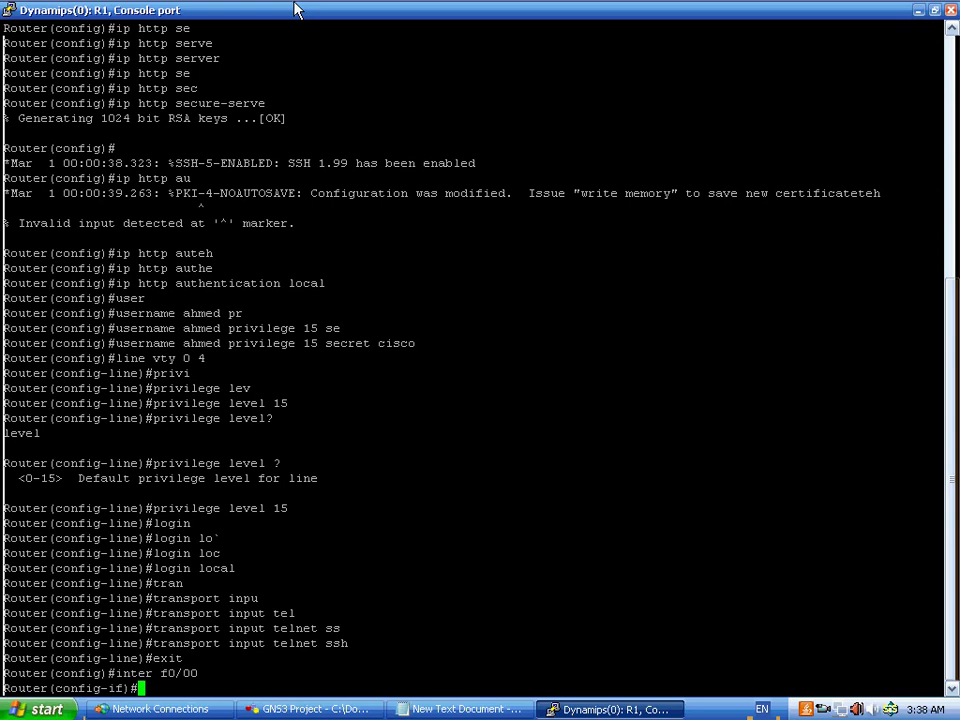
type("ip ")
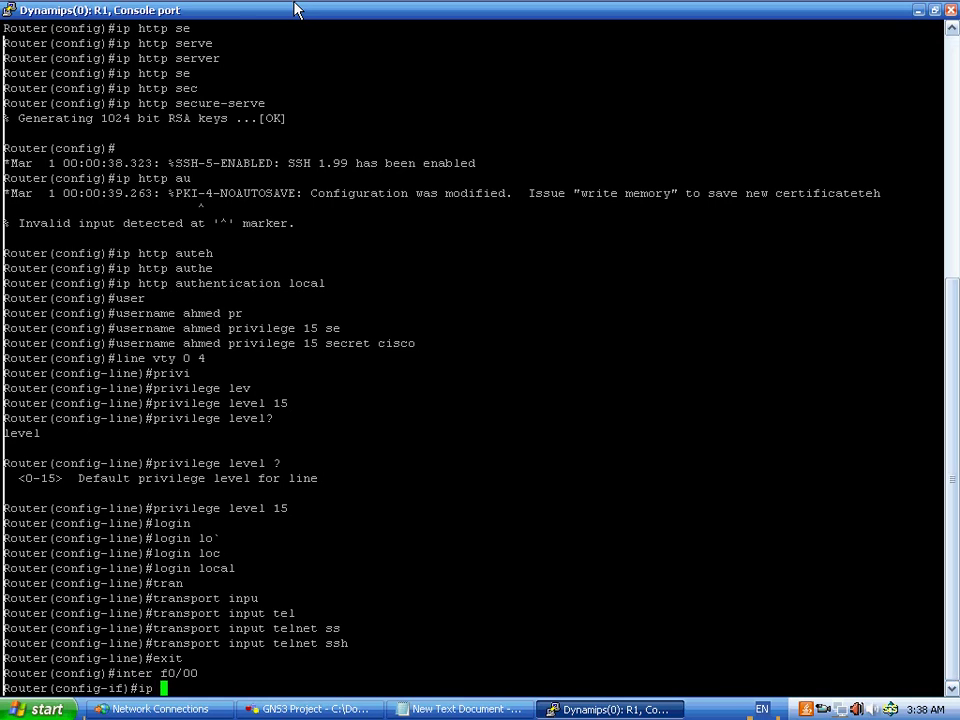
type("add ")
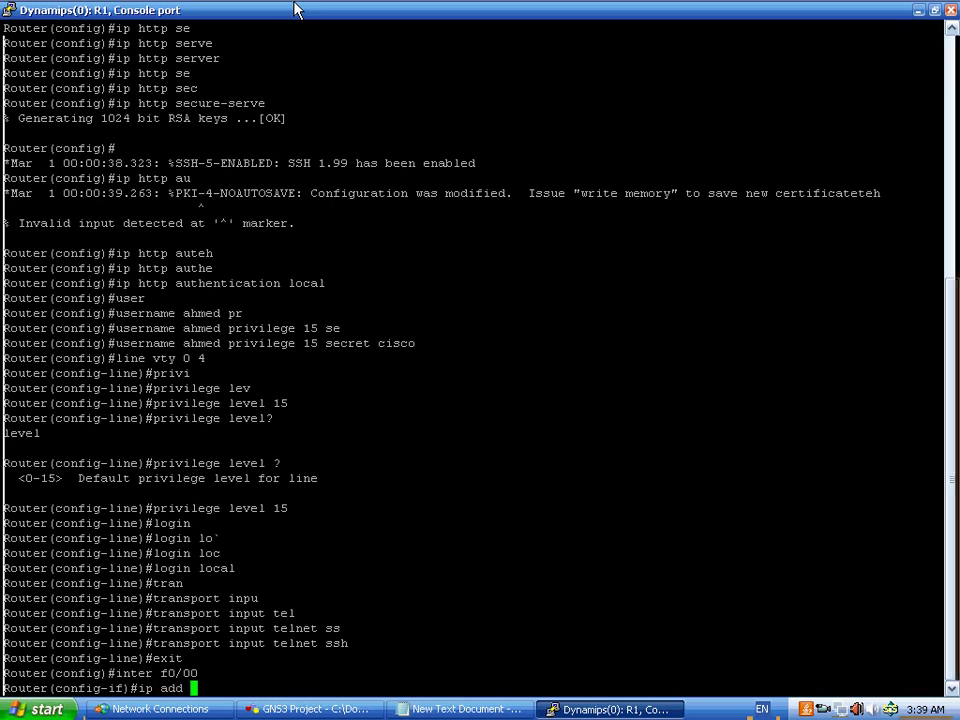
type("192.168.10.1")
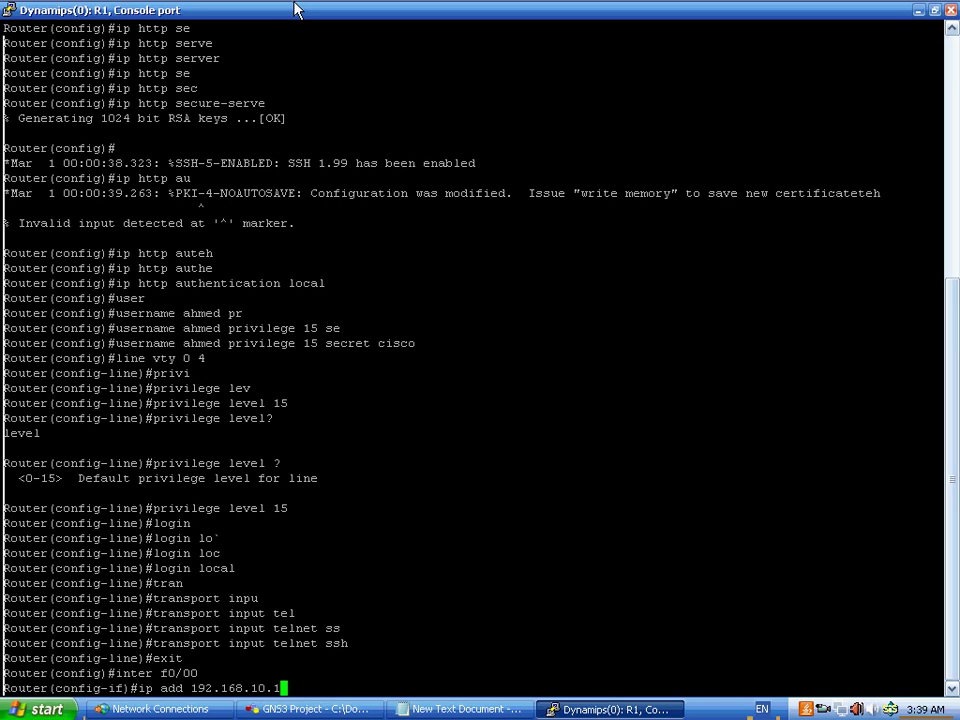
type("255.255.255.0")
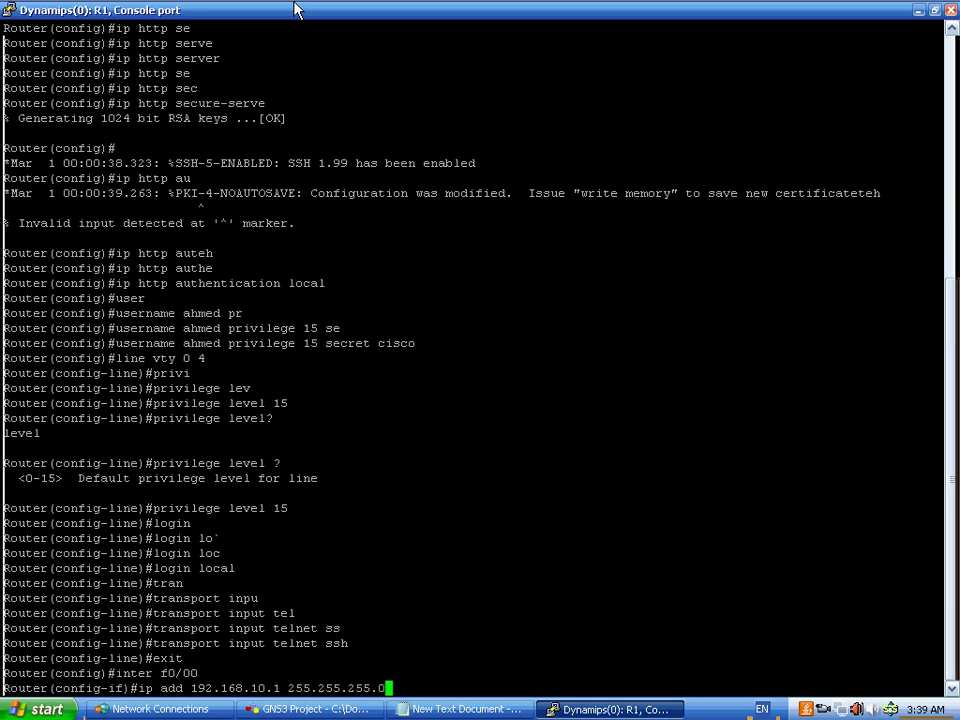
key("Return")
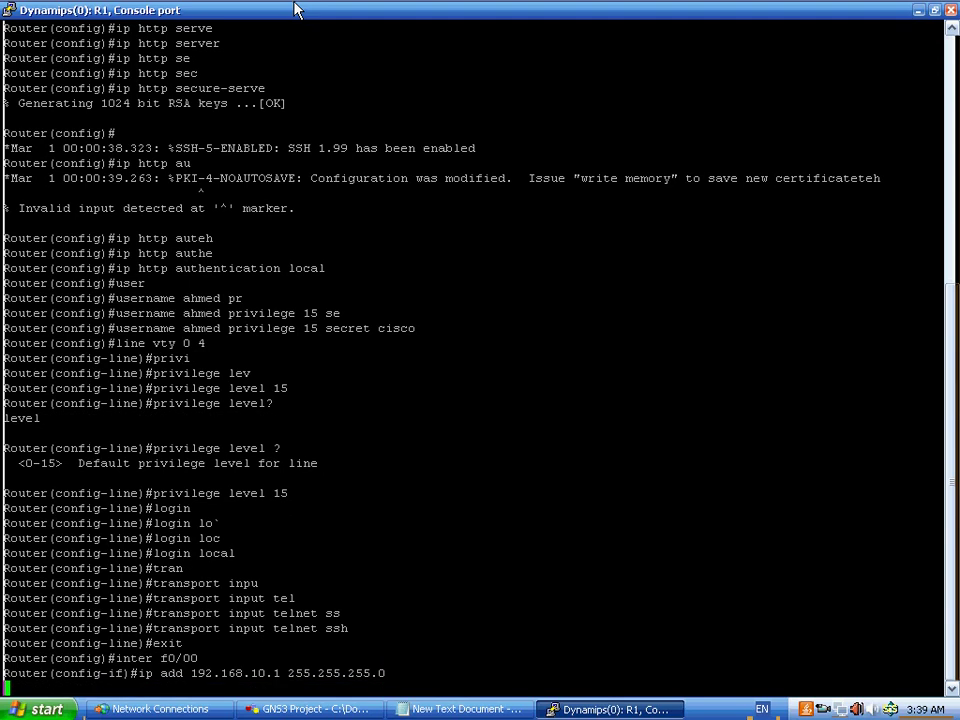
type("no")
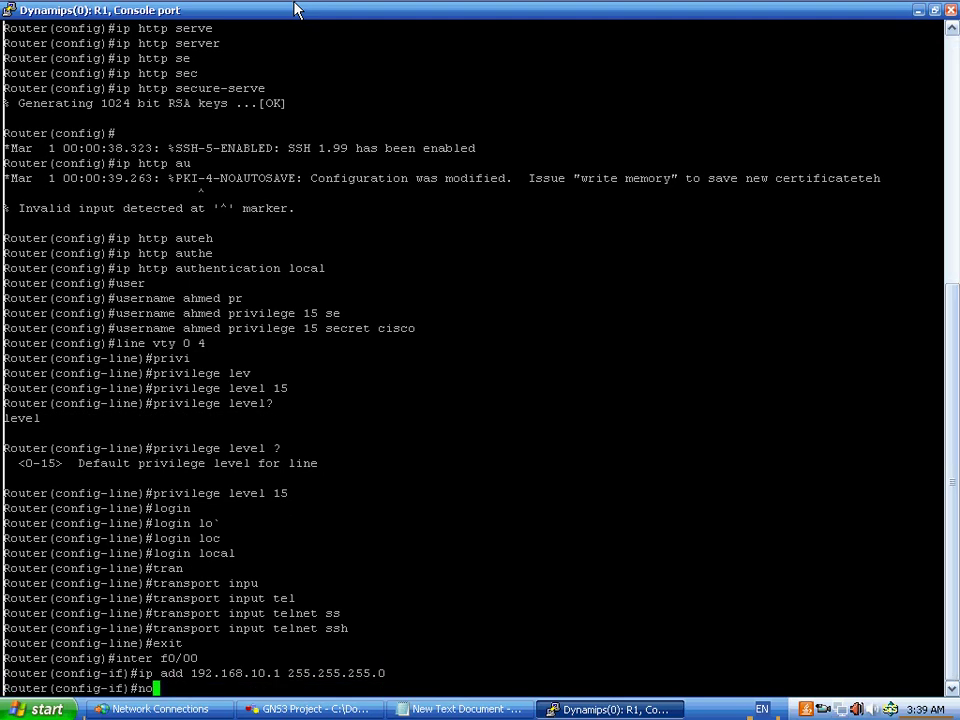
type(" sh")
key("Return")
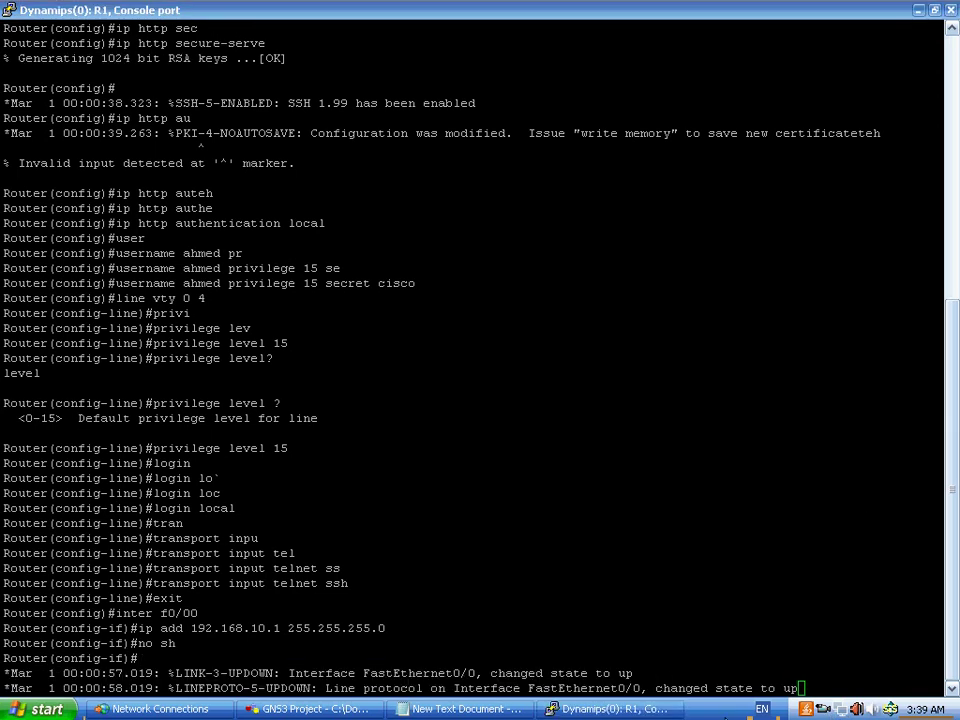
- Copy the line-protocol-up message and open the Start menu
left_click_drag(657, 688, 797, 688)
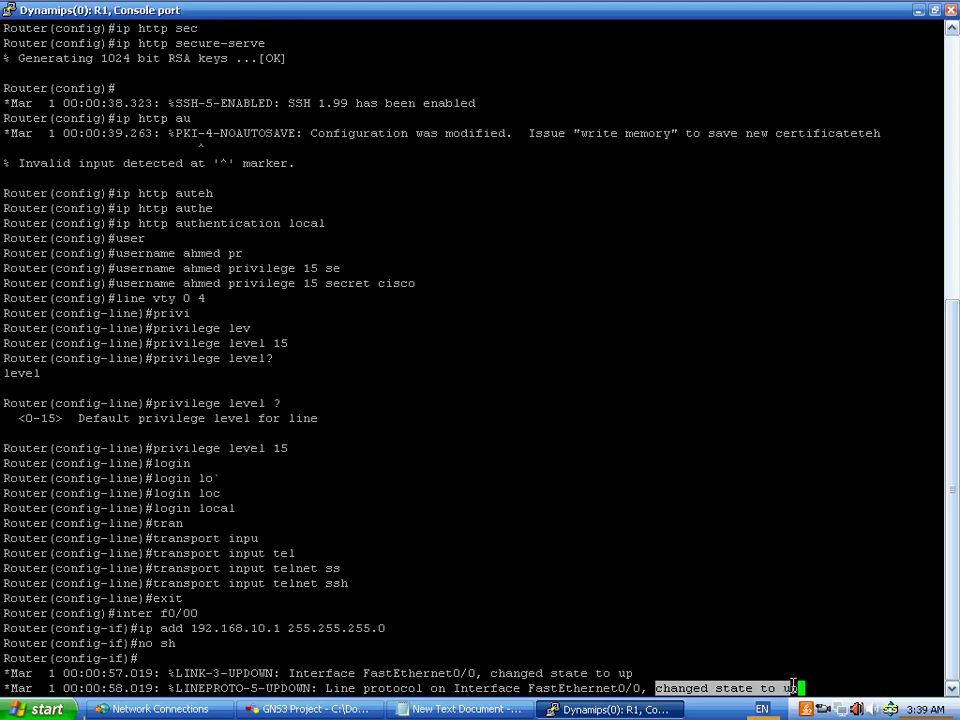
right_click(641, 680)
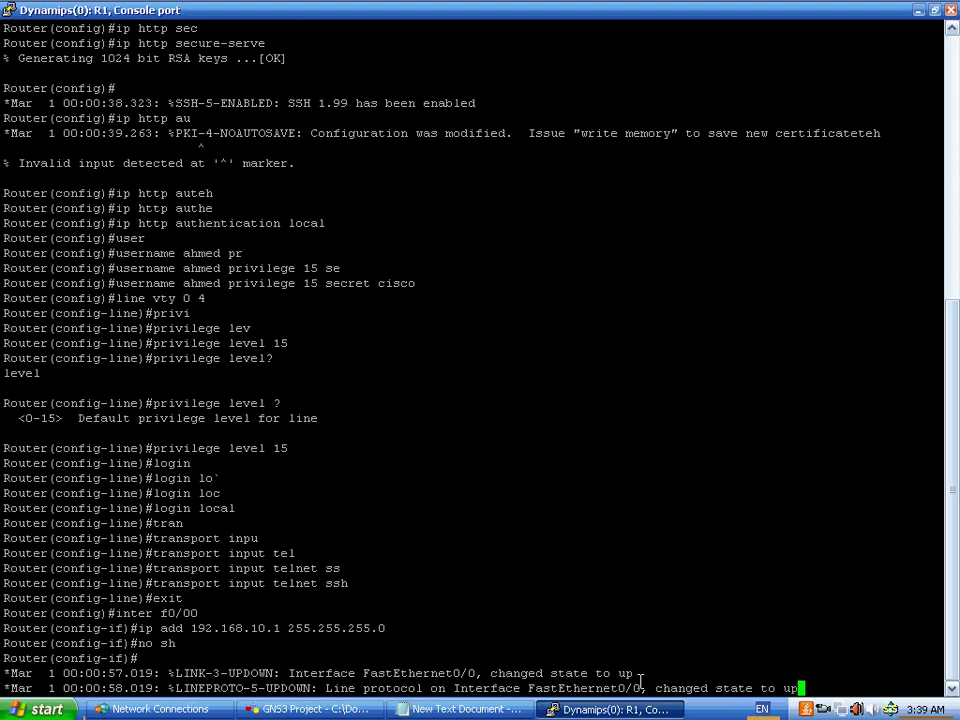
left_click(17, 712)
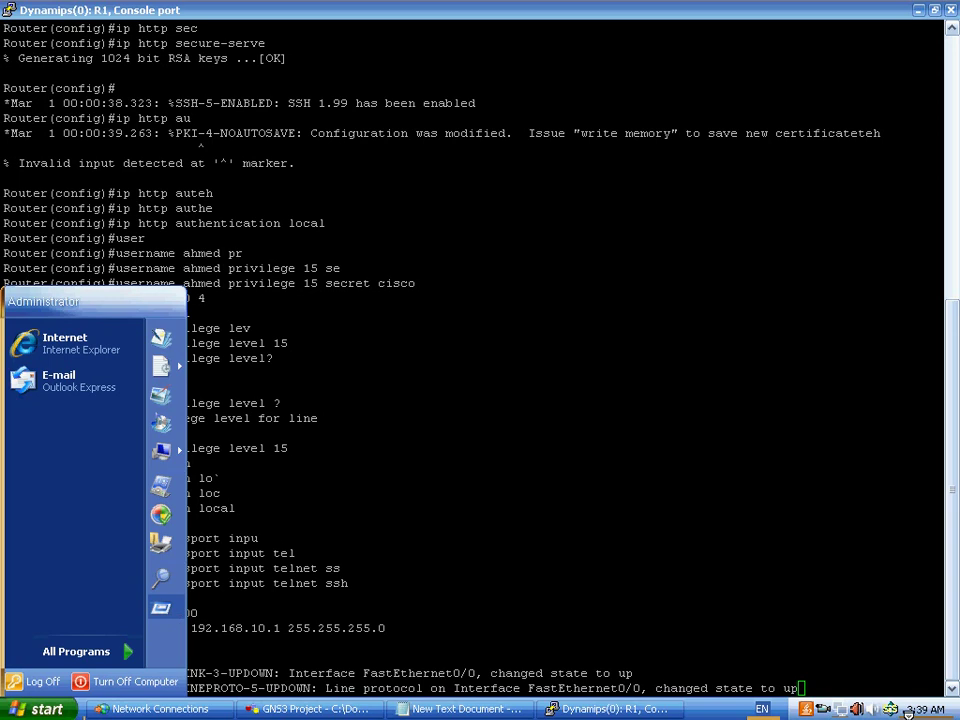
- Launch a Windows Command Prompt via Run with cmd
left_click(822, 710)
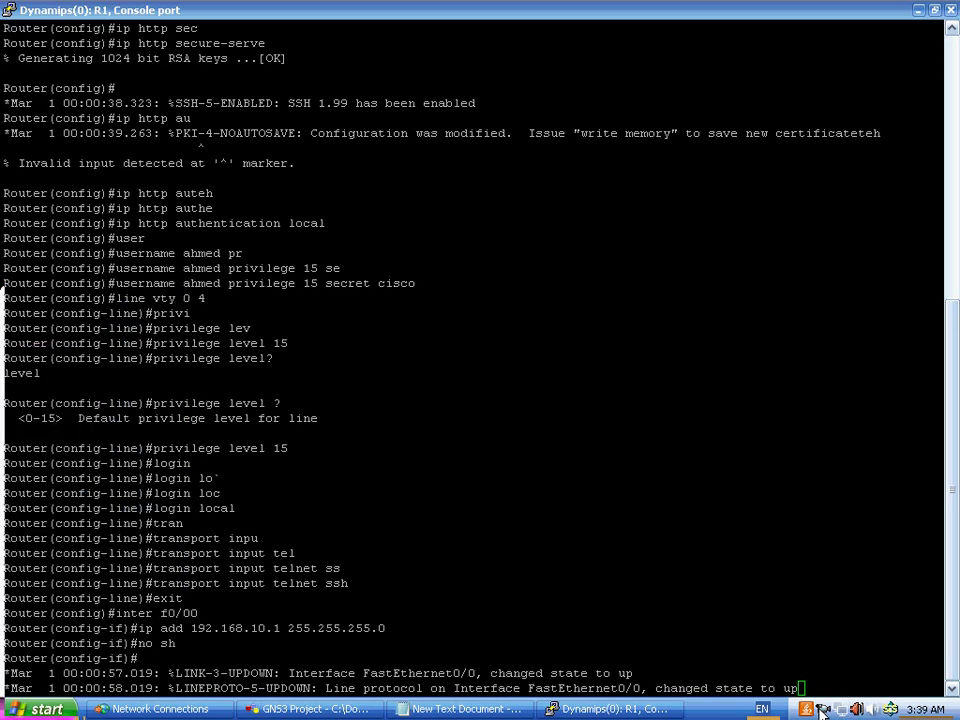
key("super+r")
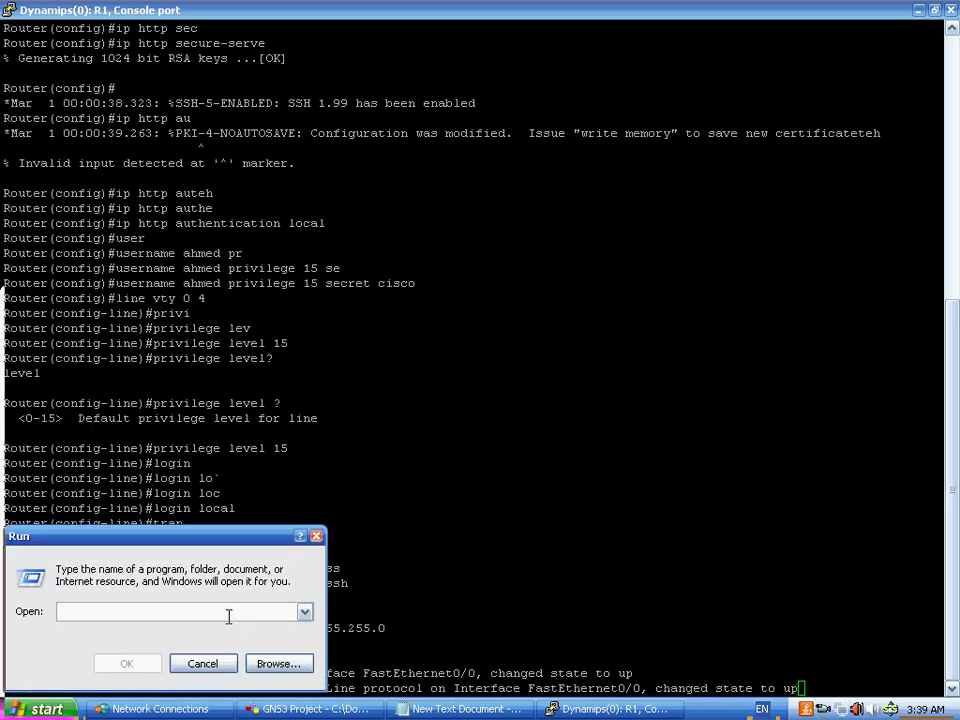
type("cm")
key("Escape")
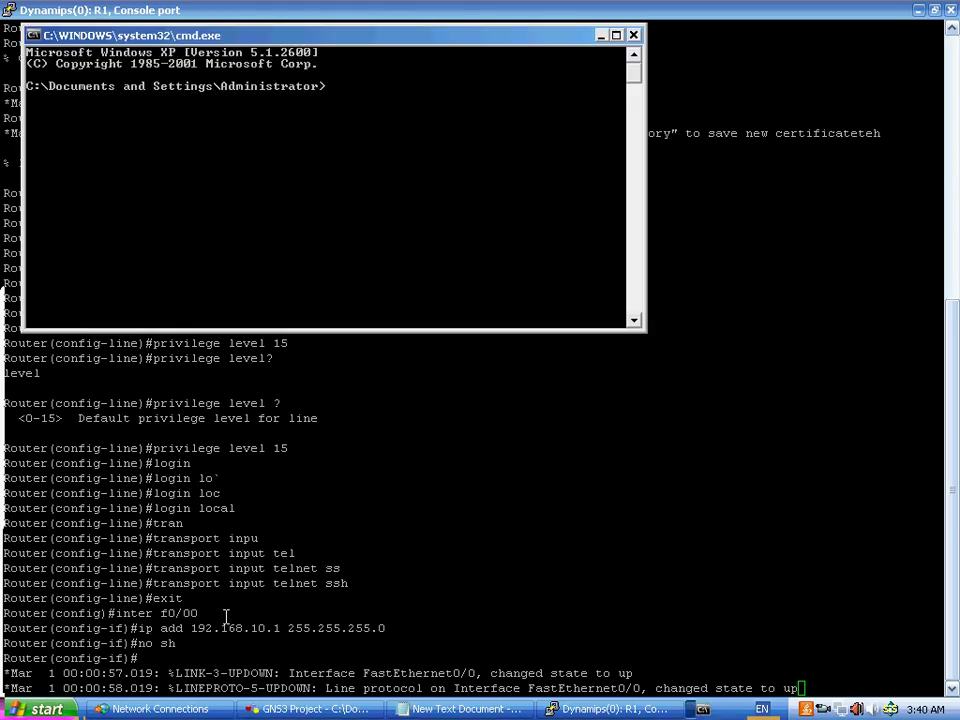
- Ping 192.168.10.1 and 192.168.10.2, then close the Command Prompt
type("ping 1")
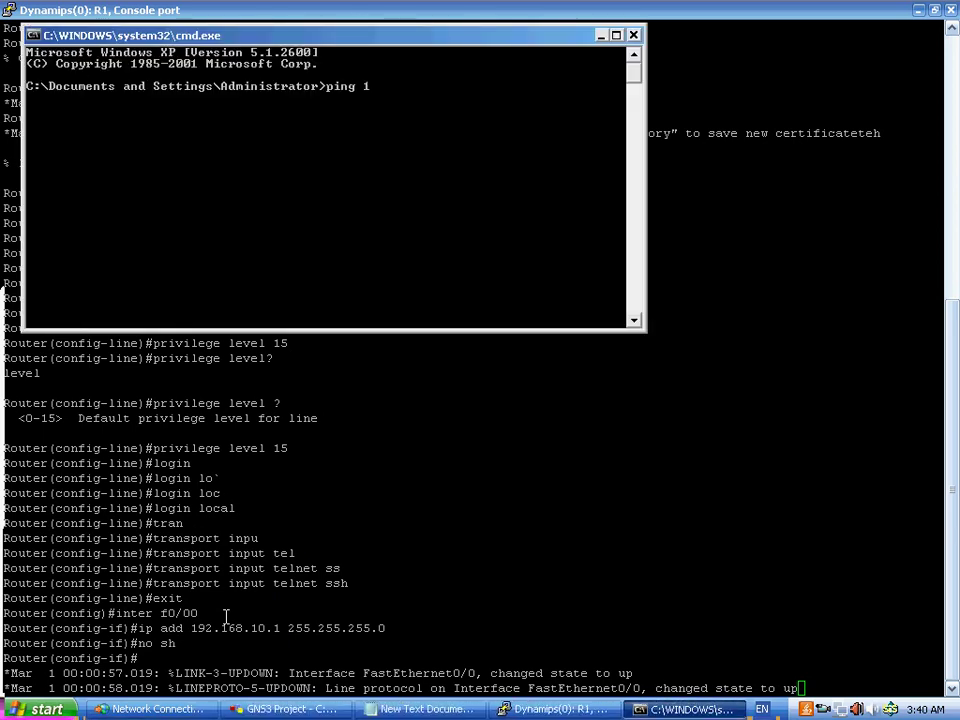
type("92.168.10.1")
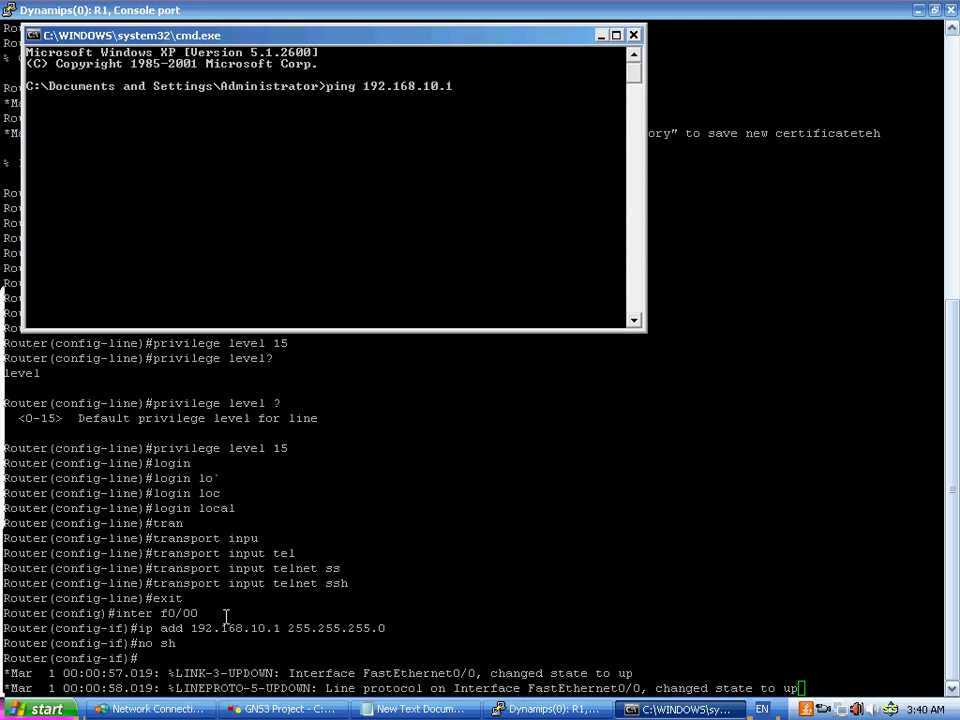
key("Return")
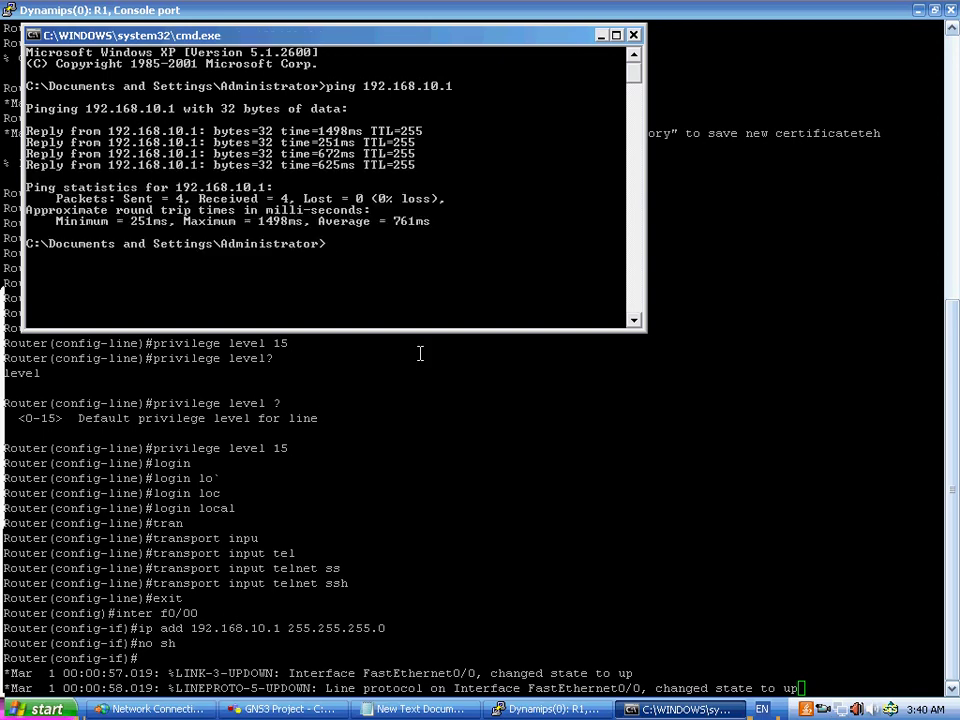
type("ping 192.168.10.2")
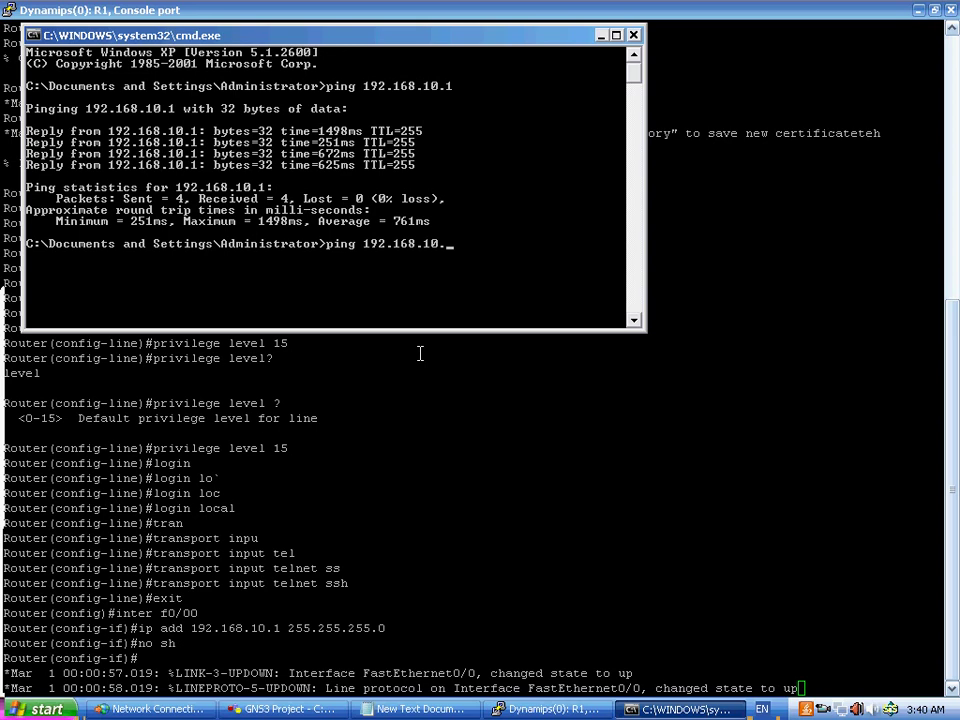
key("Return")
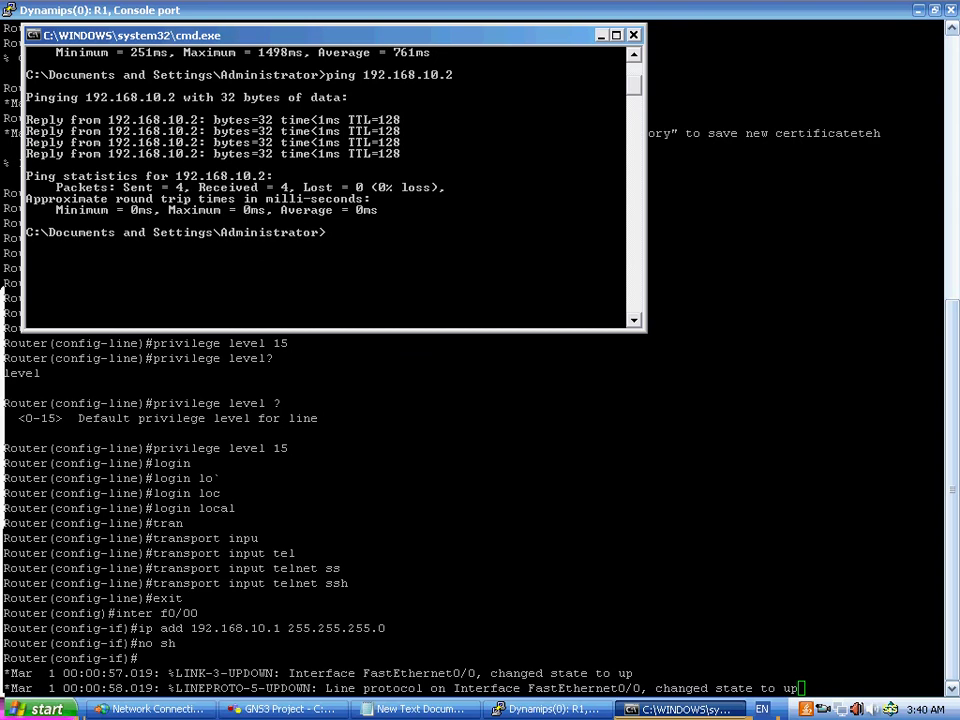
left_click(633, 35)
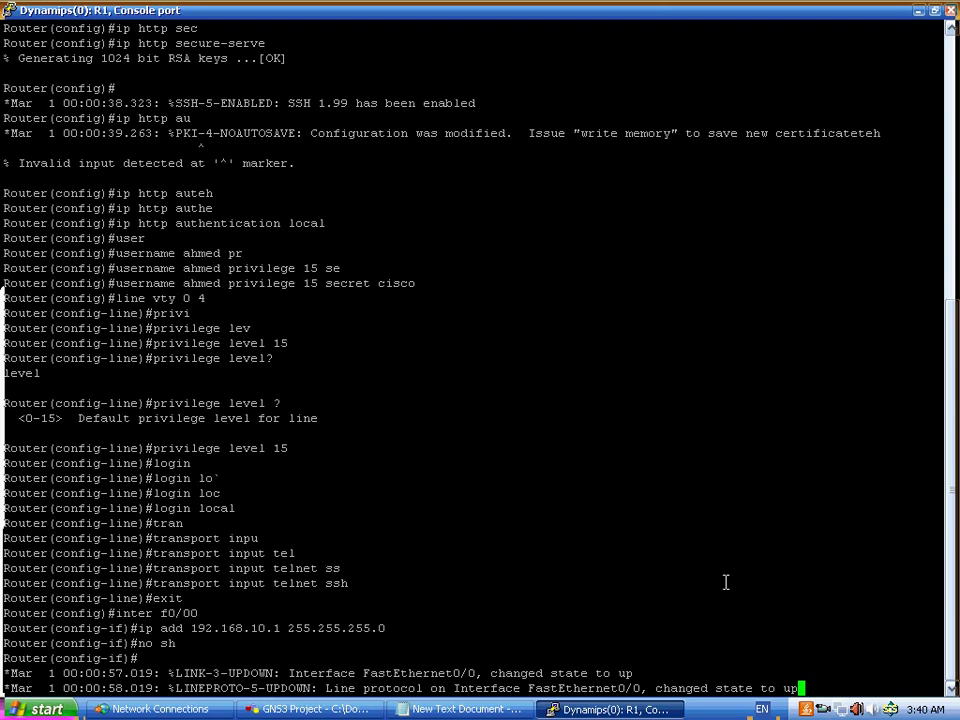
- Exit interface mode and save the running config to startup-config with 'do copy run st'
key("Return")
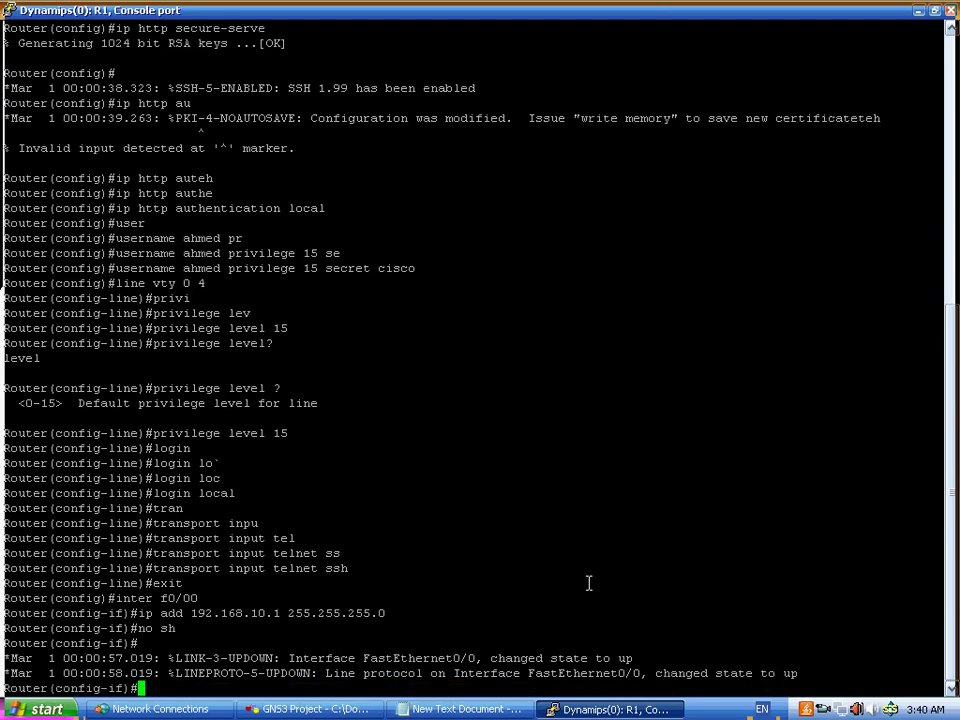
type("exit")
key("Return")
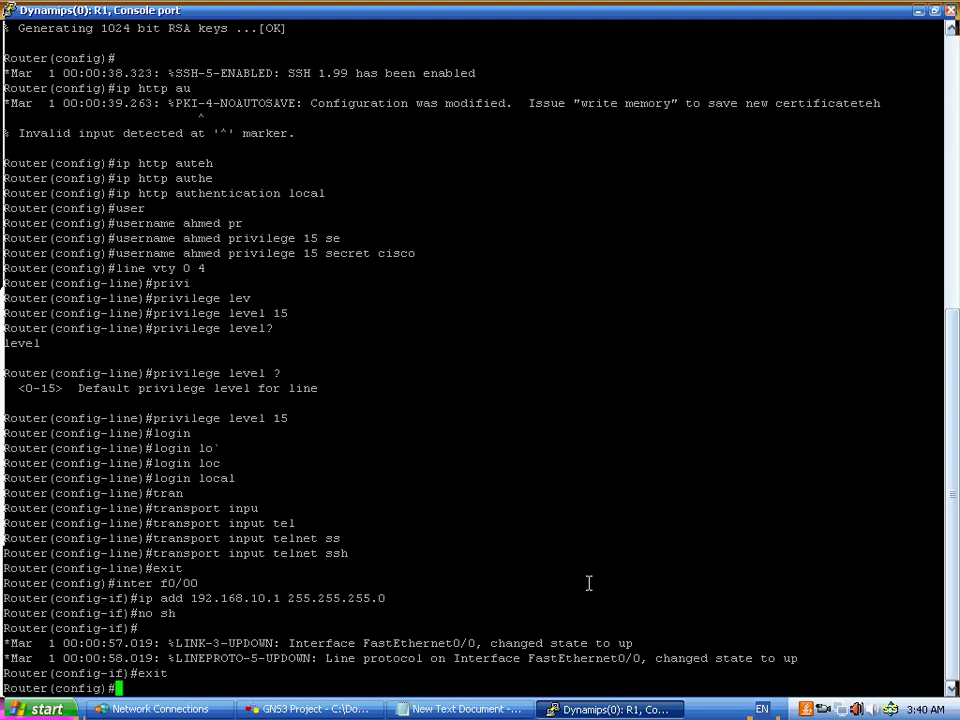
type("do copy")
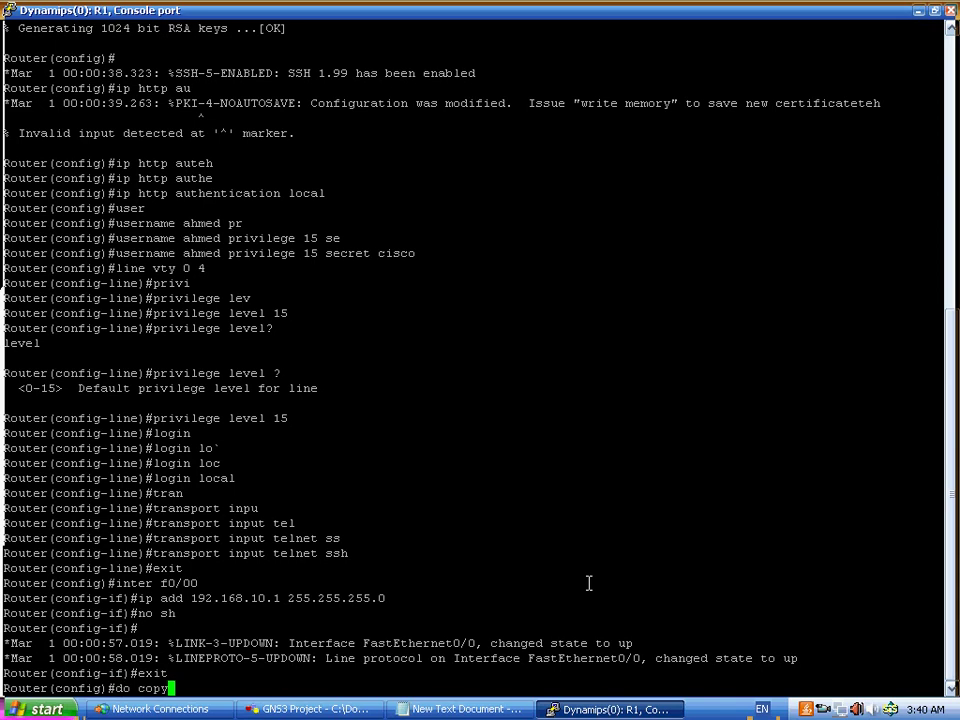
type(" run st")
key("Return")
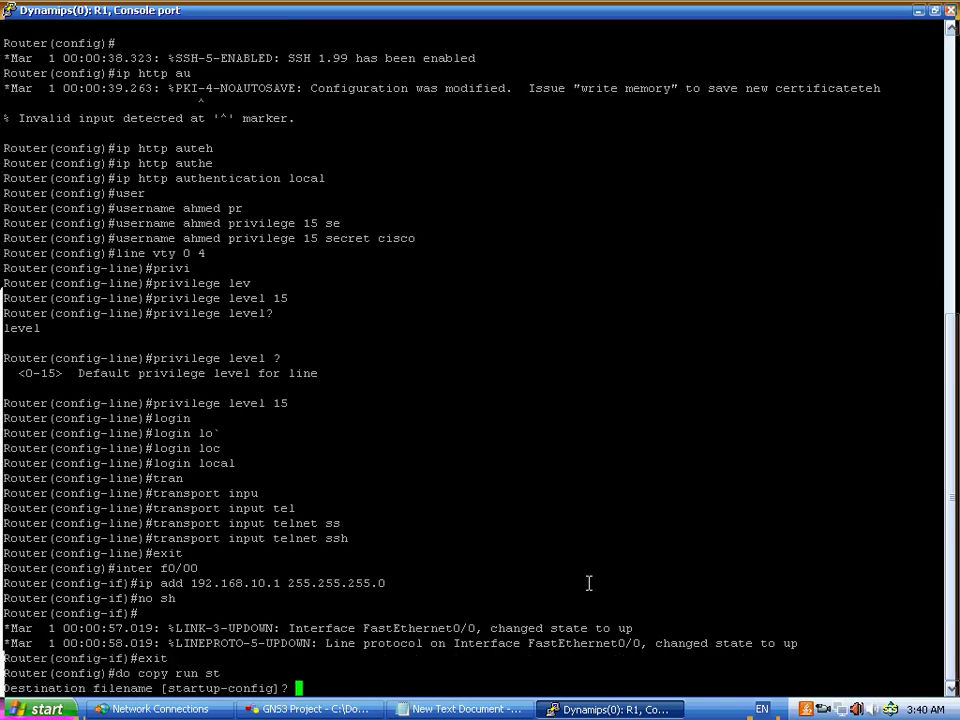
key("Return")
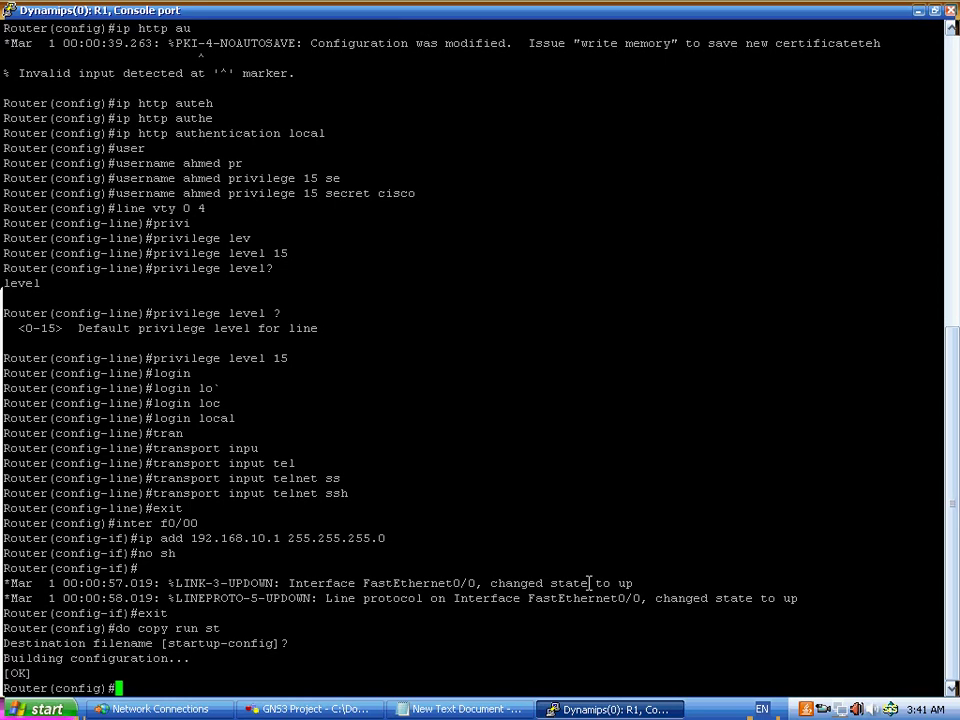
- Close R1's console session, minimize GNS3 and show the desktop
left_click(950, 10)
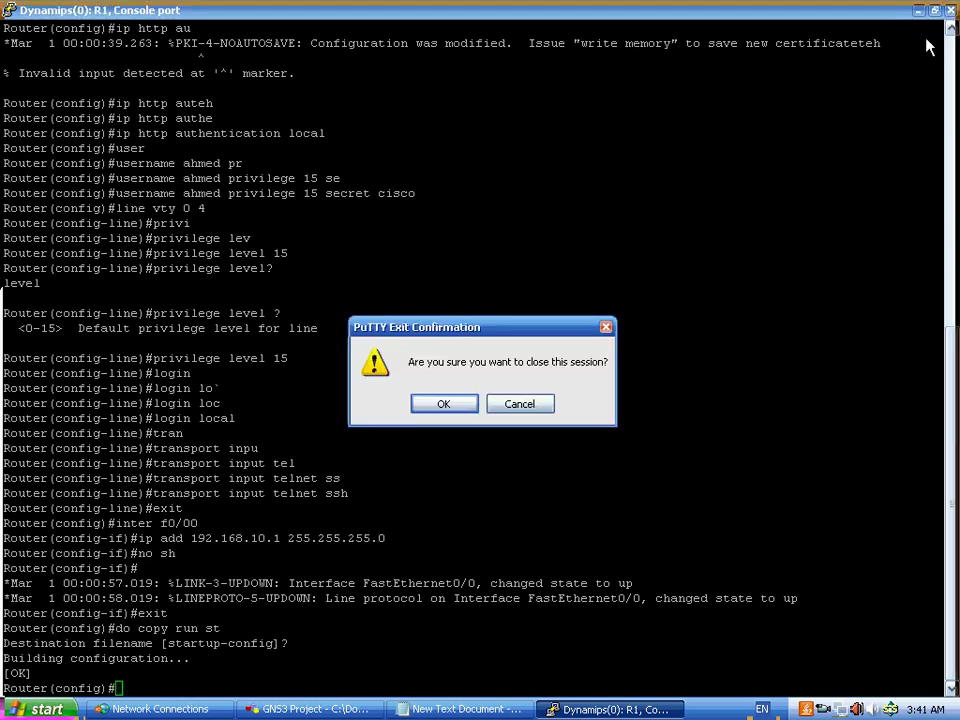
left_click(443, 403)
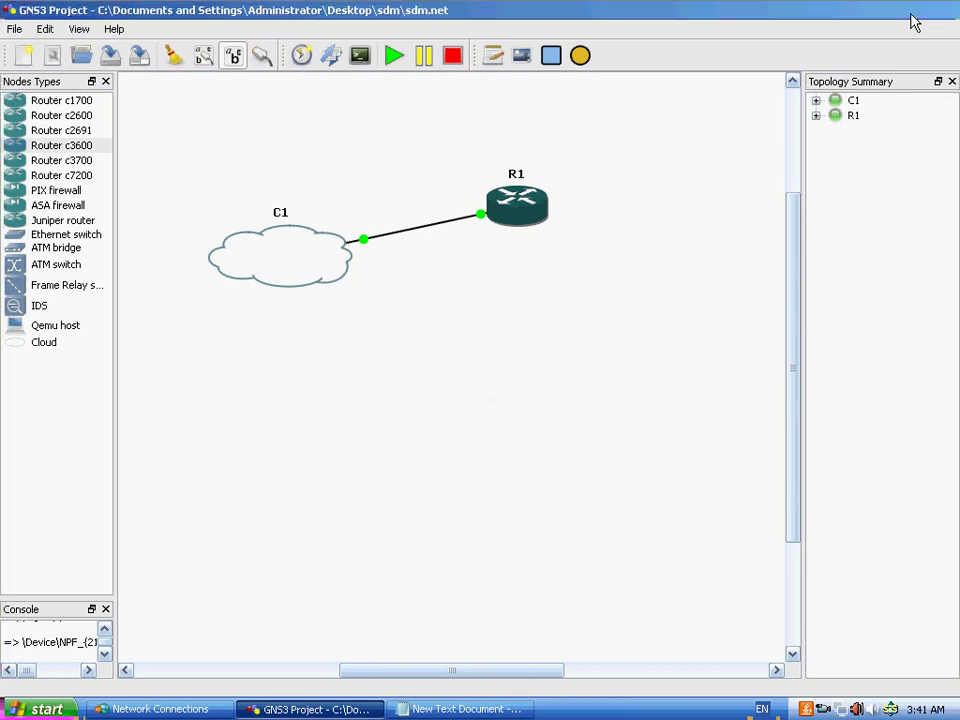
left_click(918, 12)
key("super+d")
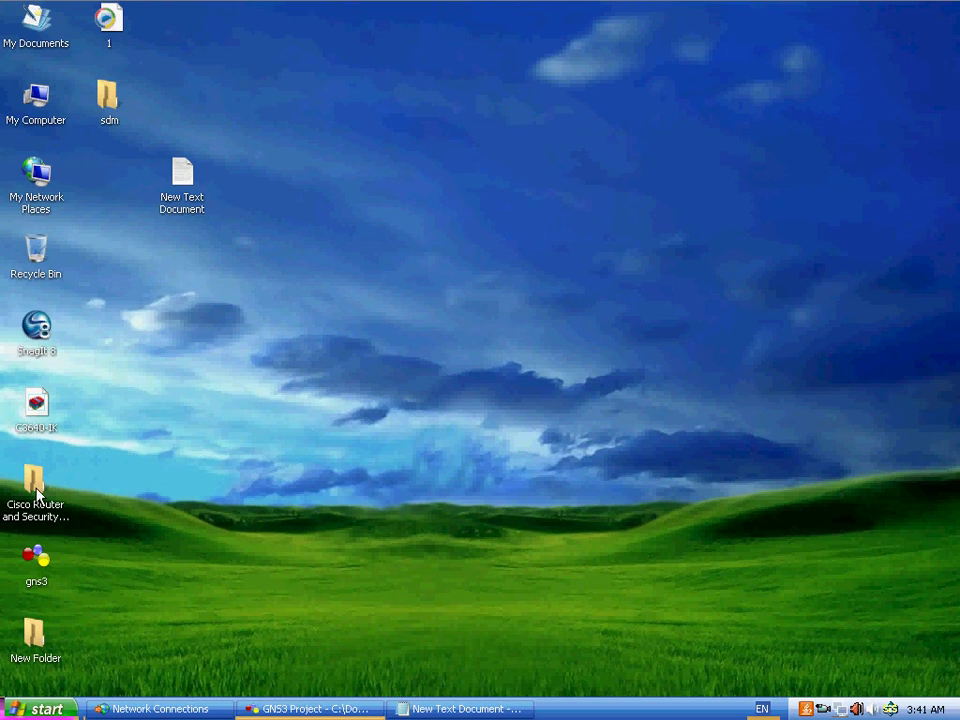
- Open Cisco SDM > SDM-V25 in icon view and run its setup program
left_click(36, 486)
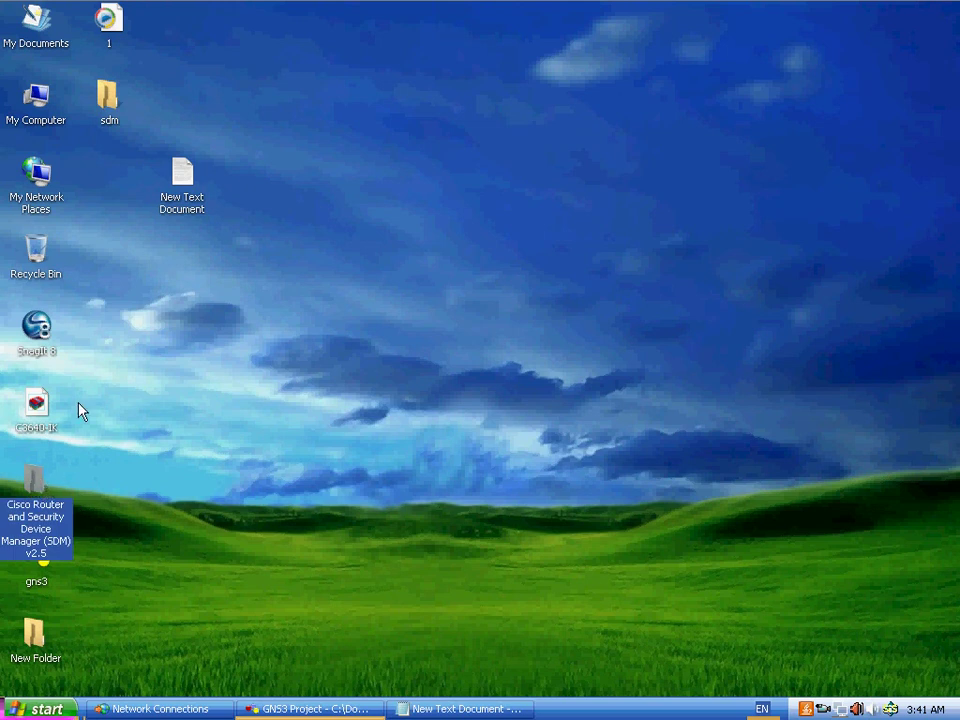
key("Return")
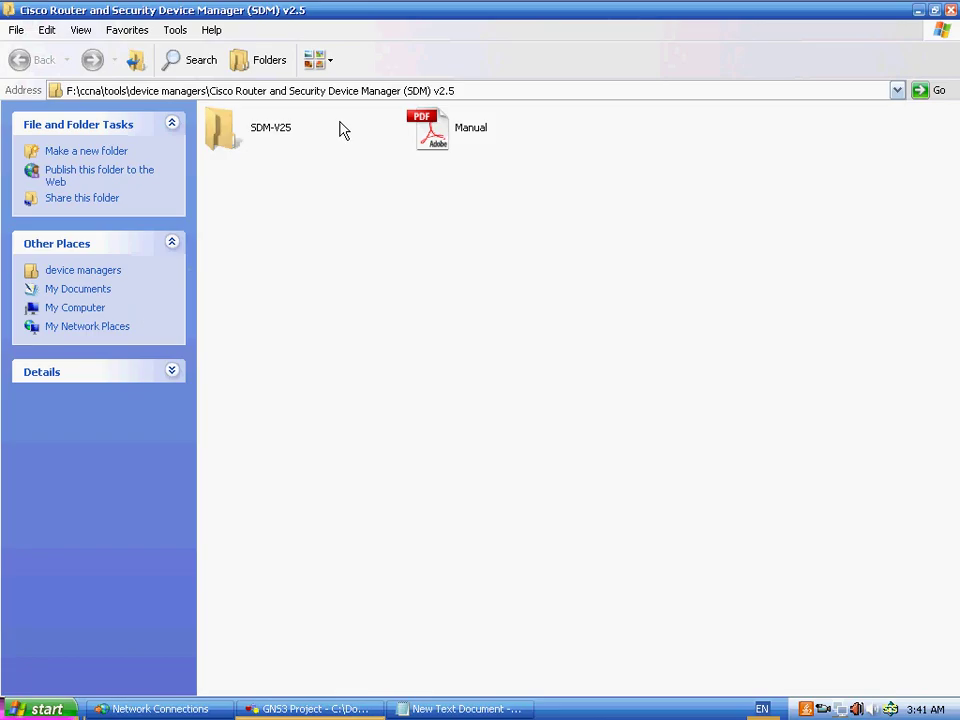
left_click(264, 128)
scroll(471, 285, "down", 3)
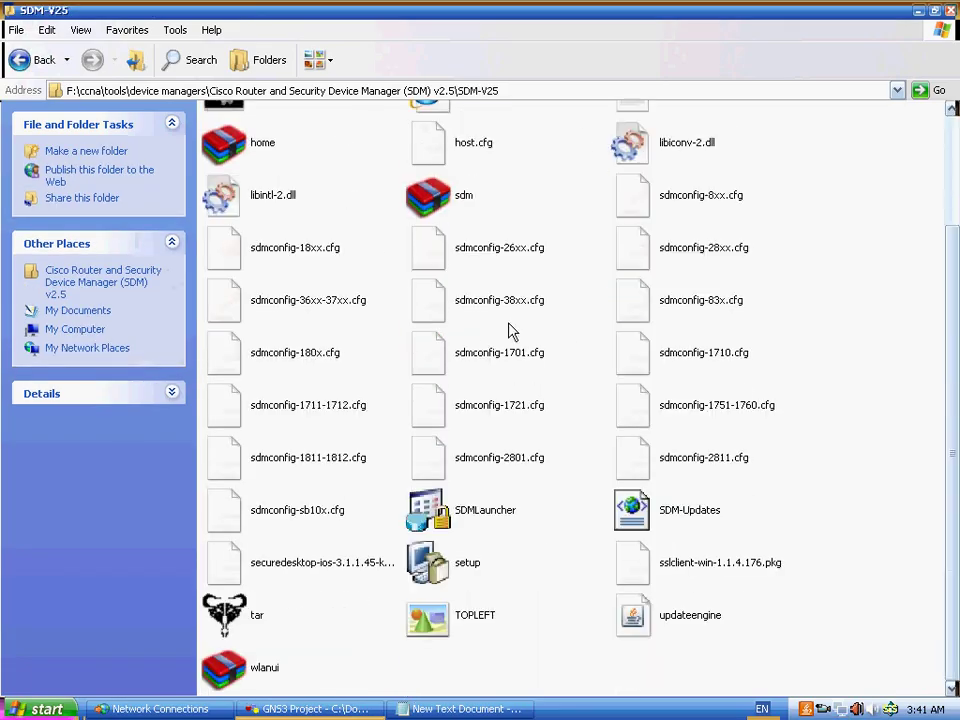
left_click(320, 60)
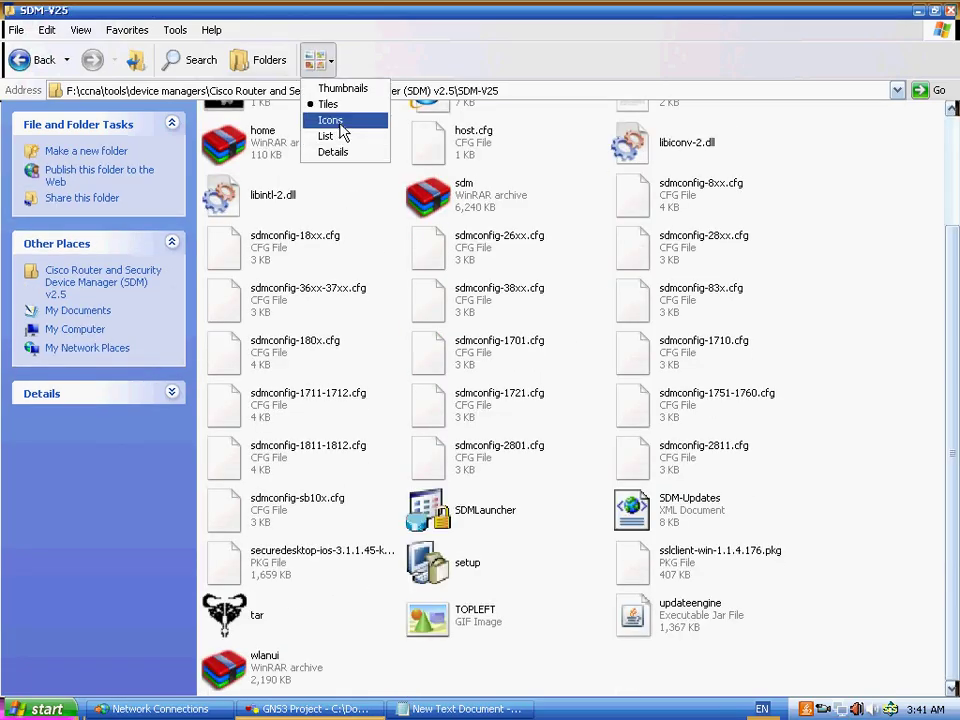
left_click(340, 120)
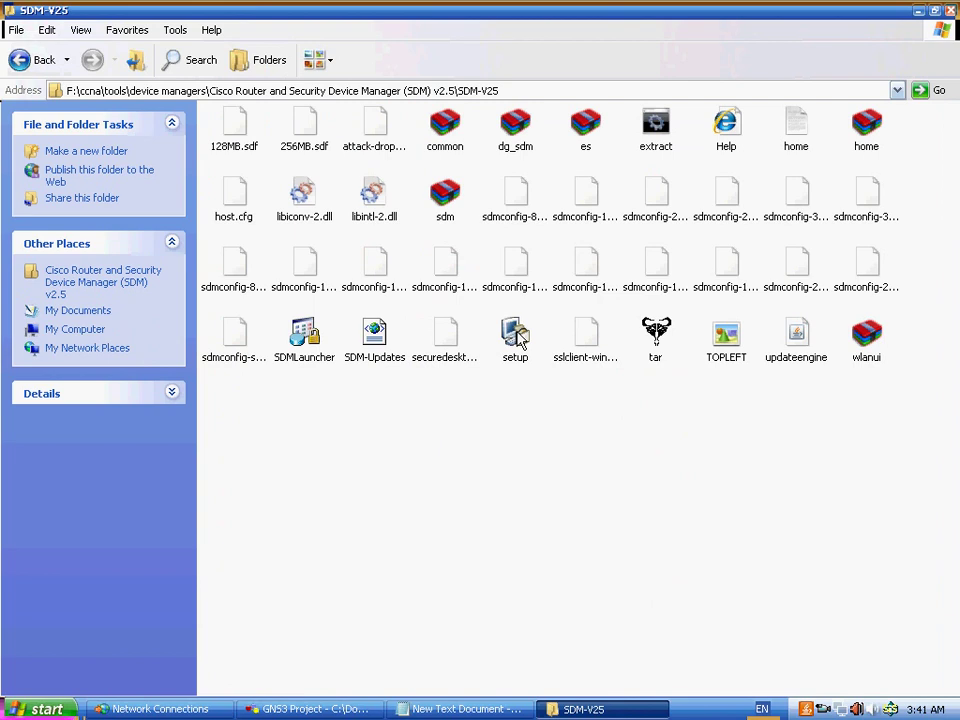
left_click(515, 335)
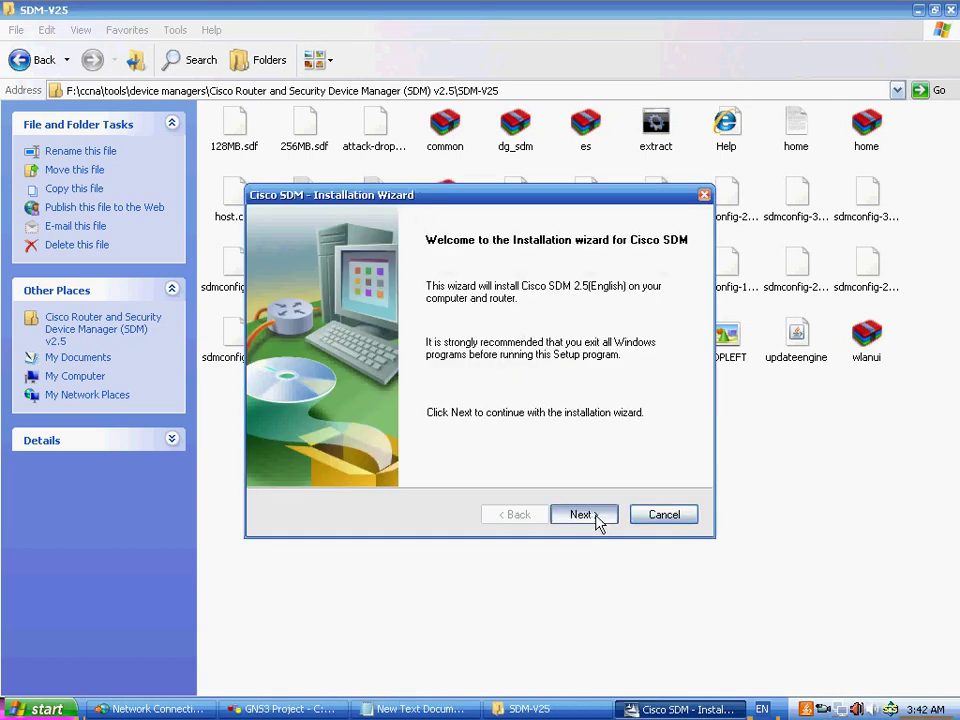
- Pass the welcome page, accept the license terms, and continue to Install Options
left_click(600, 516)
key("alt+a")
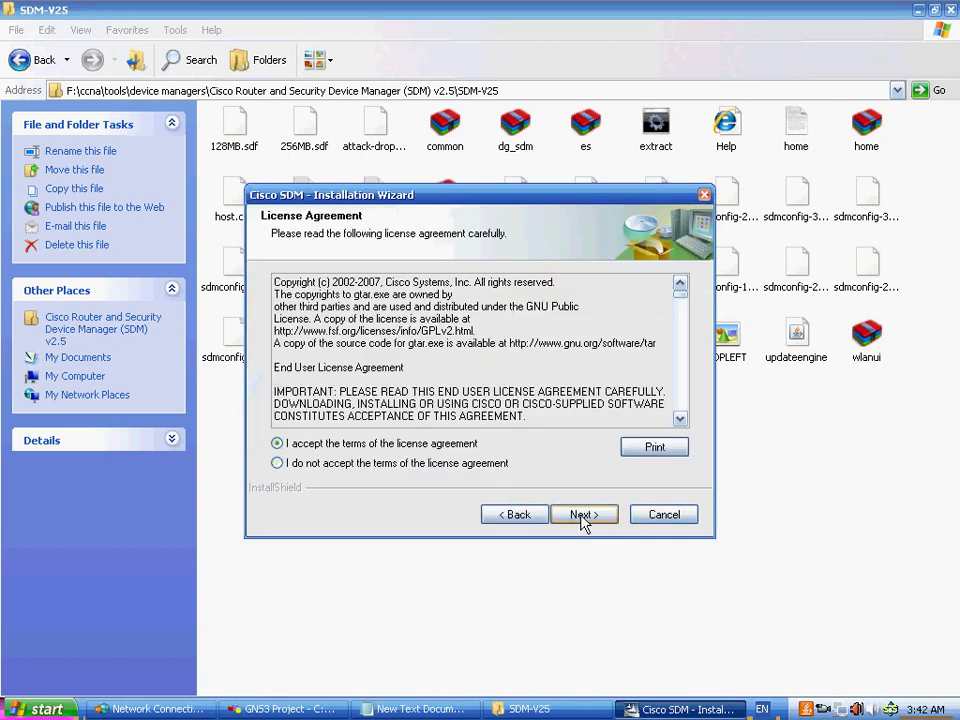
left_click(570, 518)
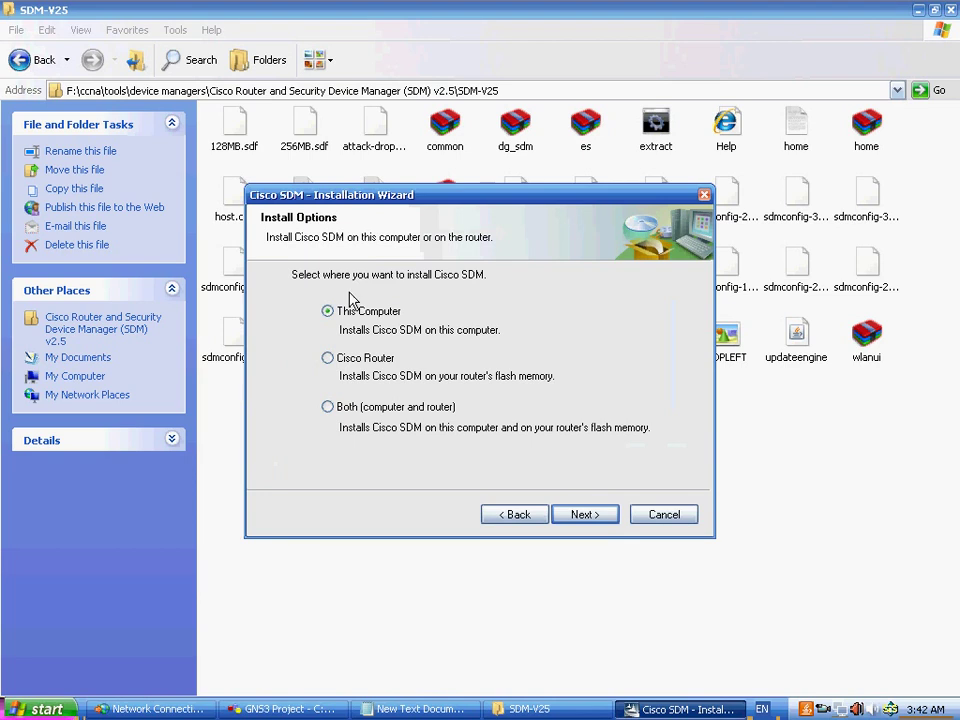
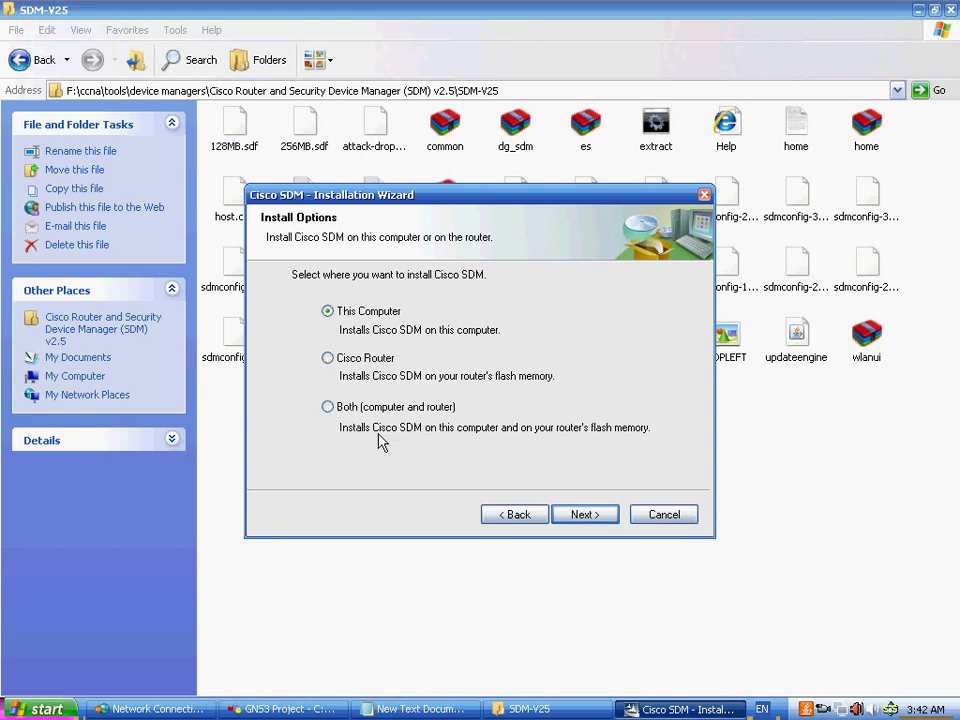
- Install Cisco SDM for this computer in the default folder, with 'Launch Cisco SDM' ticked
left_click(577, 521)
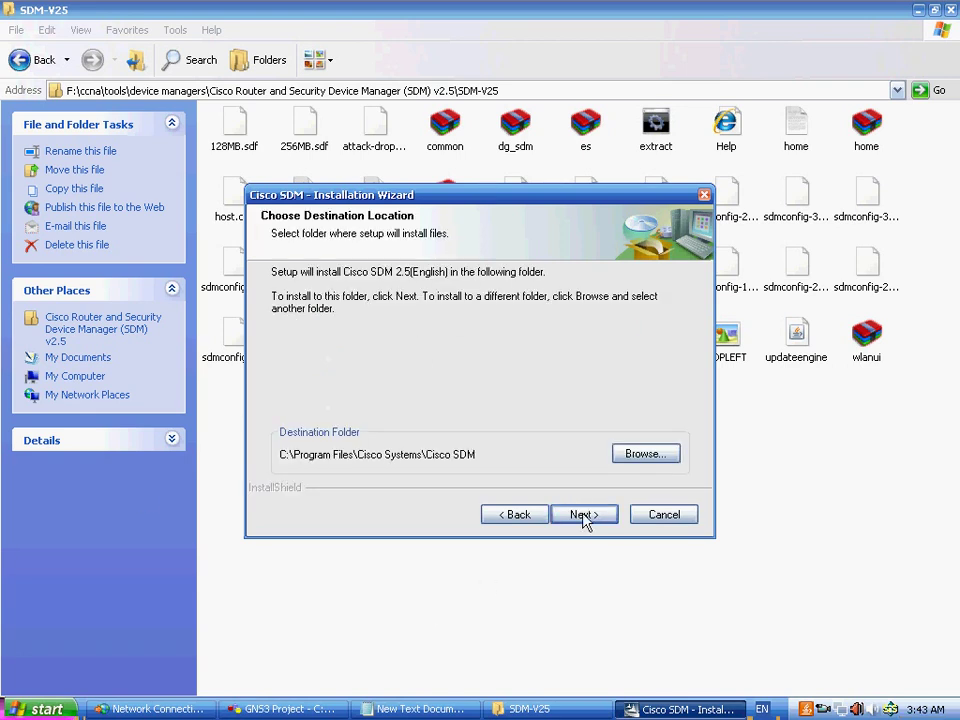
left_click(583, 518)
left_click(583, 516)
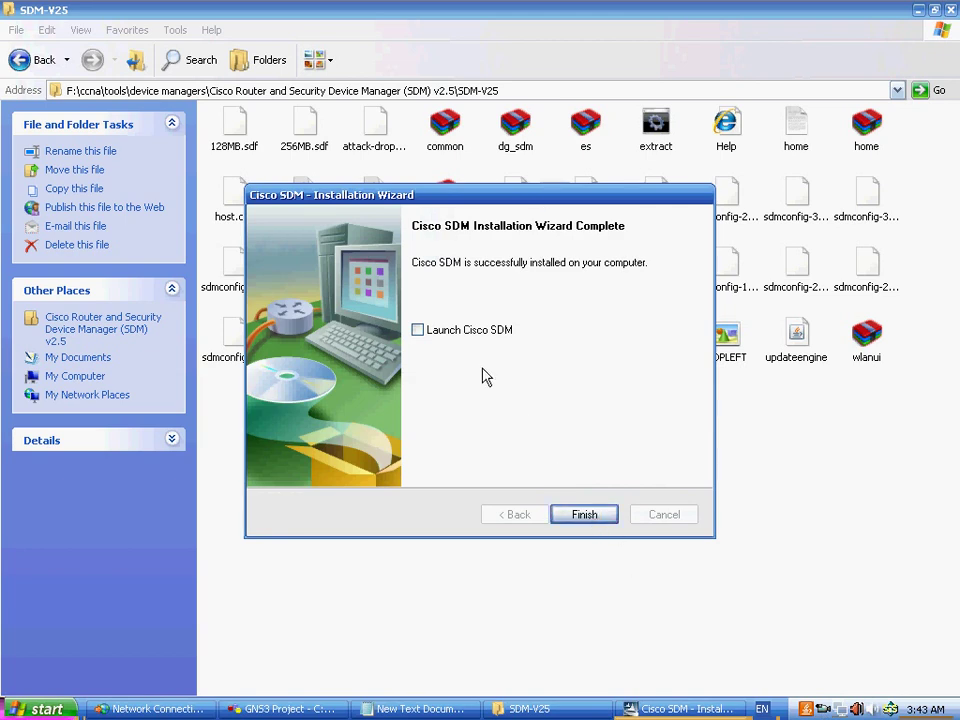
left_click(456, 332)
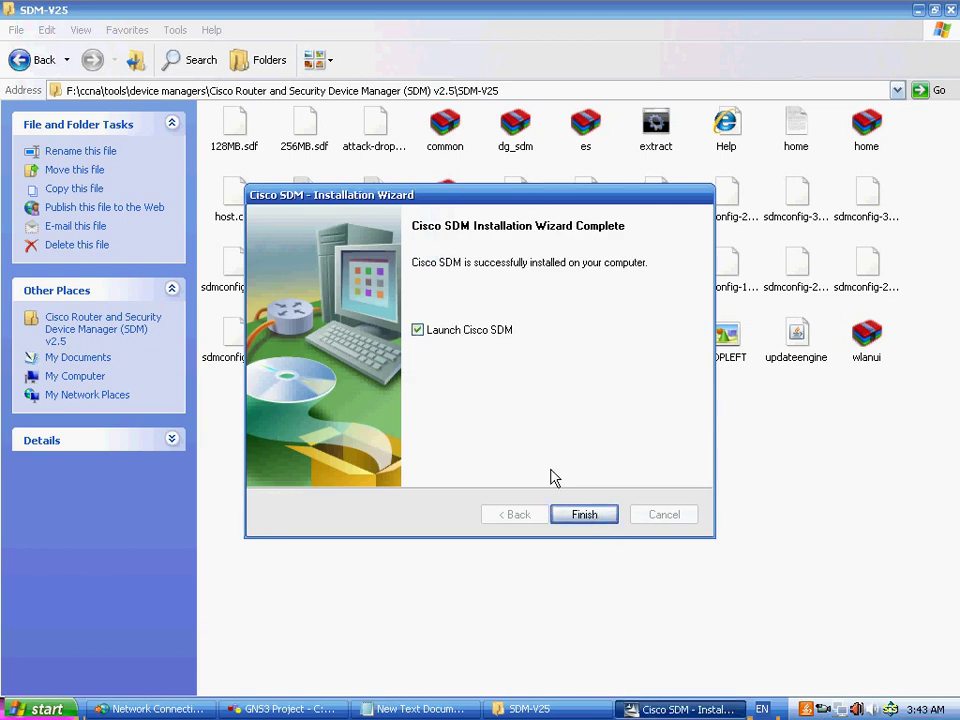
left_click(590, 515)
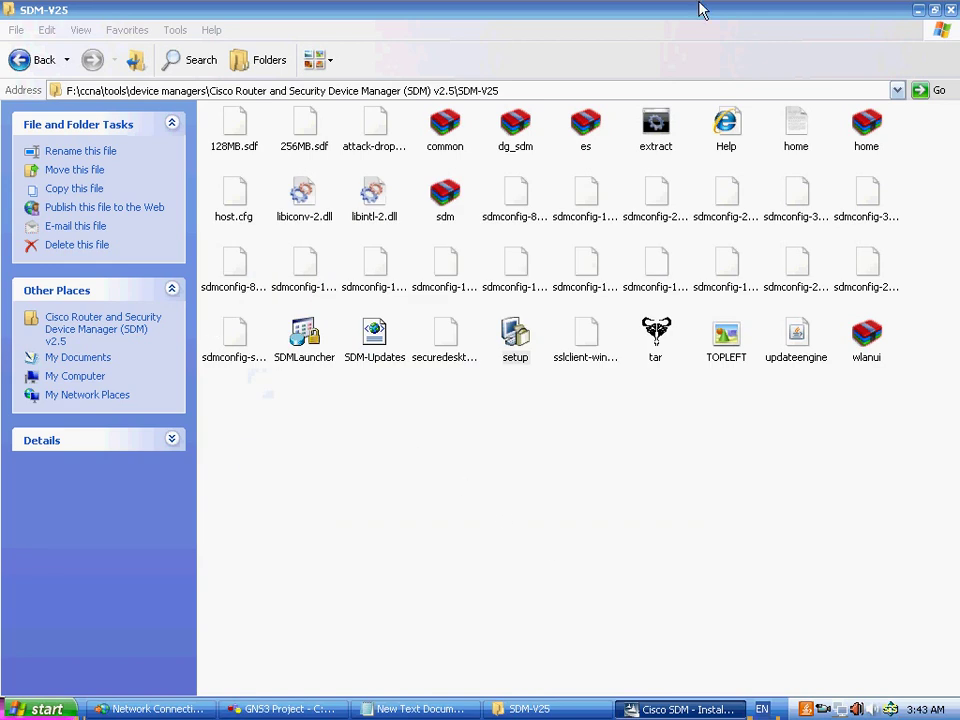
- Launch SDM from the SDM Launcher for device 192.168.10.1
left_click(919, 10)
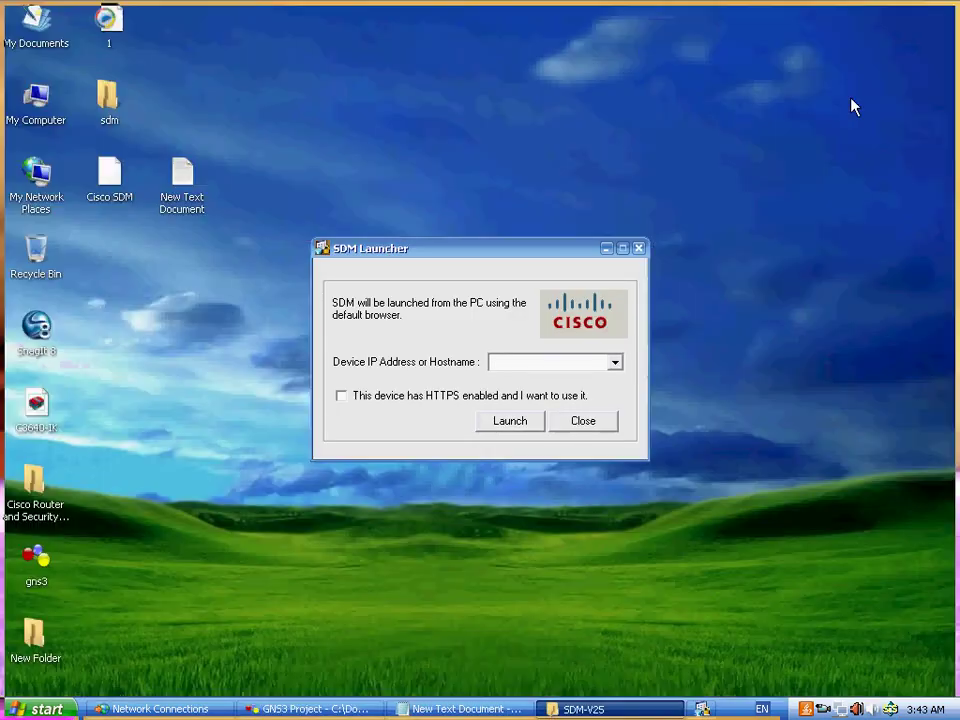
left_click_drag(411, 251, 400, 132)
left_click(561, 244)
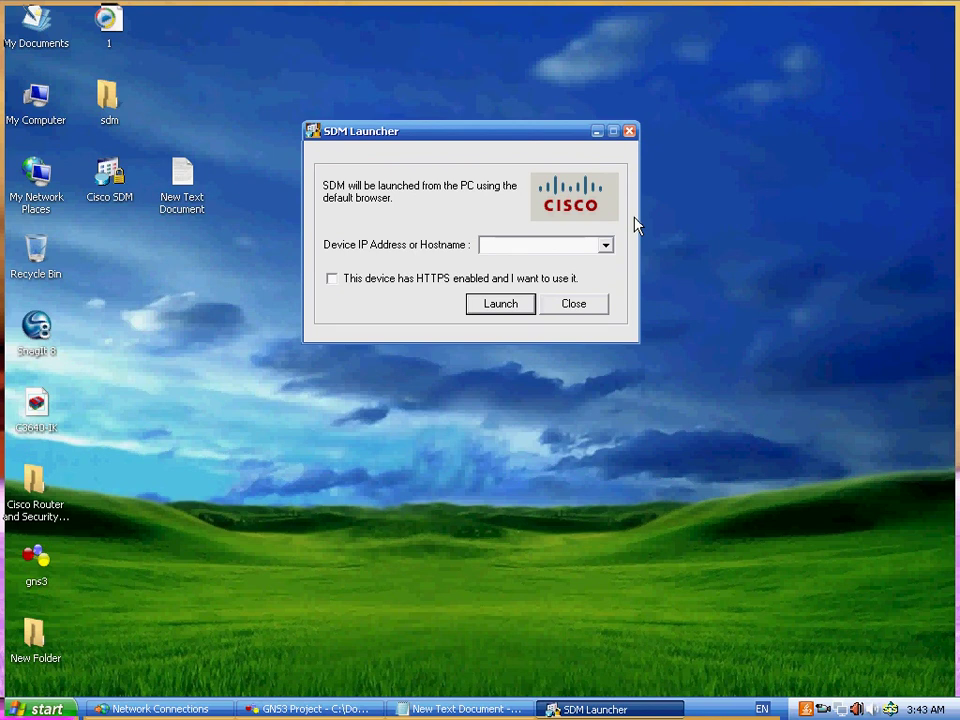
type("192.168.10.1")
left_click(506, 311)
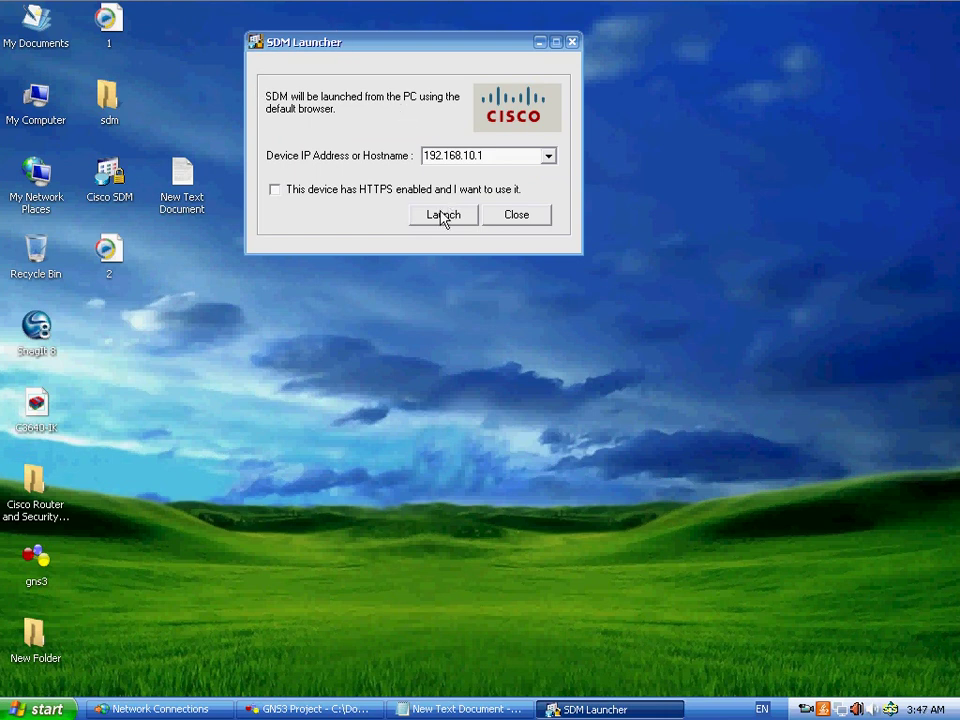
left_click(443, 218)
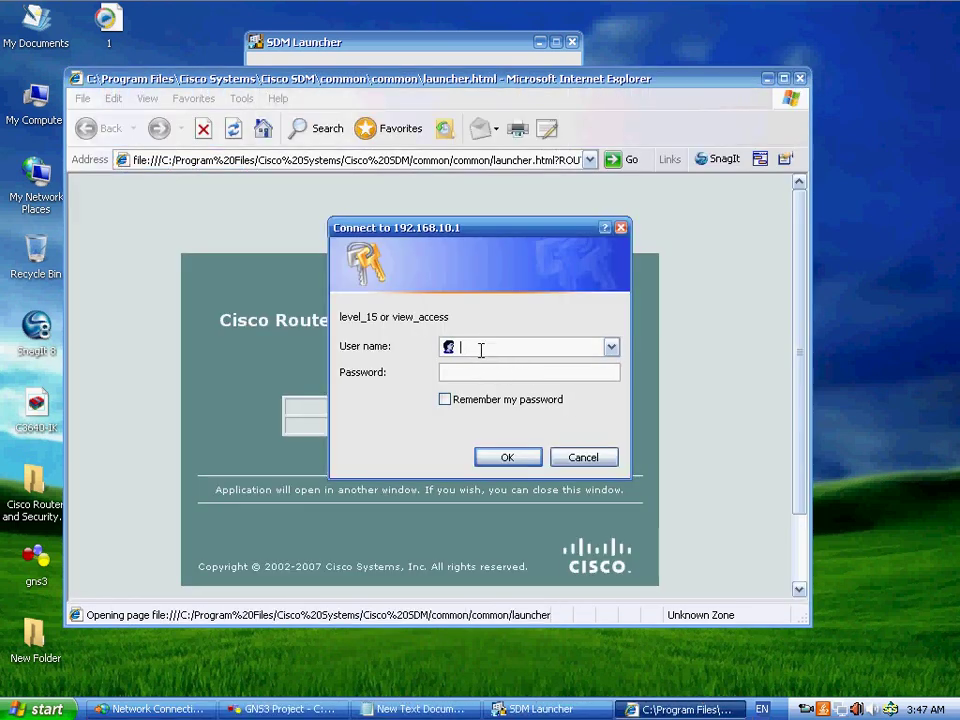
- Log in to the router with its username and password, ticking 'Remember my password'
type("ahmed")
key("Tab")
type("cisco")
left_click(500, 400)
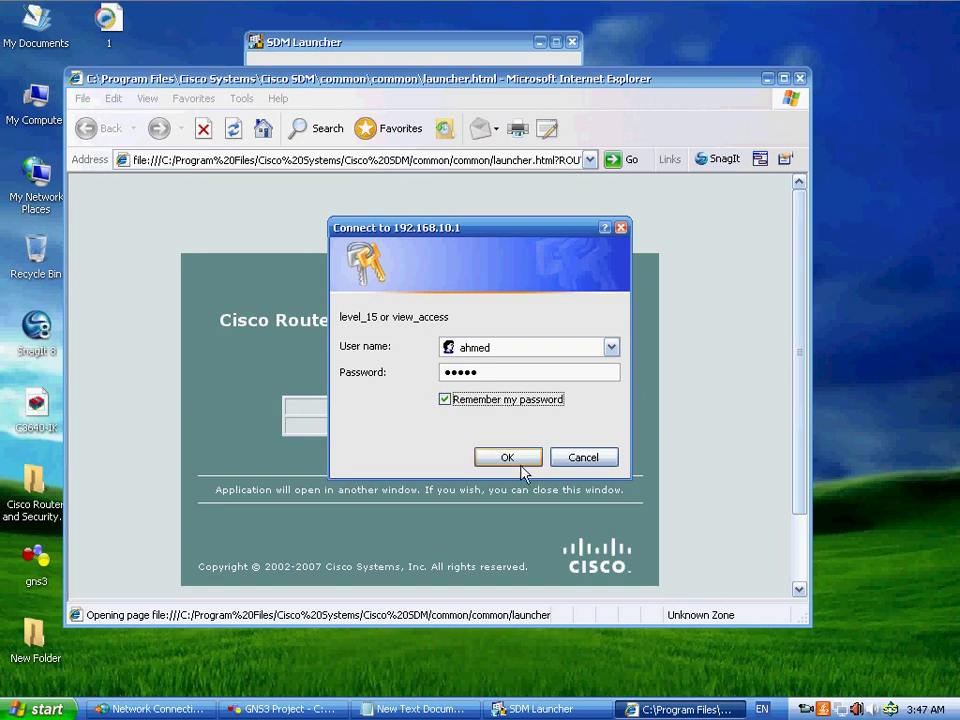
left_click_drag(500, 228, 752, 269)
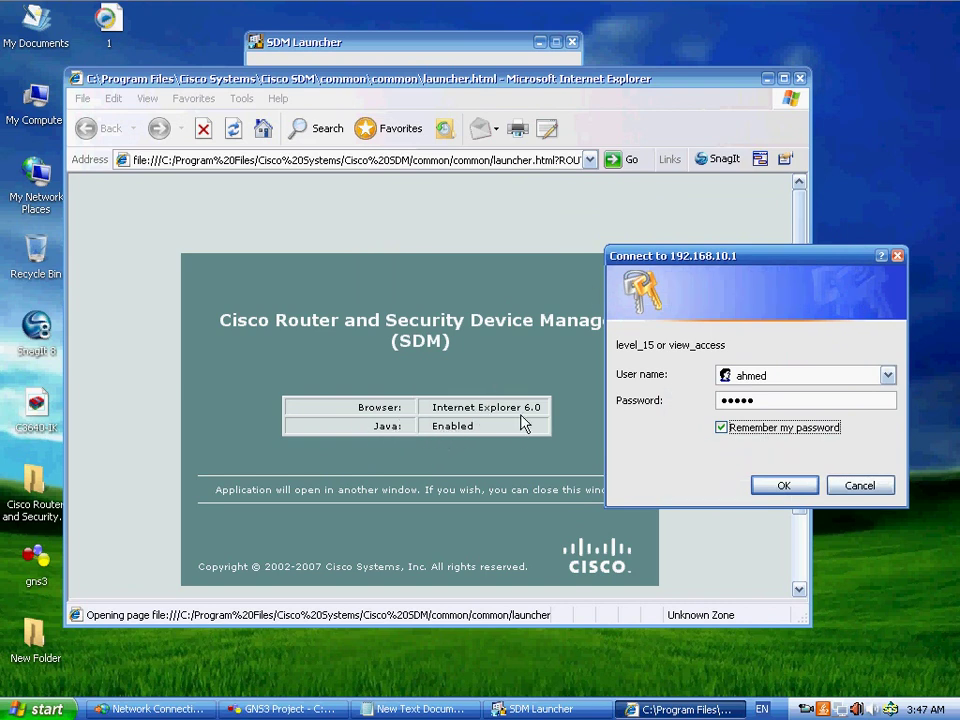
left_click_drag(680, 254, 631, 320)
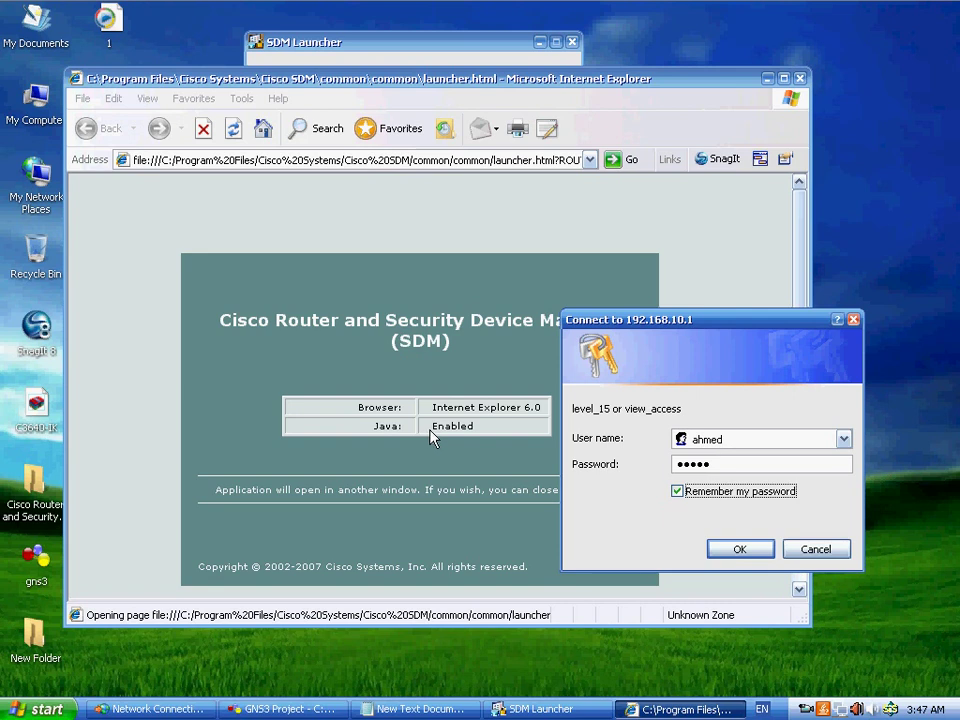
left_click_drag(641, 326, 519, 222)
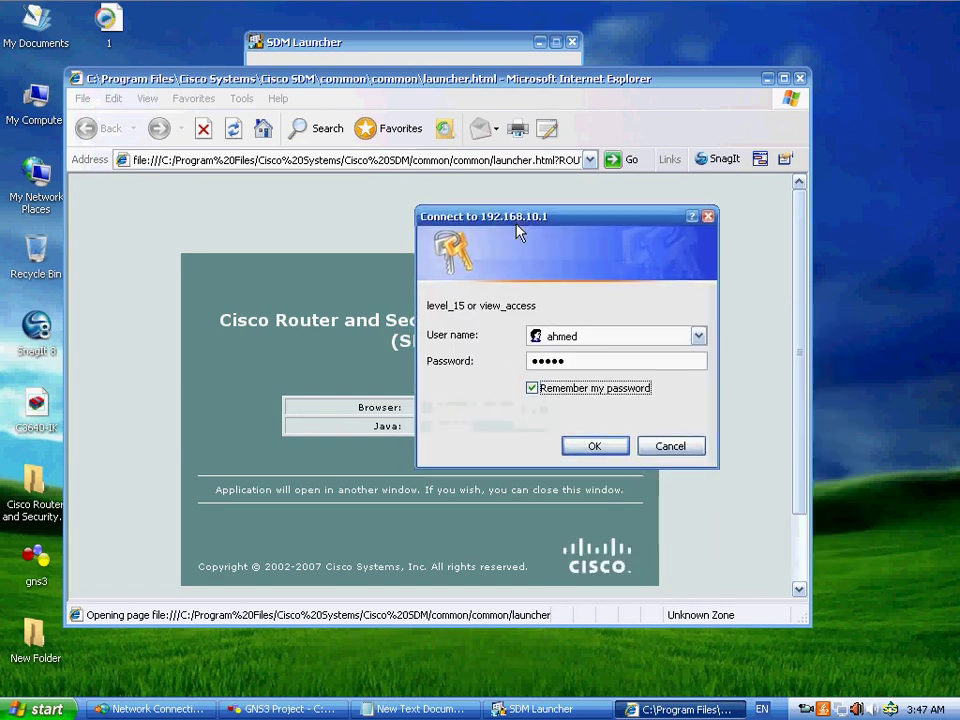
left_click(594, 448)
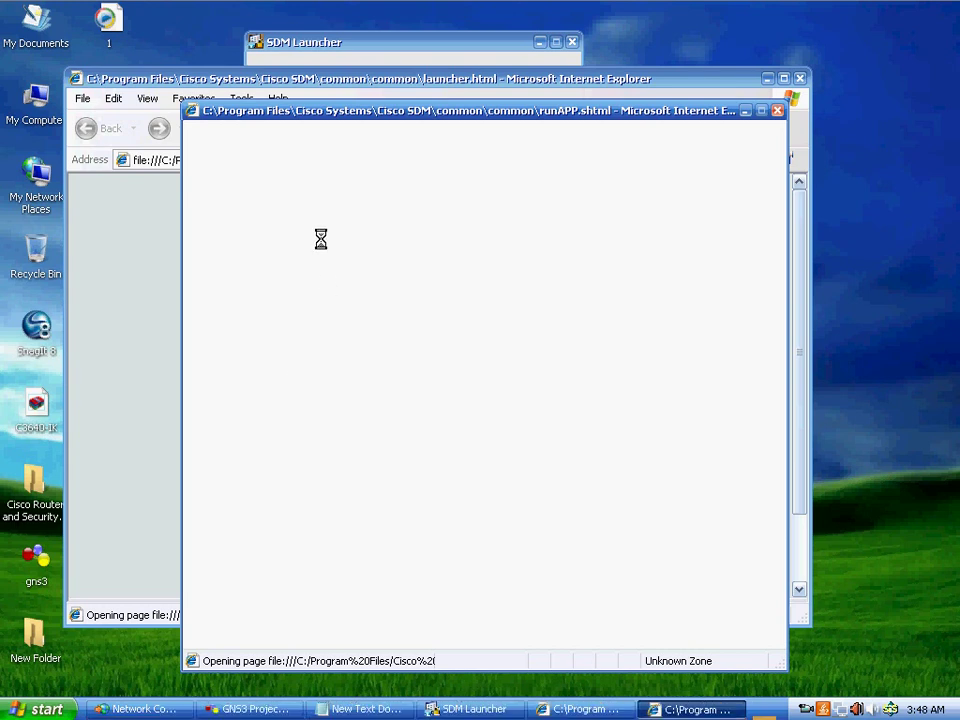
- Close the launcher.html window and the SDM Launcher dialog, leaving SDM loading
left_click(578, 710)
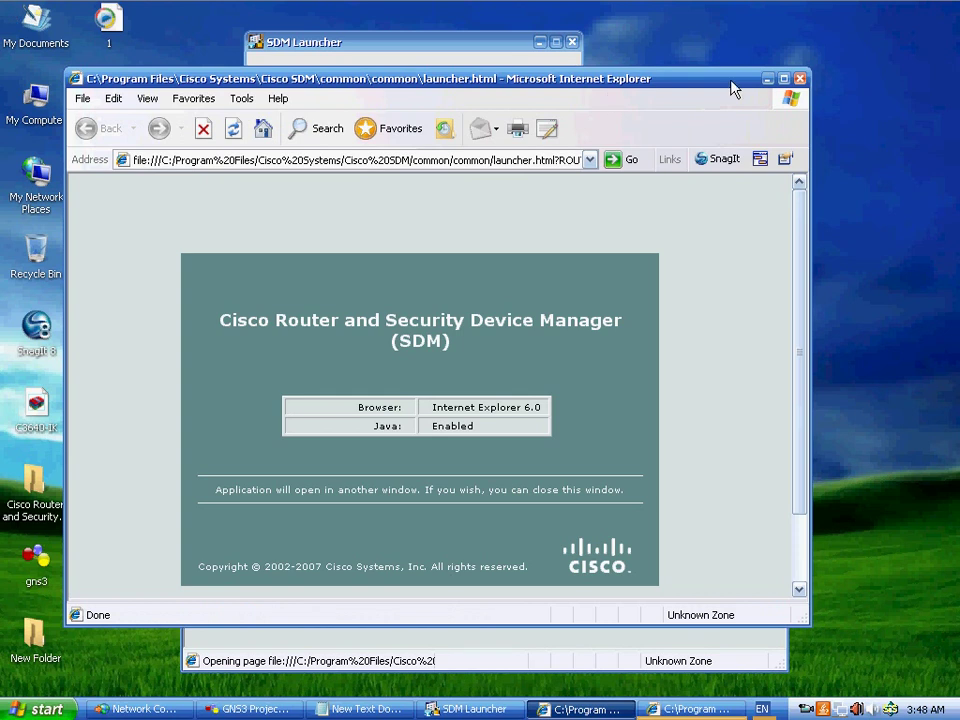
left_click_drag(733, 90, 720, 180)
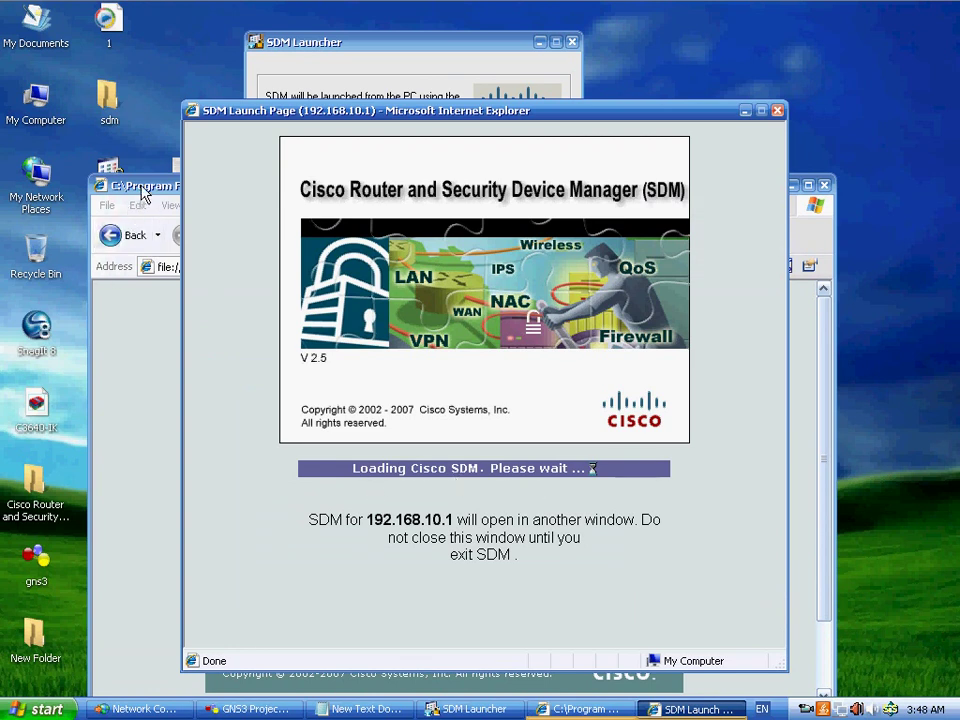
left_click_drag(143, 193, 98, 81)
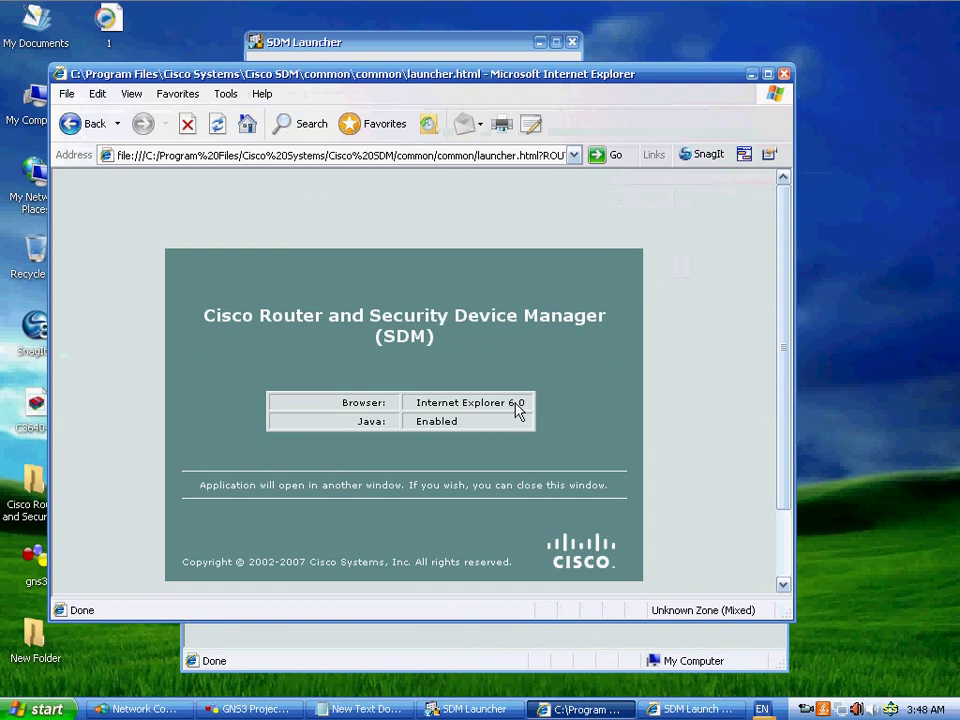
left_click(786, 78)
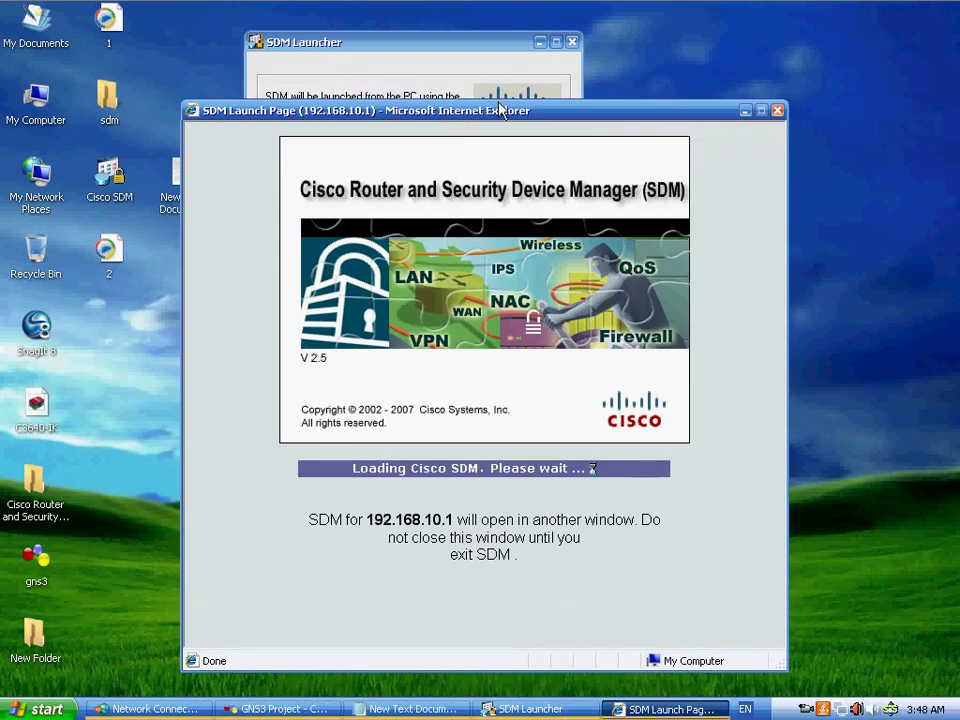
left_click_drag(498, 115, 527, 244)
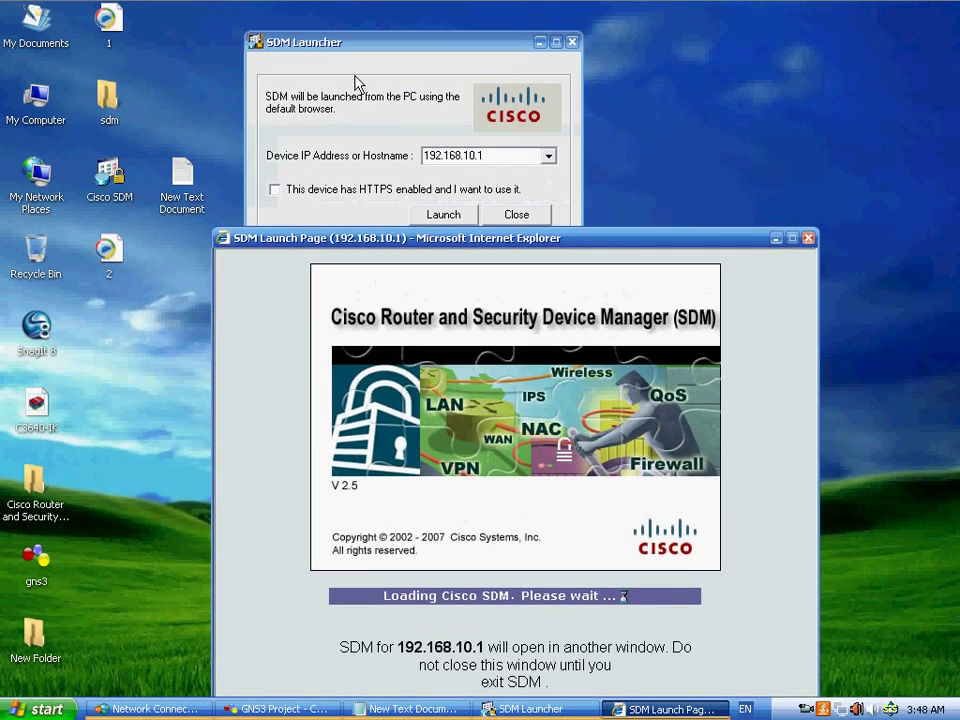
left_click(517, 214)
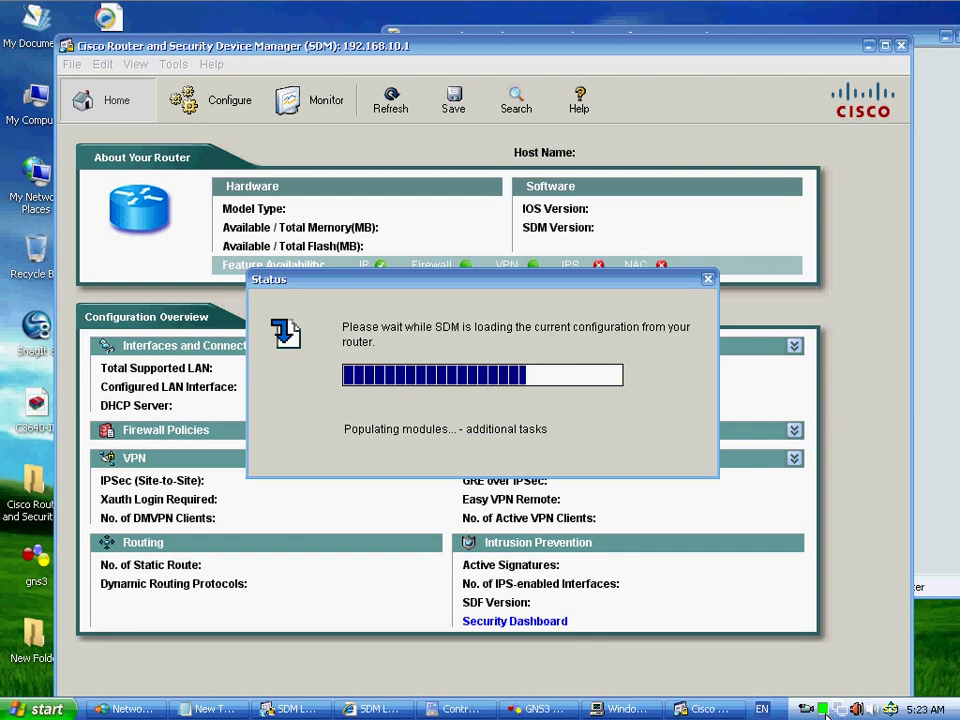
- Watch CPU usage in Task Manager while SDM loads the router configuration, then minimize it
left_click(823, 710)
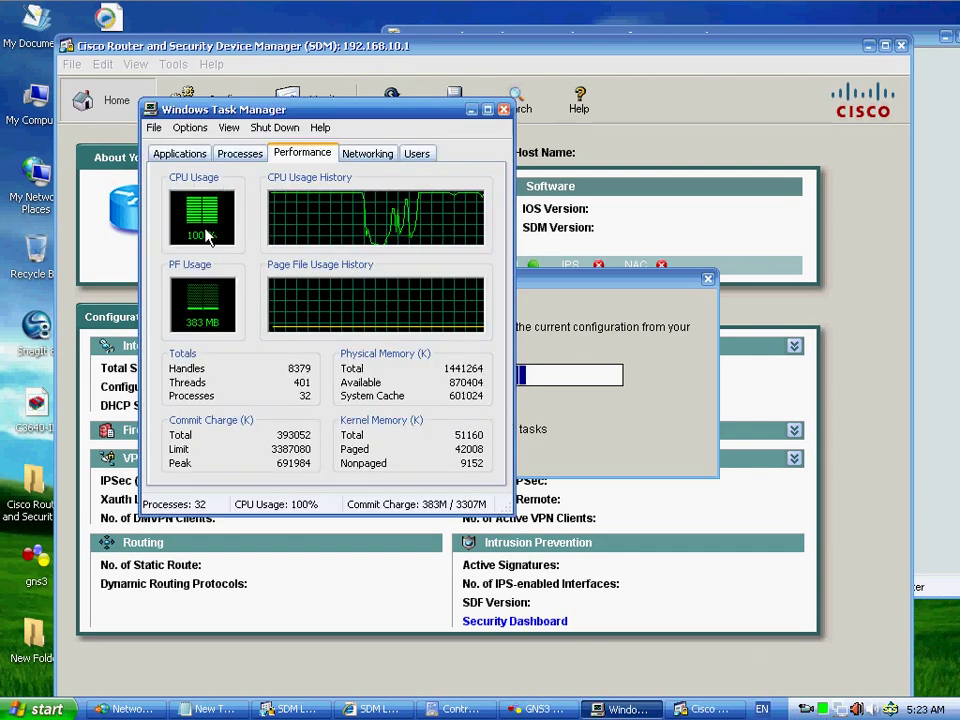
left_click_drag(295, 115, 763, 60)
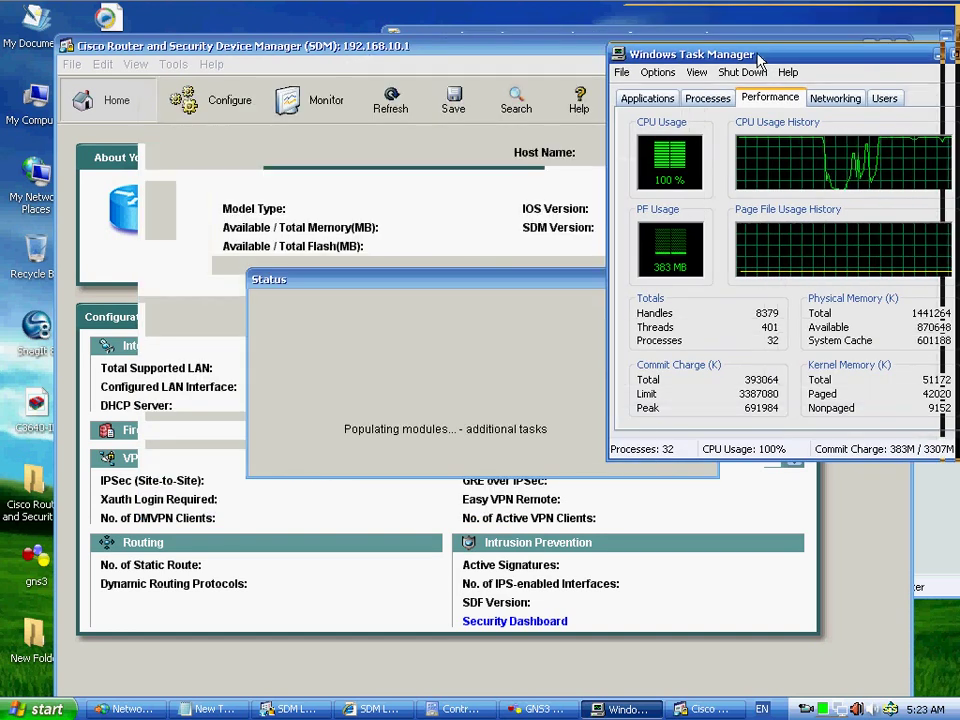
left_click_drag(758, 57, 612, 183)
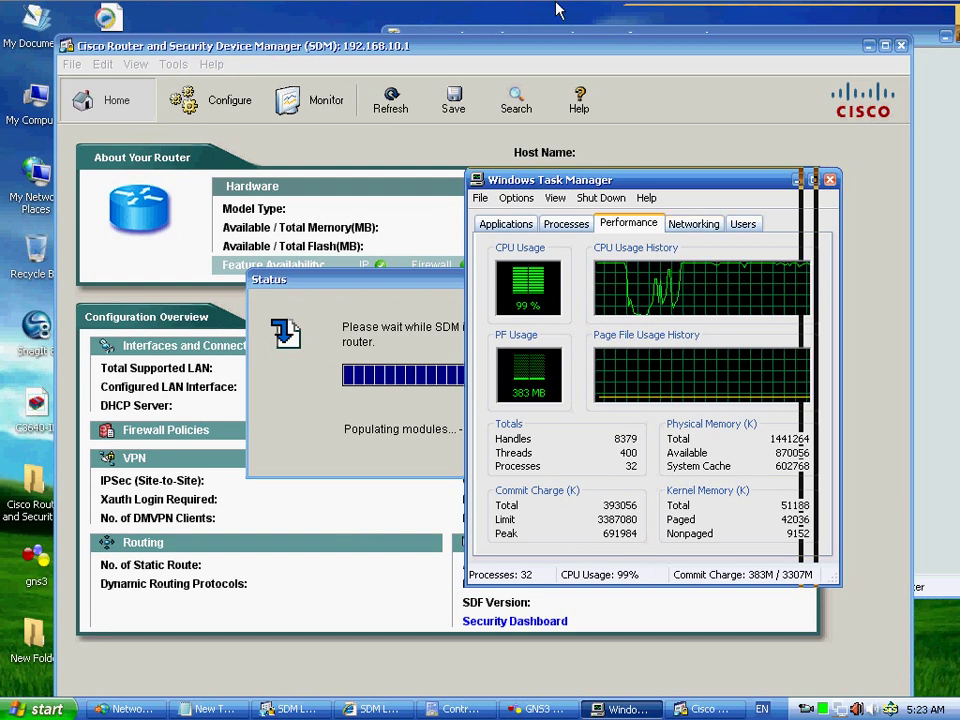
left_click_drag(617, 185, 663, 520)
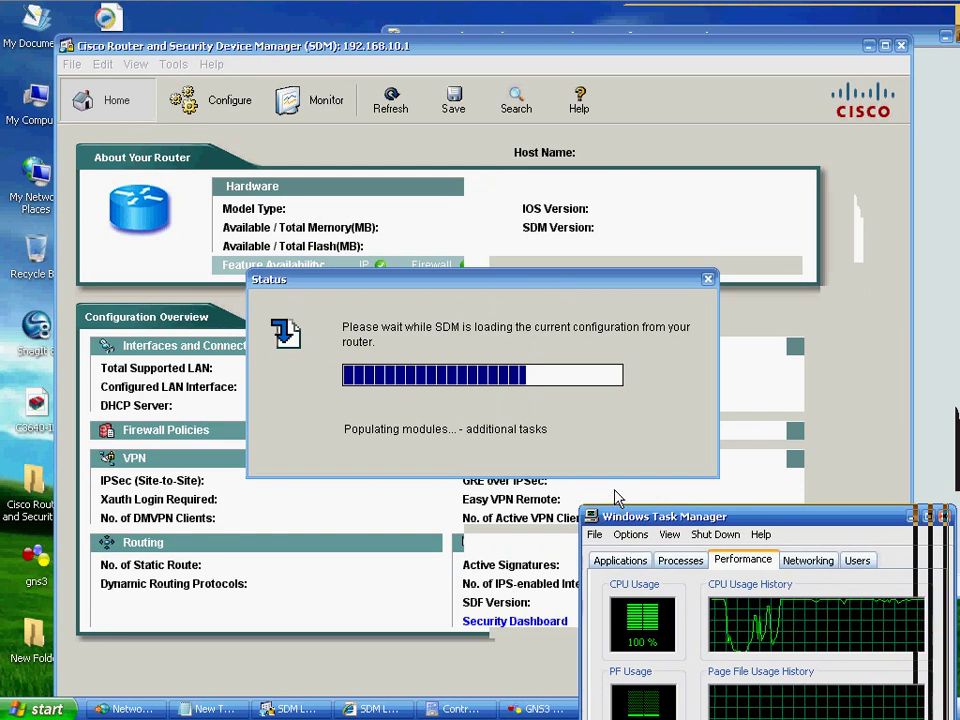
left_click_drag(632, 512, 637, 177)
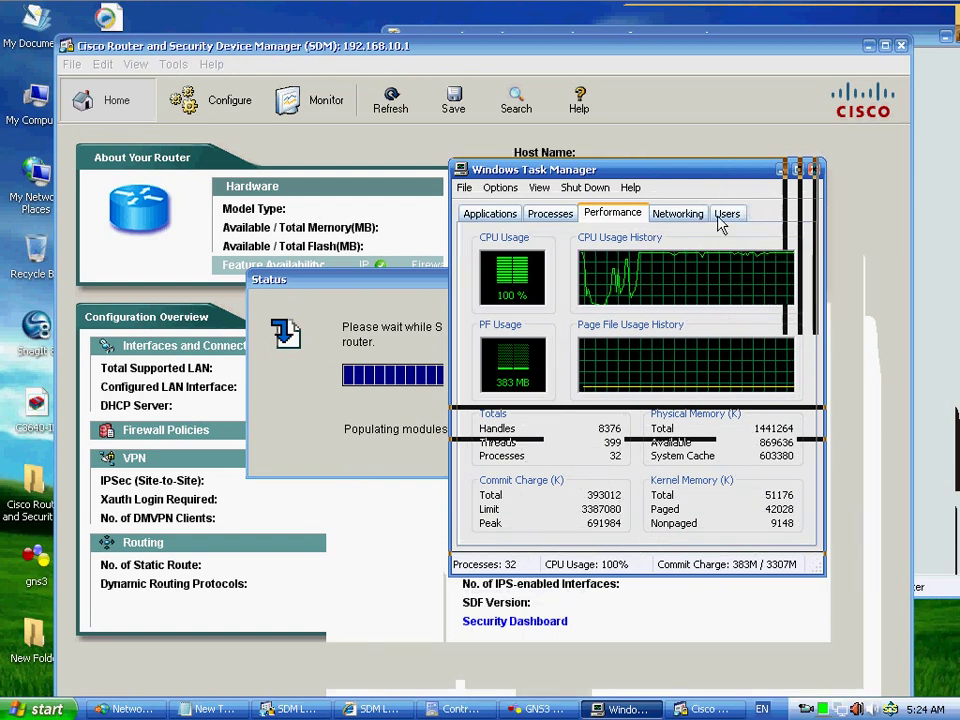
left_click_drag(680, 174, 715, 173)
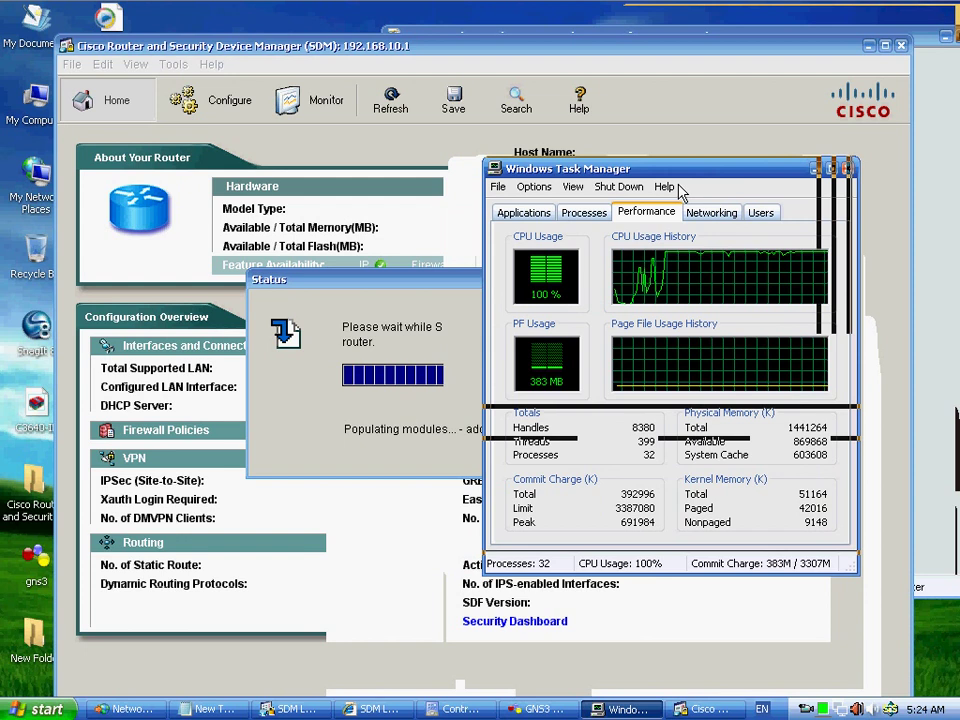
left_click(816, 169)
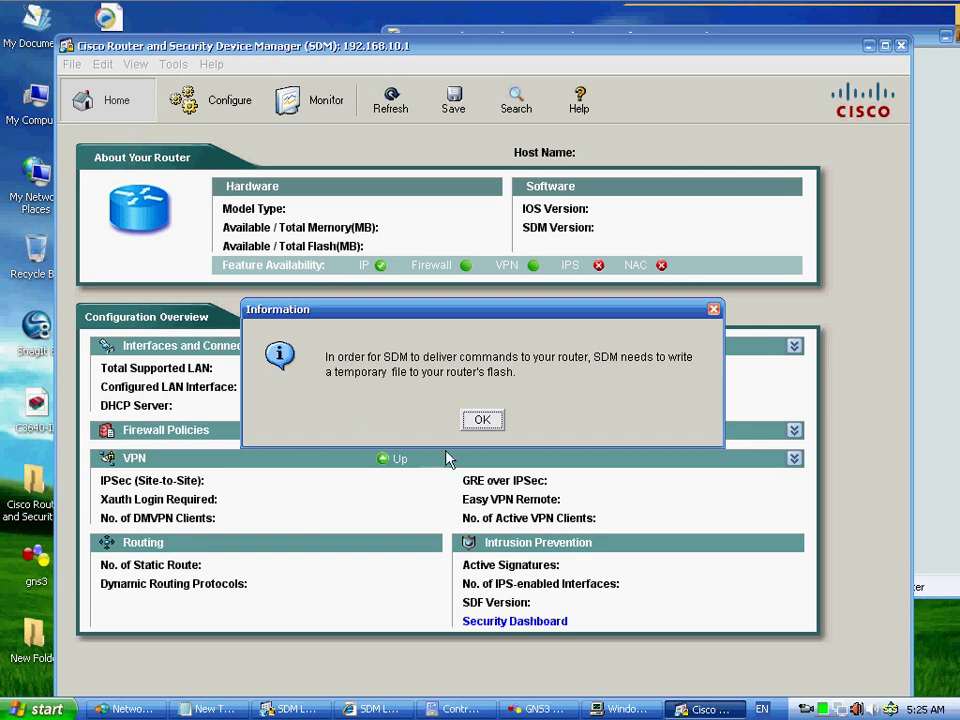
- Dismiss the flash-file notice, maximize the SDM Home page, and close Task Manager
left_click(473, 425)
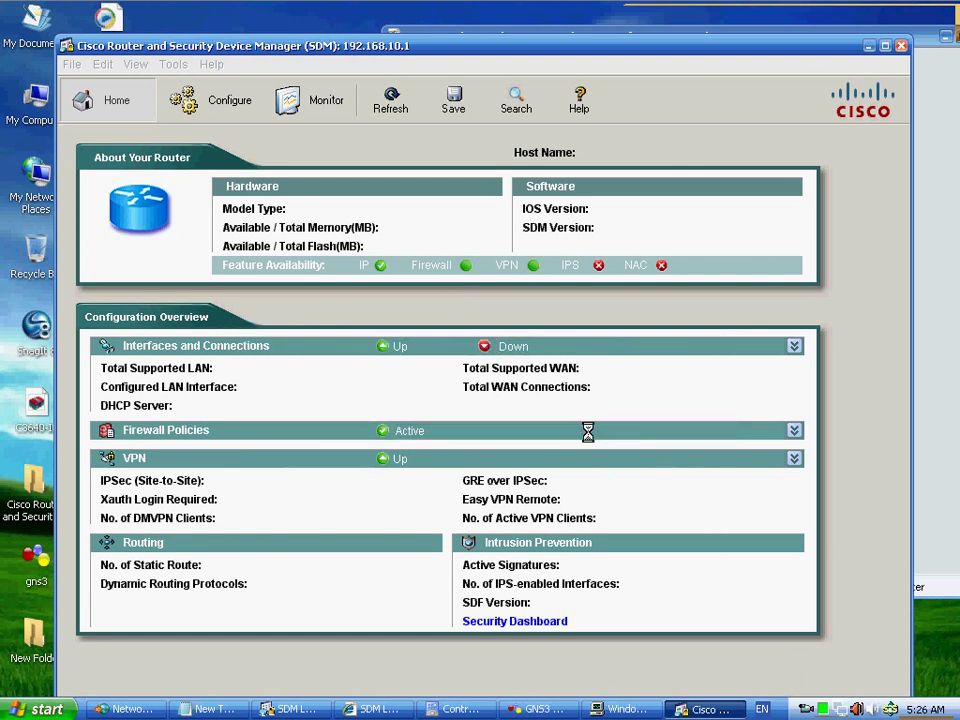
double_click(822, 710)
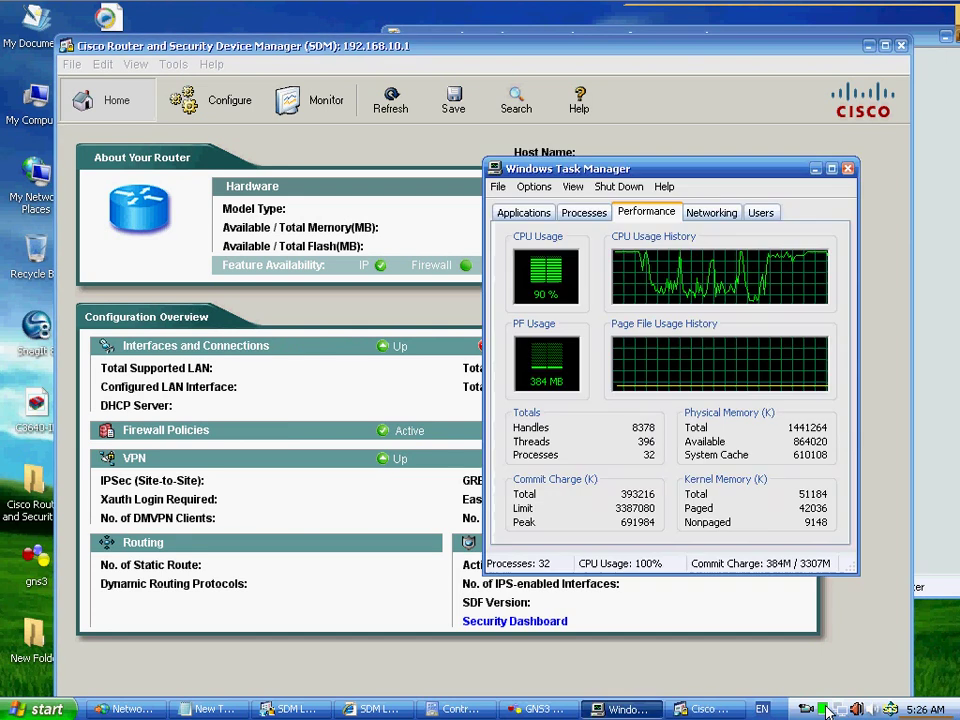
left_click_drag(648, 180, 728, 276)
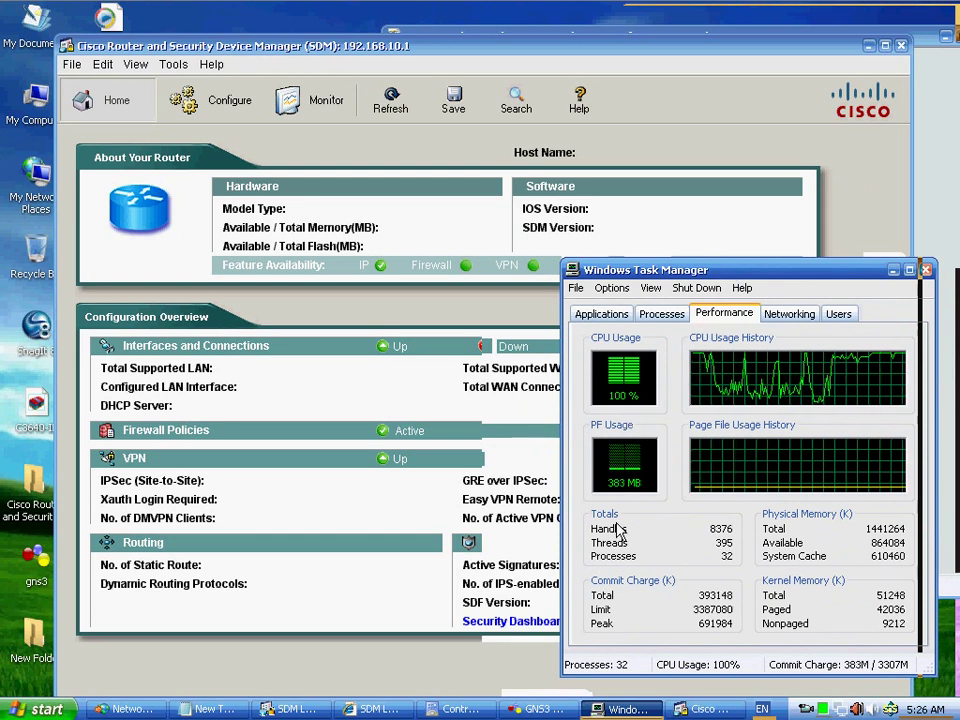
left_click(885, 47)
left_click(885, 46)
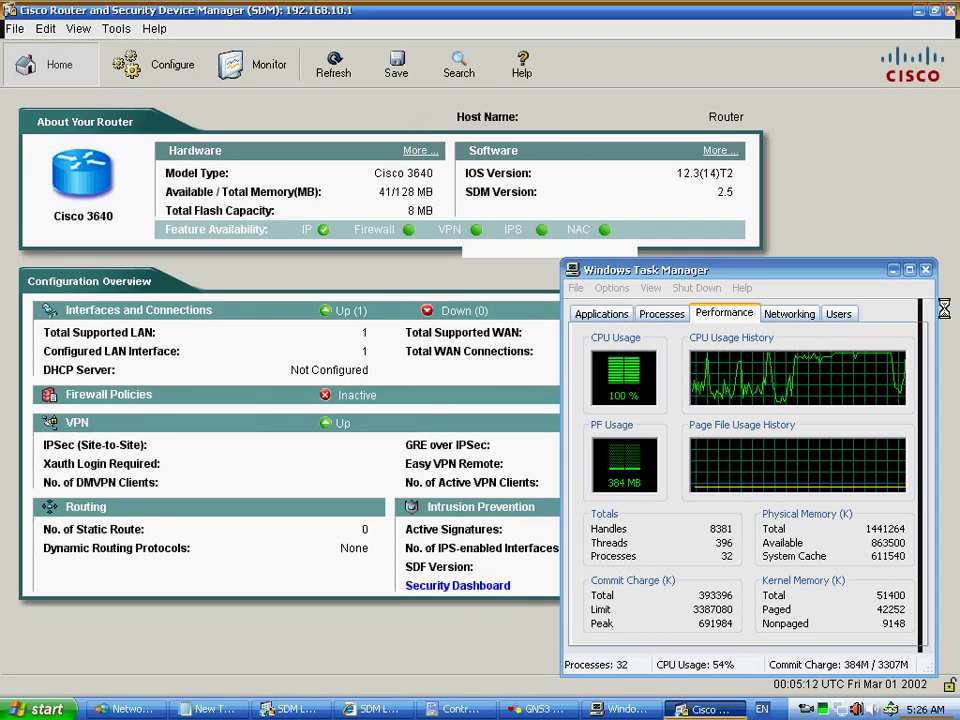
left_click(926, 279)
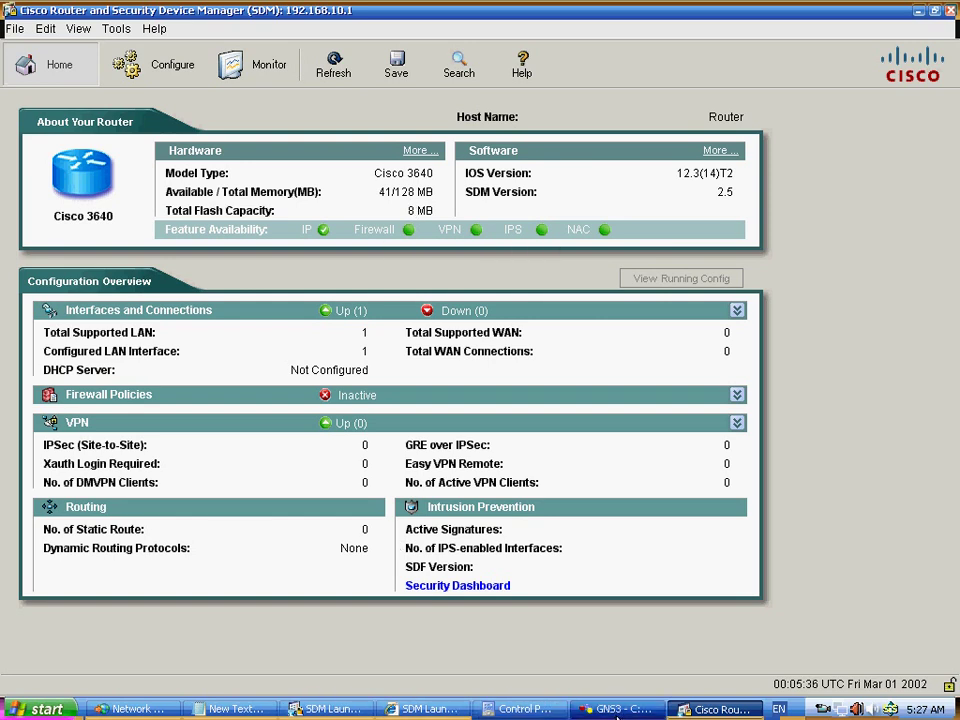
- Bring GNS3 forward and view the terminal and GUI settings in Edit > Preferences
left_click(617, 712)
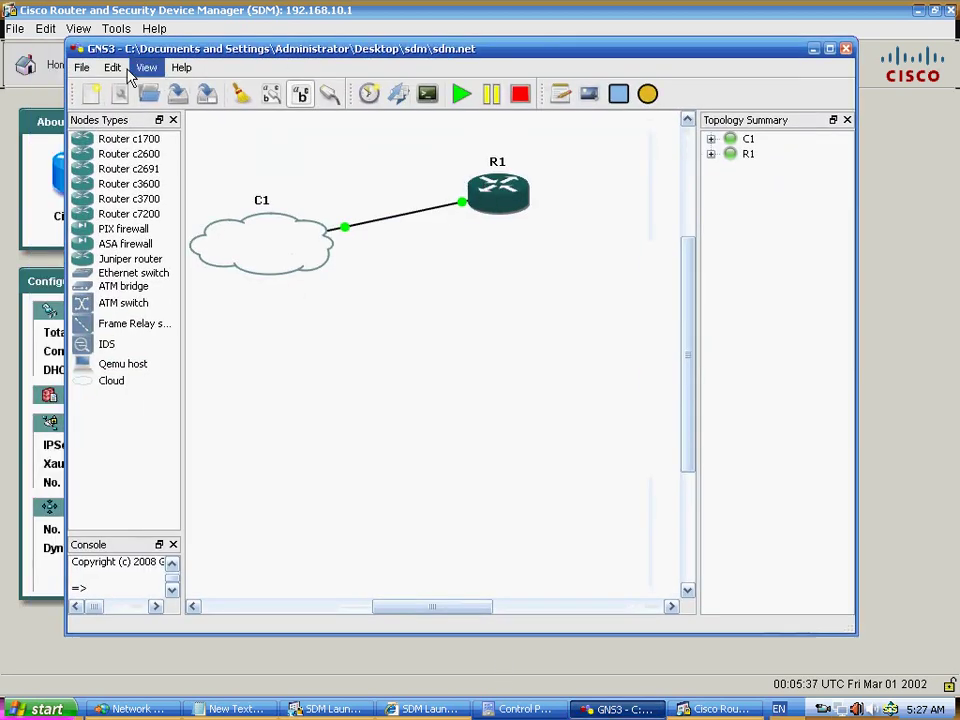
left_click(112, 67)
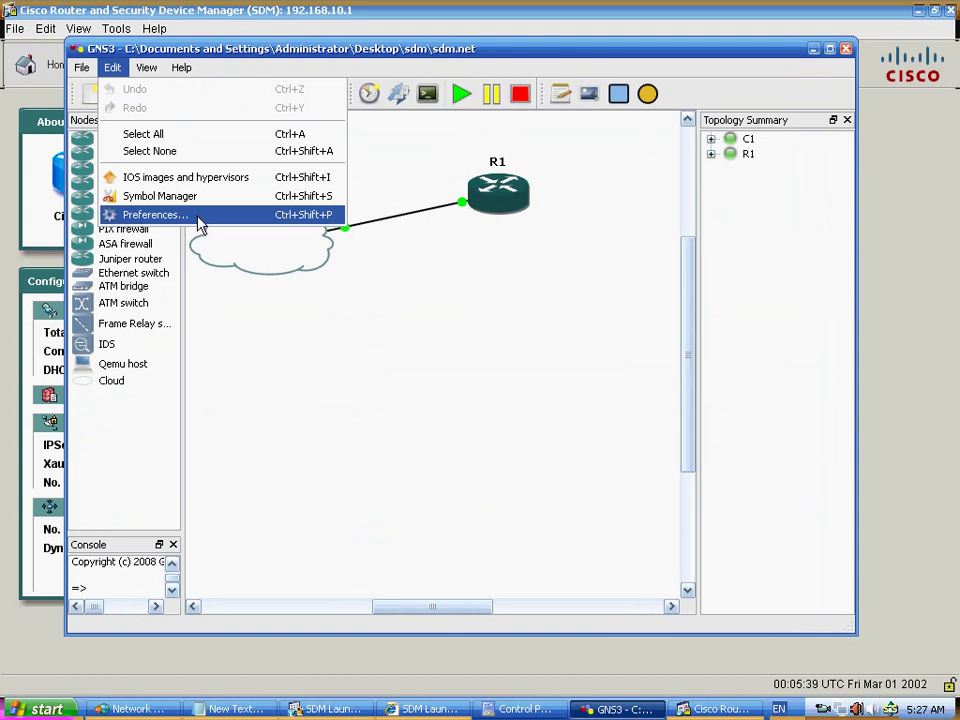
left_click(190, 220)
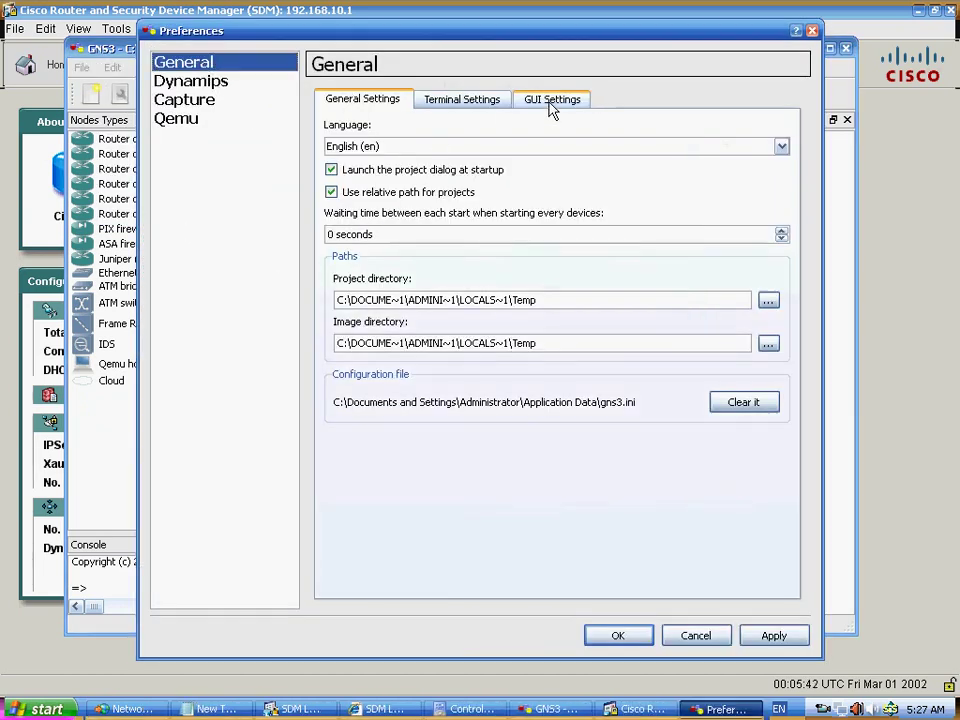
left_click(462, 101)
left_click(552, 100)
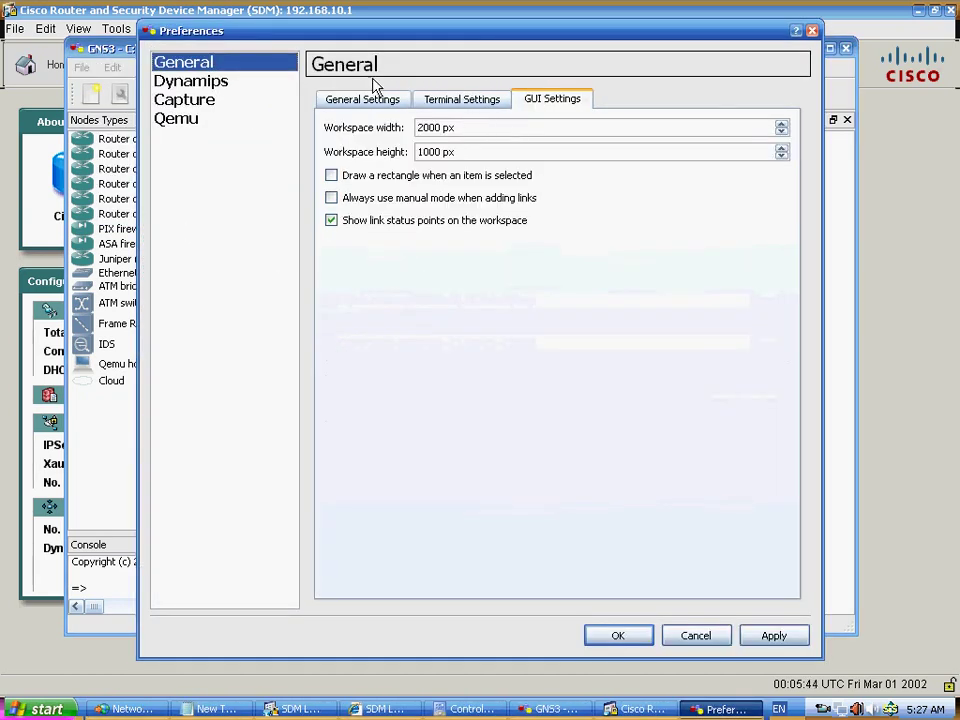
- Browse the Dynamips and General preference tabs, then cancel without changes
left_click(201, 81)
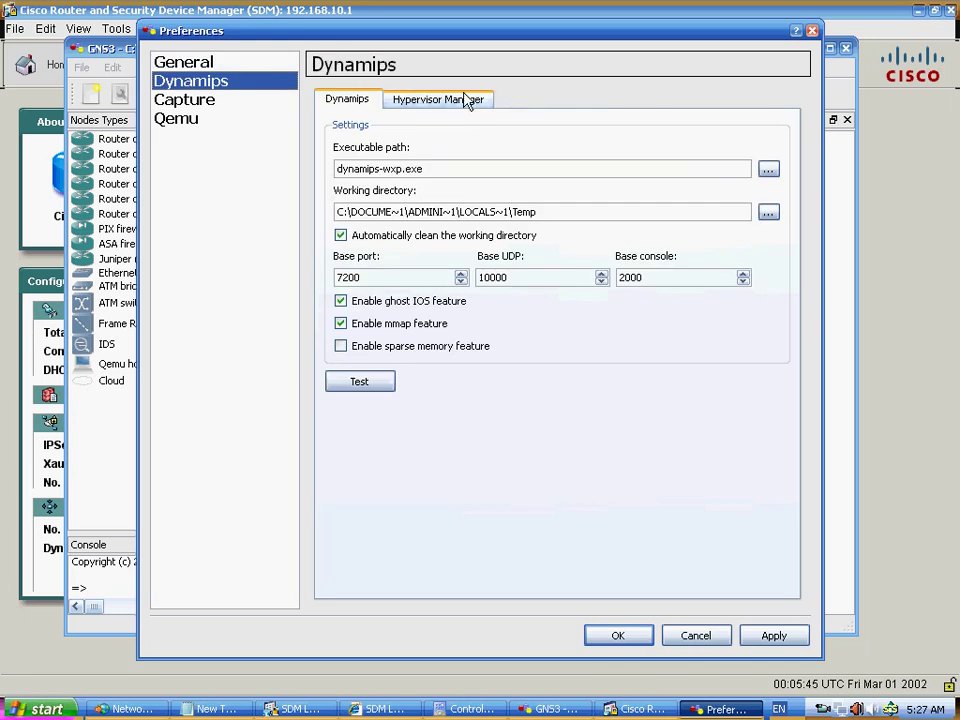
left_click(472, 101)
left_click(354, 101)
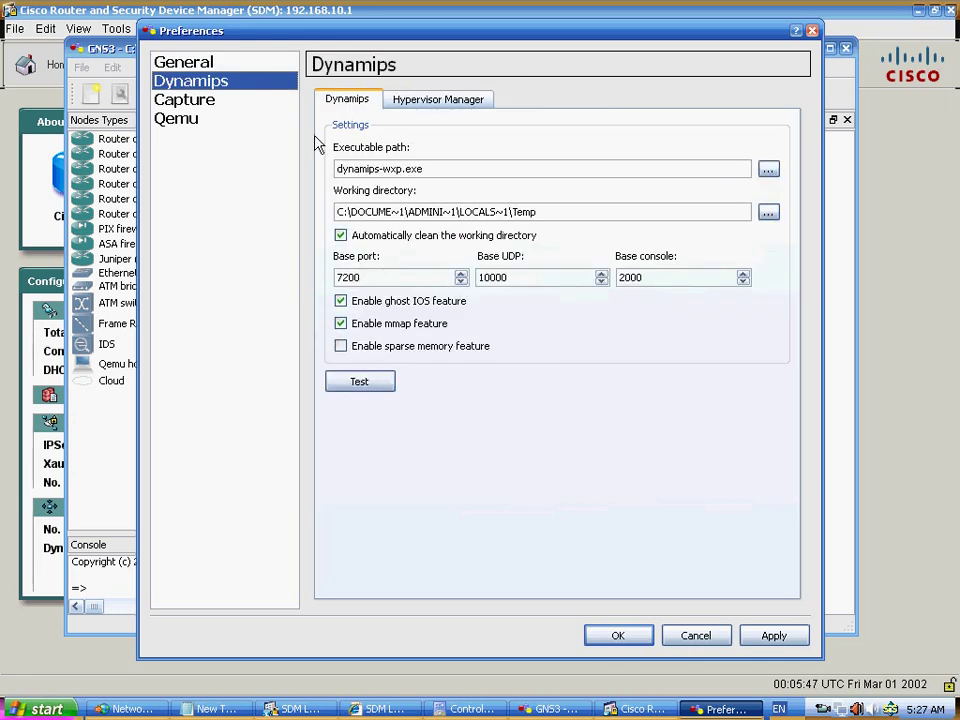
left_click(189, 62)
left_click(360, 101)
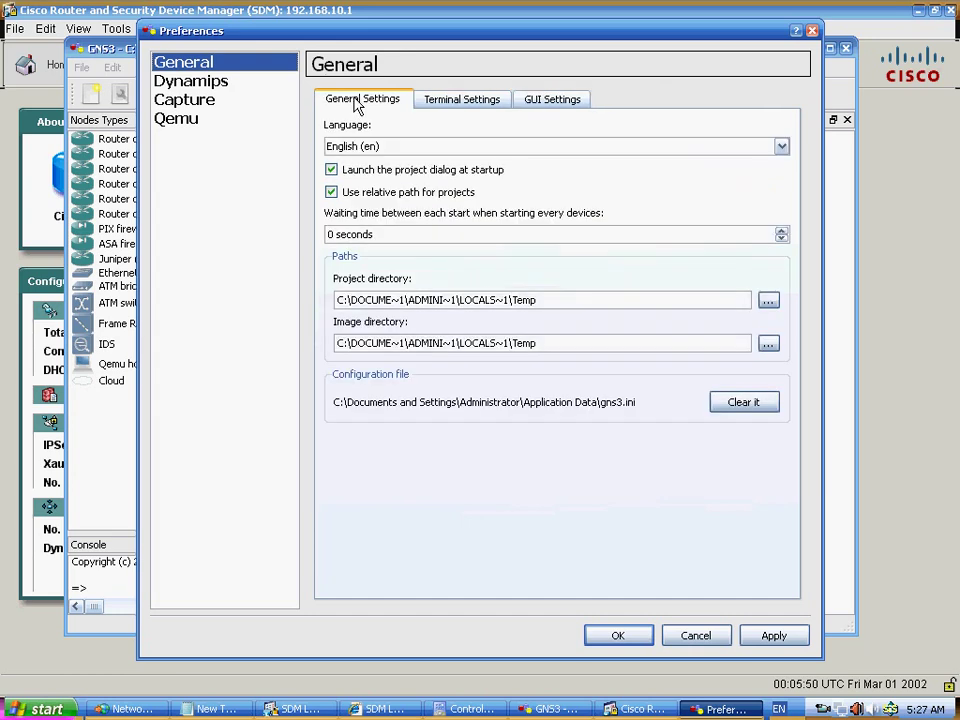
left_click(433, 103)
left_click(545, 101)
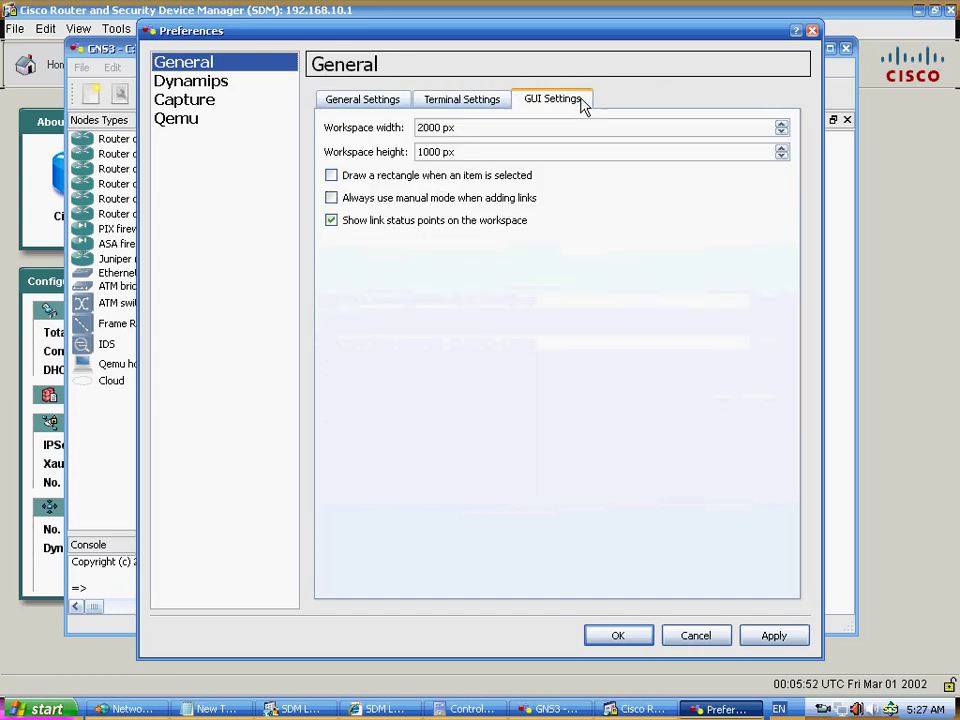
left_click(712, 634)
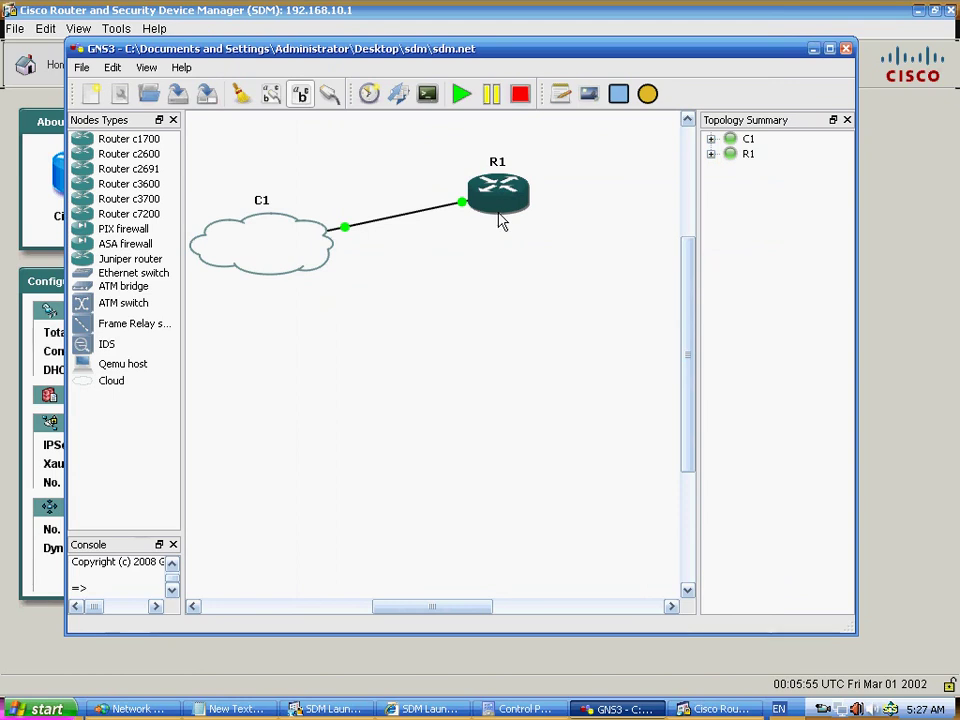
right_click(496, 208)
left_click(521, 221)
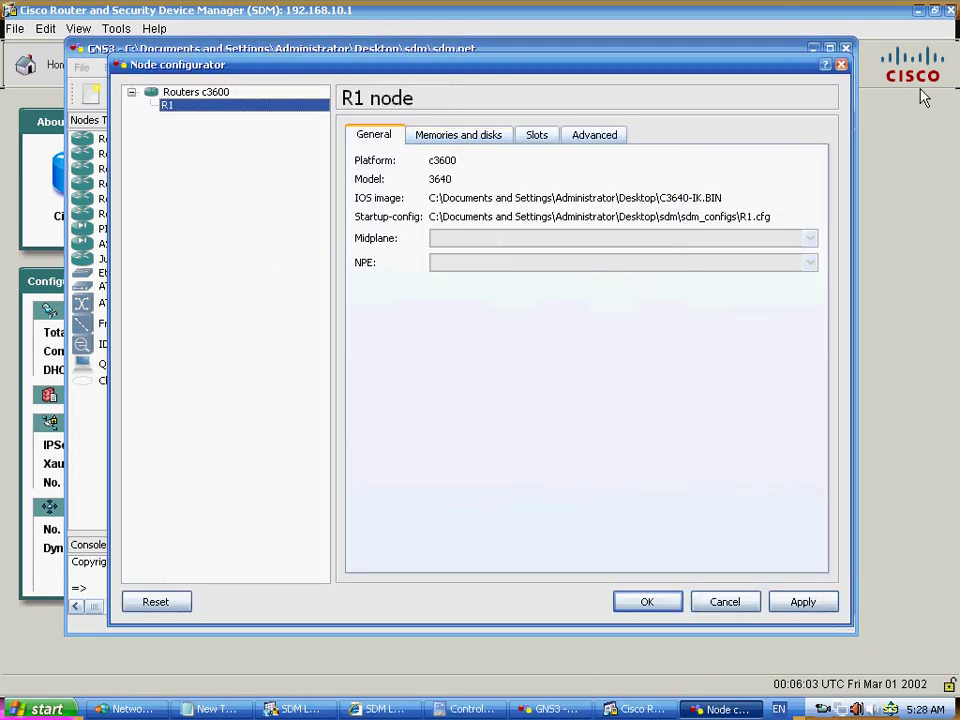
left_click(843, 66)
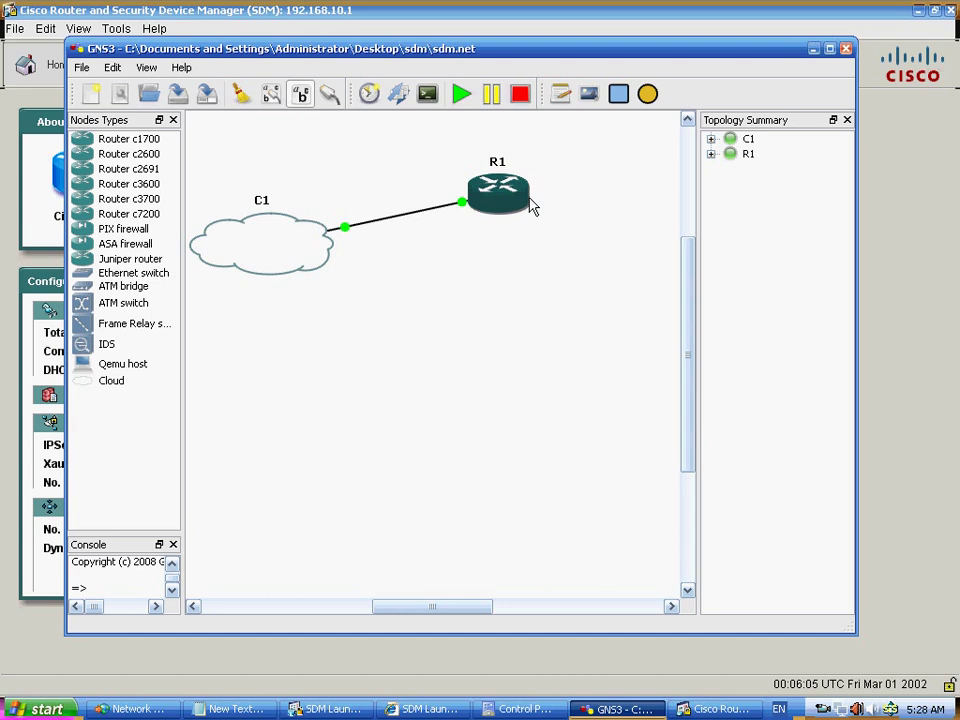
right_click(531, 206)
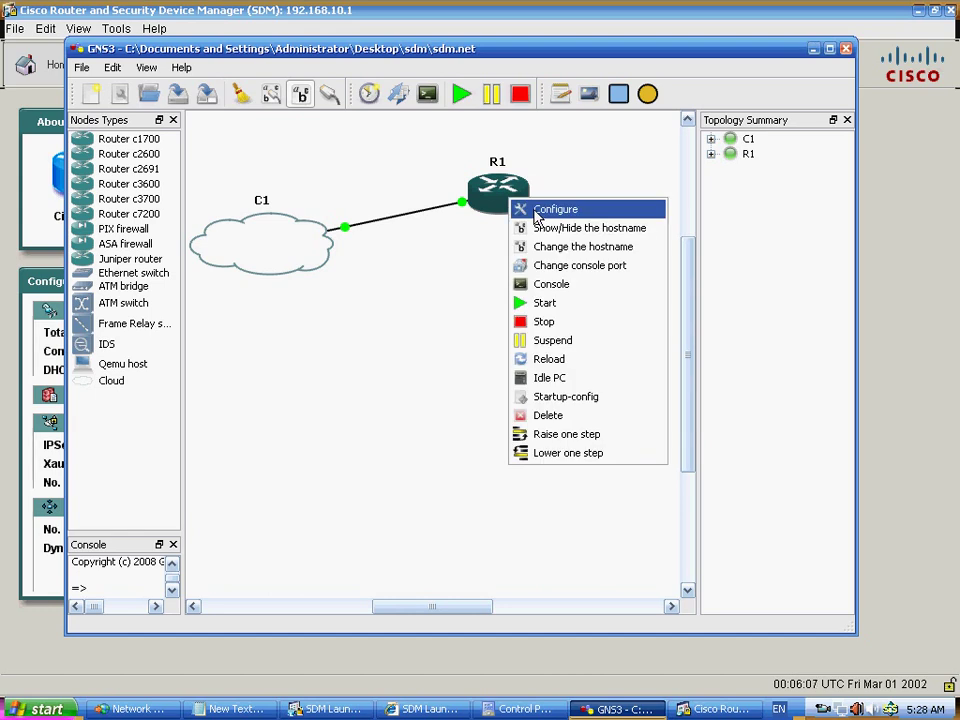
left_click(536, 212)
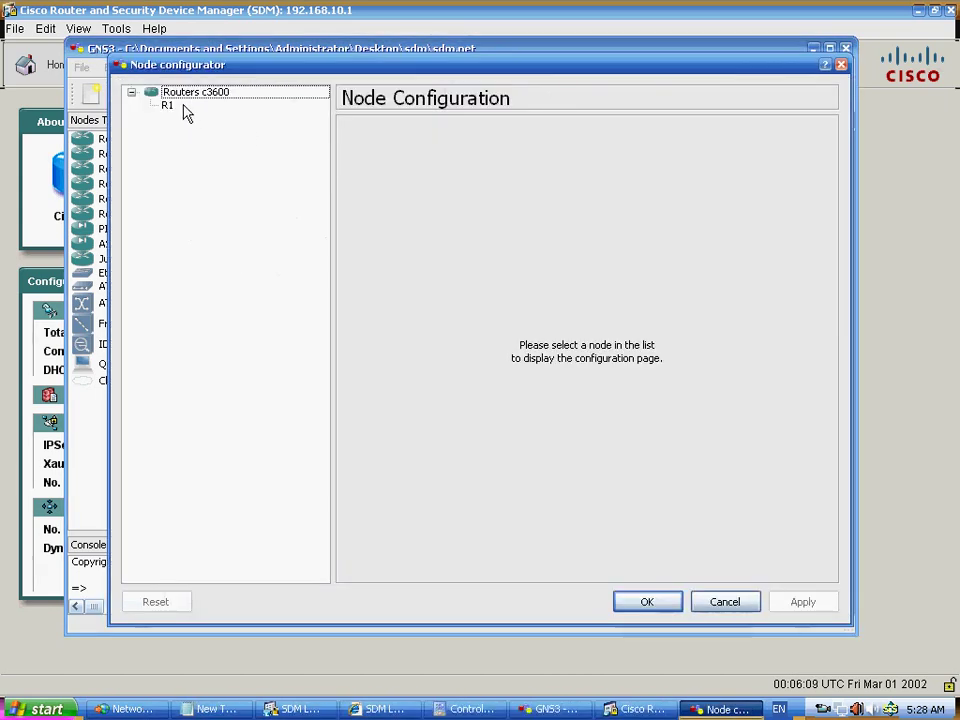
left_click(168, 106)
left_click(536, 137)
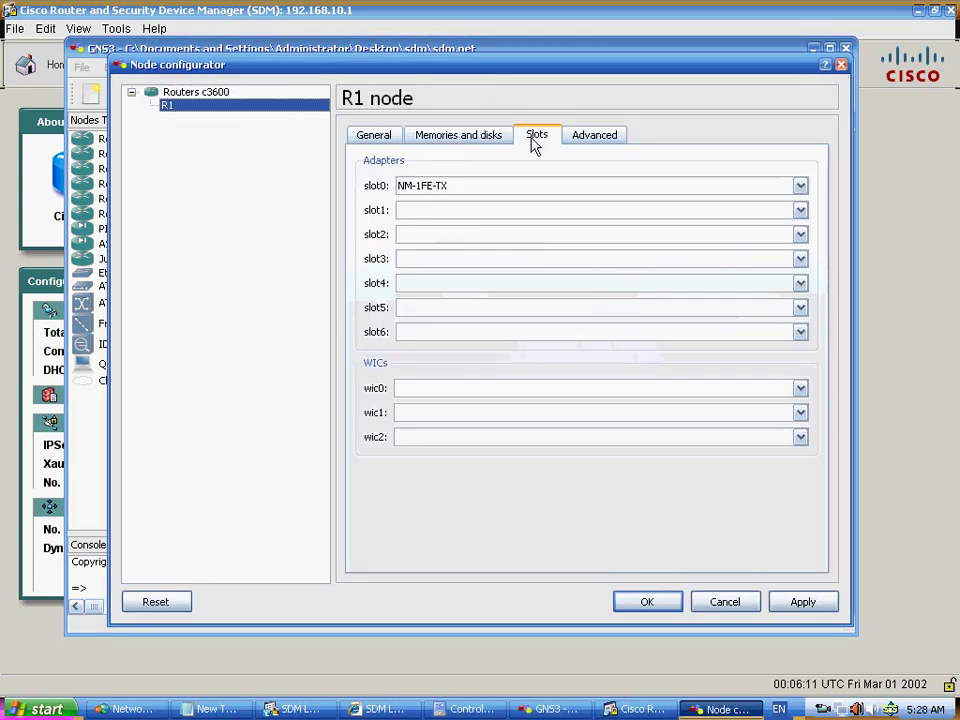
left_click(460, 137)
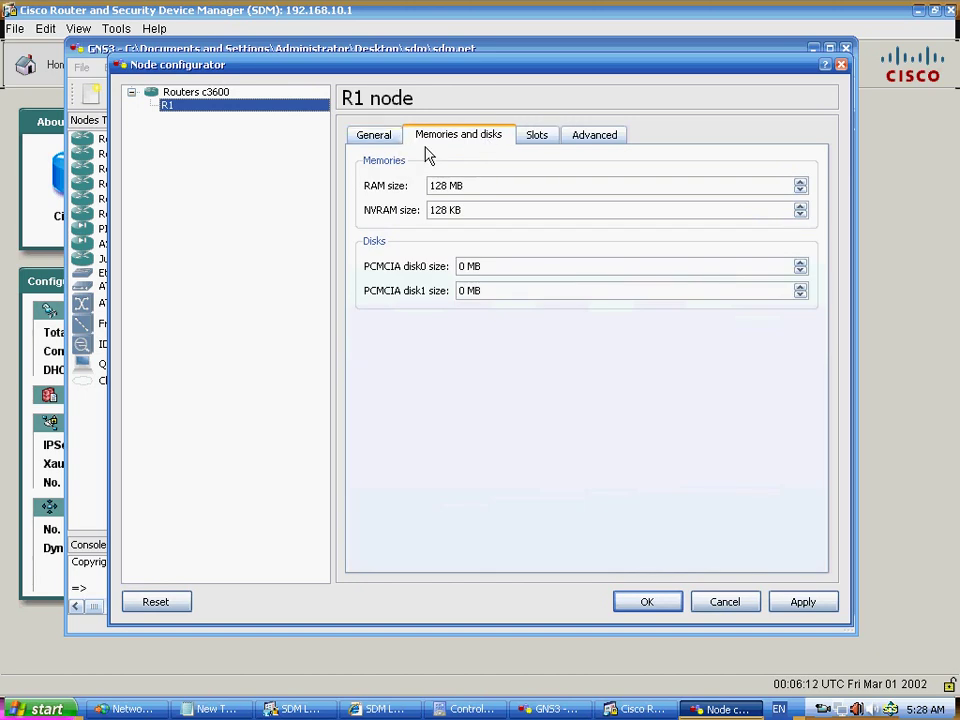
left_click(470, 186)
left_click_drag(476, 185, 385, 186)
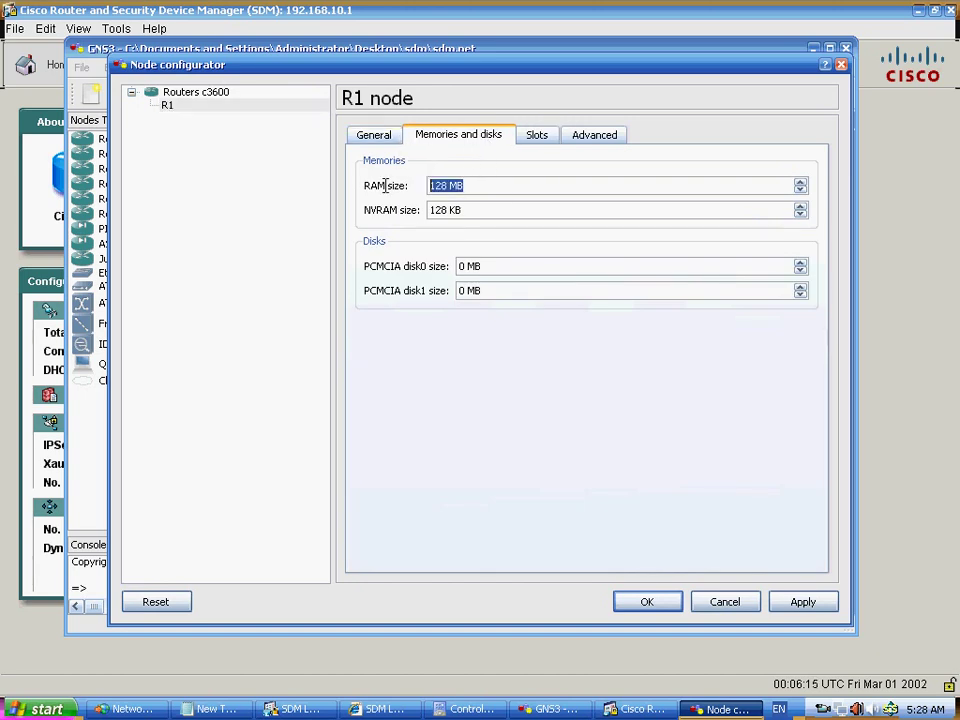
left_click(470, 210)
left_click_drag(470, 210, 421, 215)
left_click(489, 185)
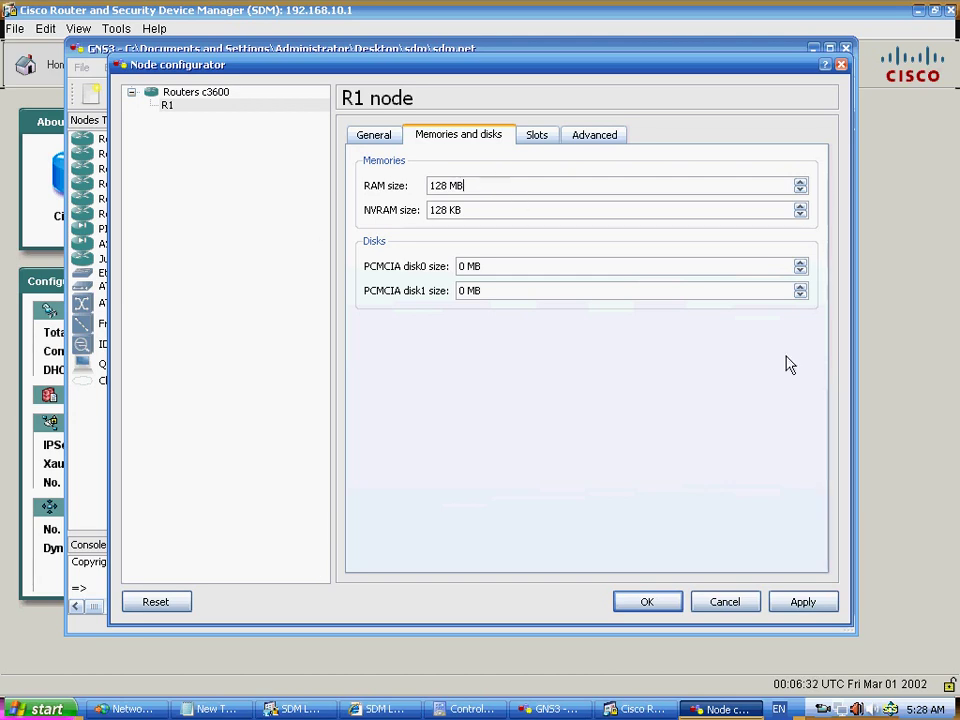
left_click(723, 603)
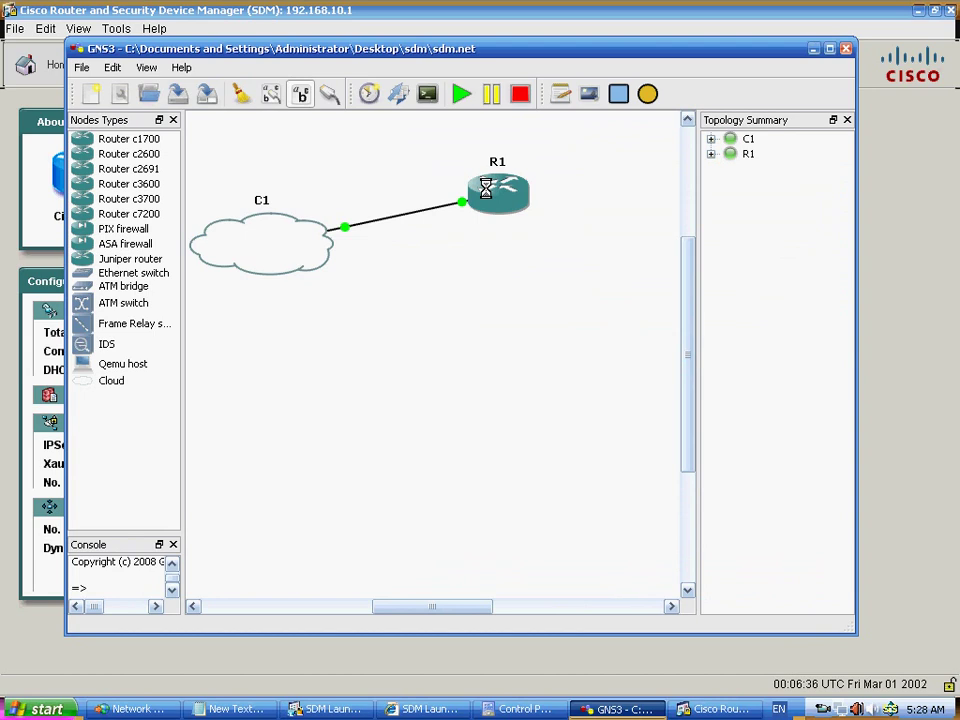
- Minimize GNS3 to show the SDM Home page with 41 of 128 MB memory available
left_click(813, 48)
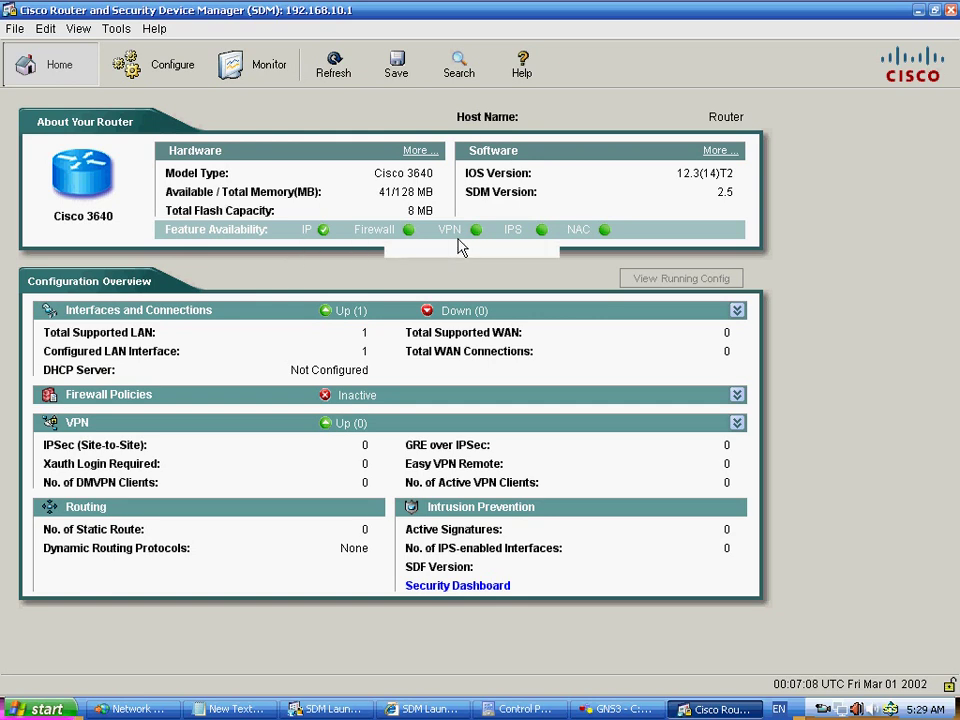
- Switch from SDM to the GNS3 sdm.net topology with cloud C1 and router R1
mouse_move(514, 242)
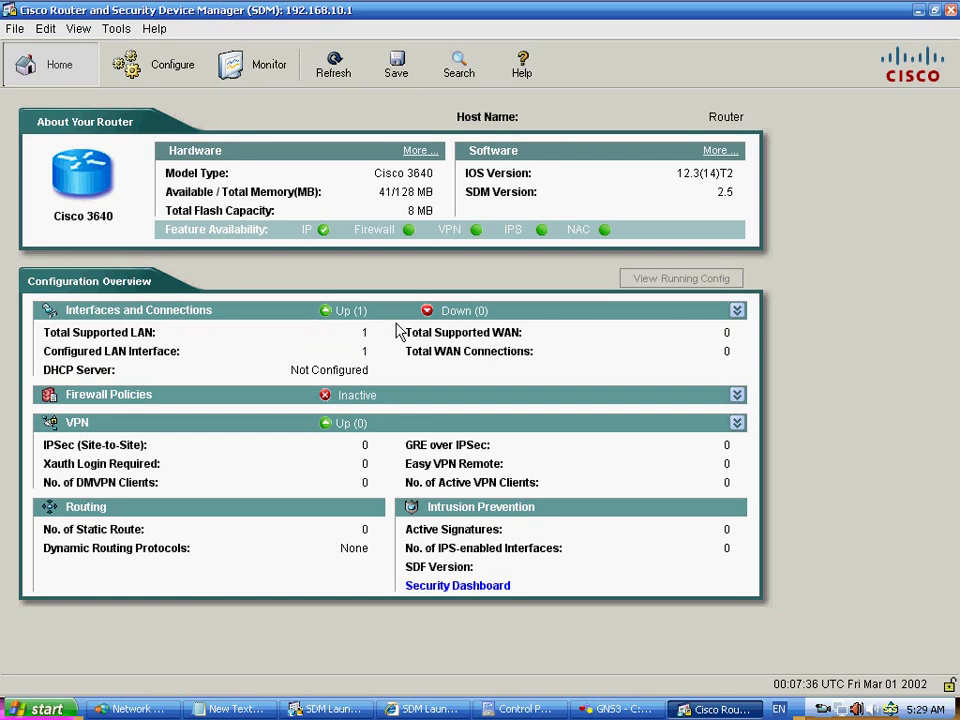
left_click(605, 711)
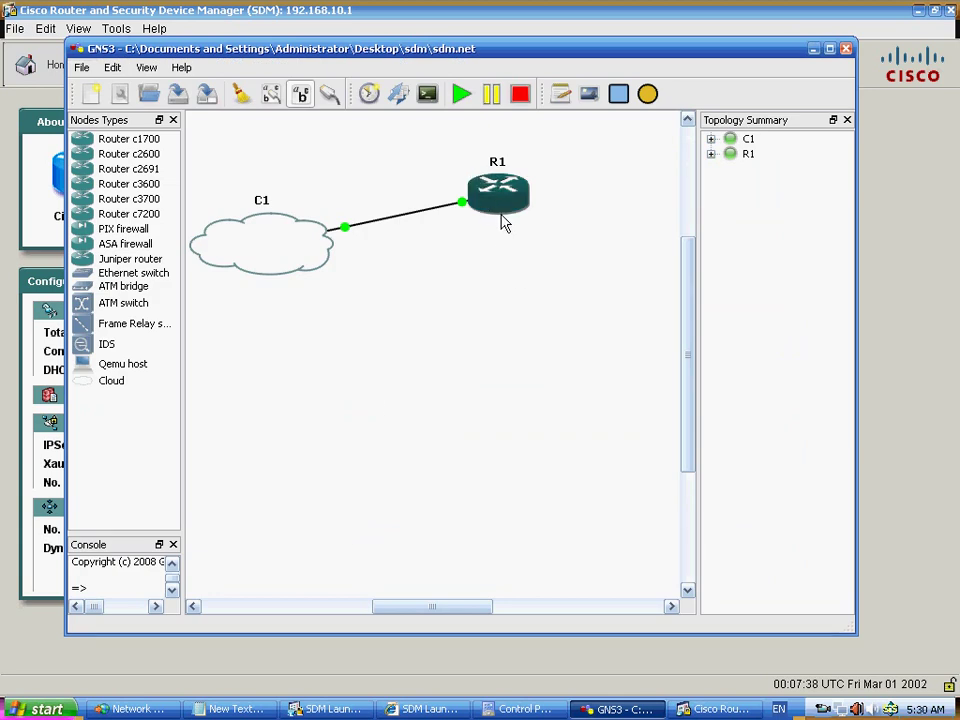
- Inspect router R1's node settings and adapter slots, then return to the SDM Home page
right_click(505, 223)
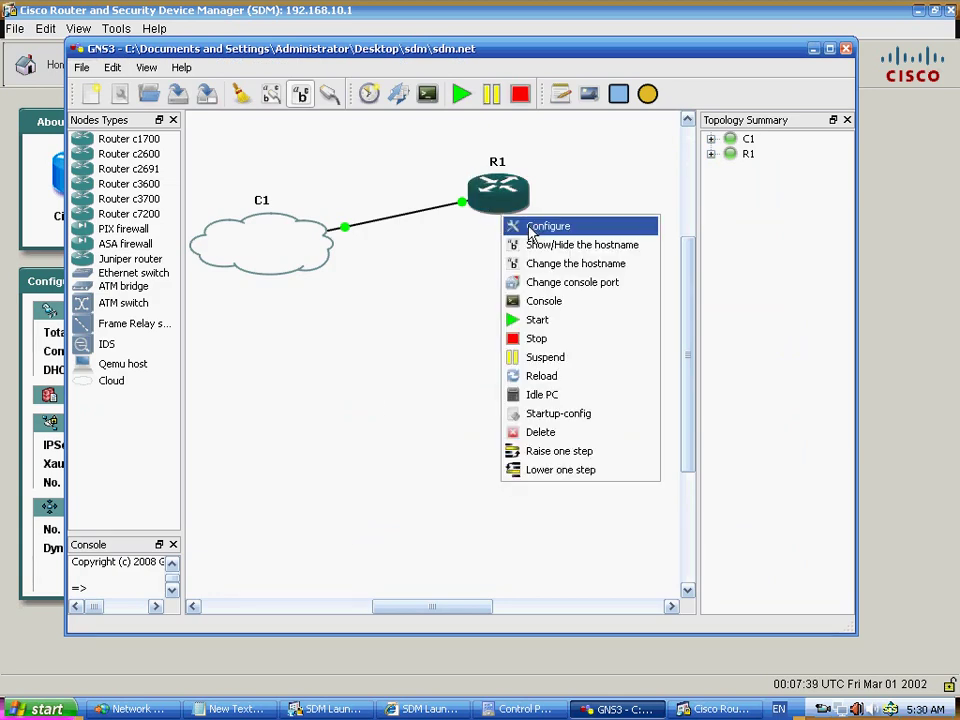
left_click(518, 226)
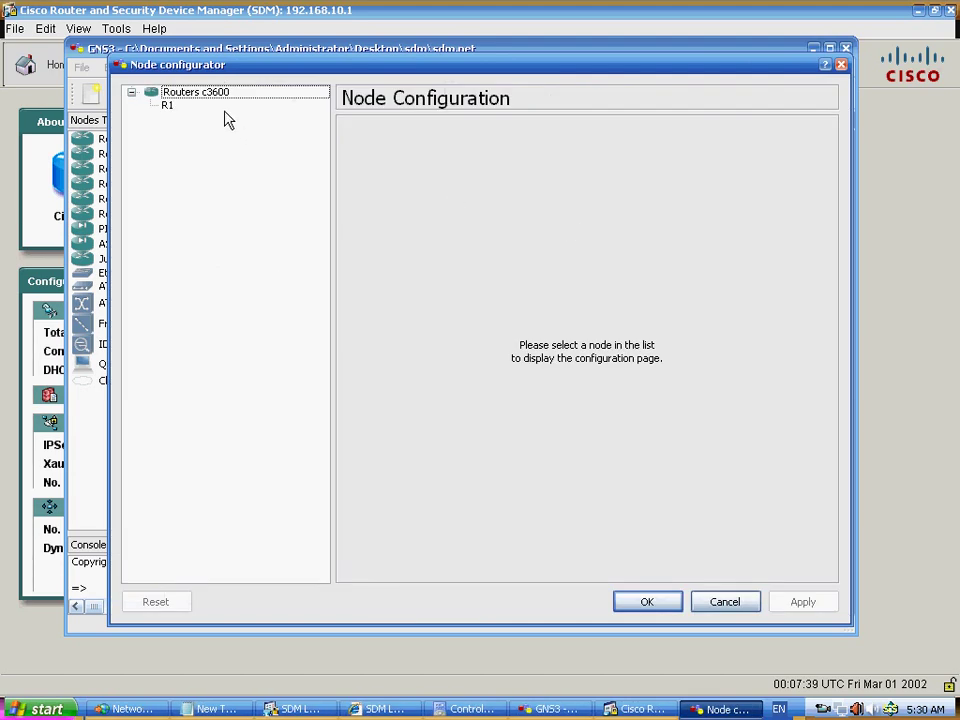
left_click(217, 108)
left_click(537, 134)
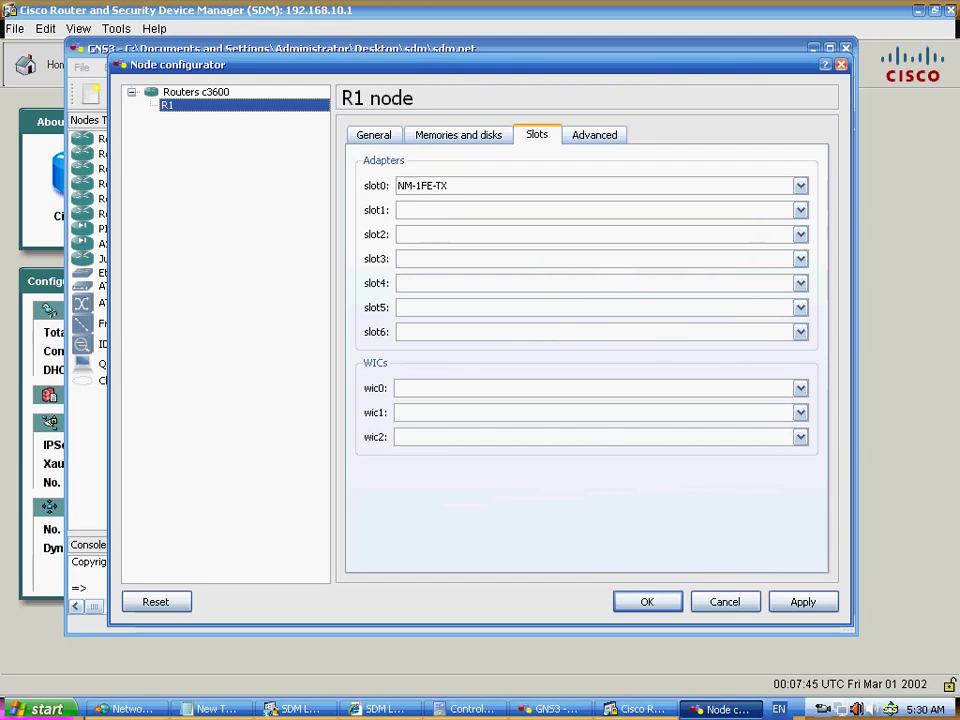
left_click(724, 602)
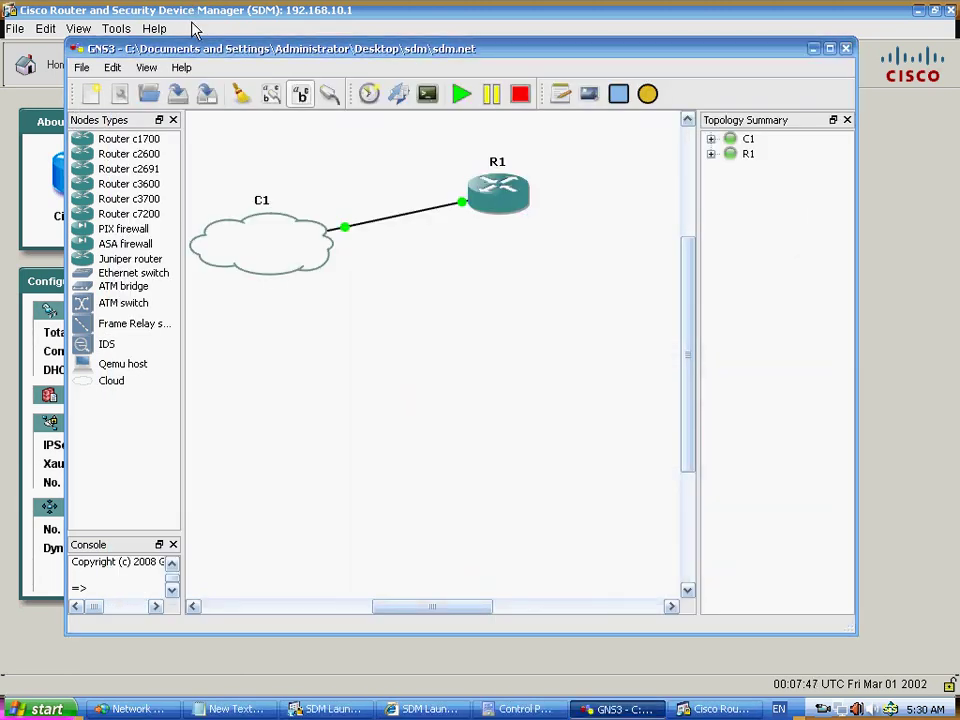
left_click(145, 12)
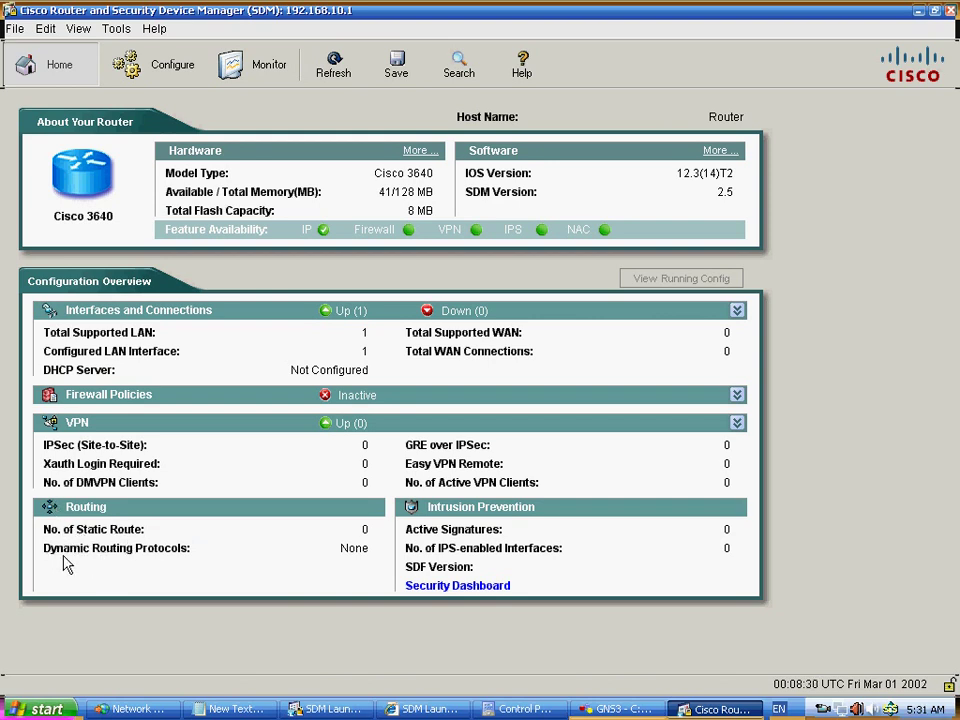
- From the Security Dashboard, list the interfaces, showing FastEthernet0/0 at 192.168.10.1/255.255.255.0
left_click(437, 587)
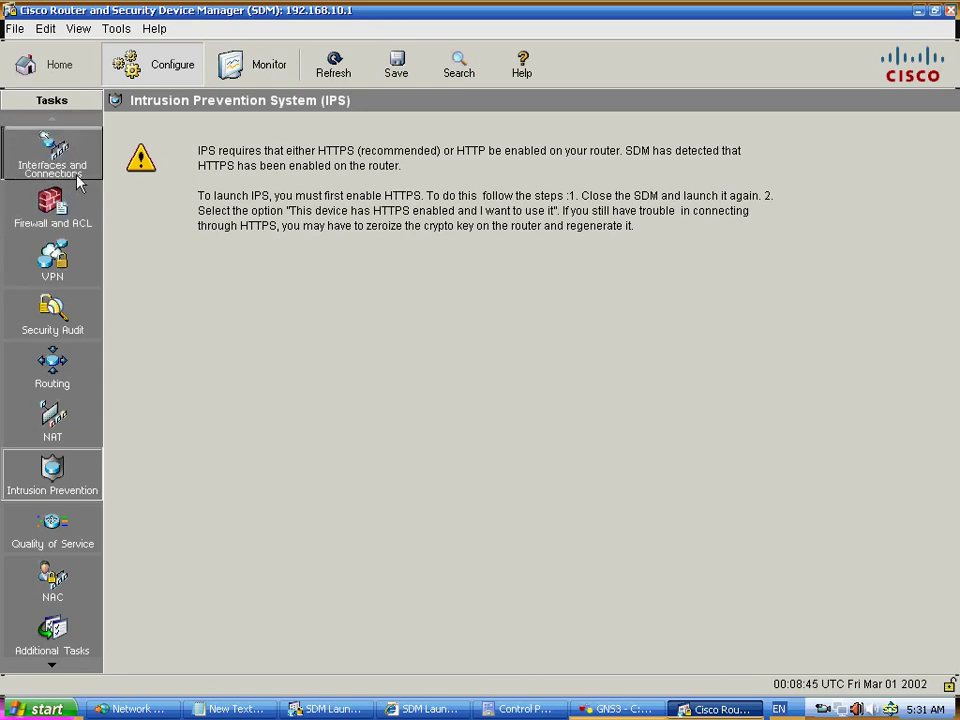
left_click(55, 160)
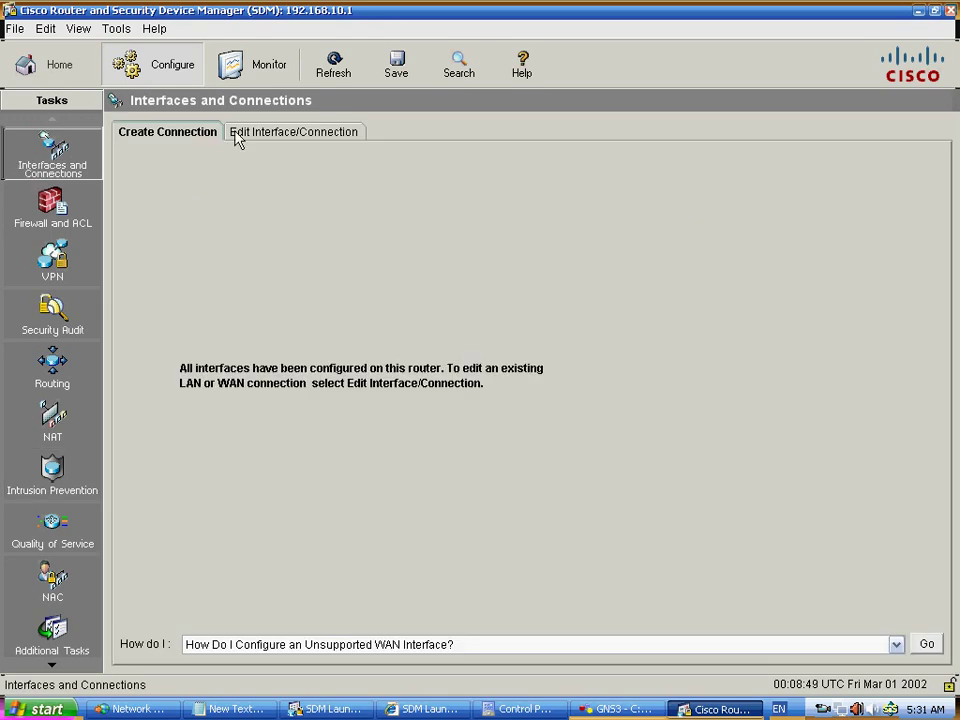
left_click(244, 140)
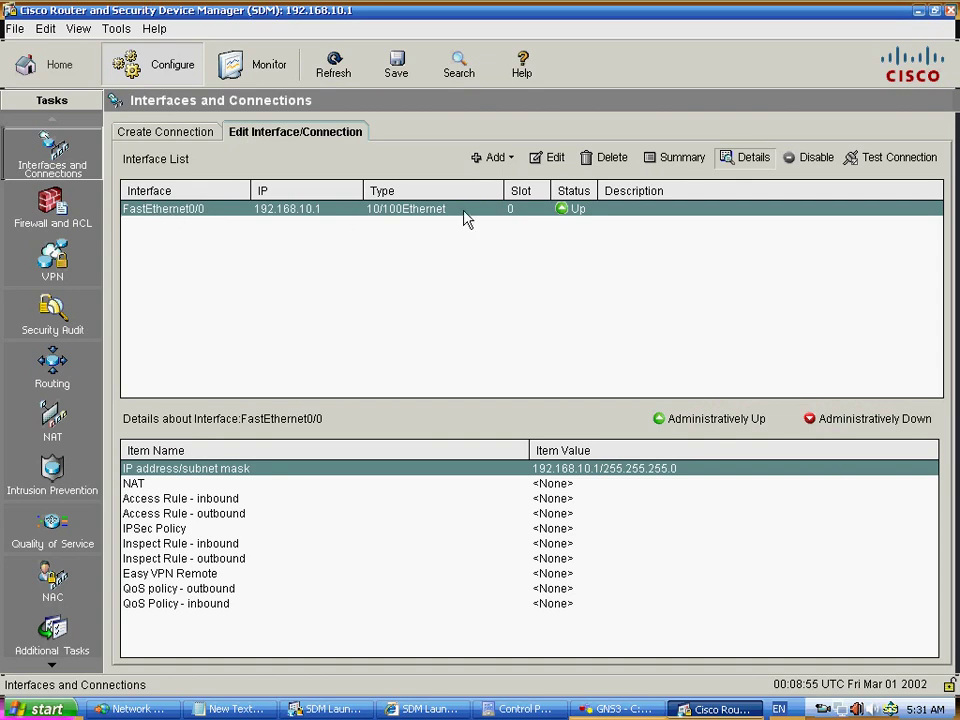
- Edit FastEthernet0/0 and confirm it as a LAN interface
left_click(549, 158)
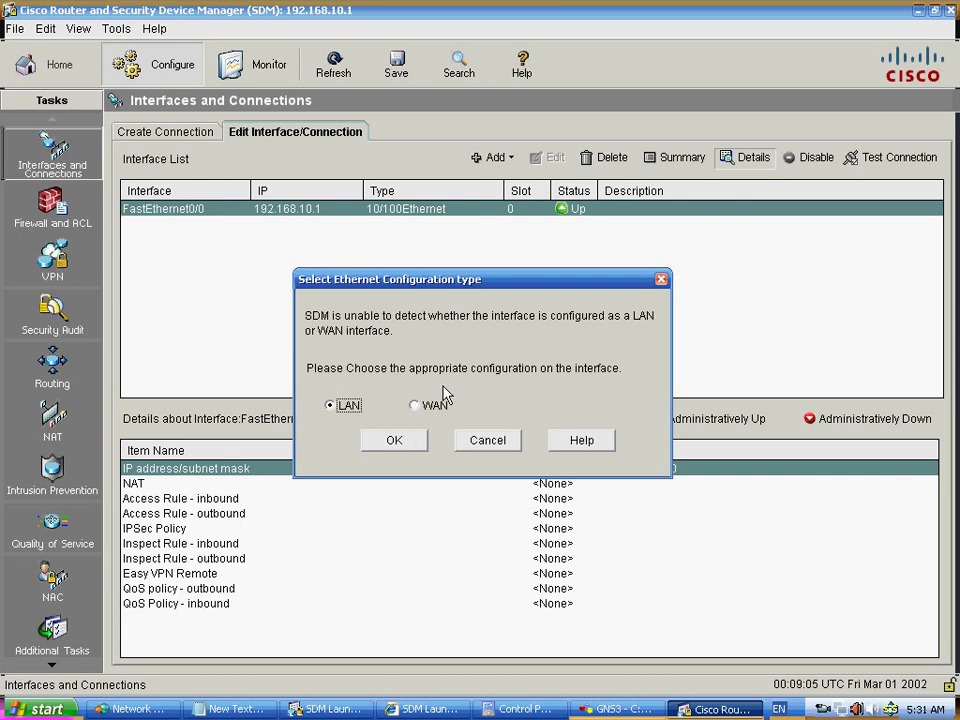
left_click(393, 441)
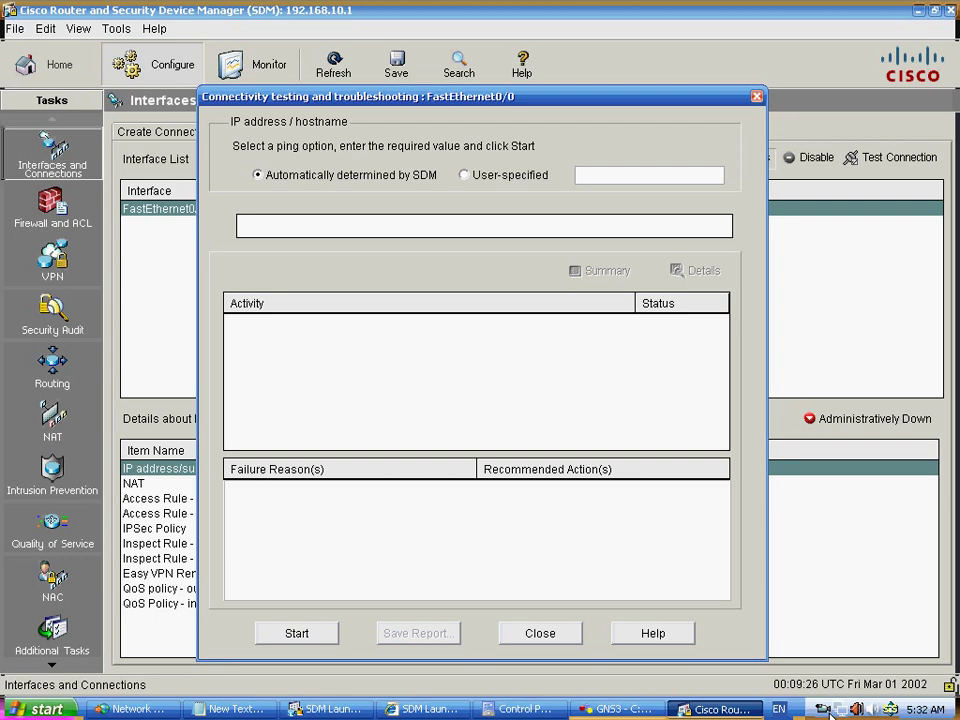
- Run the FastEthernet0/0 connectivity test, which fails because no DNS servers are configured
left_click_drag(655, 118, 675, 96)
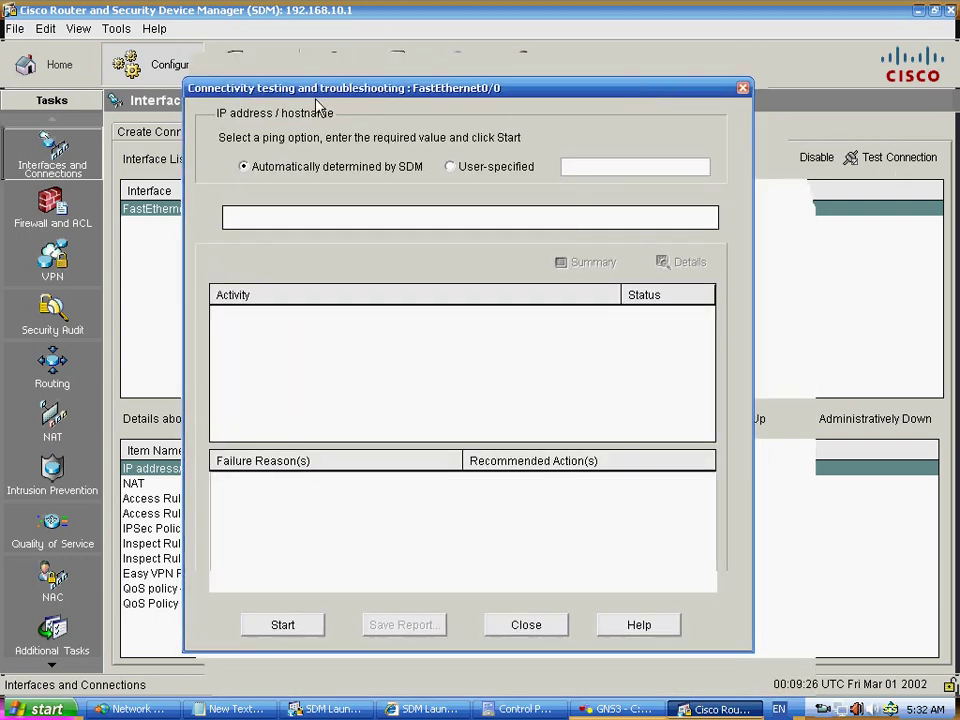
left_click_drag(298, 86, 282, 59)
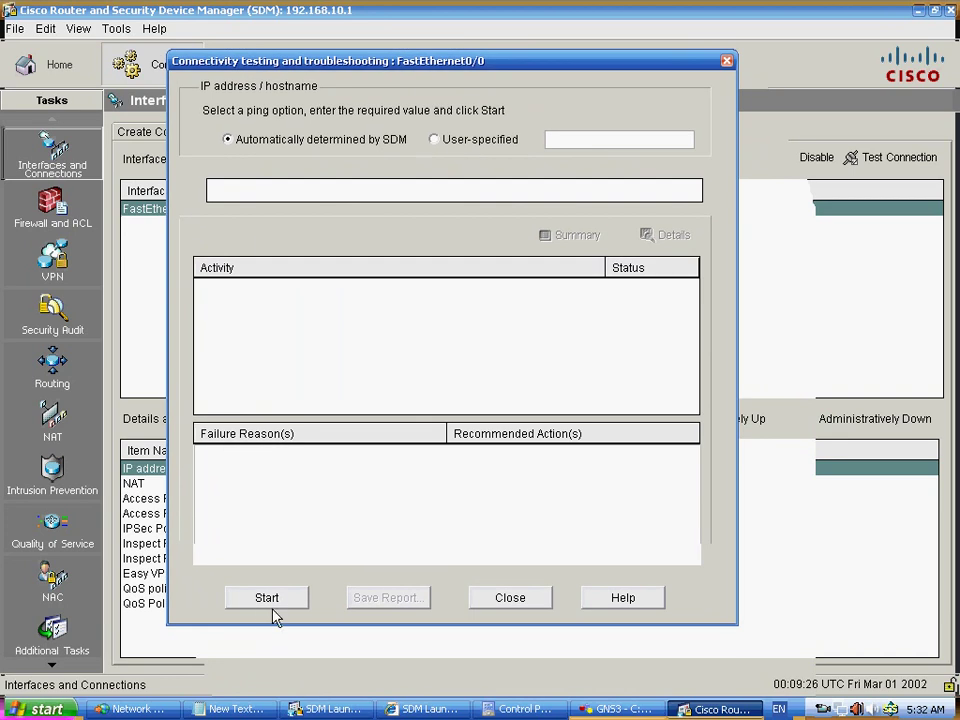
left_click(272, 602)
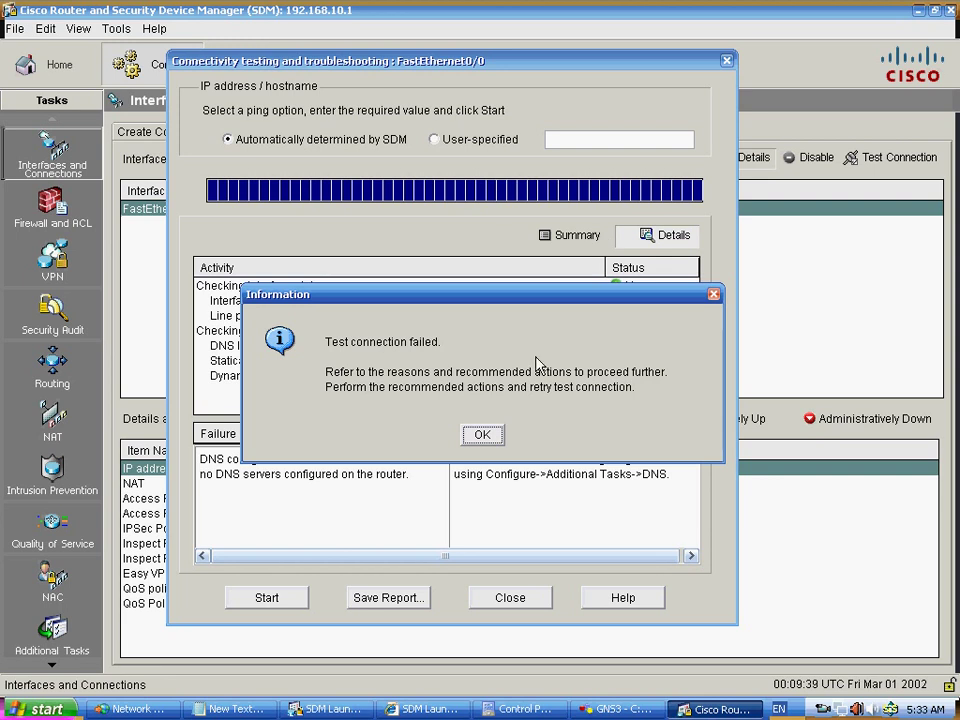
- Dismiss the failed-test message, close the connectivity test, and head to Firewall and ACL
left_click(479, 436)
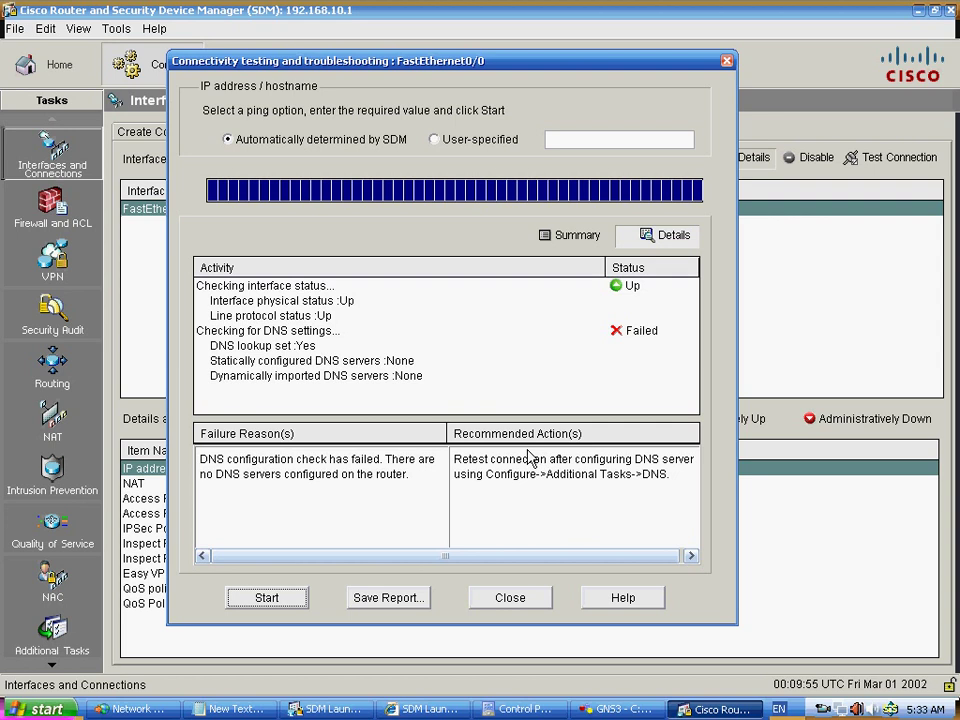
left_click(512, 600)
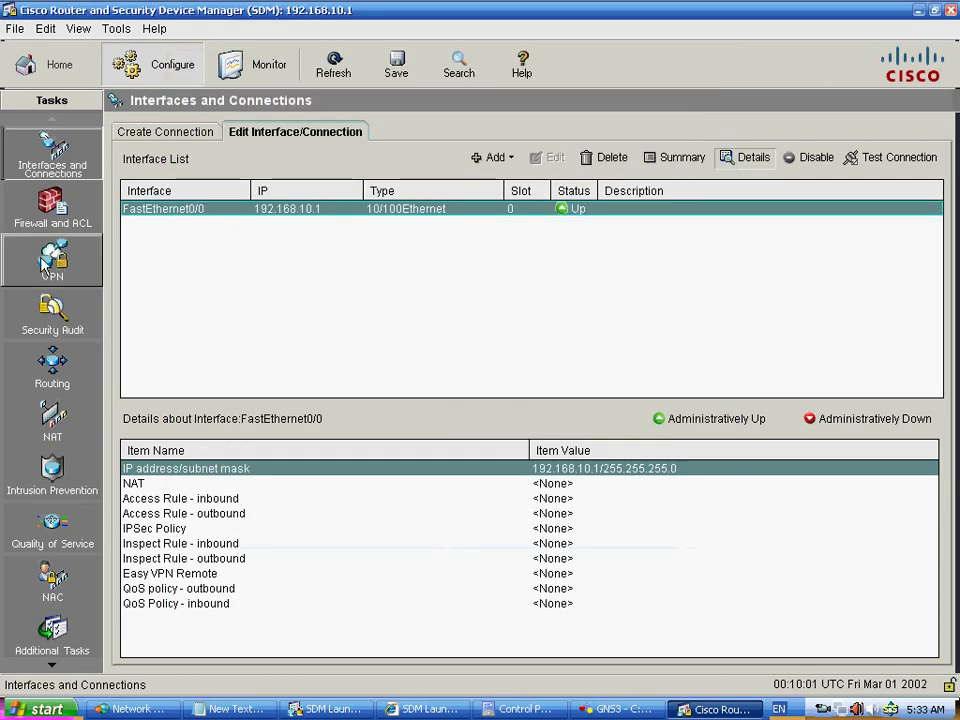
left_click(46, 205)
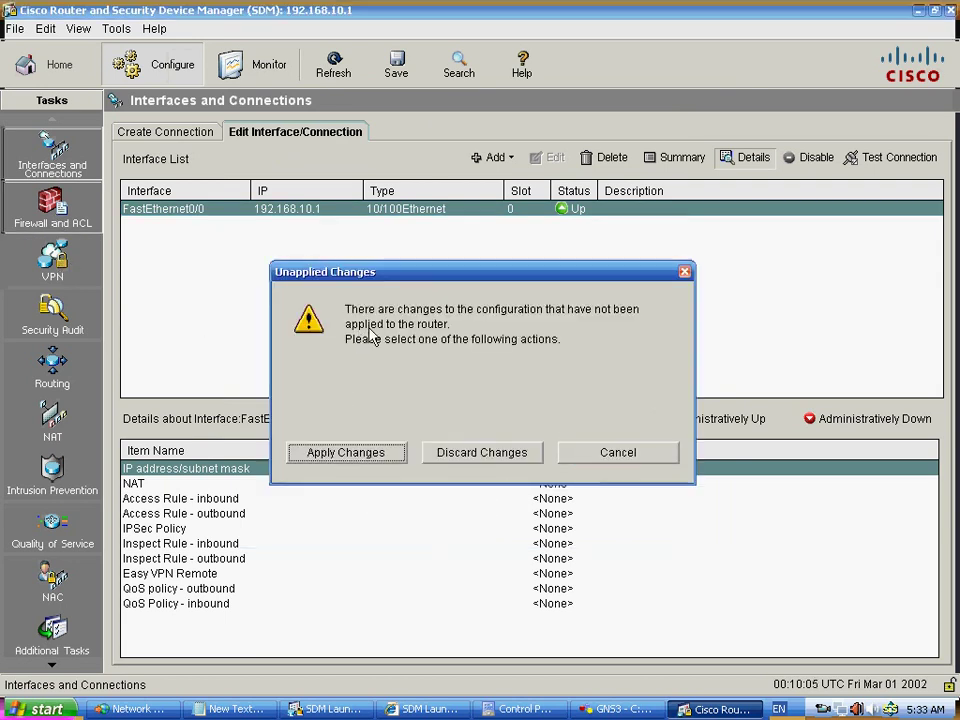
- Move the Unapplied Changes prompt aside and answer it so it closes
left_click_drag(521, 279, 505, 177)
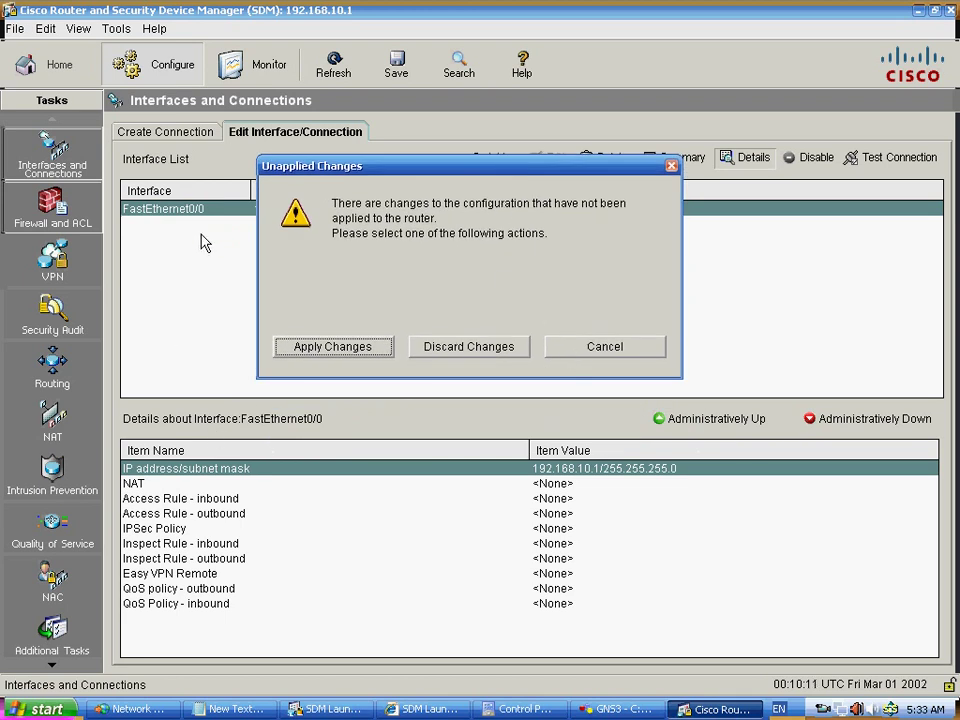
left_click(470, 352)
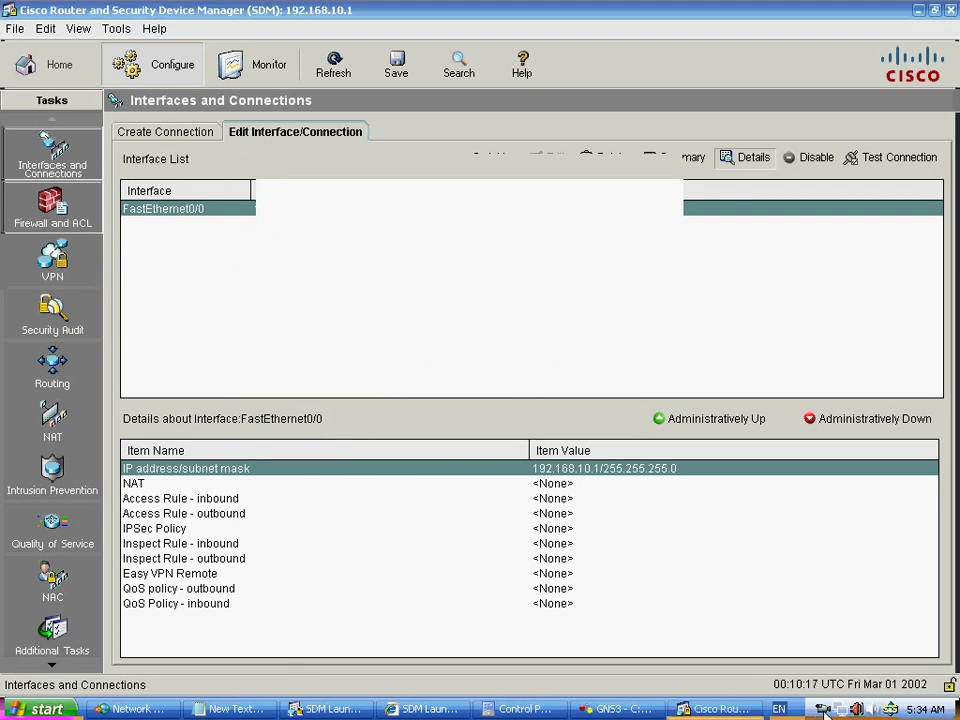
- Browse the Firewall Policy/ACL and Application Security tabs, then go to the VPN page
left_click(50, 208)
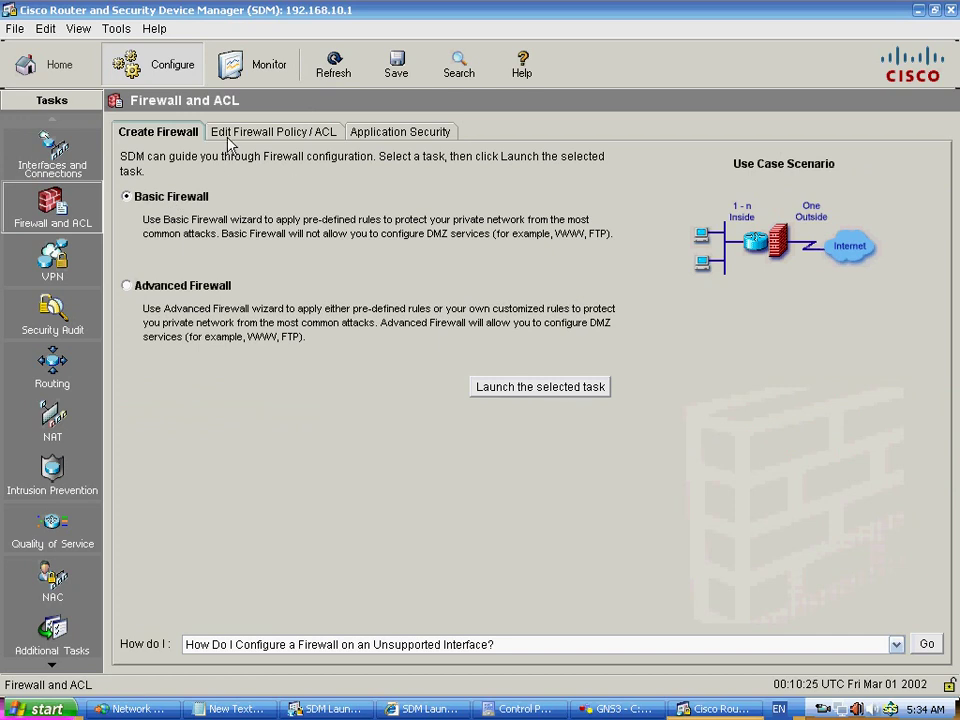
left_click(277, 143)
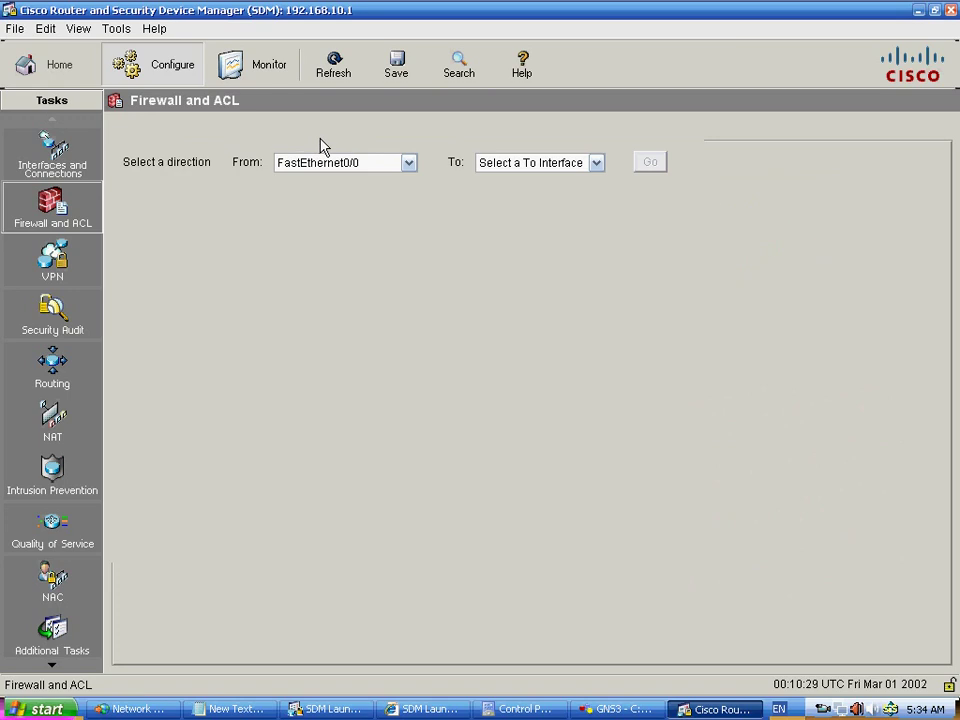
left_click(388, 141)
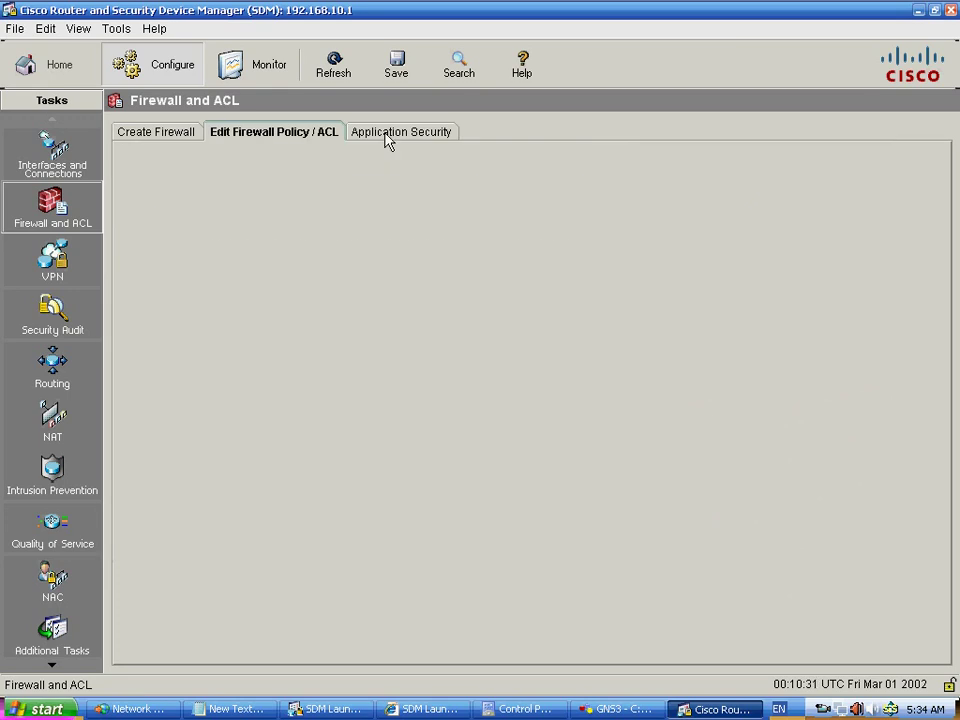
left_click(332, 139)
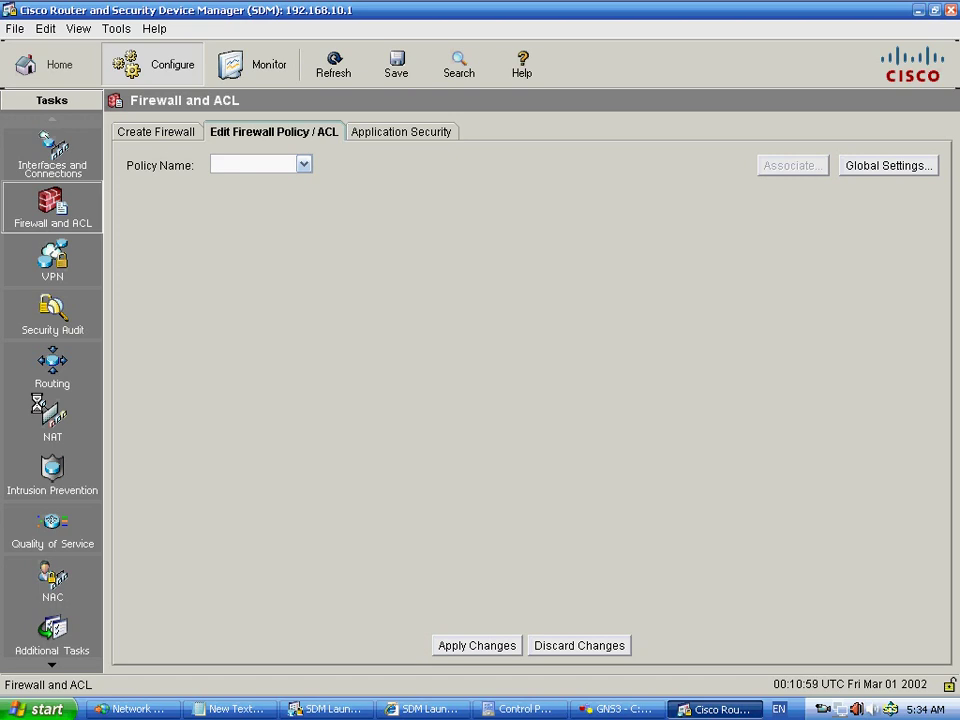
left_click(52, 260)
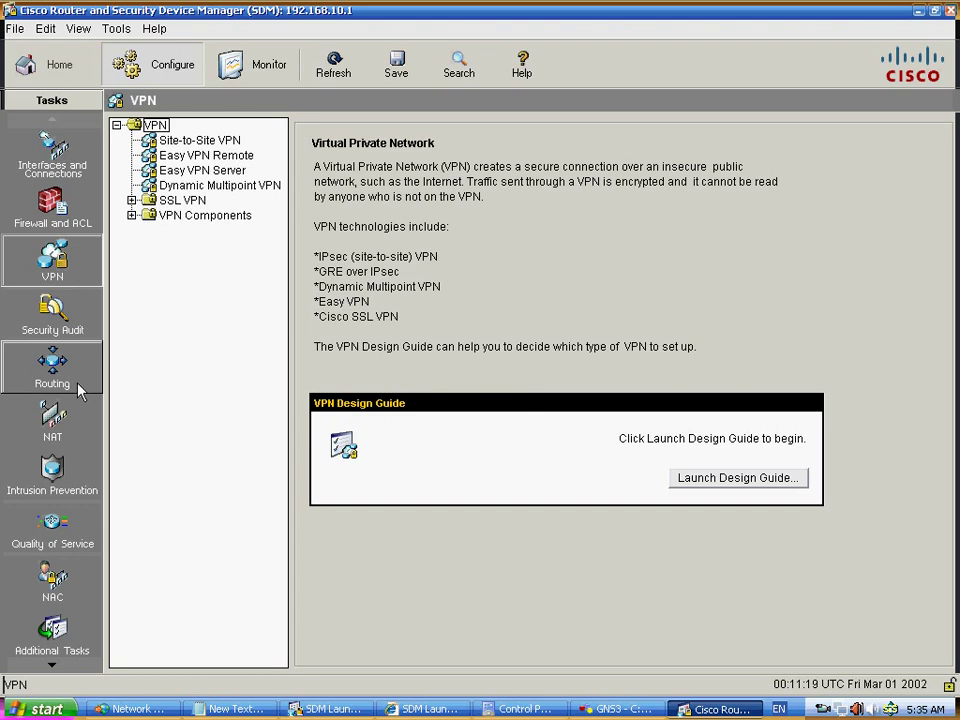
- Go to the Security Audit page with its full audit and one-step lockdown options
left_click(60, 318)
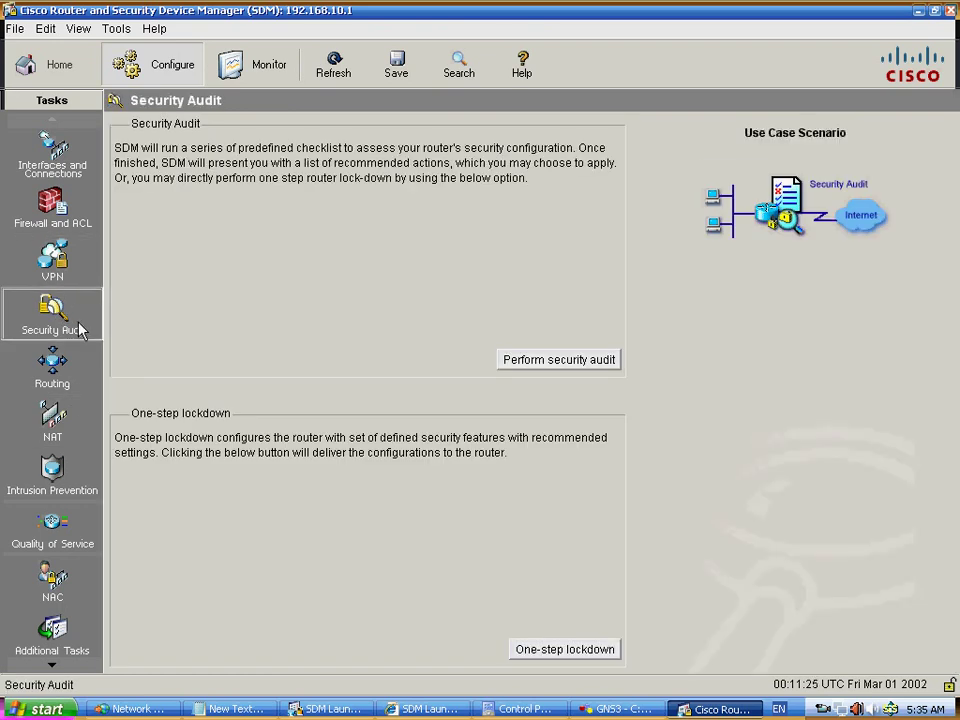
left_click(541, 367)
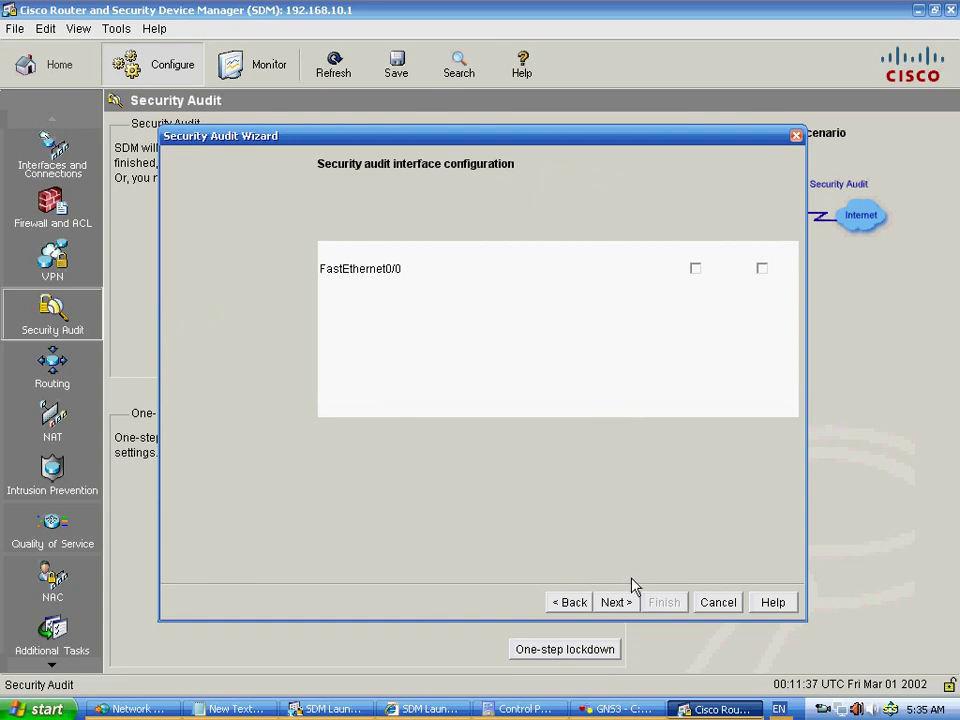
left_click_drag(382, 136, 384, 74)
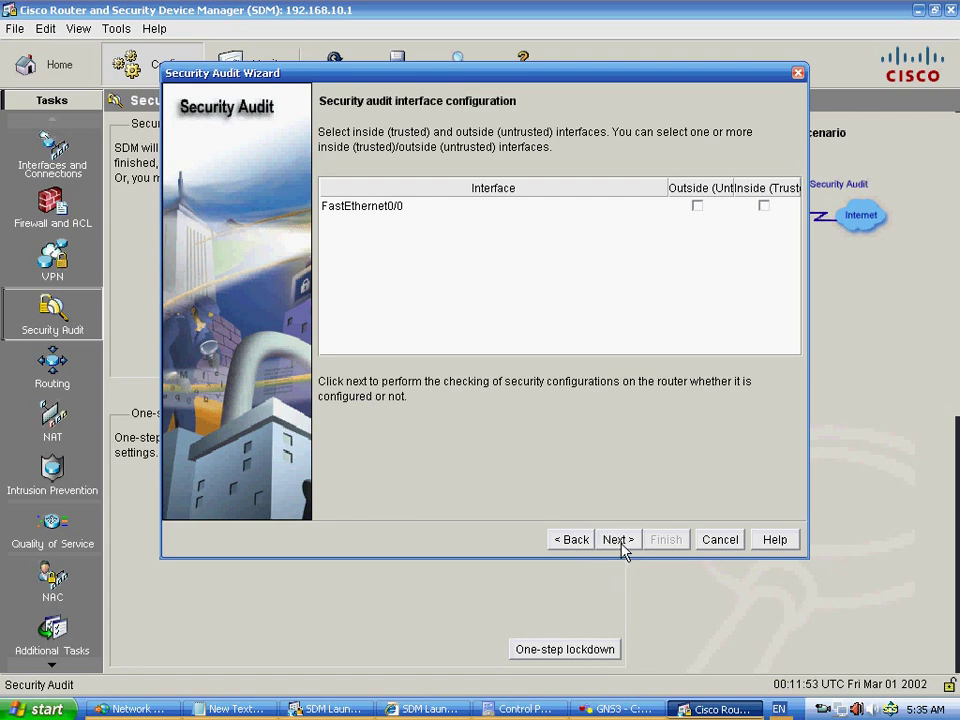
left_click(618, 540)
left_click(727, 543)
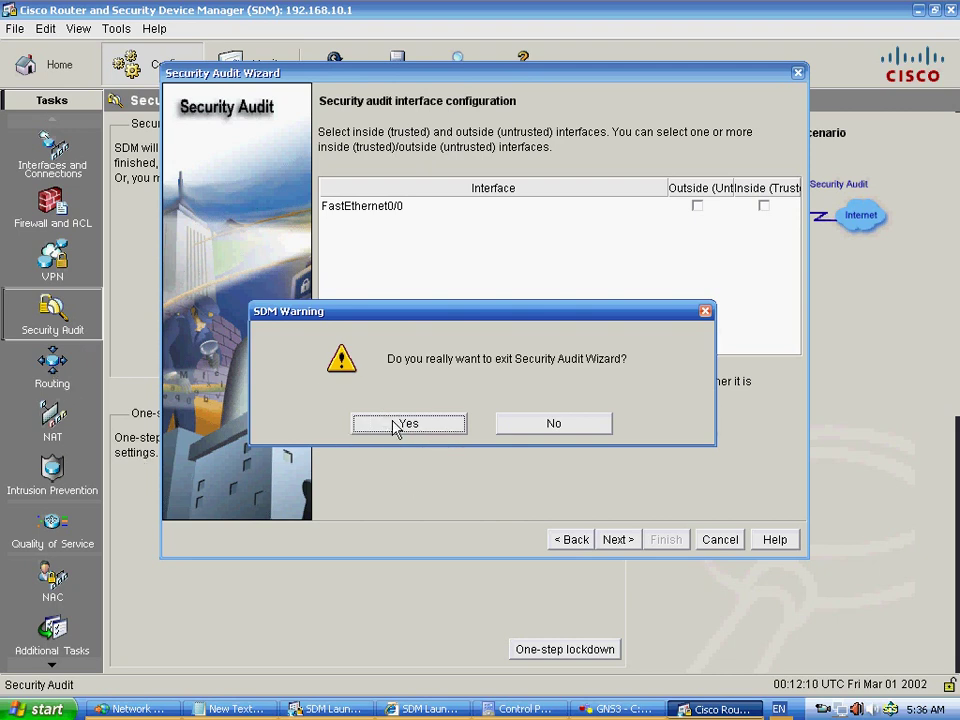
left_click(364, 434)
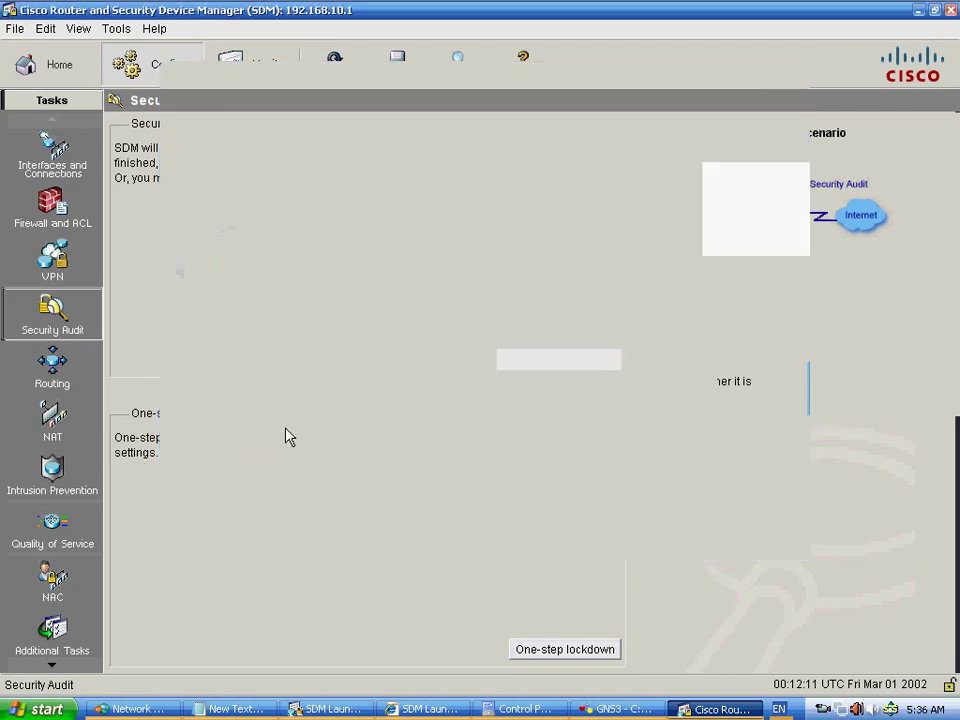
left_click(72, 425)
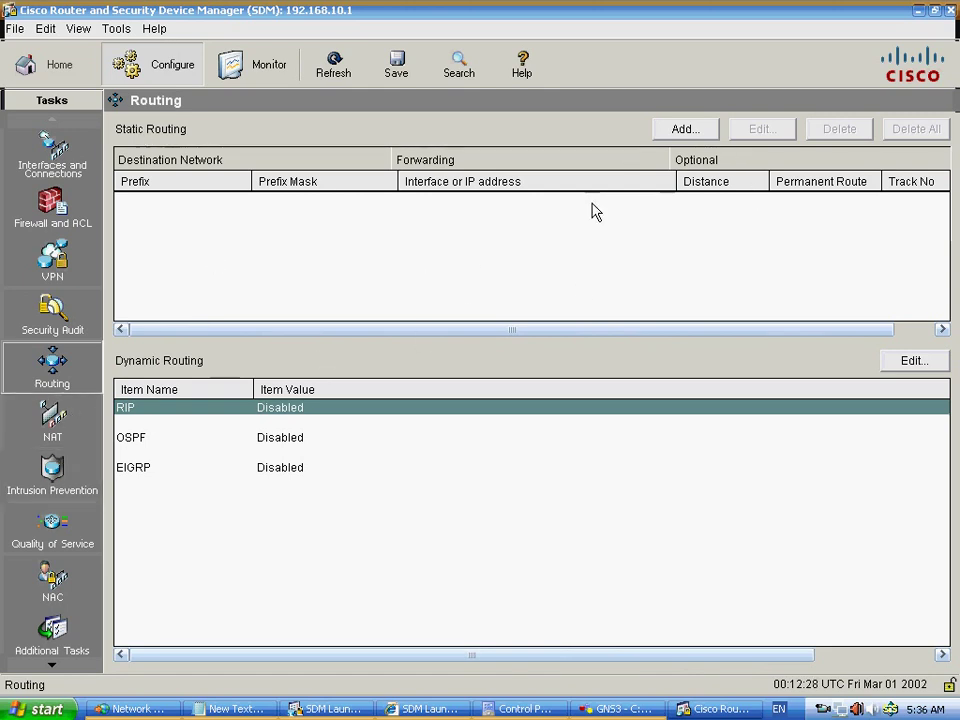
- Start a static route with prefix mask 255.255.255.0 on FastEthernet0/0, then discard it
left_click(686, 130)
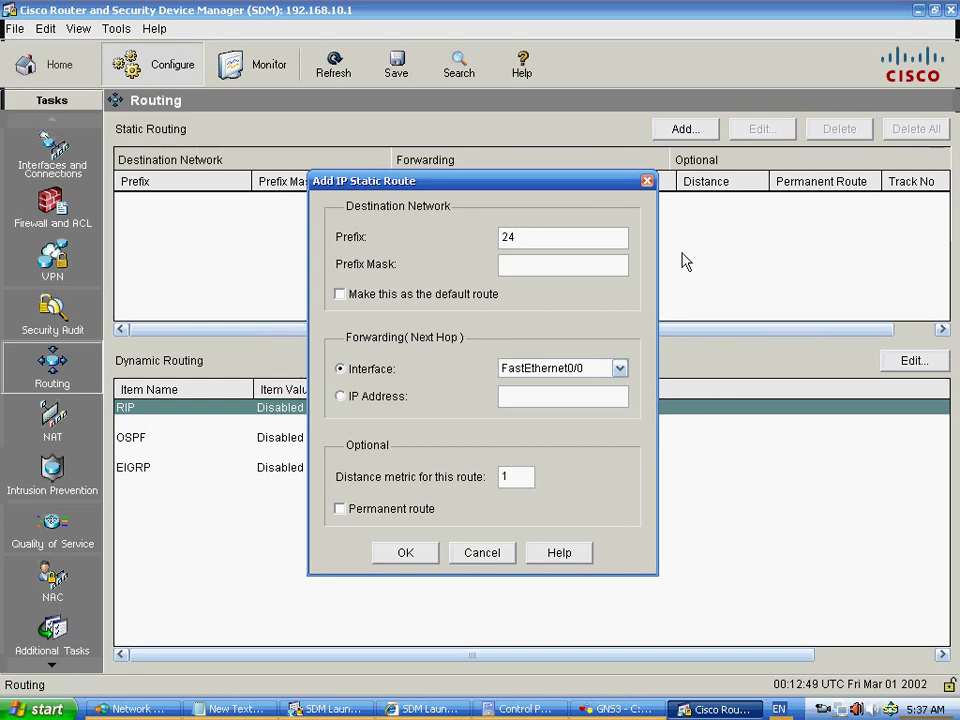
type("255.255.255")
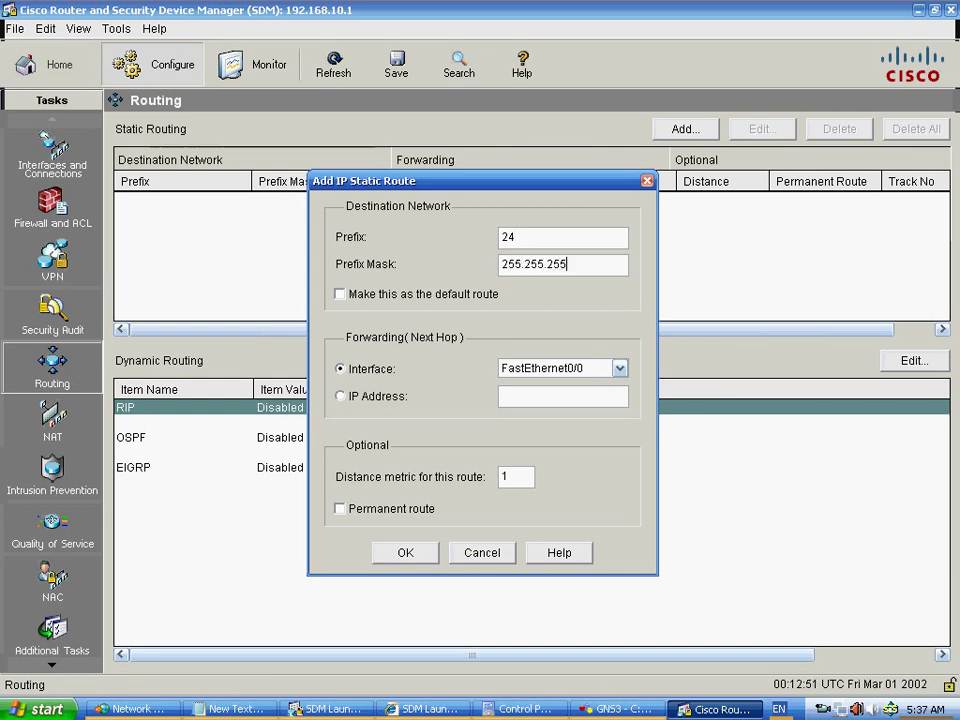
type(".0")
left_click(478, 558)
- Move through the NAT and Intrusion Prevention pages to reach Quality of Service
left_click(64, 424)
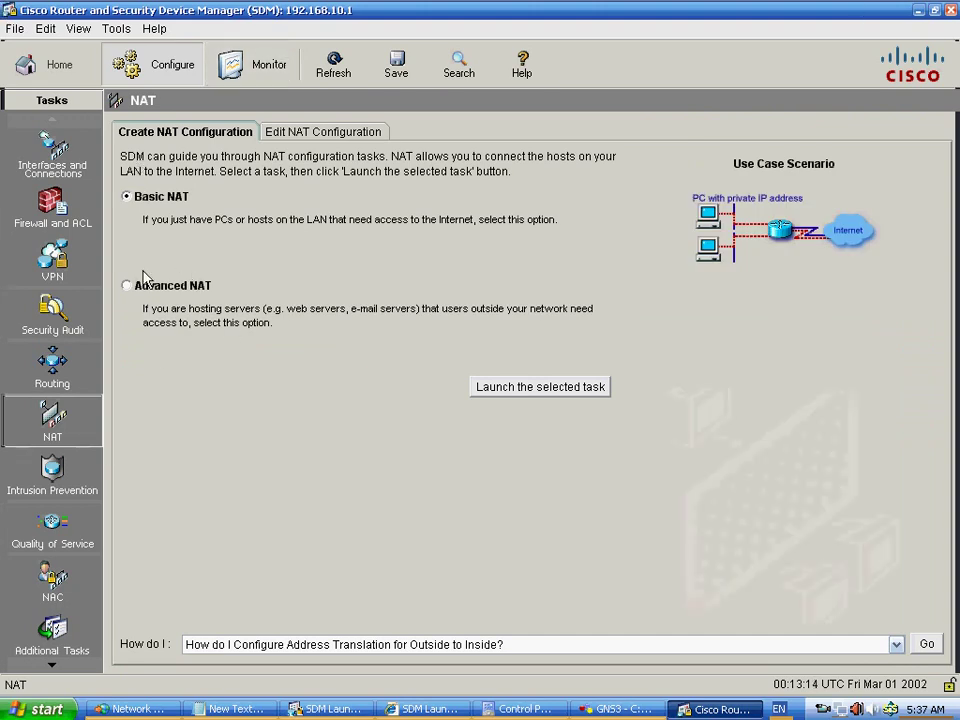
left_click(78, 490)
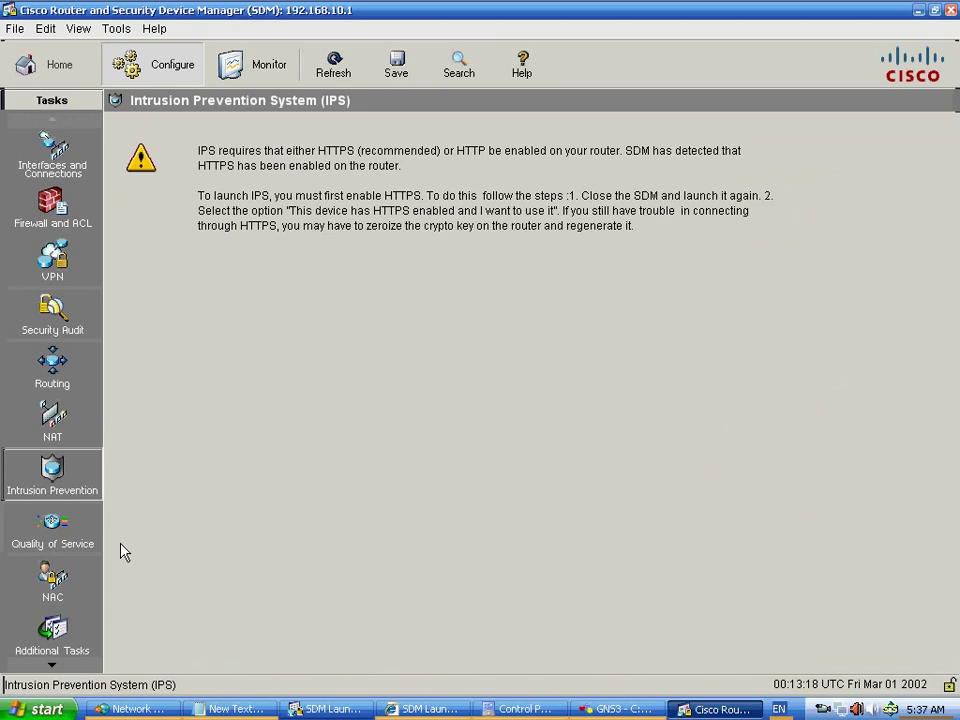
left_click(62, 530)
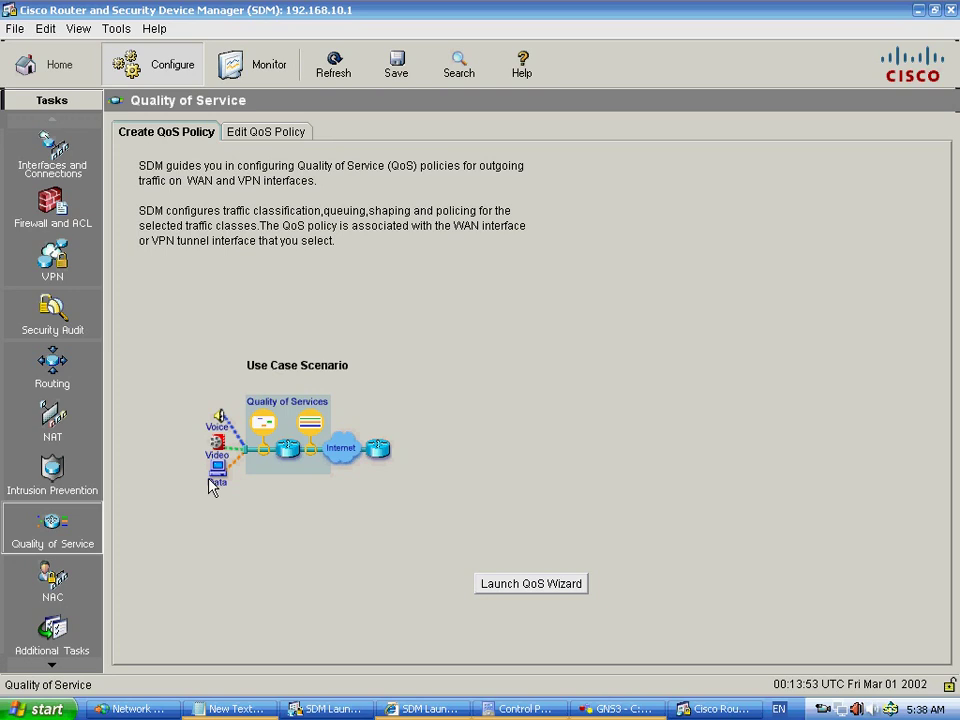
- Look over NAC and its components, then show Additional Tasks with hostname Router
left_click(78, 582)
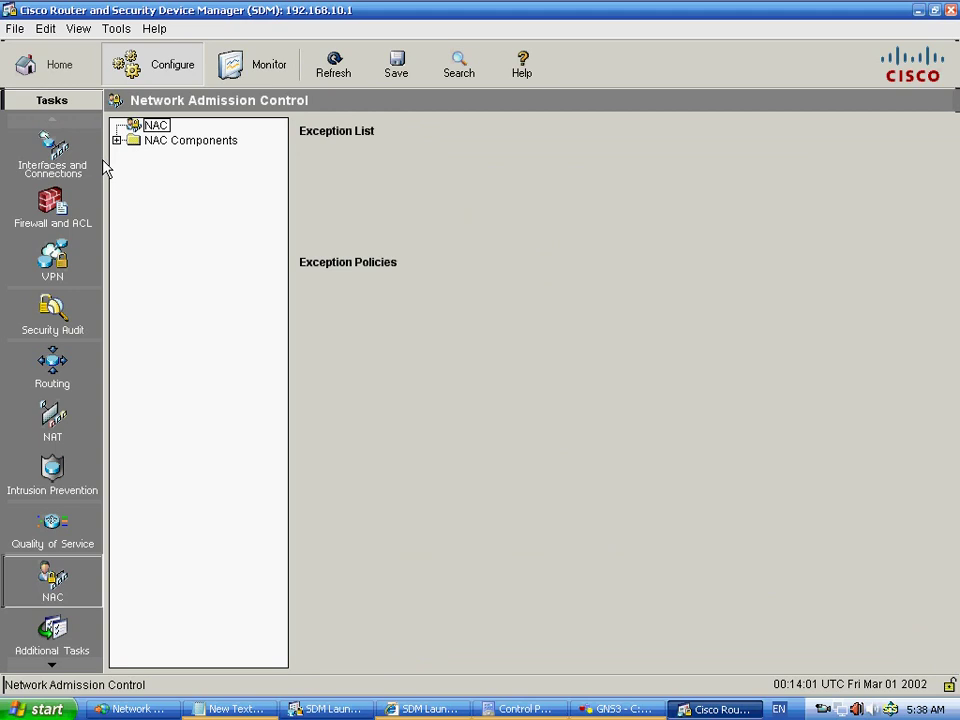
key("Down")
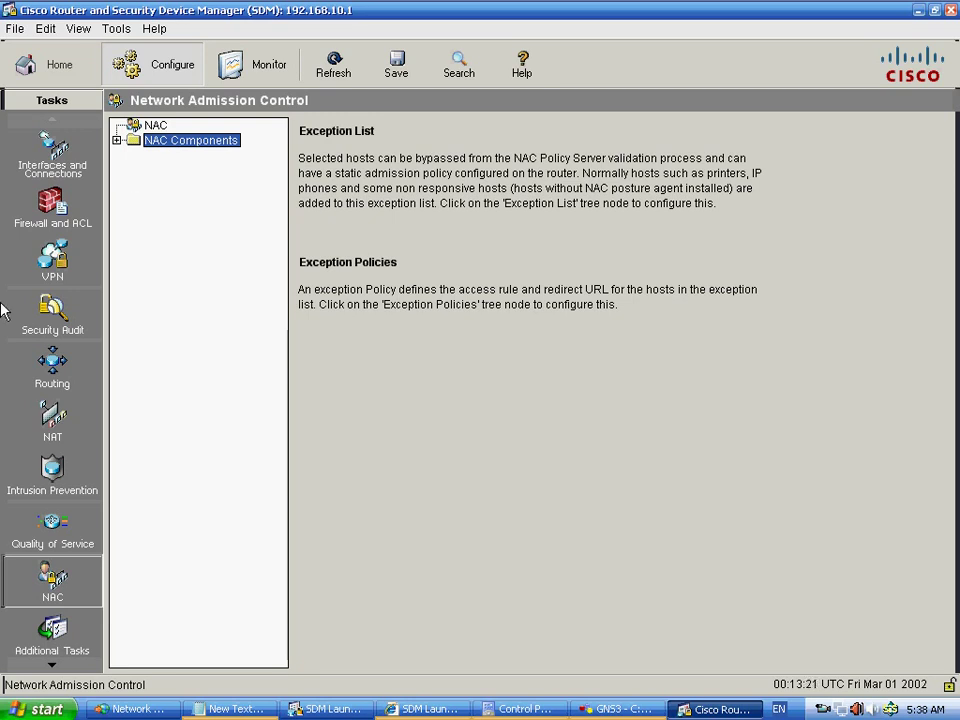
left_click(47, 665)
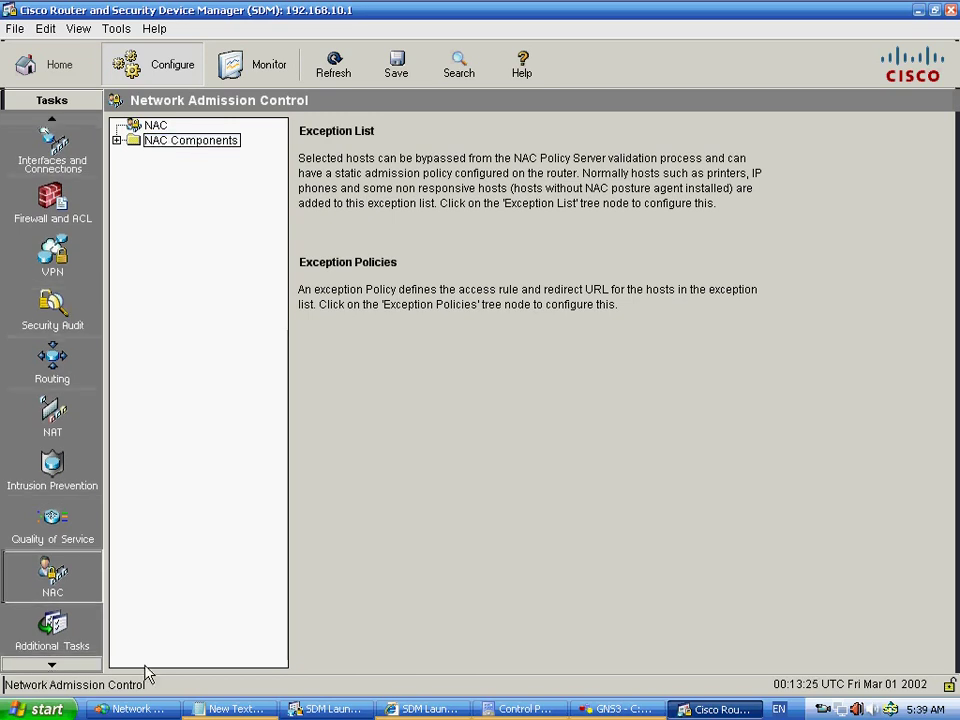
left_click(52, 632)
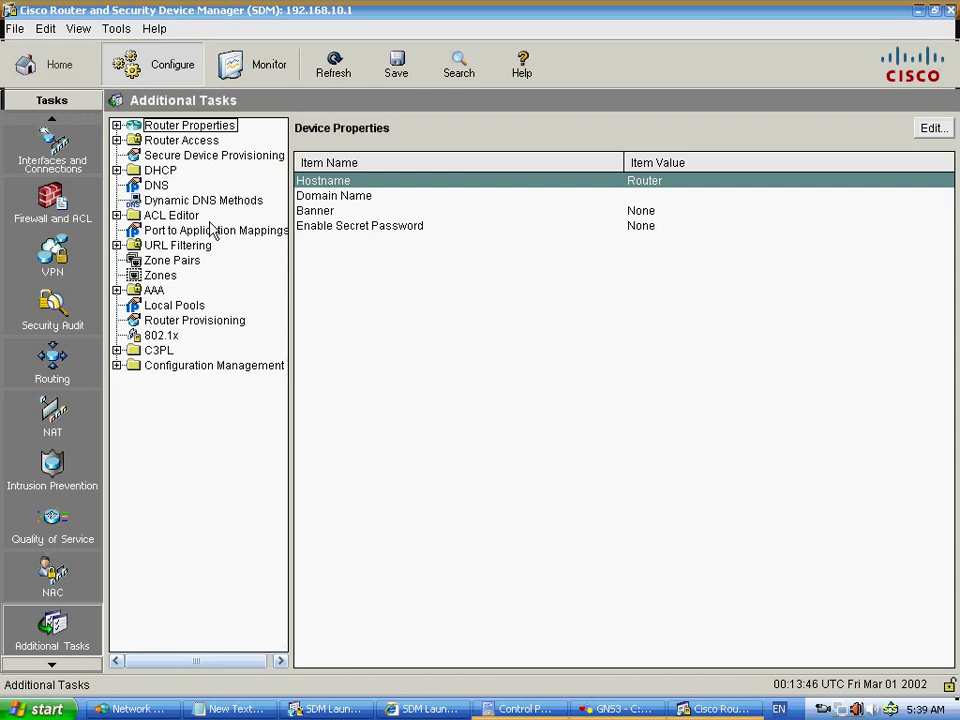
- Expand ACL Editor and check the NAT Rules and Access Rules lists, both empty
left_click(117, 215)
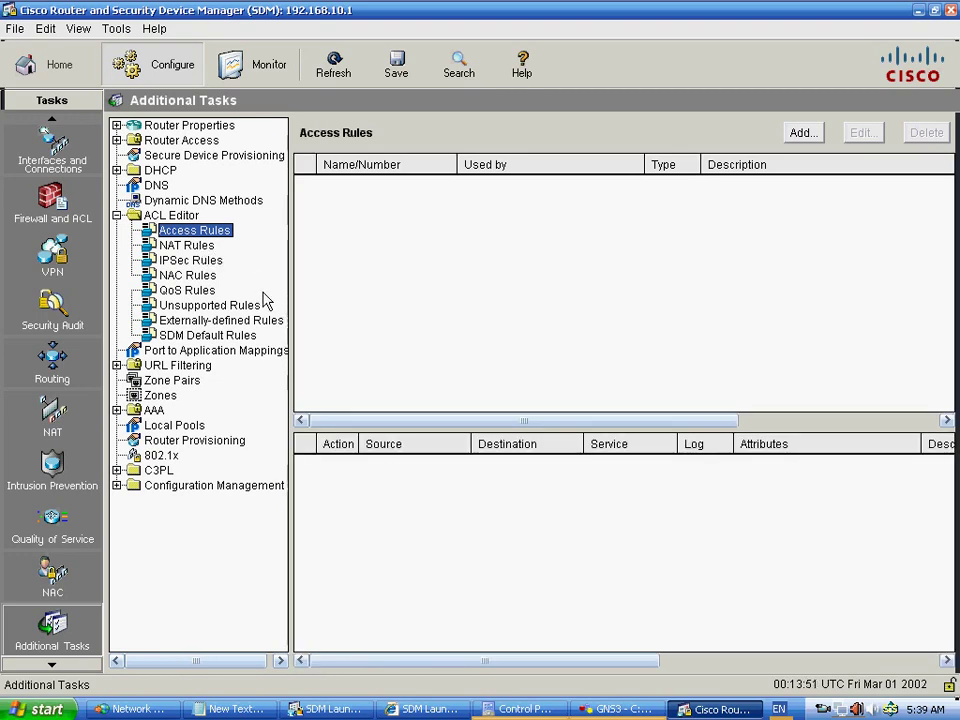
left_click(188, 246)
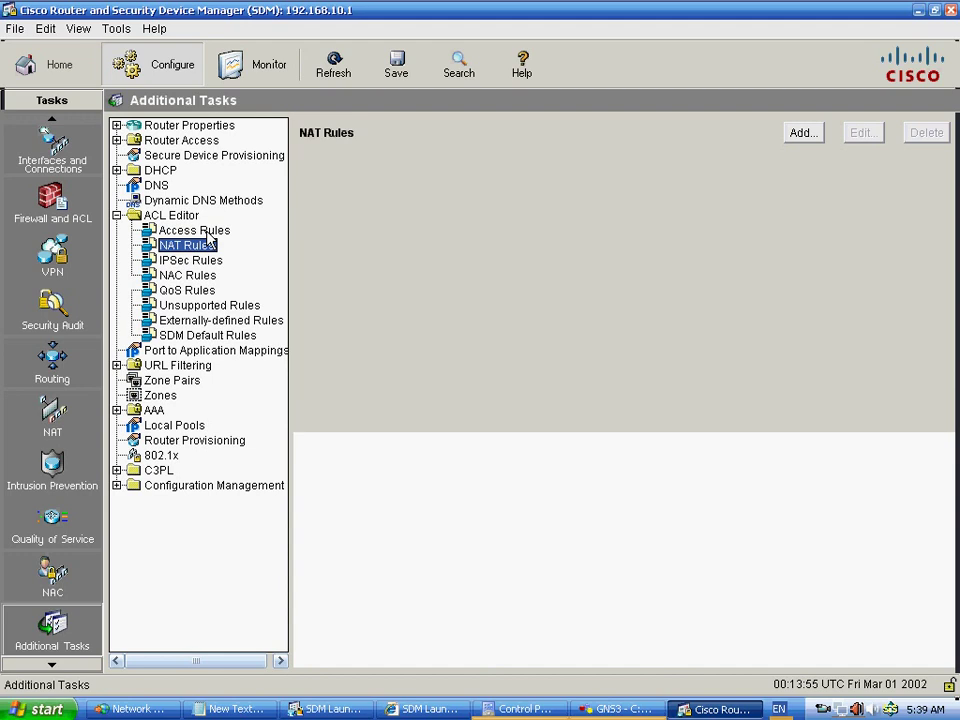
left_click(207, 233)
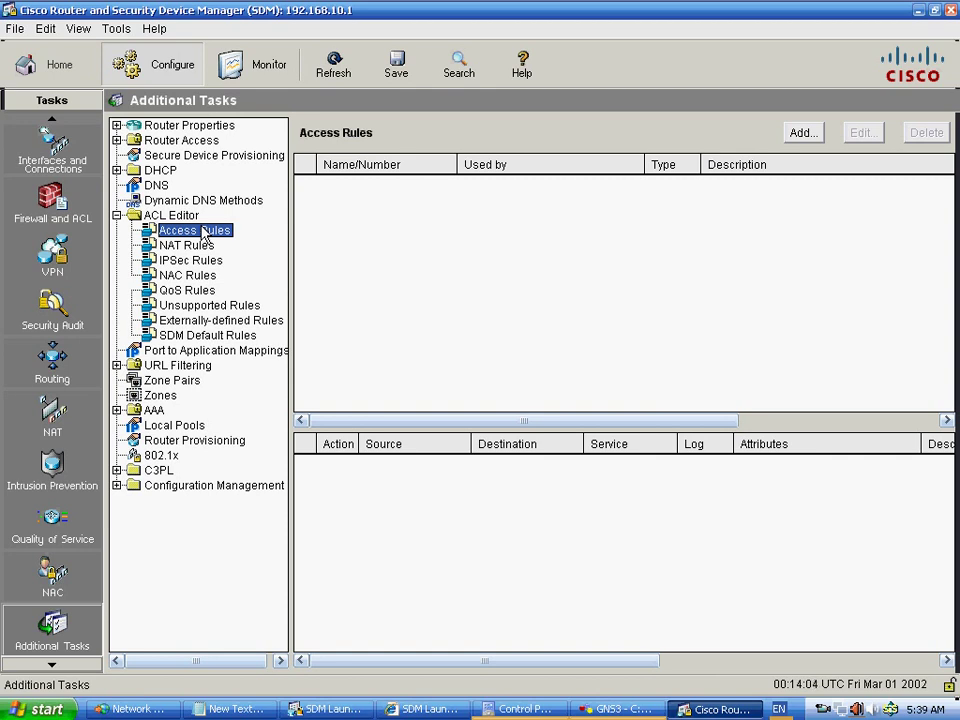
- Start an Extended access rule, cancel it without saving, then expand URL Filtering
left_click(802, 133)
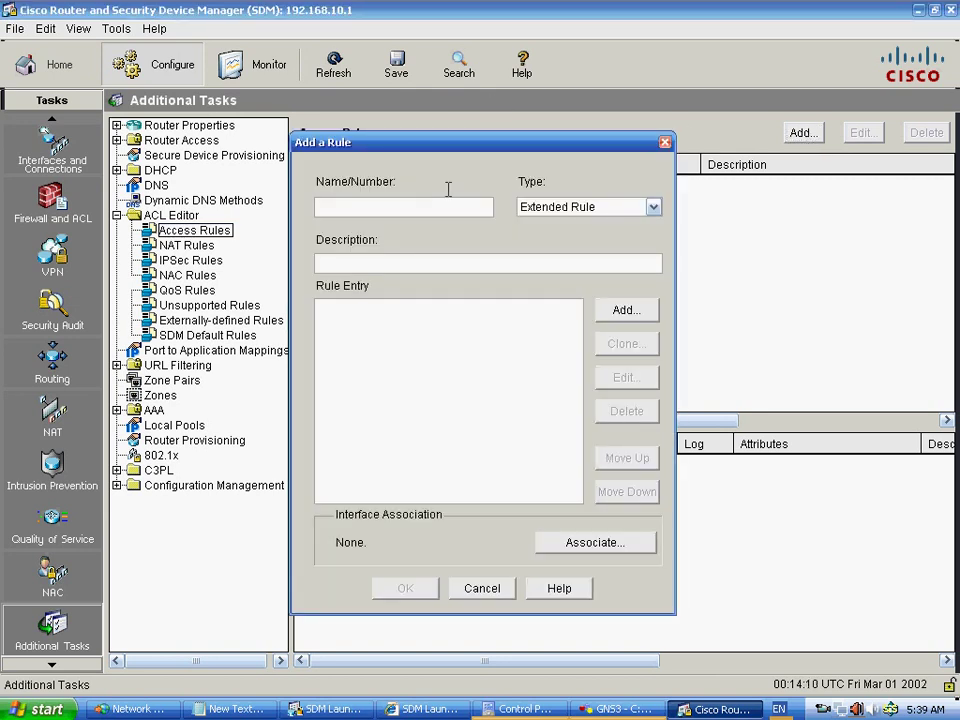
left_click_drag(463, 146, 478, 135)
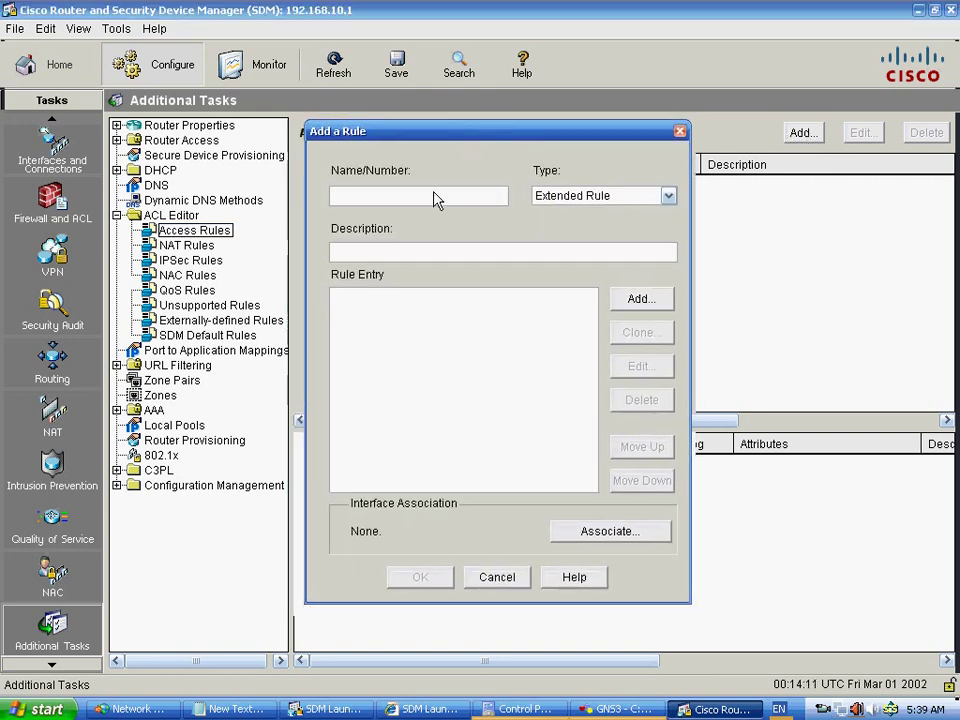
left_click(669, 199)
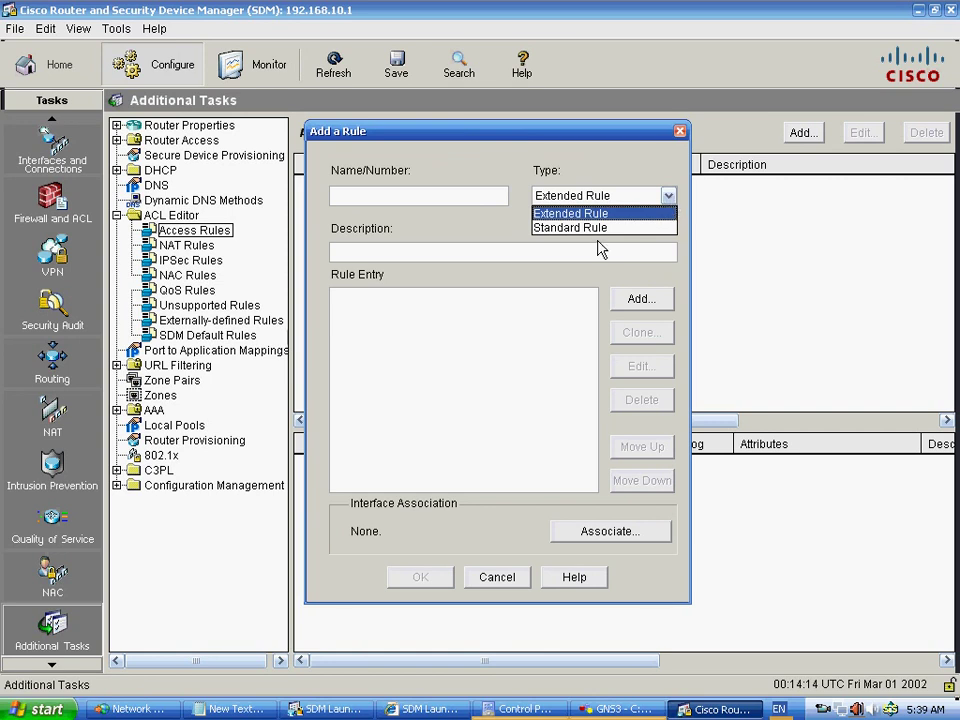
left_click(460, 233)
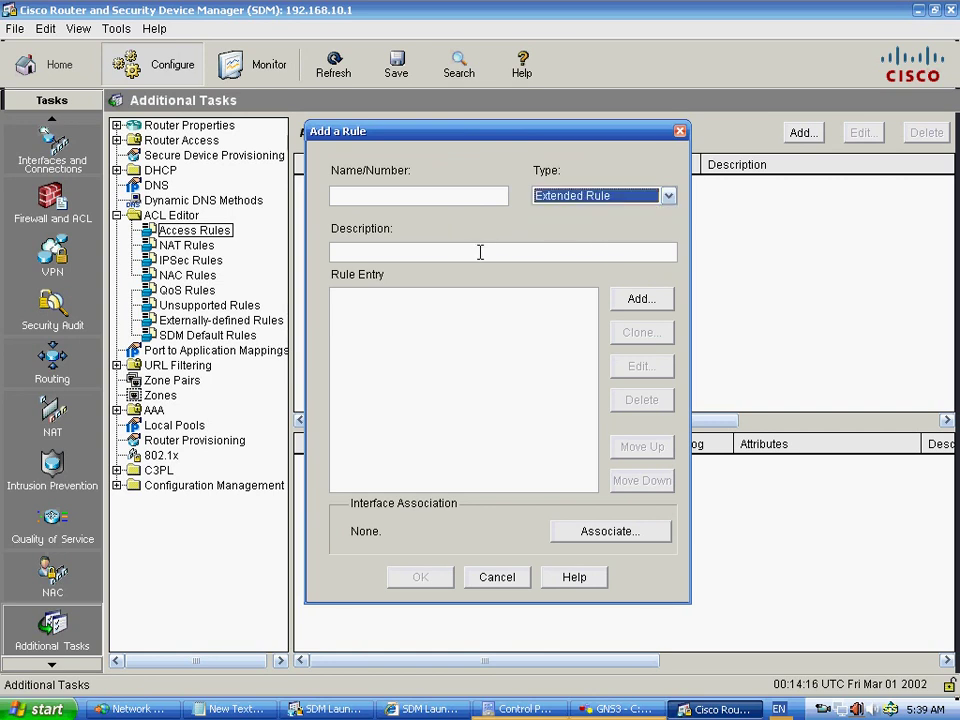
left_click(480, 252)
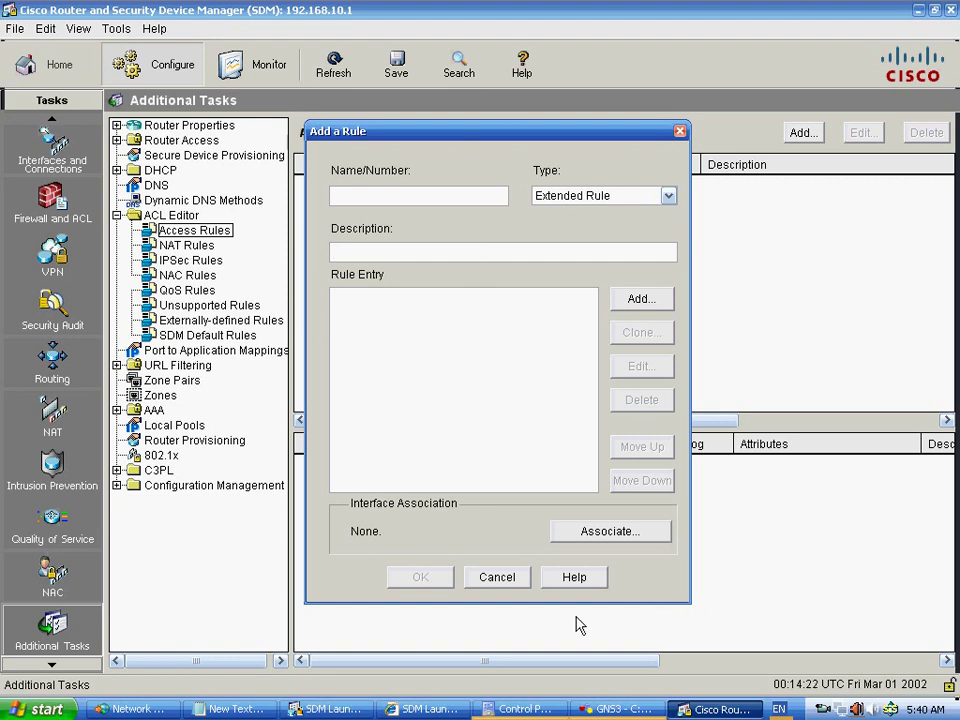
left_click(510, 592)
left_click(116, 366)
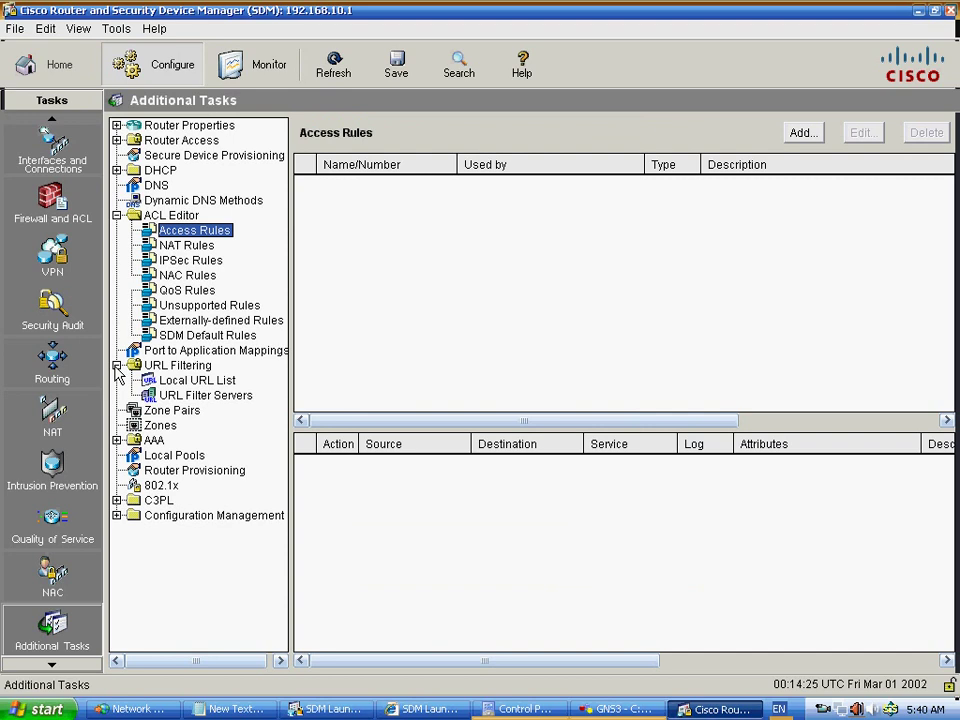
- Show the Local URL List and cancel the Add Local URL dialog, leaving it empty
left_click(197, 381)
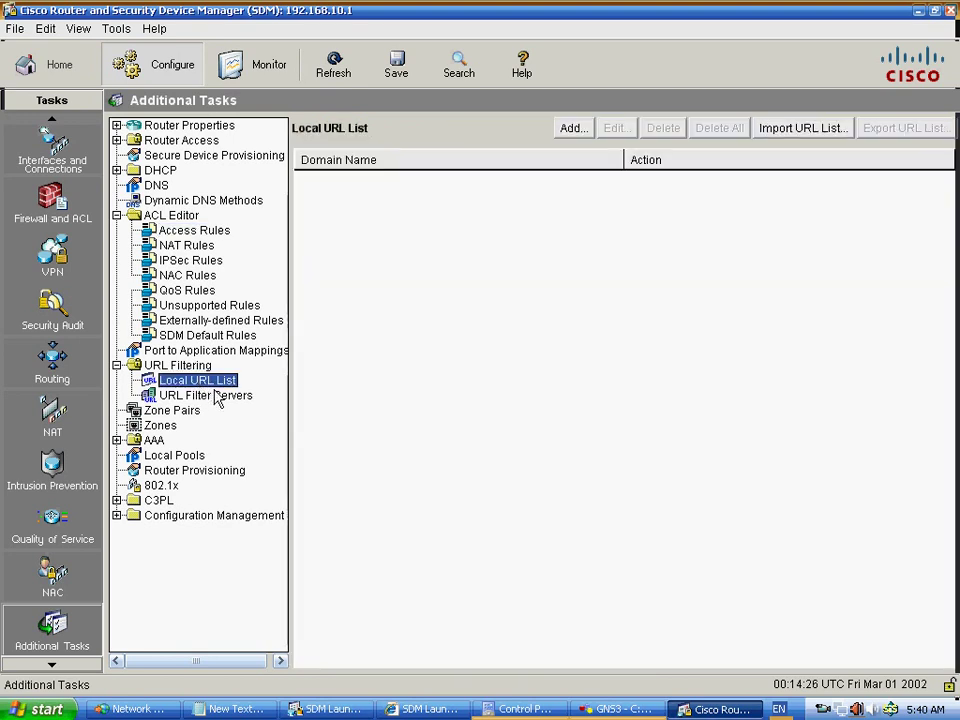
left_click(572, 130)
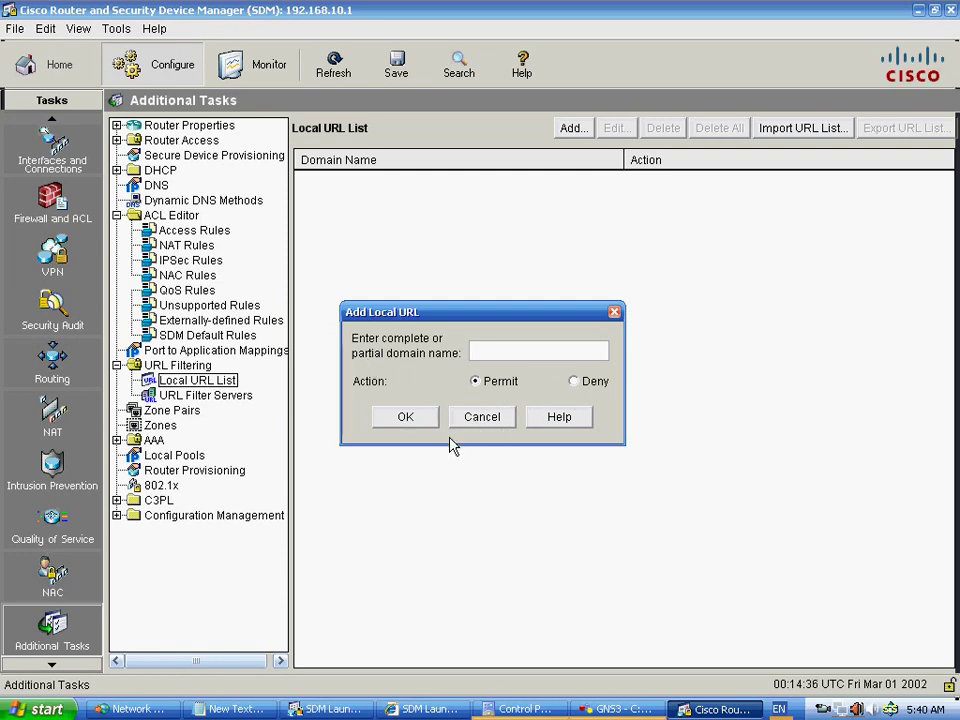
left_click(478, 419)
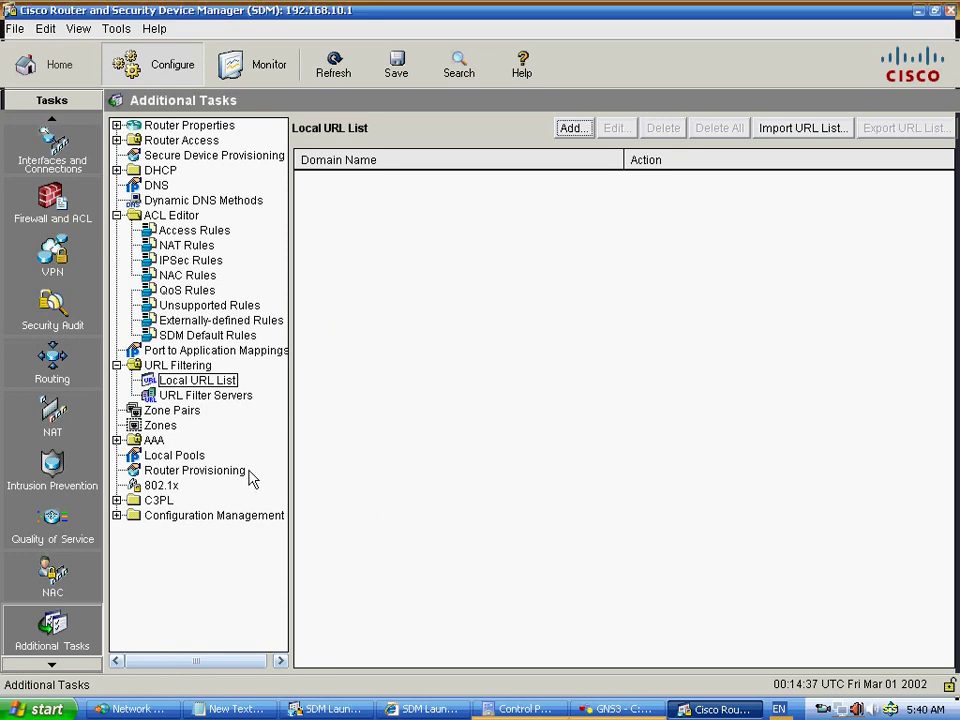
- Expand AAA, view the Local Pools page, then switch to Monitor mode
left_click(117, 441)
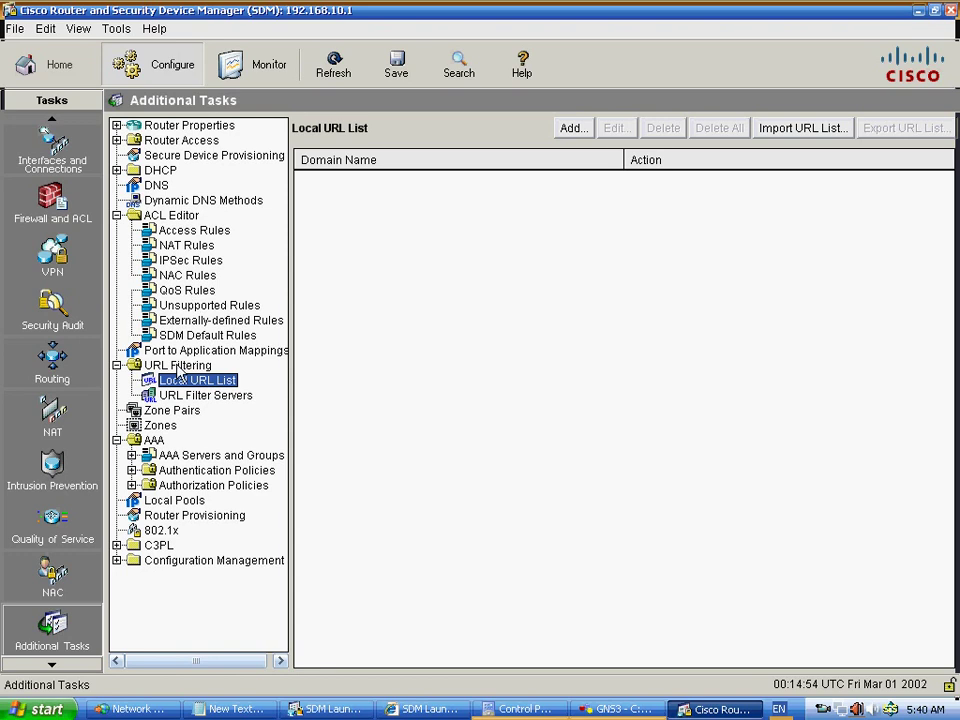
left_click(172, 500)
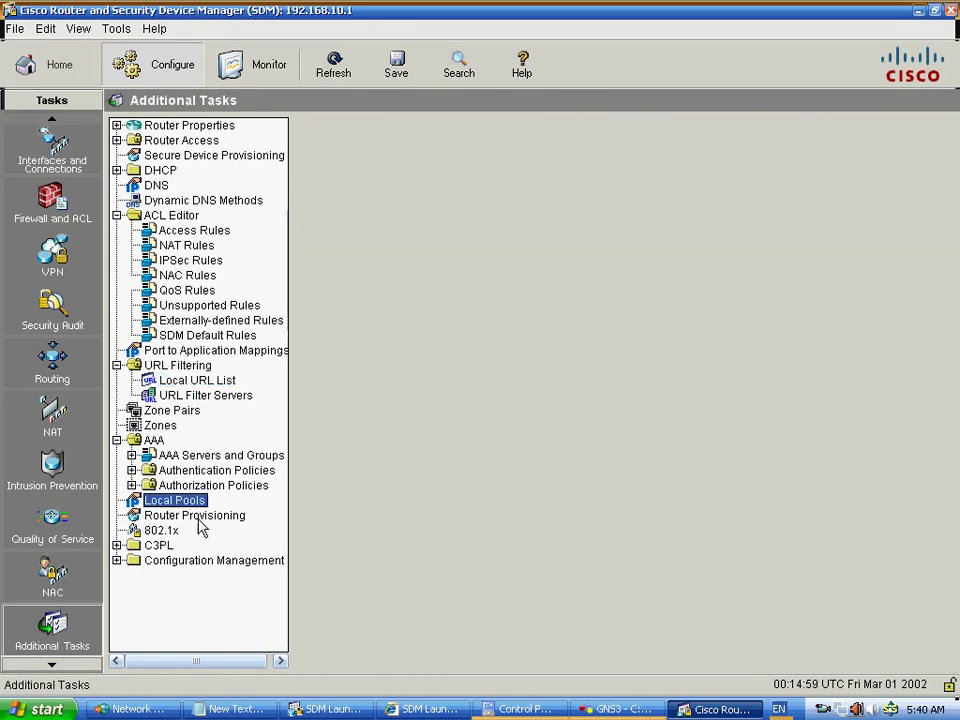
left_click(240, 78)
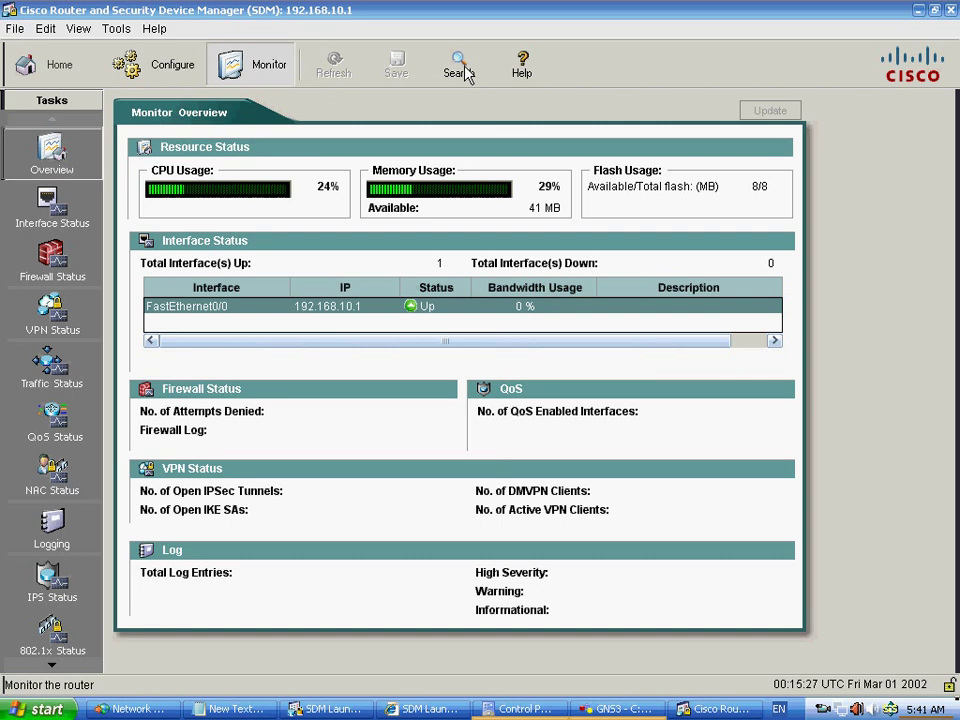
- Let the Monitor Overview load with CPU, memory and interface status, then open the File menu
left_click(16, 30)
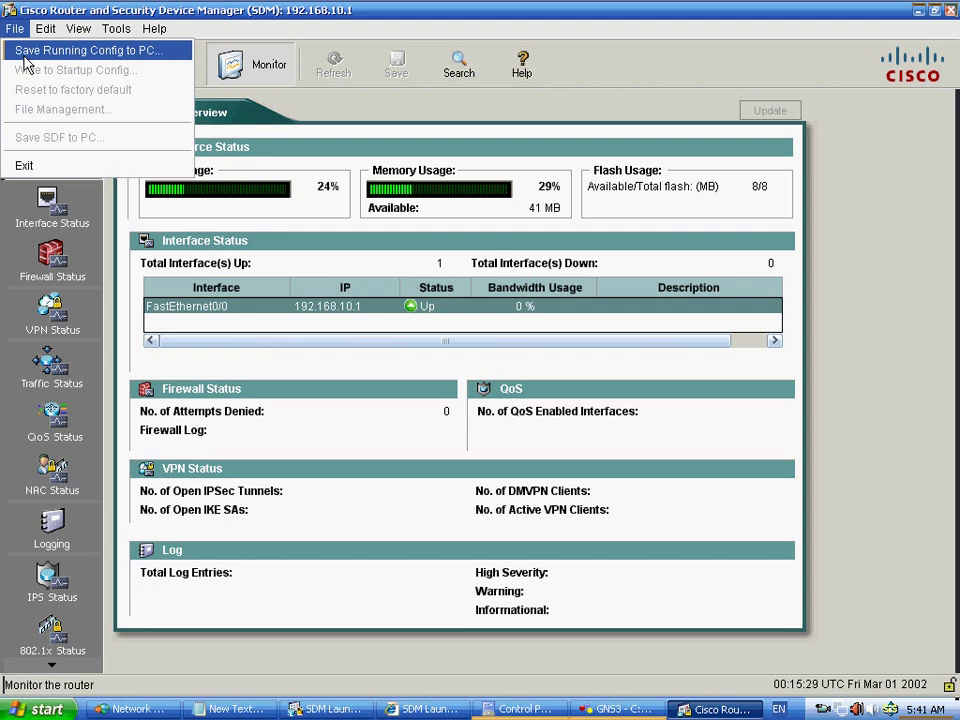
- Save the running config to the Desktop as SDMConfig via Save Running Config to PC
left_click(25, 52)
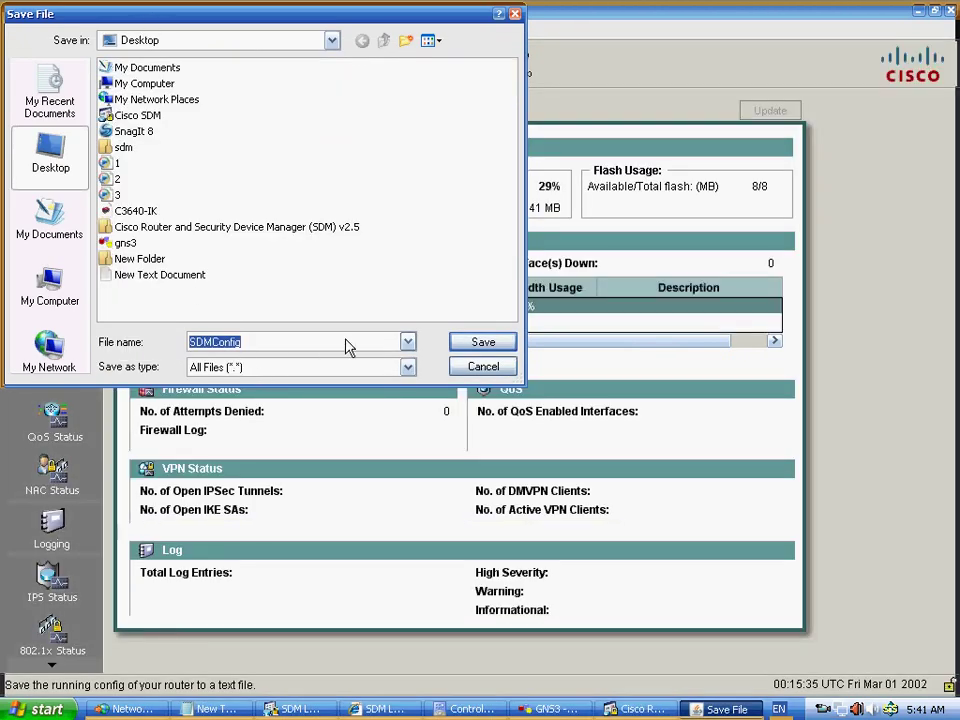
left_click(295, 345)
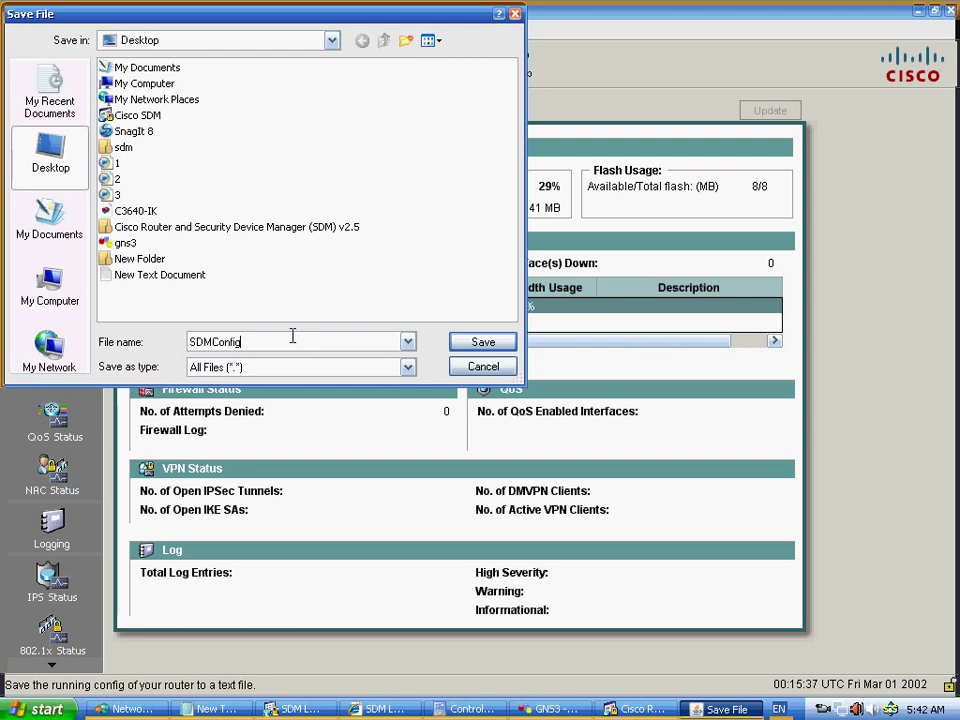
left_click(70, 165)
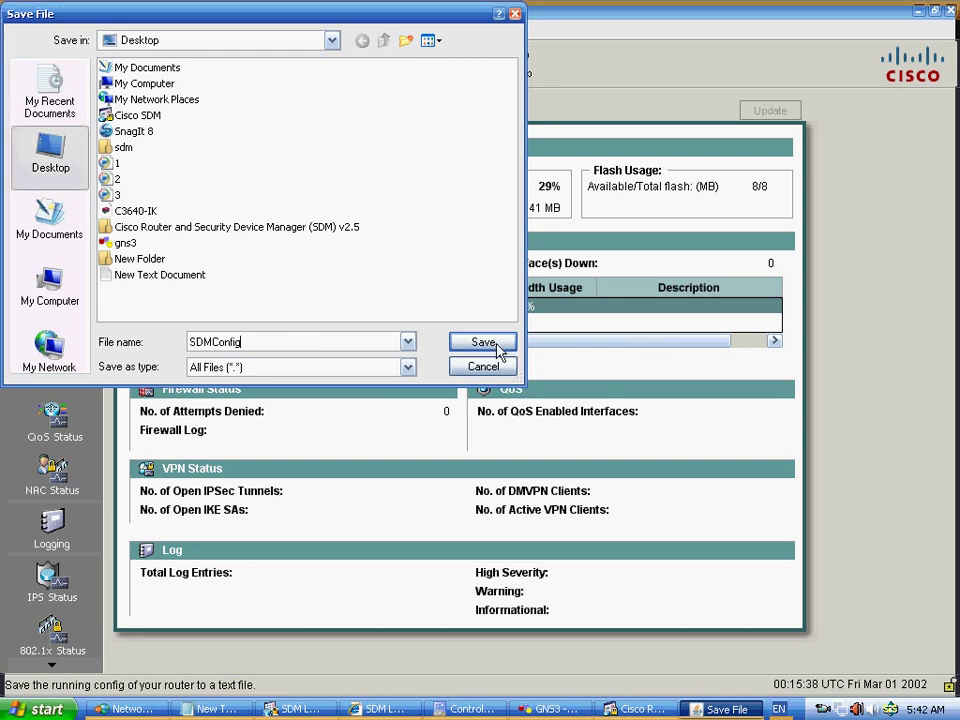
left_click(497, 345)
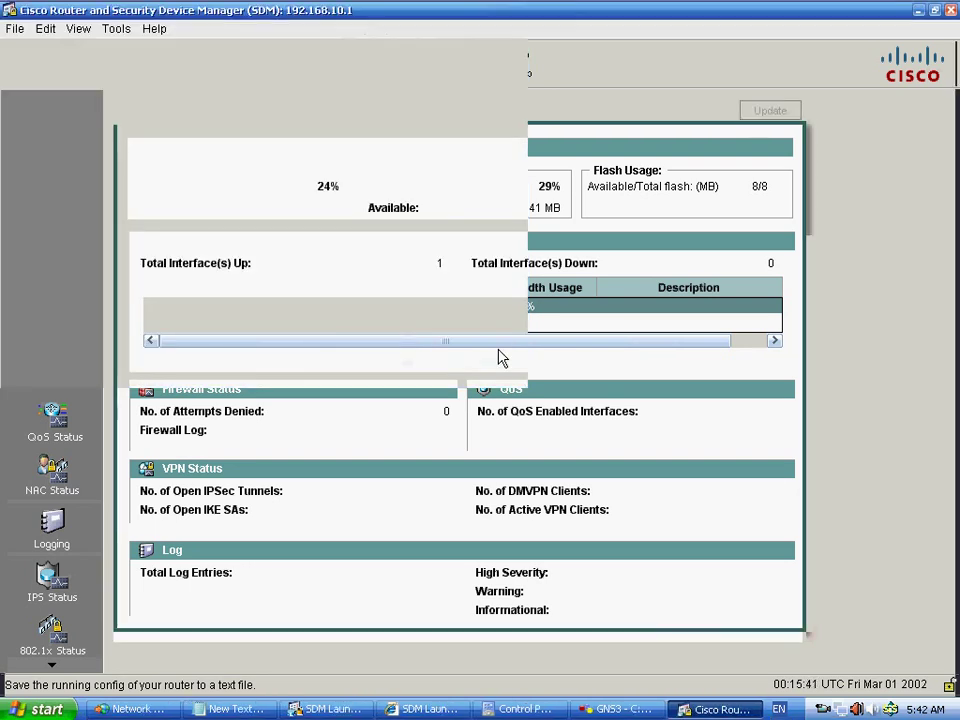
- Minimize the router and GNS3 windows, move the SDM Launch Page aside, and bring Cisco SDM forward
left_click(918, 11)
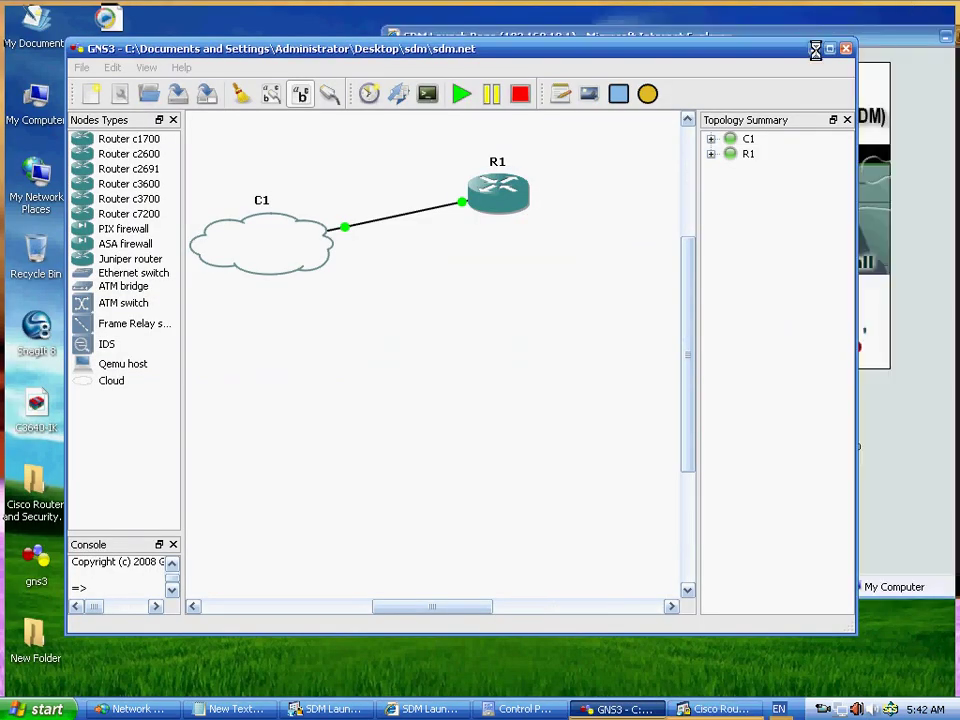
left_click(813, 48)
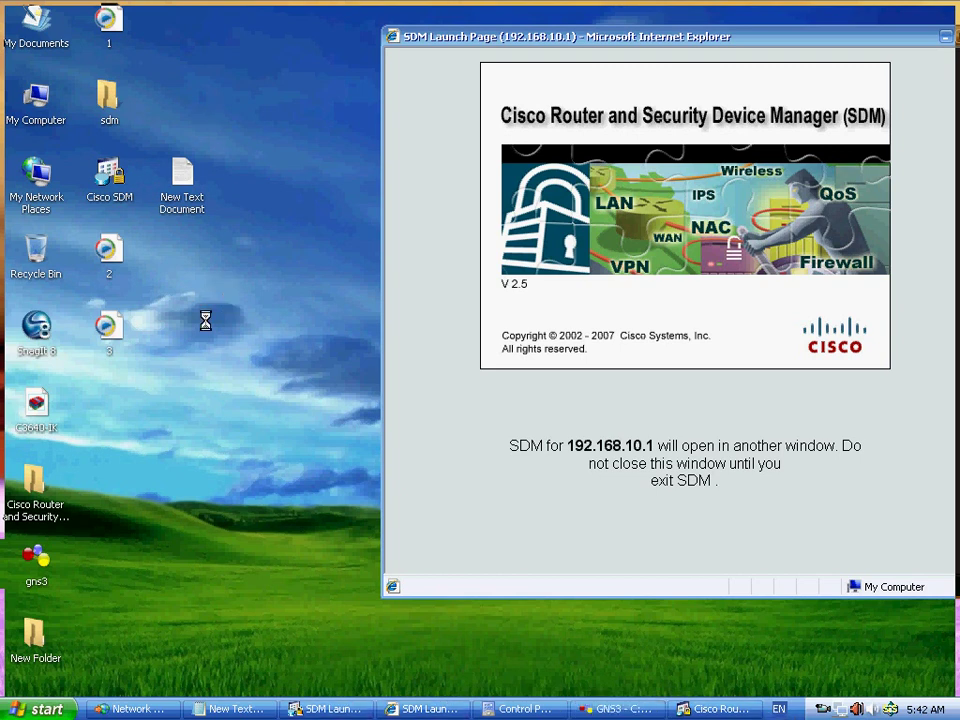
left_click_drag(443, 43, 441, 86)
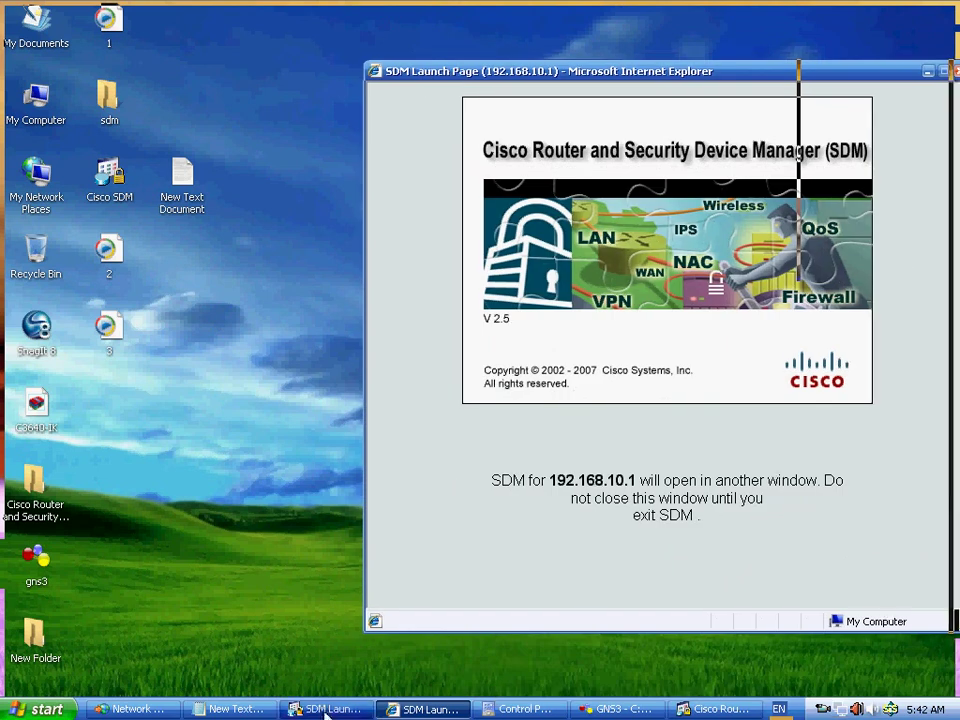
left_click(330, 709)
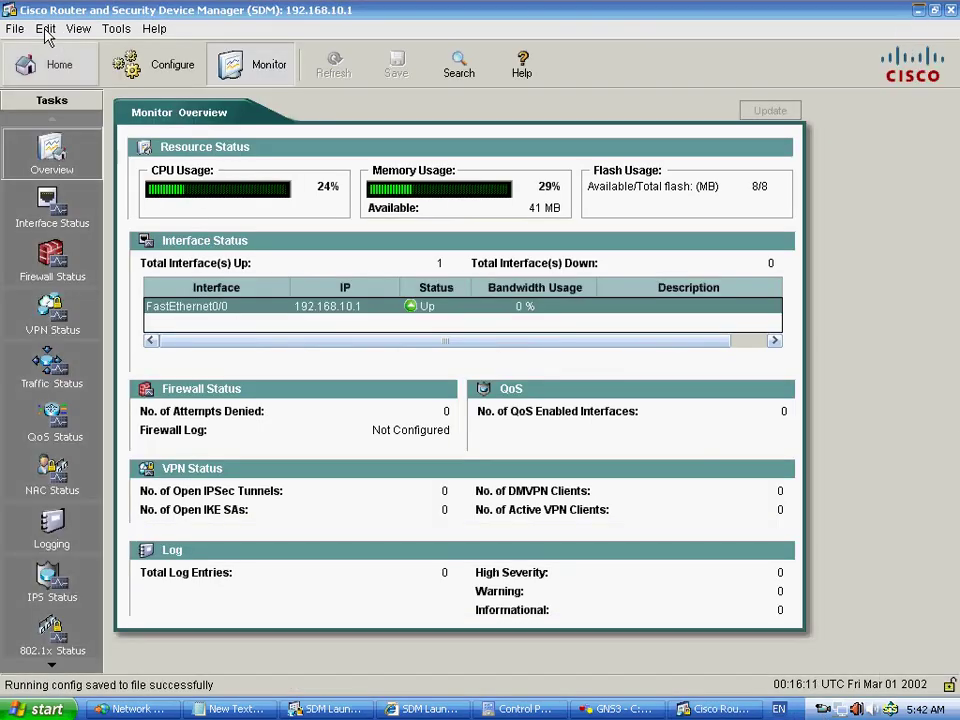
- Open SDM's User Preferences from the Edit menu, then minimize SDM
left_click(45, 30)
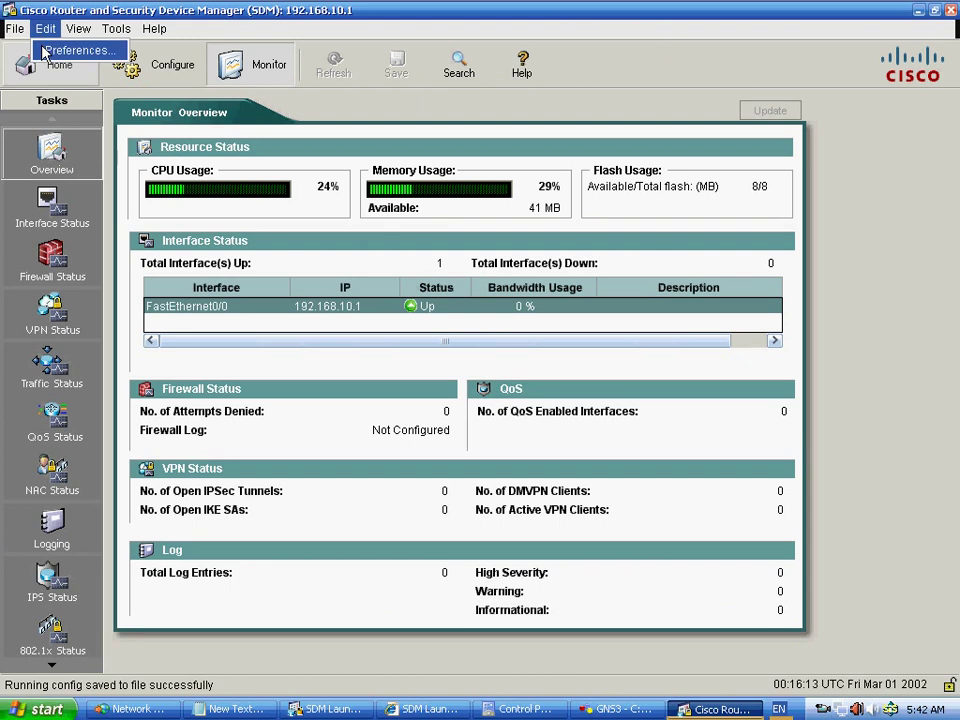
left_click(43, 50)
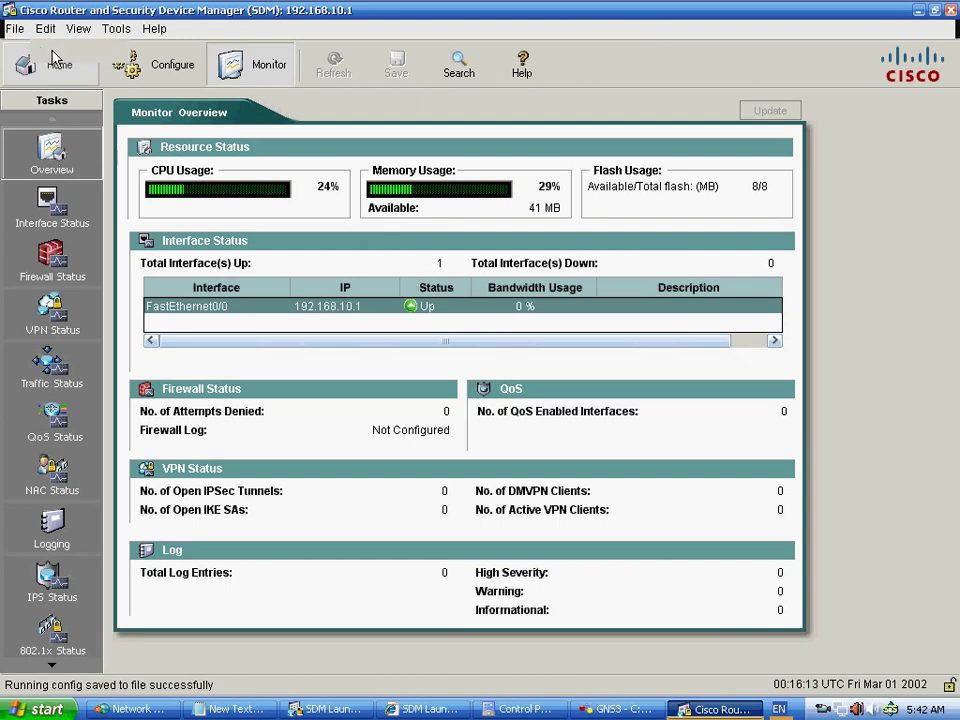
left_click(918, 11)
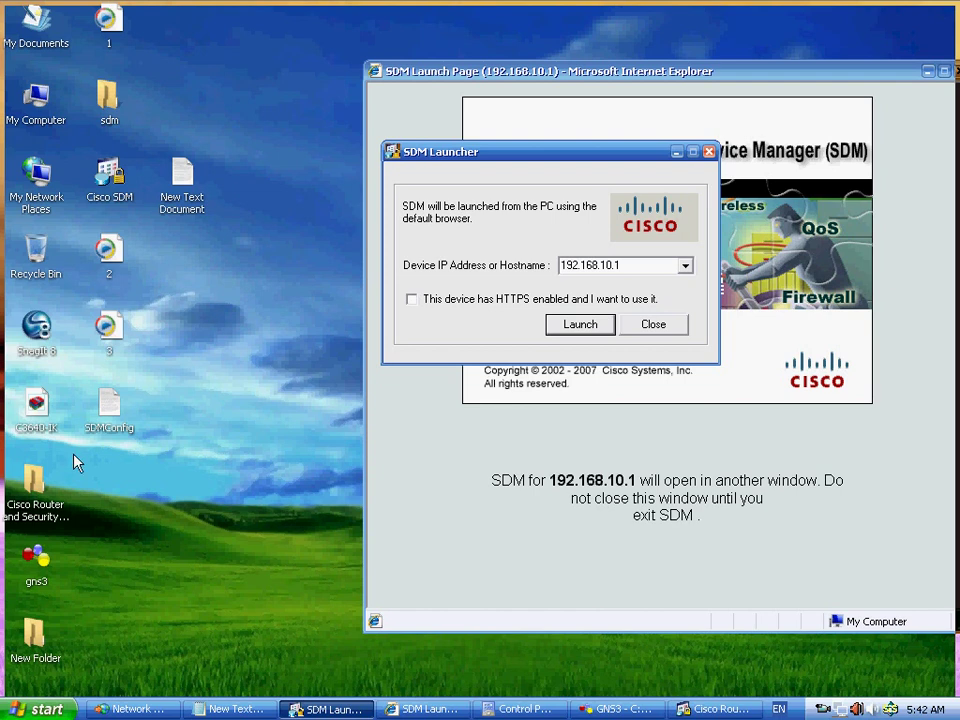
- Open the desktop SDMConfig file with Notepad and move User Preferences out of the way
left_click(120, 412)
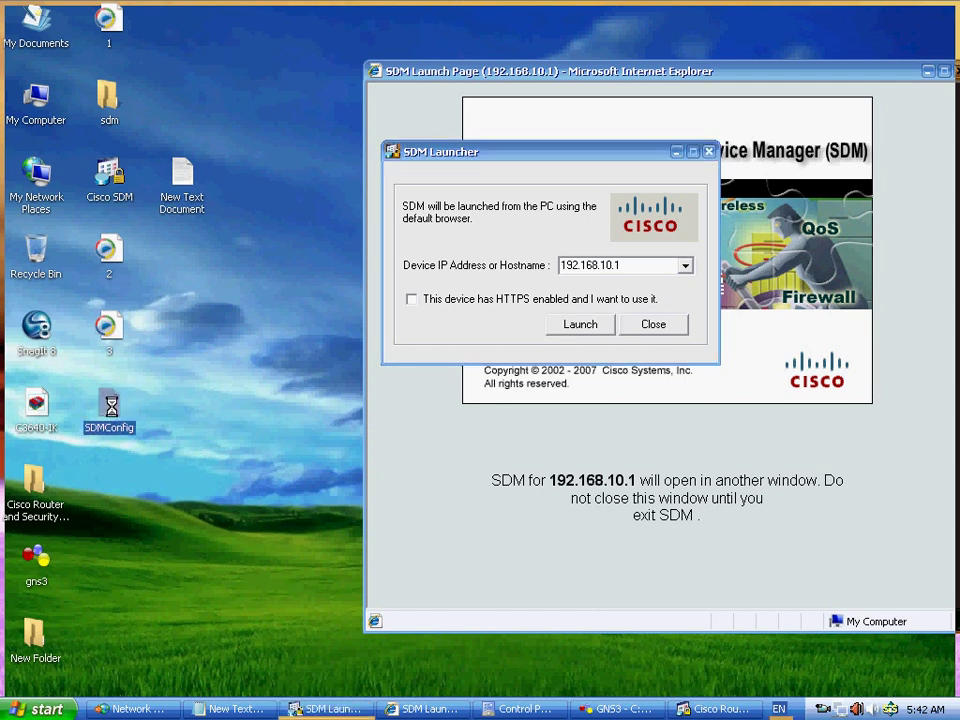
right_click(110, 406)
mouse_move(268, 470)
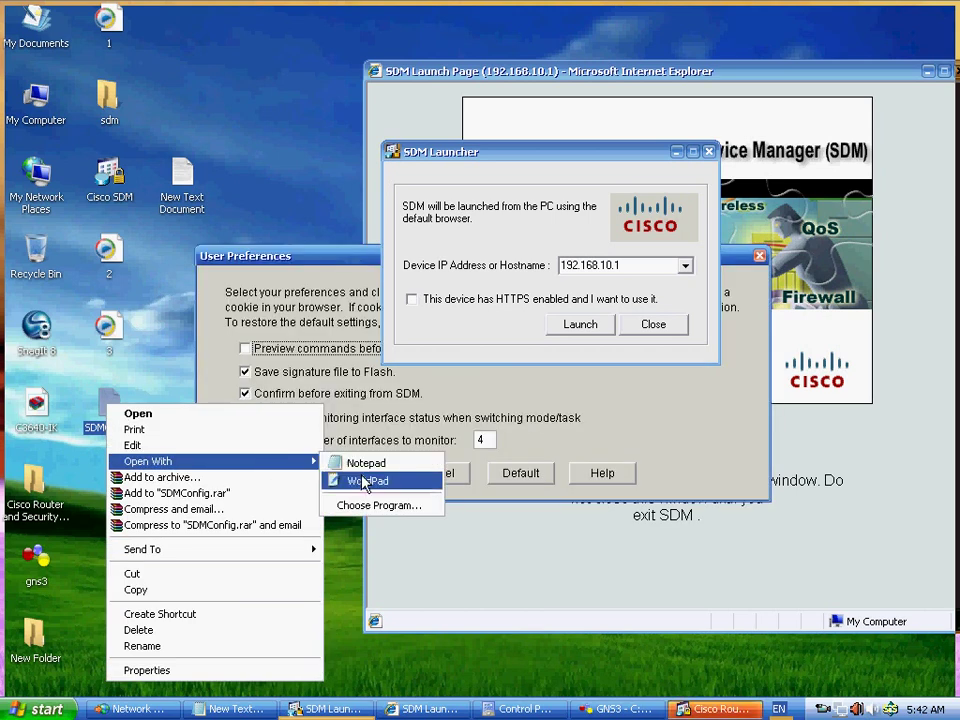
left_click(345, 464)
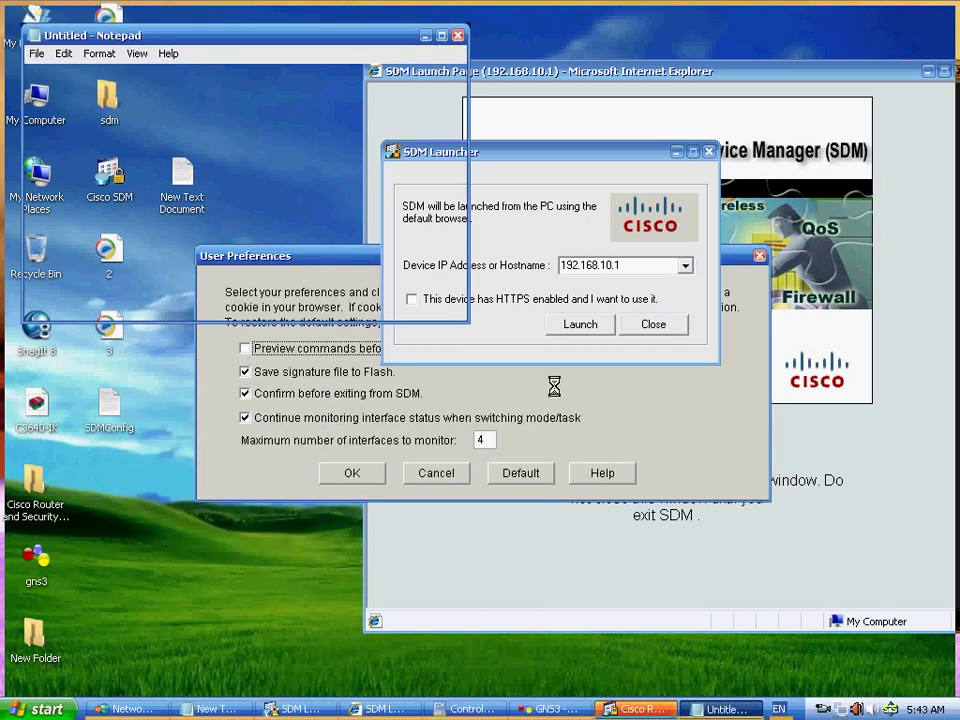
left_click(669, 349)
left_click_drag(613, 264, 749, 428)
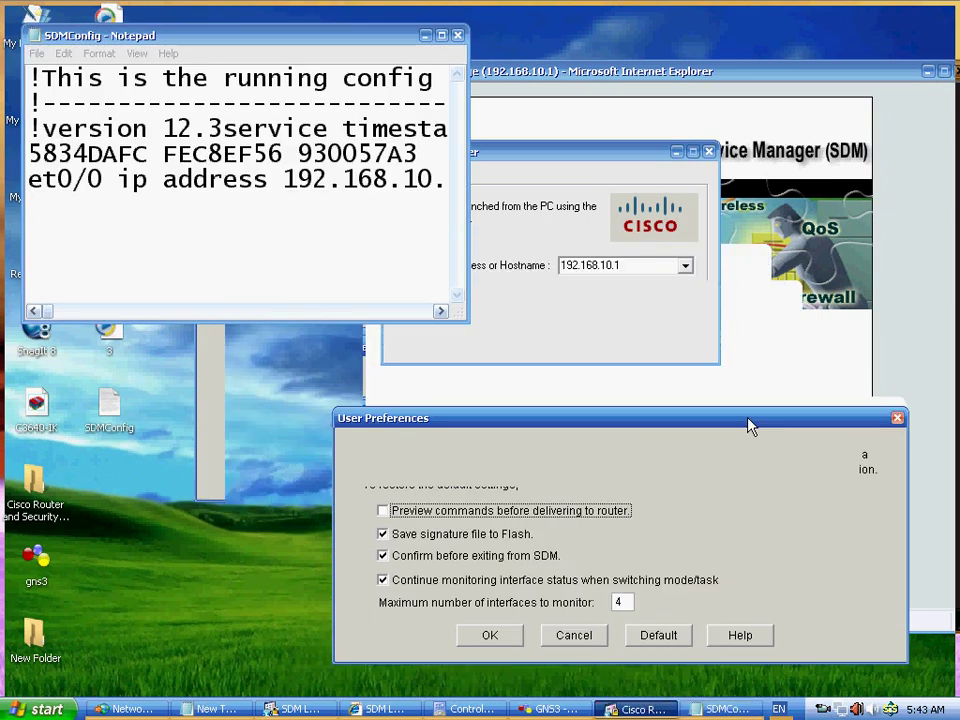
- Maximize Notepad, read through the SDMConfig text down to the crypto pki section, and close it
left_click(439, 35)
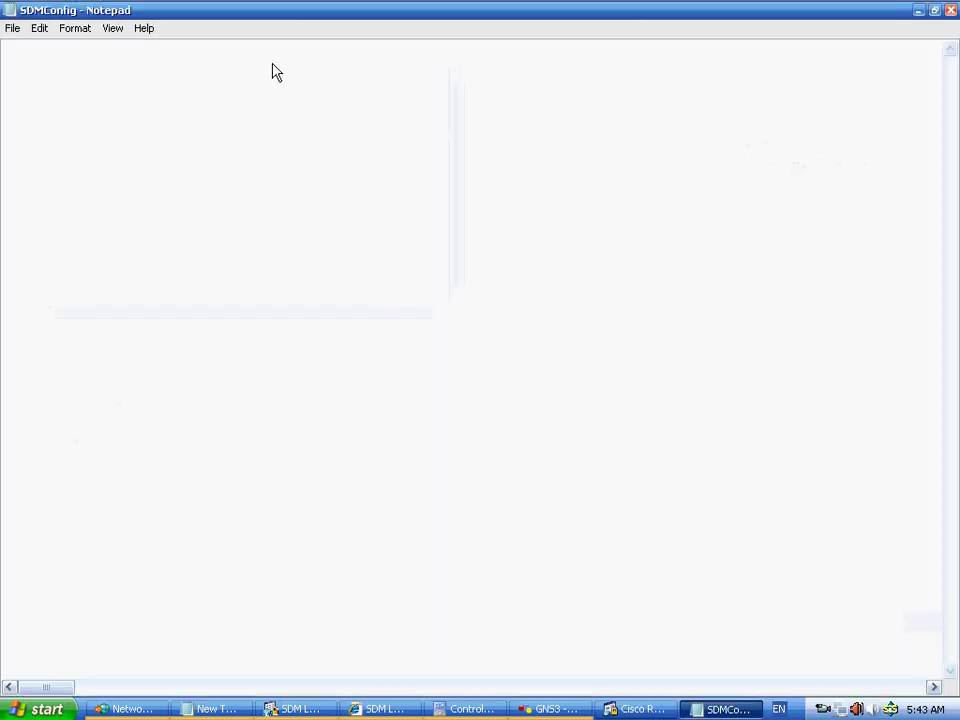
left_click_drag(872, 76, 556, 56)
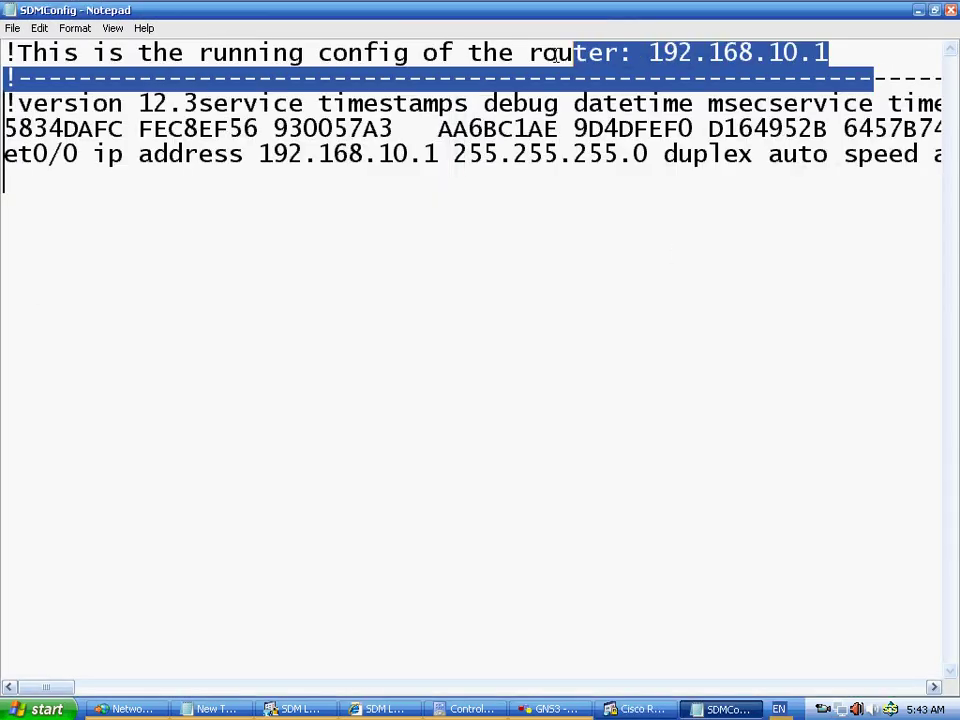
left_click_drag(164, 52, 5, 115)
left_click_drag(347, 77, 17, 101)
left_click_drag(943, 153, 165, 101)
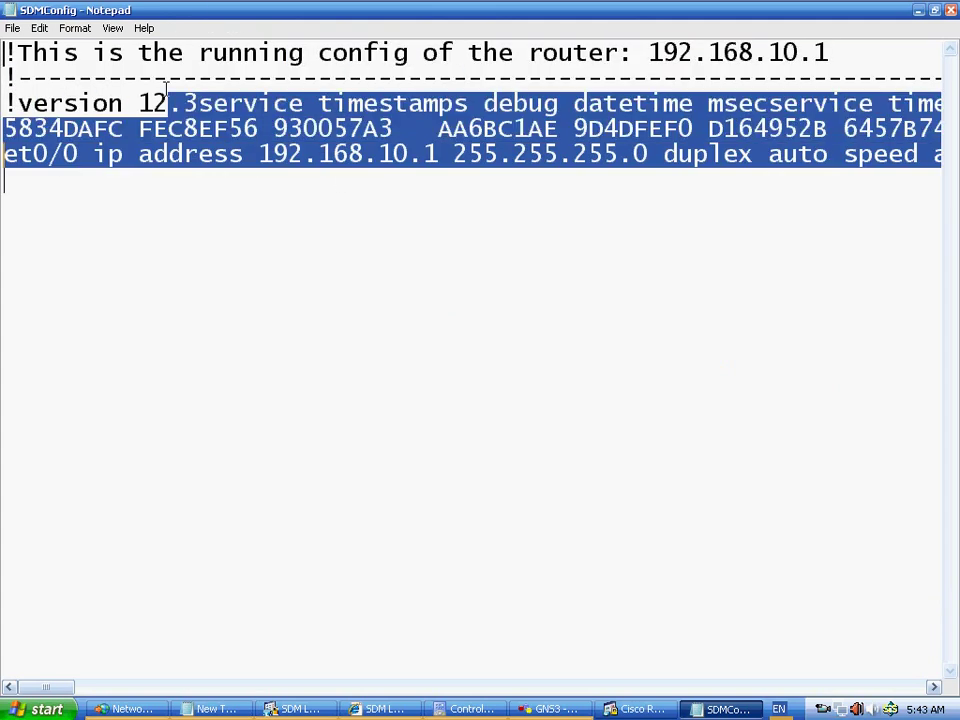
left_click_drag(485, 153, 716, 165)
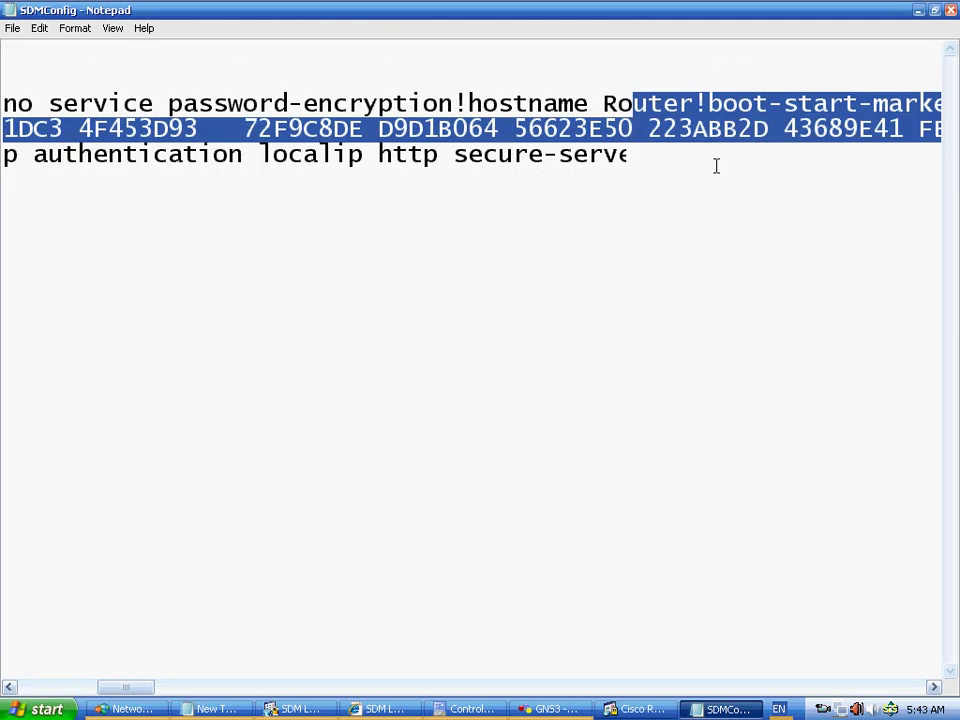
left_click(700, 200)
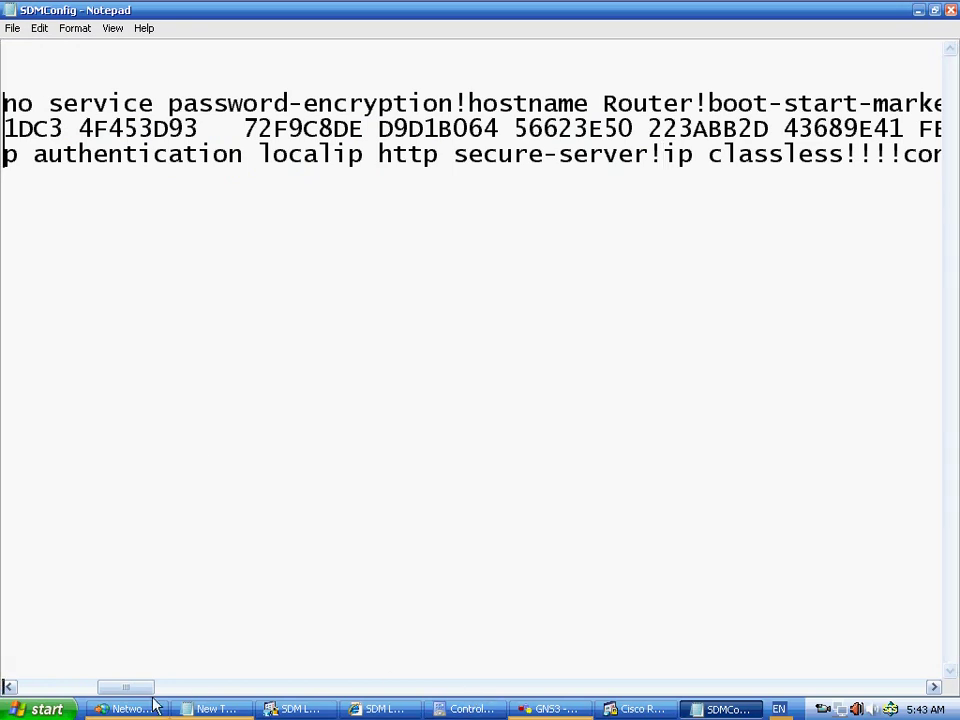
left_click(462, 690)
left_click(489, 696)
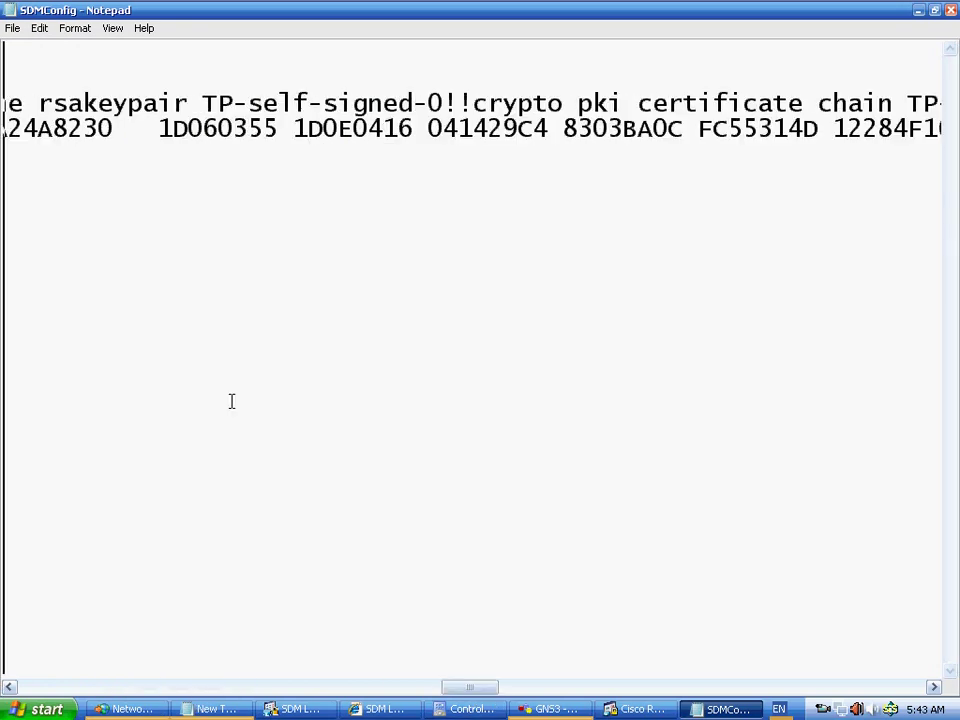
left_click(950, 10)
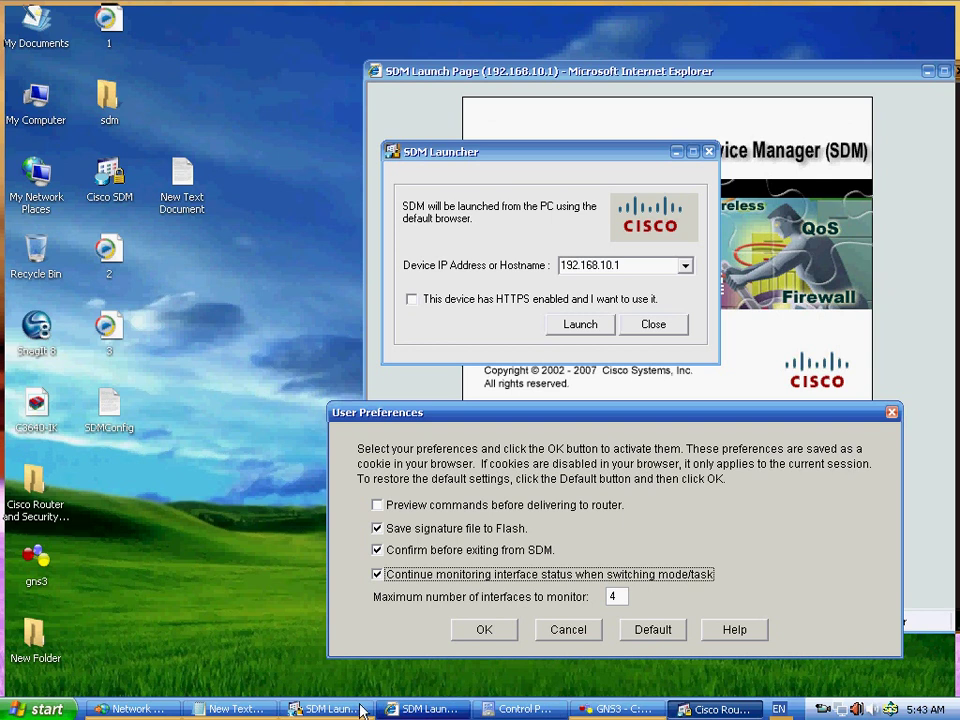
- Move the User Preferences dialog up-left and cancel it, keeping 4 monitored interfaces
left_click(325, 709)
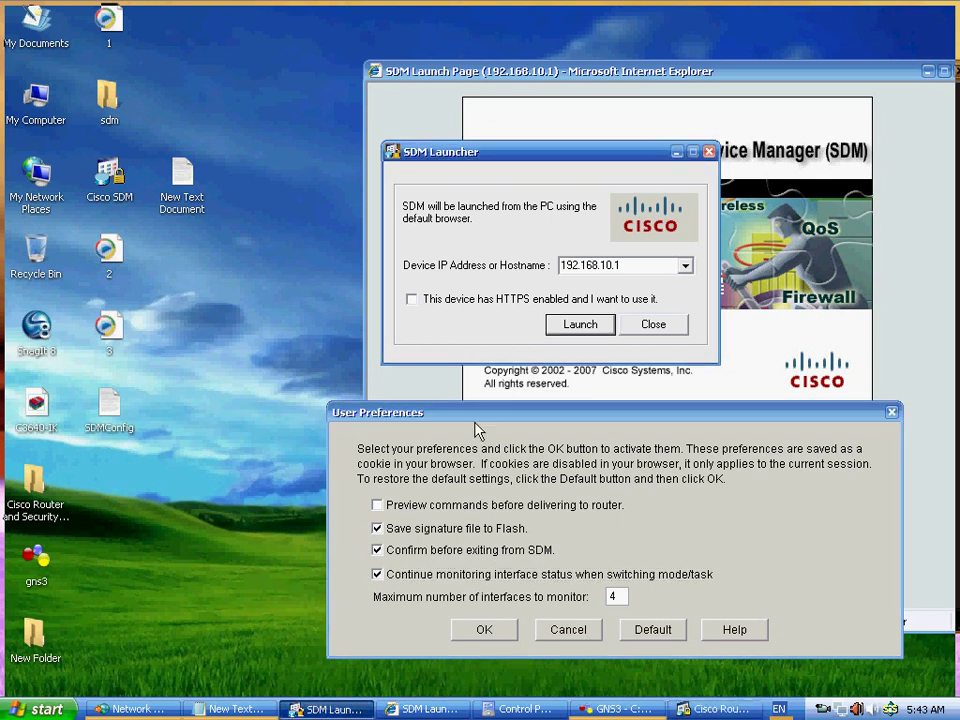
left_click(414, 410)
left_click_drag(415, 411, 281, 219)
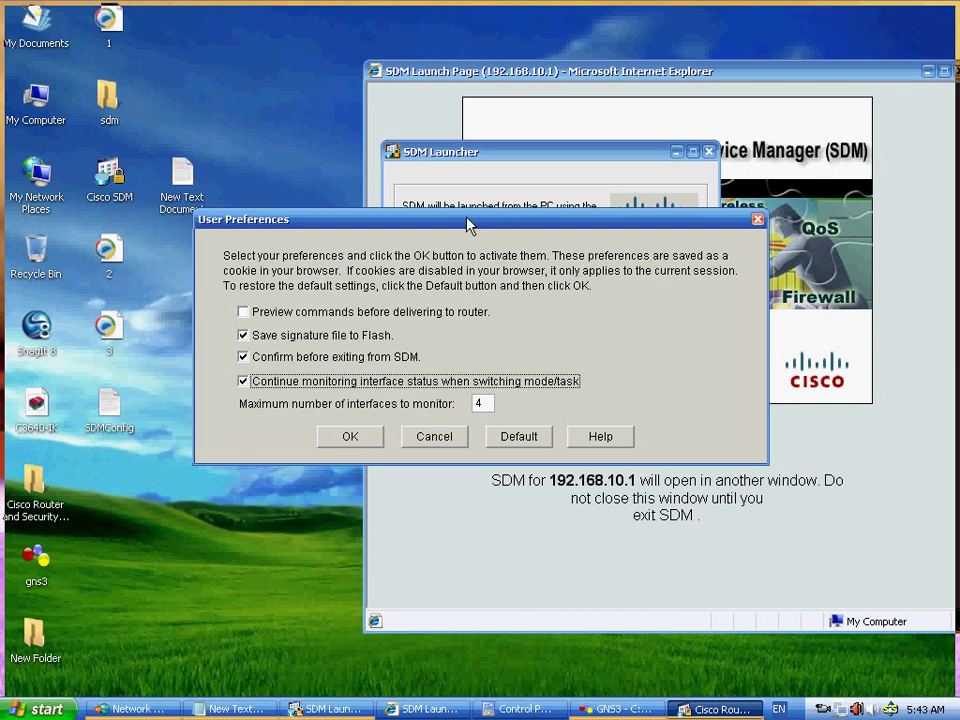
left_click_drag(470, 226, 420, 176)
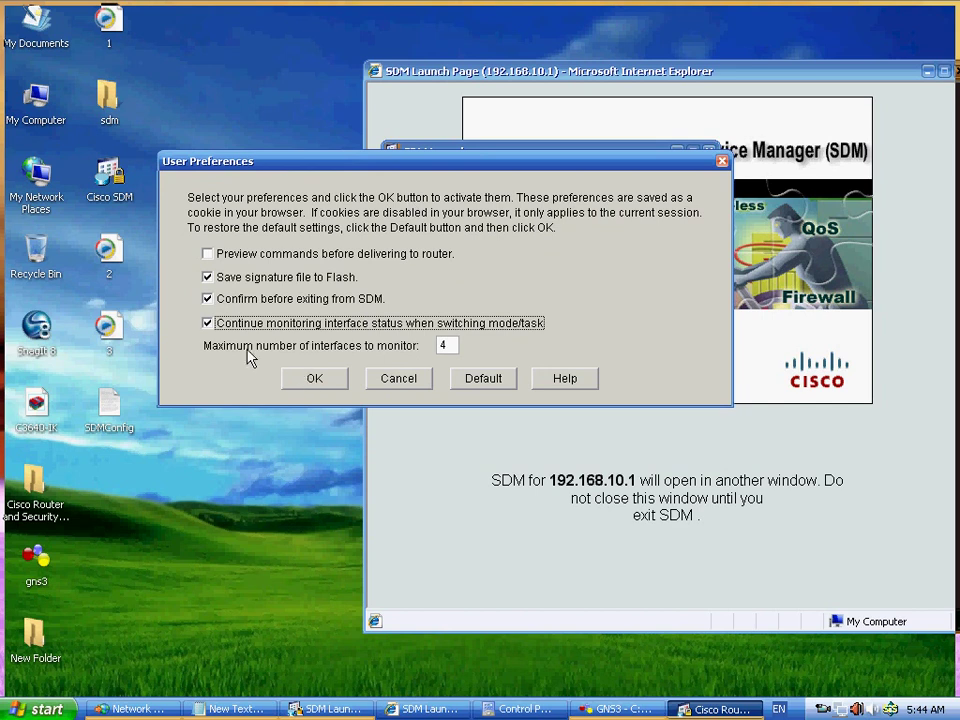
left_click(451, 345)
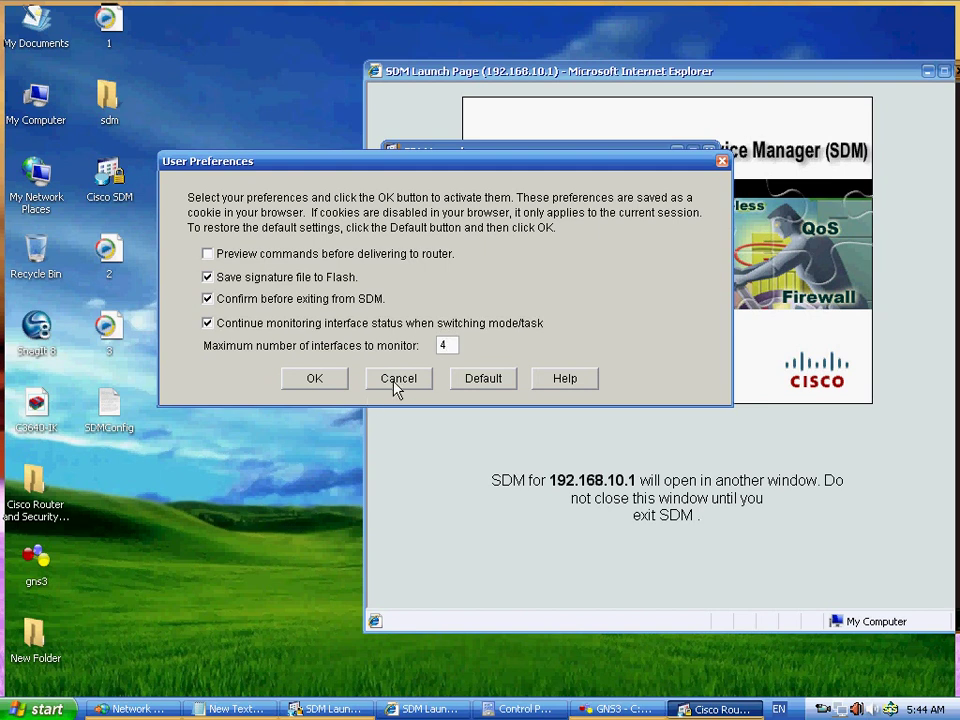
left_click(398, 379)
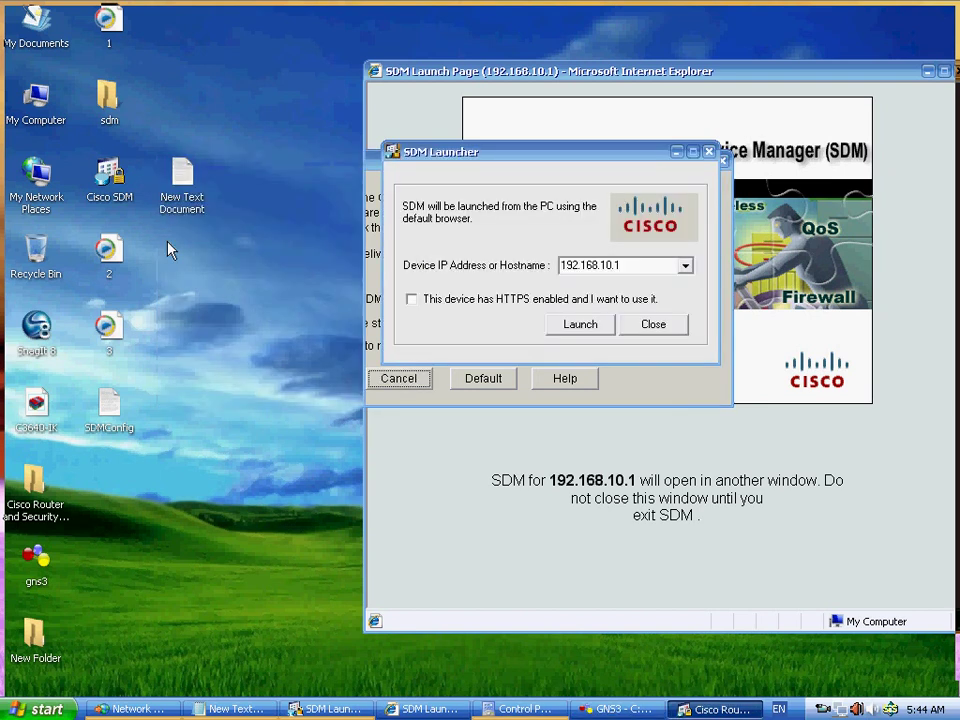
- Bring the Cisco SDM main window back to the front and show the View menu's options
left_click(335, 709)
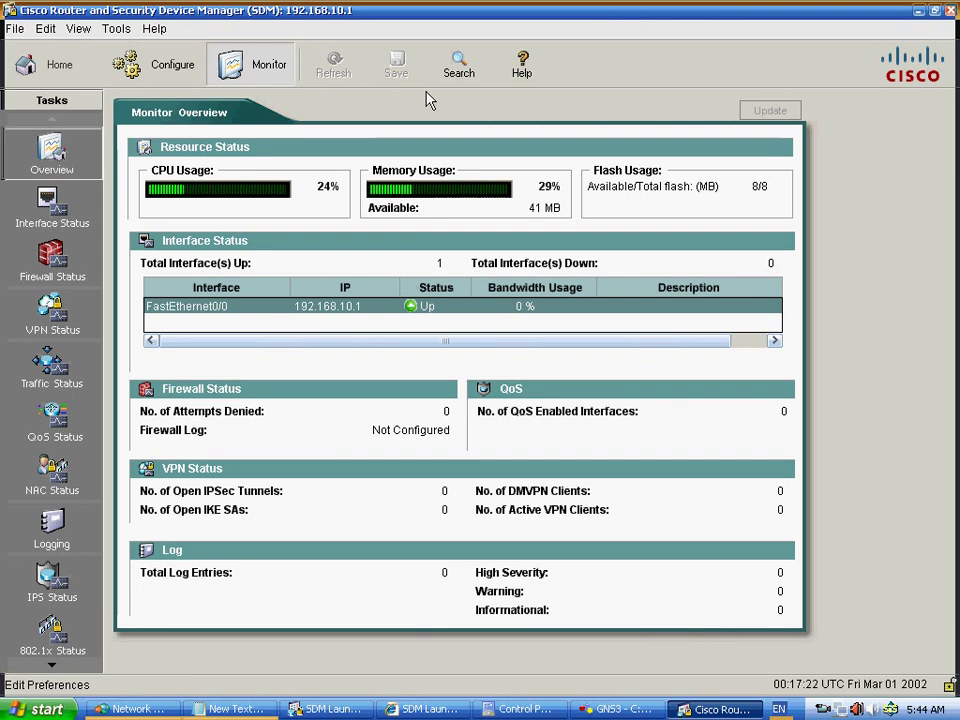
left_click(78, 29)
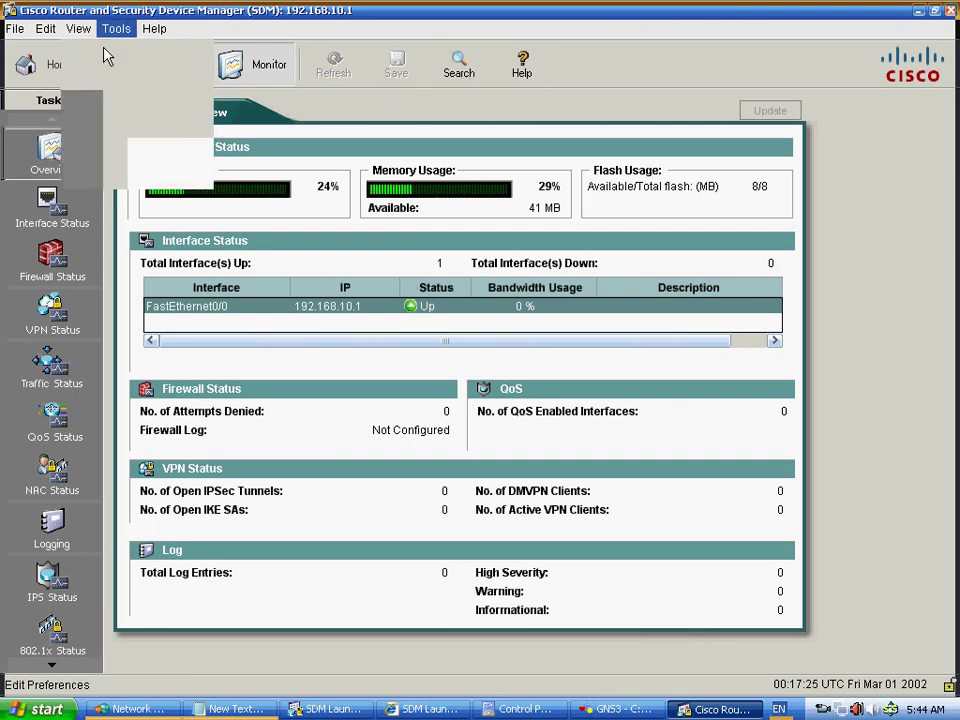
left_click(78, 29)
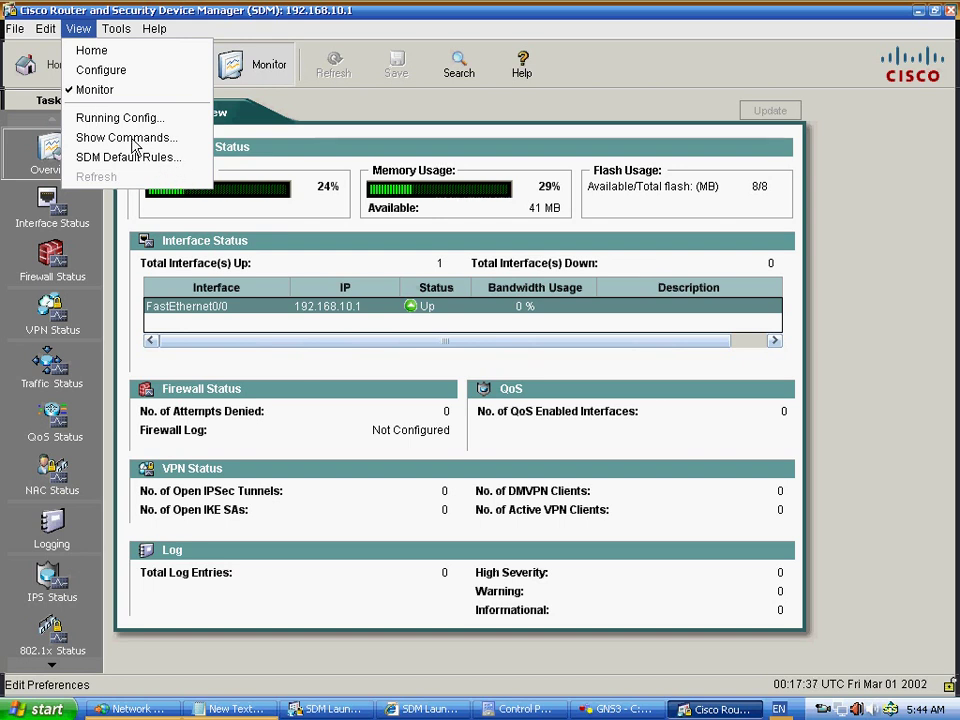
- Run show startup-config in the Show Commands window
left_click(134, 146)
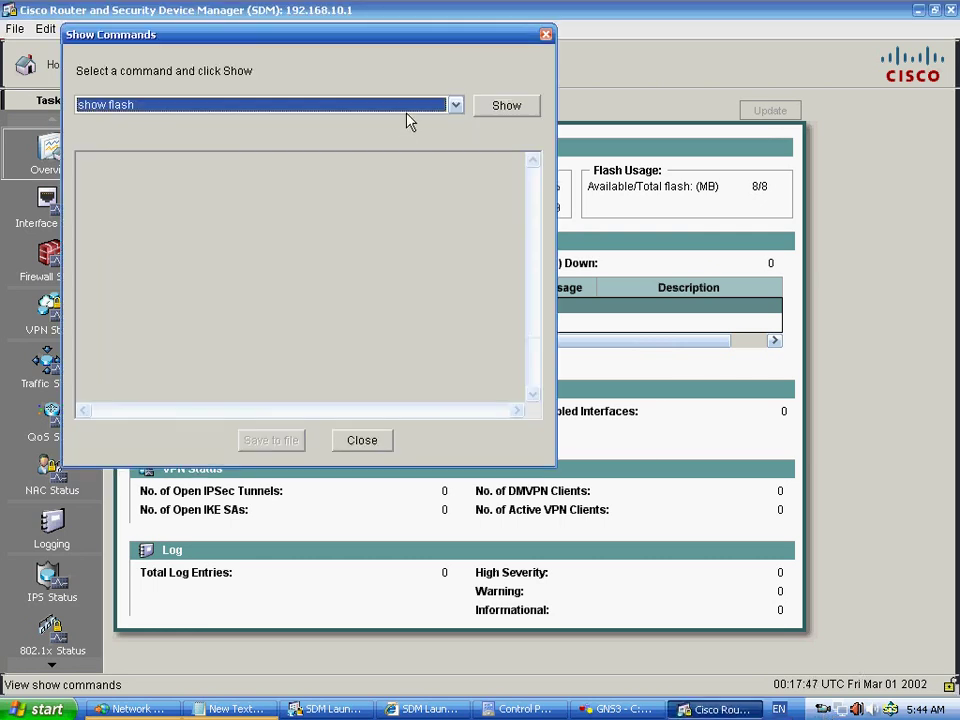
left_click(243, 106)
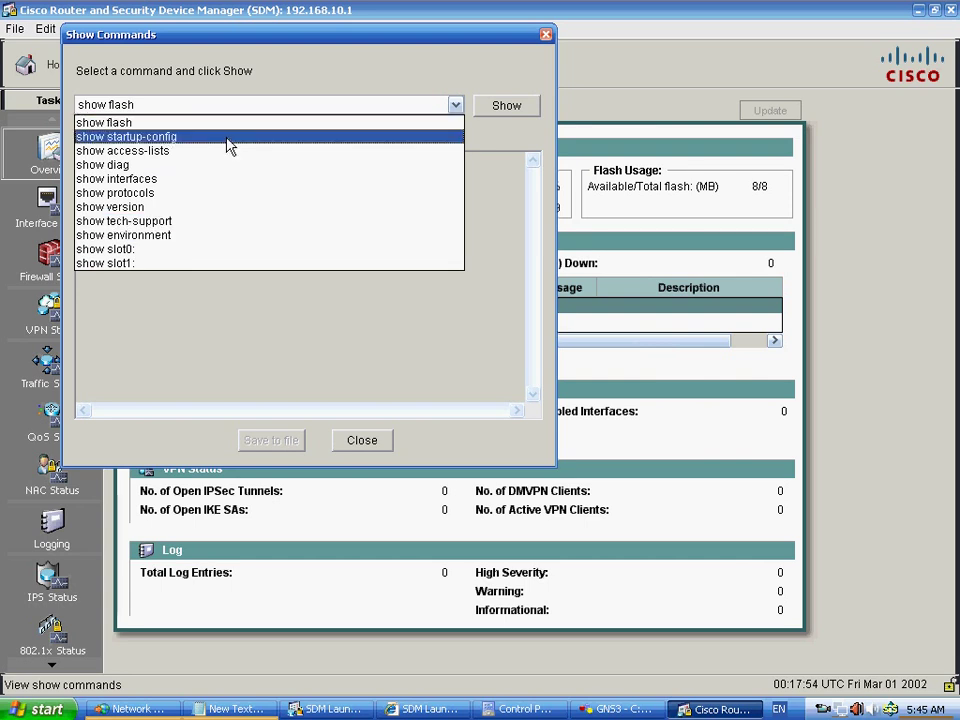
left_click(228, 137)
left_click(491, 110)
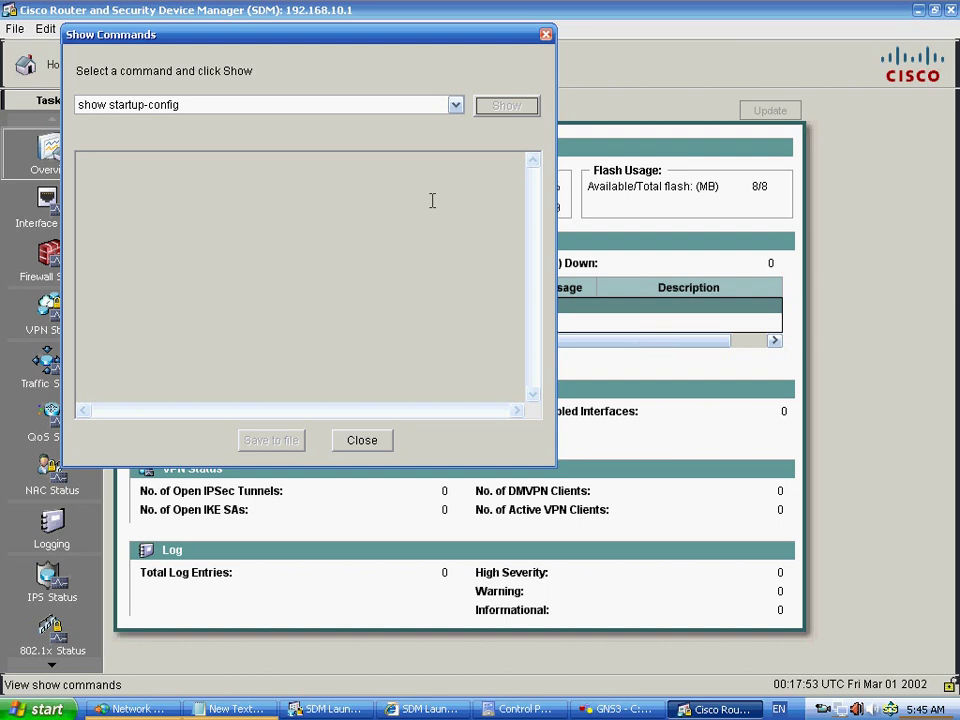
- Highlight the 1143-of-129016-bytes line and the following timestamp and password-encryption lines
left_click_drag(446, 38, 551, 221)
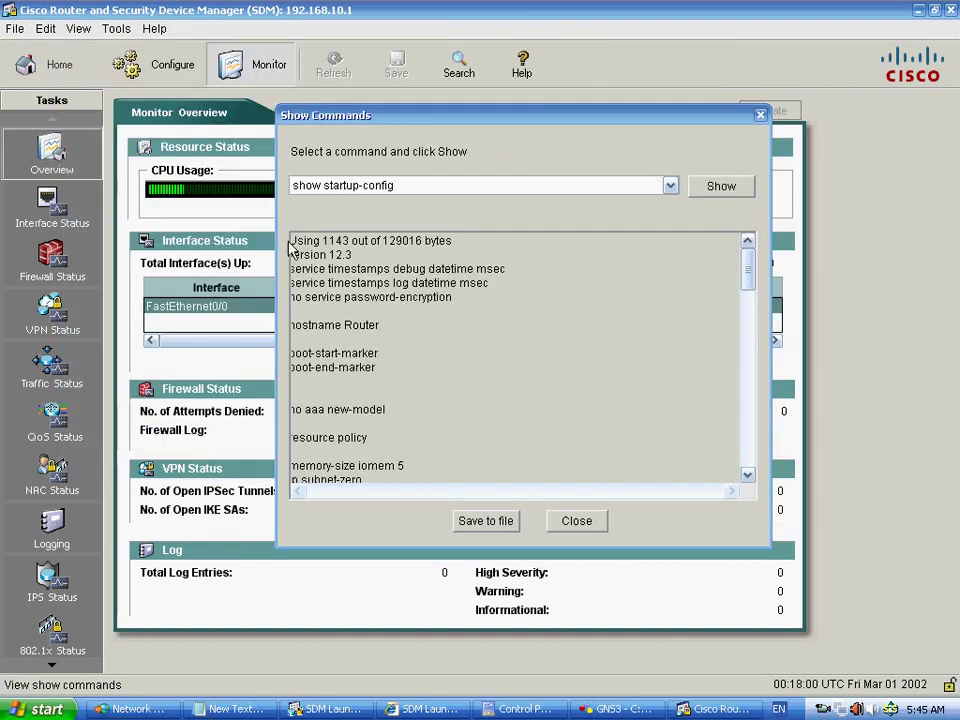
left_click_drag(291, 241, 441, 241)
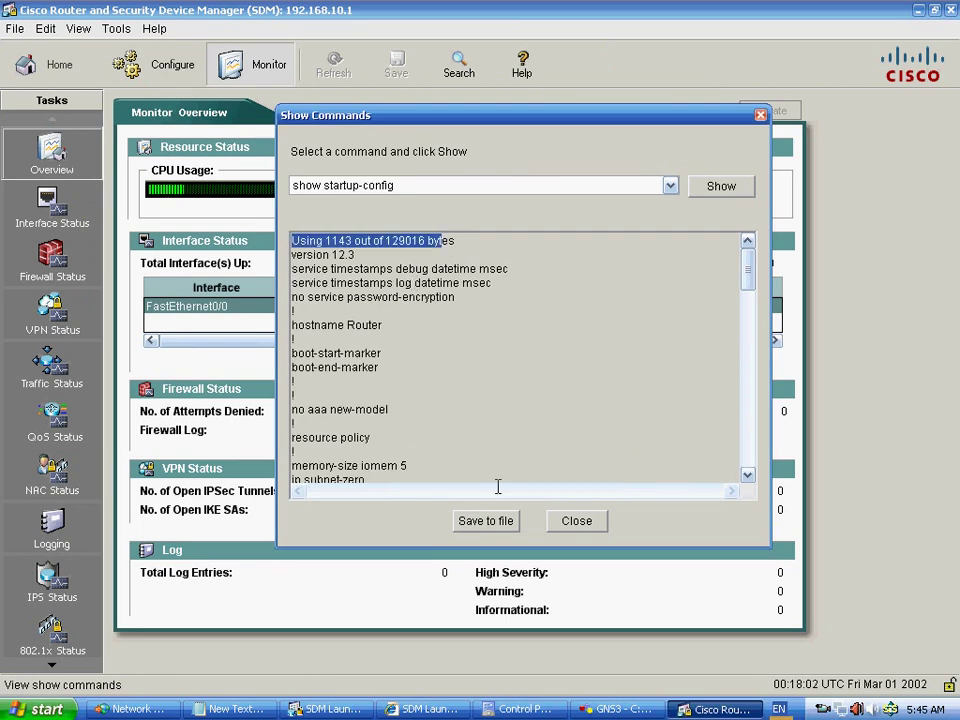
left_click_drag(356, 255, 359, 297)
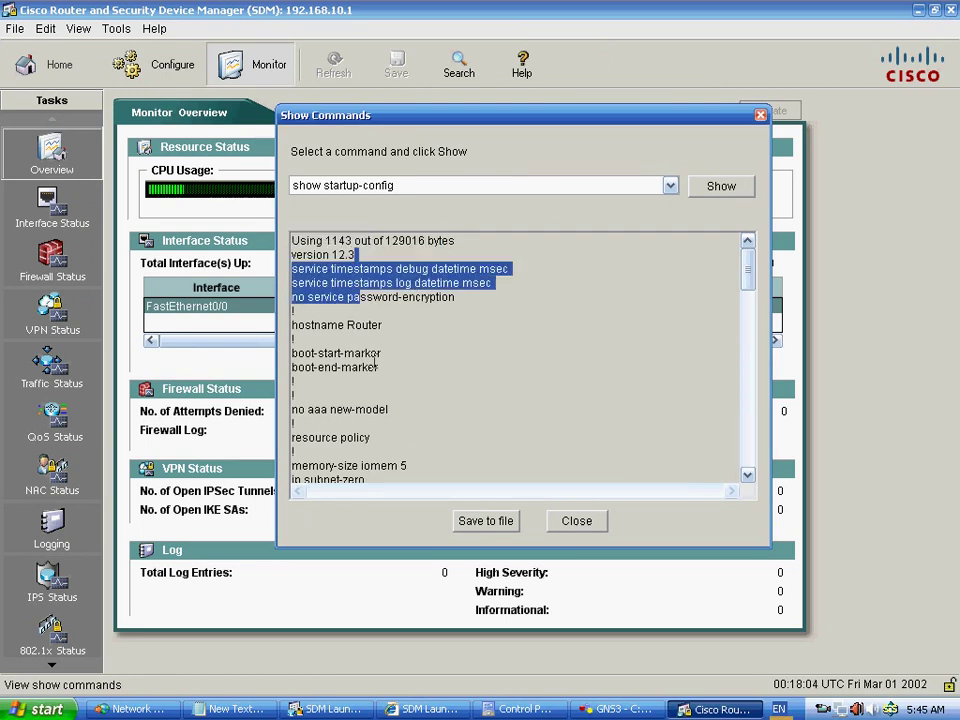
left_click_drag(375, 361, 484, 492)
left_click(669, 186)
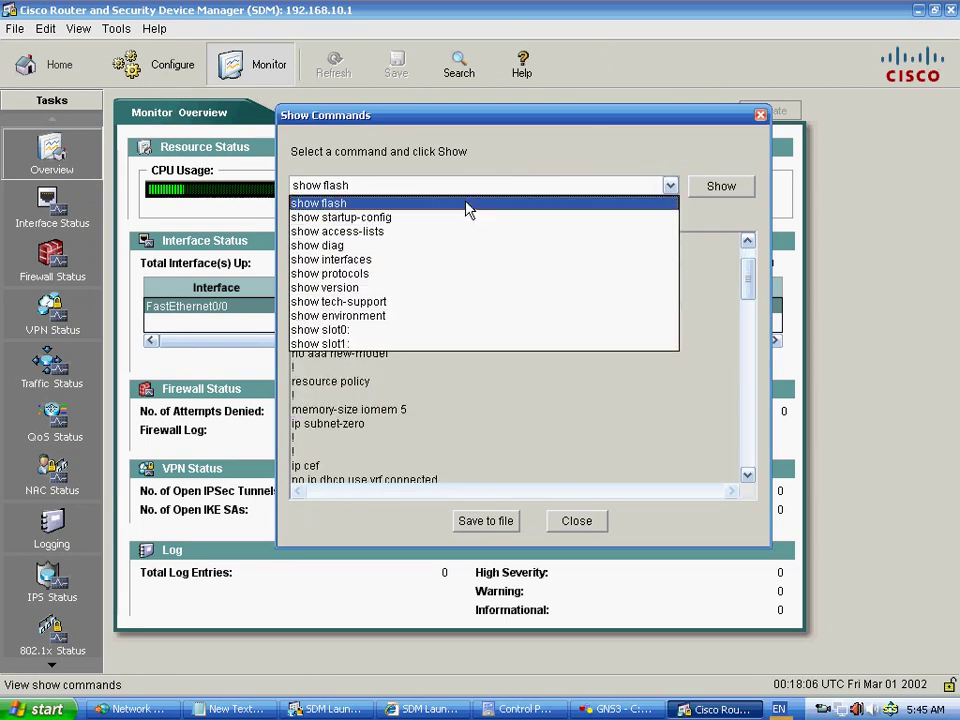
- Run show flash and highlight its summary: no files, 0 of 8388604 bytes used
left_click(469, 204)
left_click(720, 187)
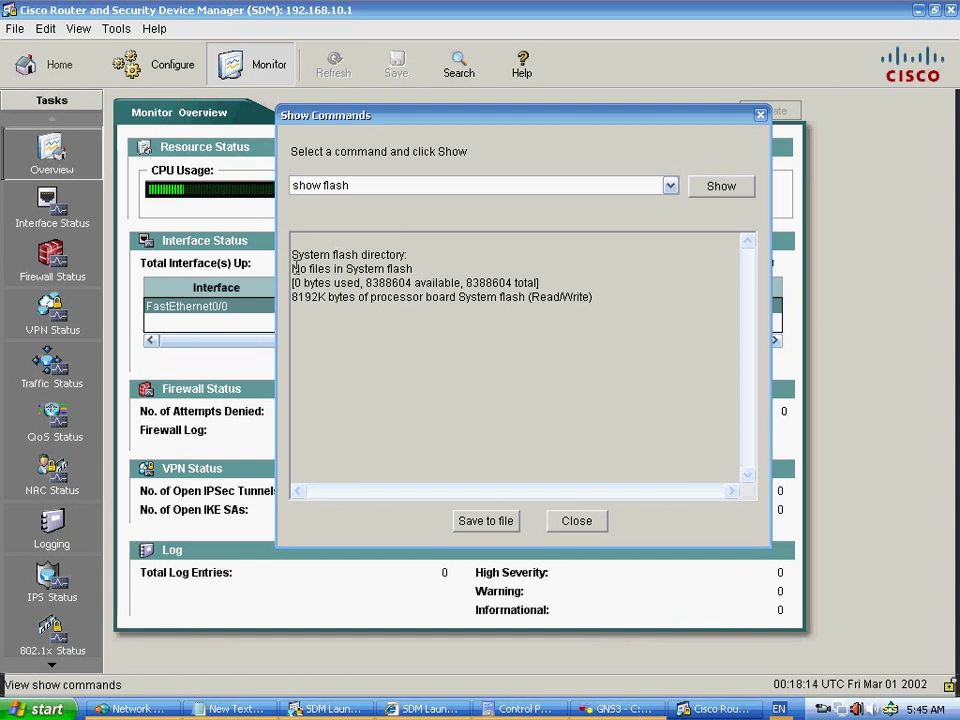
left_click_drag(293, 268, 432, 280)
left_click(439, 259)
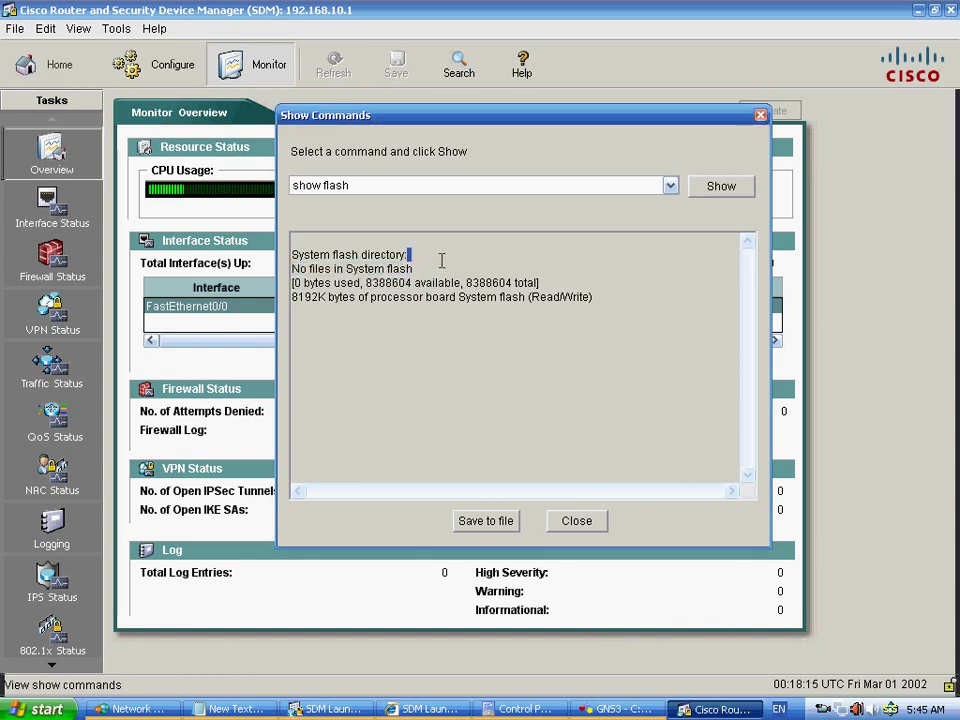
left_click(439, 269)
left_click_drag(453, 283, 525, 297)
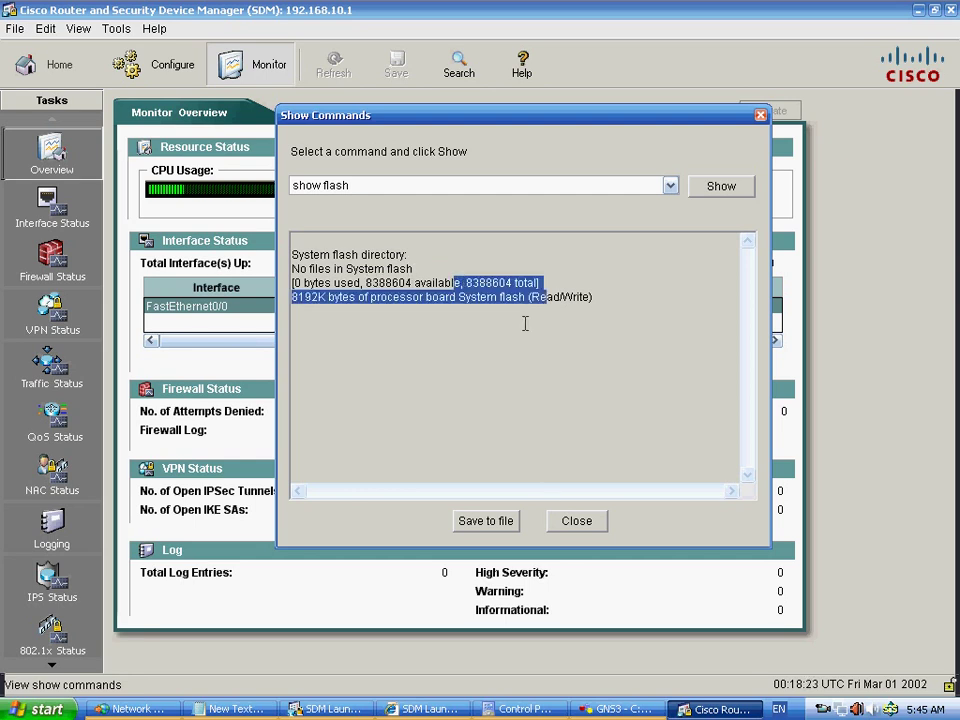
left_click(353, 321)
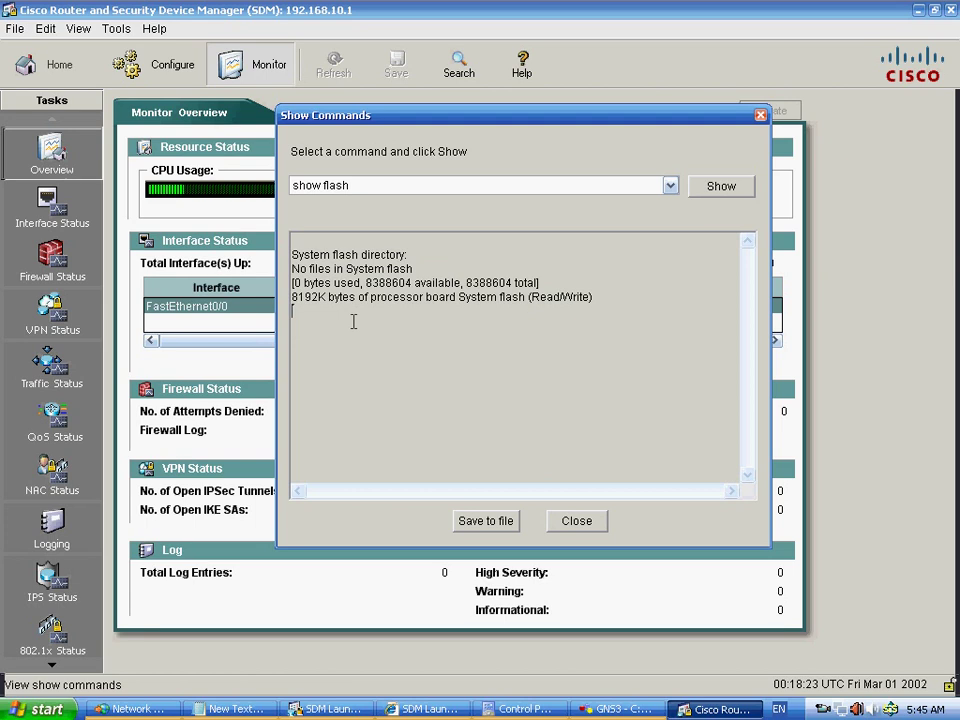
- Run show version, scroll its IOS 12.3(14)T2 and 18-minute uptime output, then close the window
left_click(671, 187)
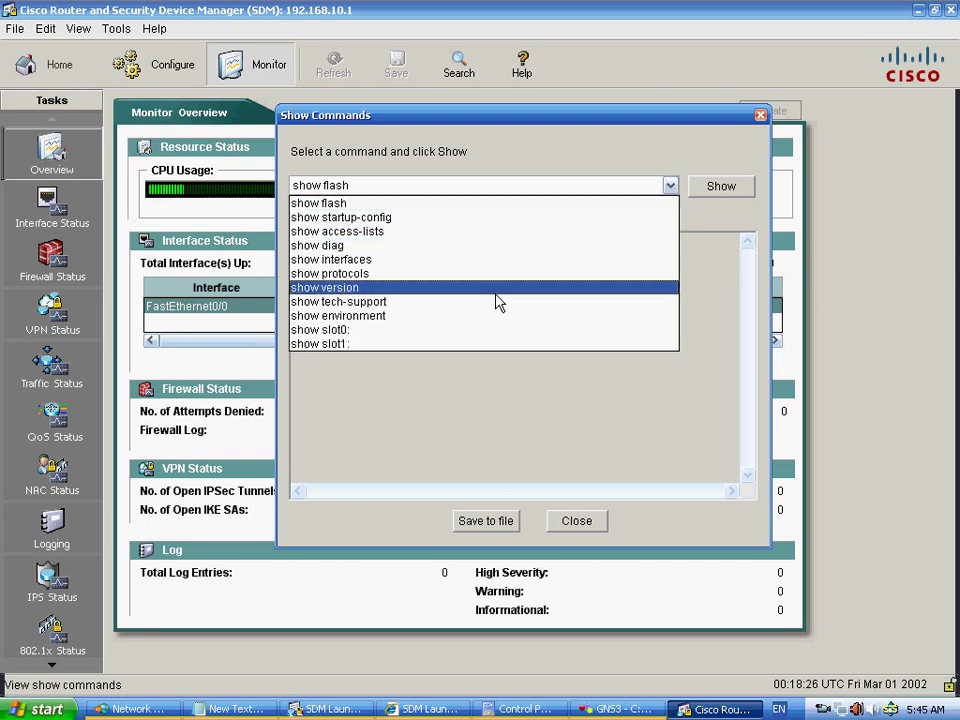
left_click(444, 290)
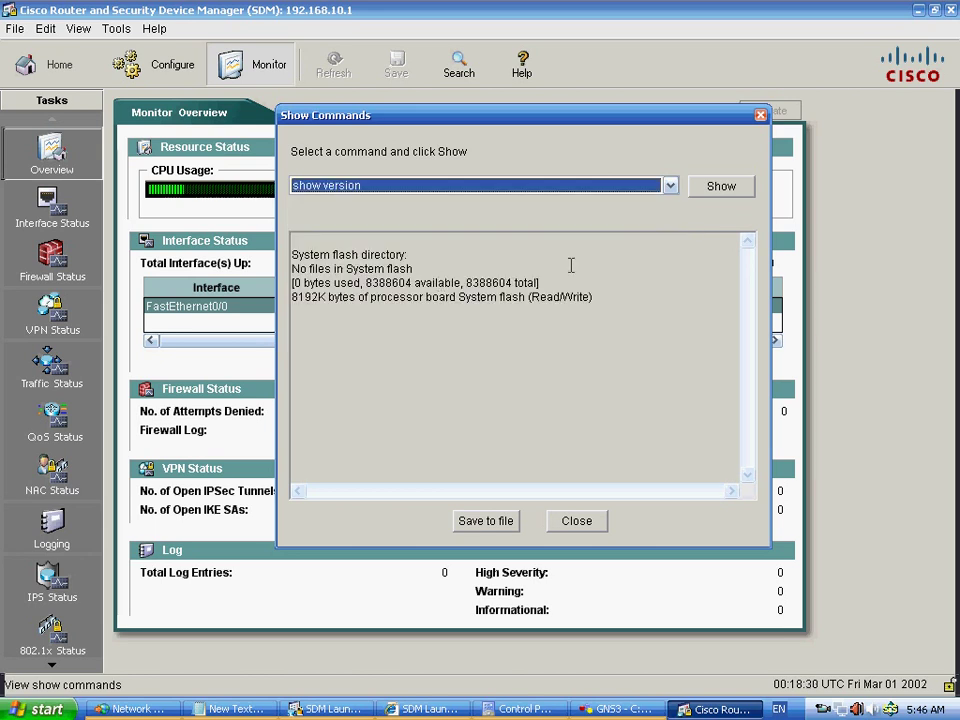
left_click(718, 195)
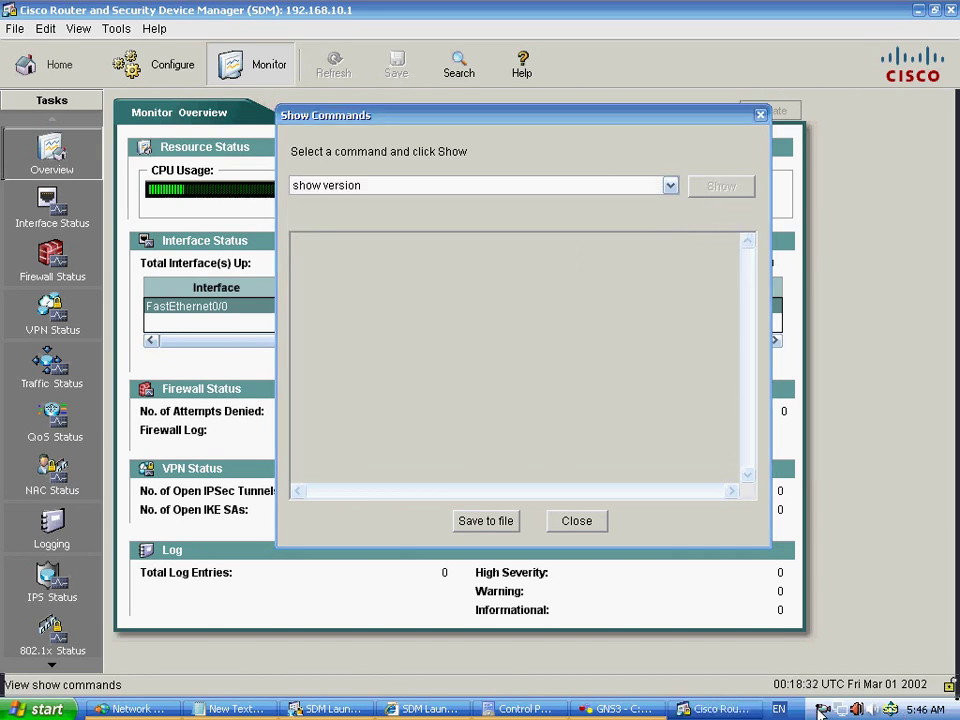
left_click_drag(498, 254, 558, 294)
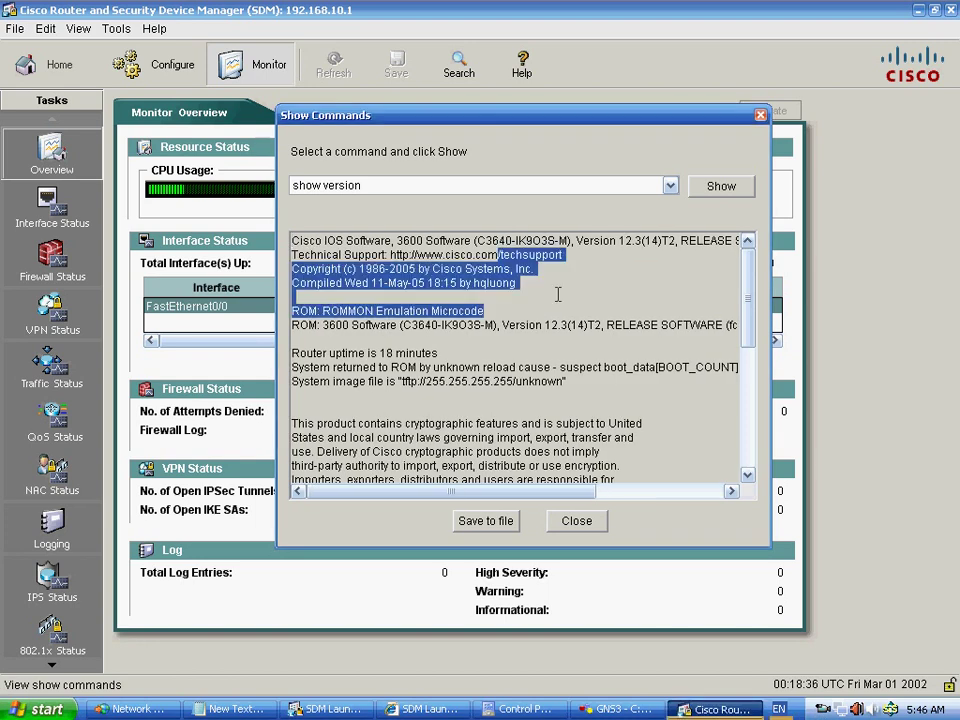
scroll(500, 470, "down", 3)
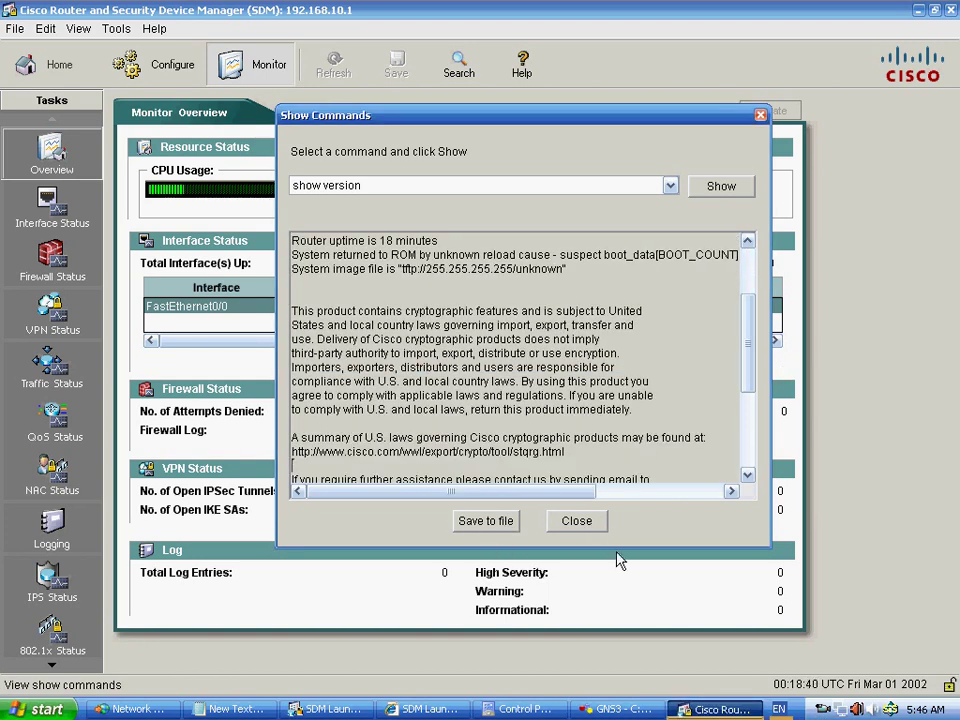
left_click(574, 528)
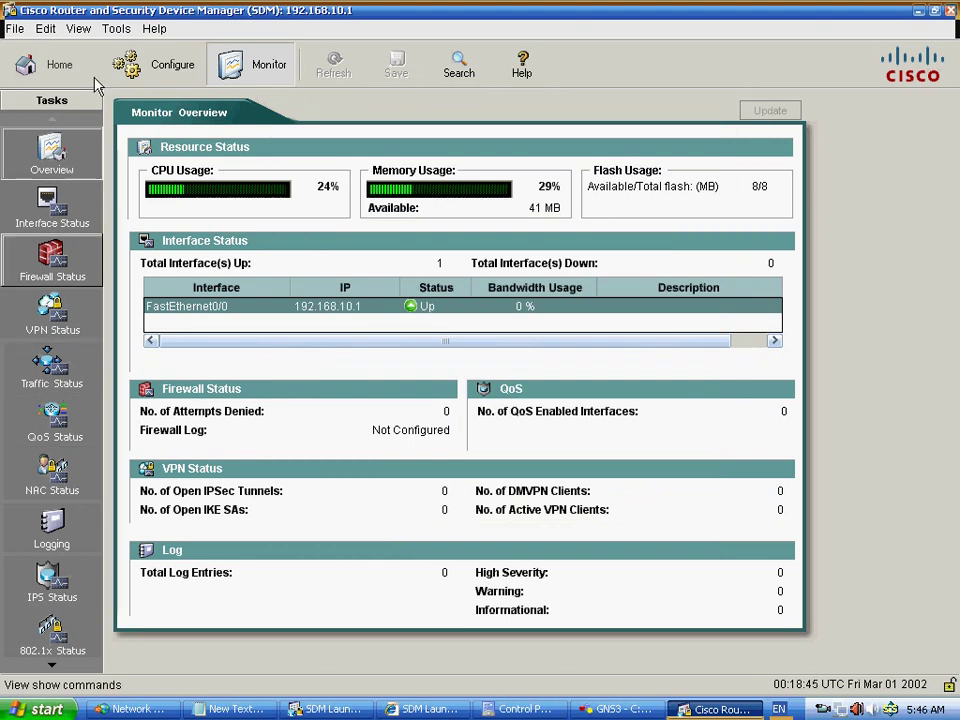
- Open View > Running Config, select the 2350-byte configuration text, and close it
left_click(79, 30)
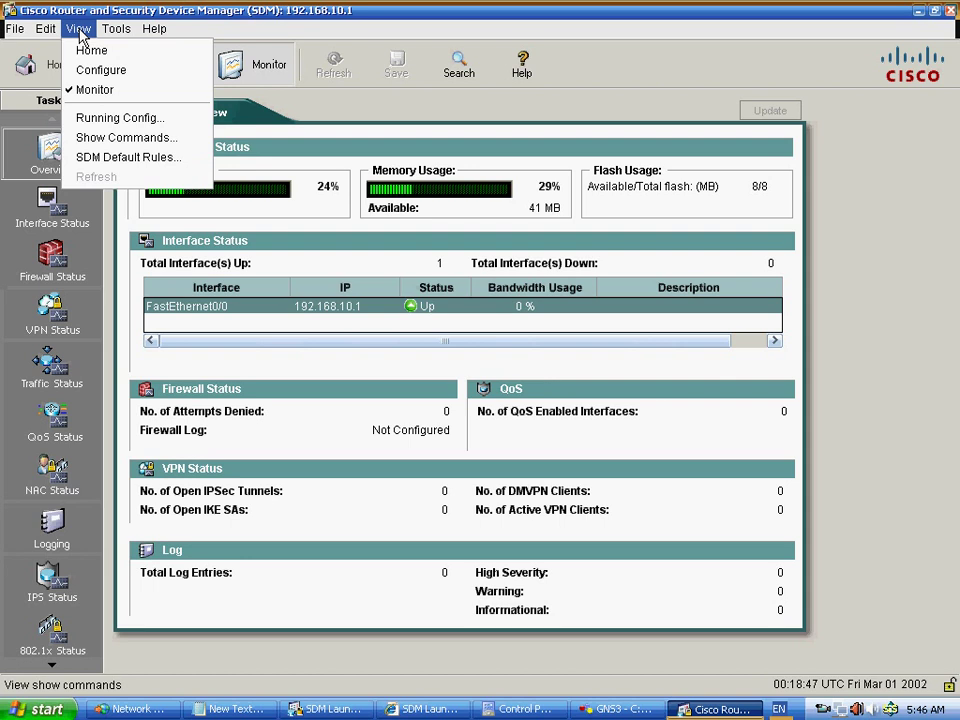
left_click(110, 119)
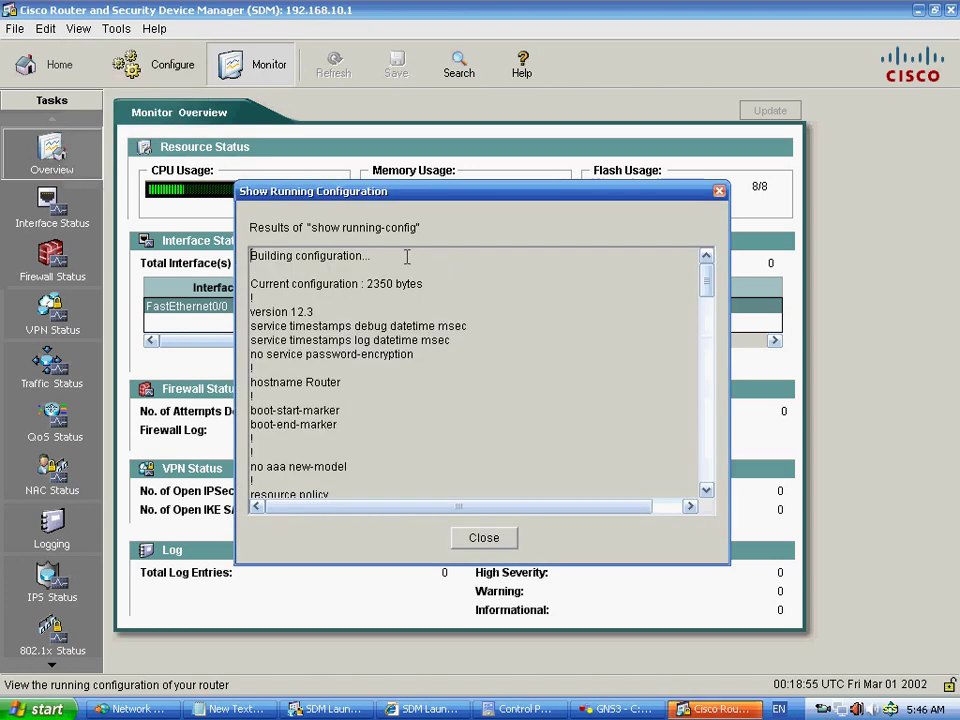
left_click_drag(407, 257, 453, 541)
left_click_drag(533, 551, 585, 407)
left_click(484, 537)
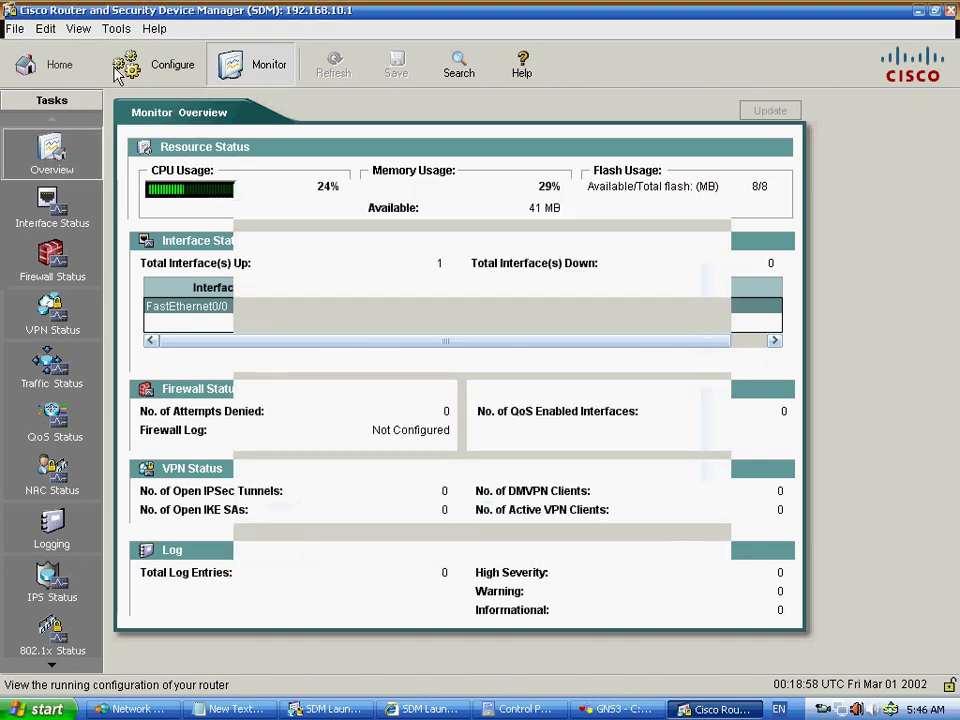
left_click(116, 28)
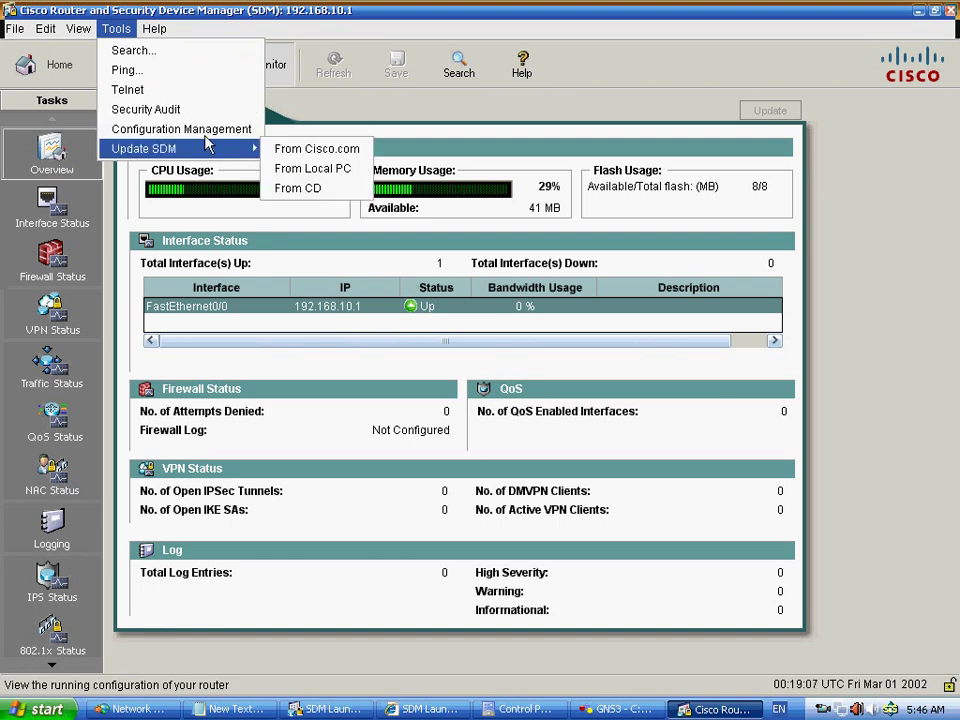
- Open Tools > Configuration Management, then look over Tools > Update SDM and the Help menu
left_click(203, 145)
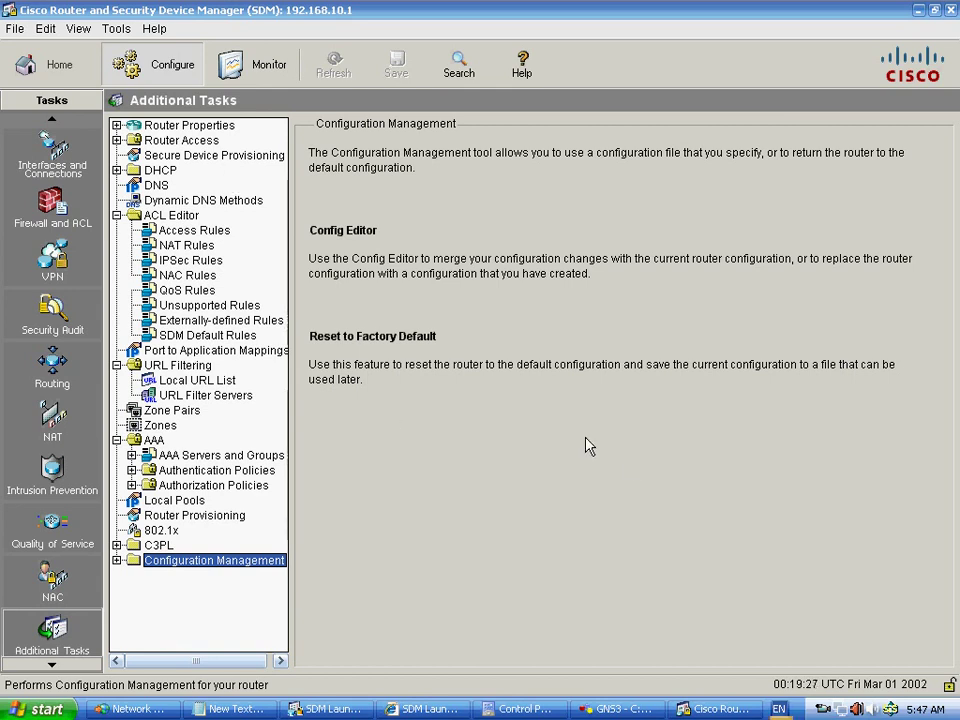
left_click(116, 28)
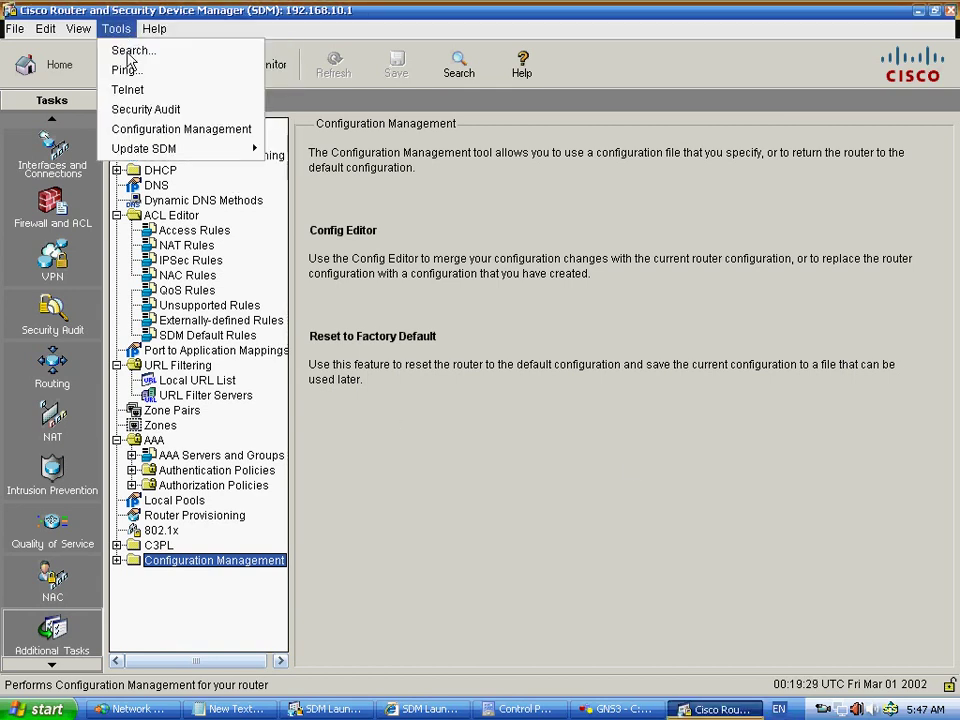
mouse_move(176, 152)
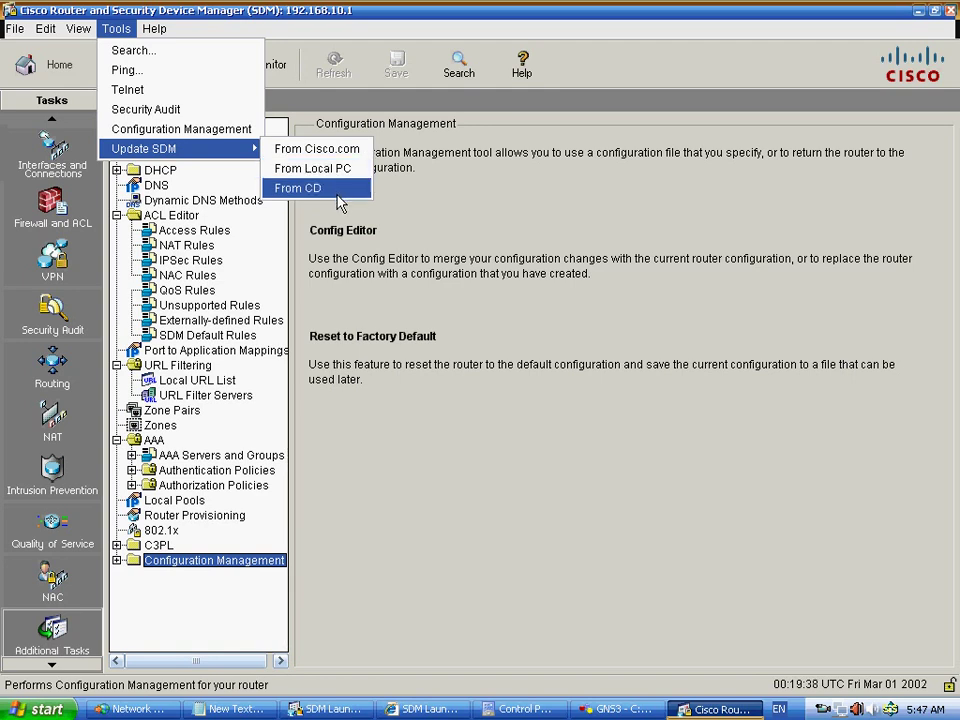
mouse_move(155, 28)
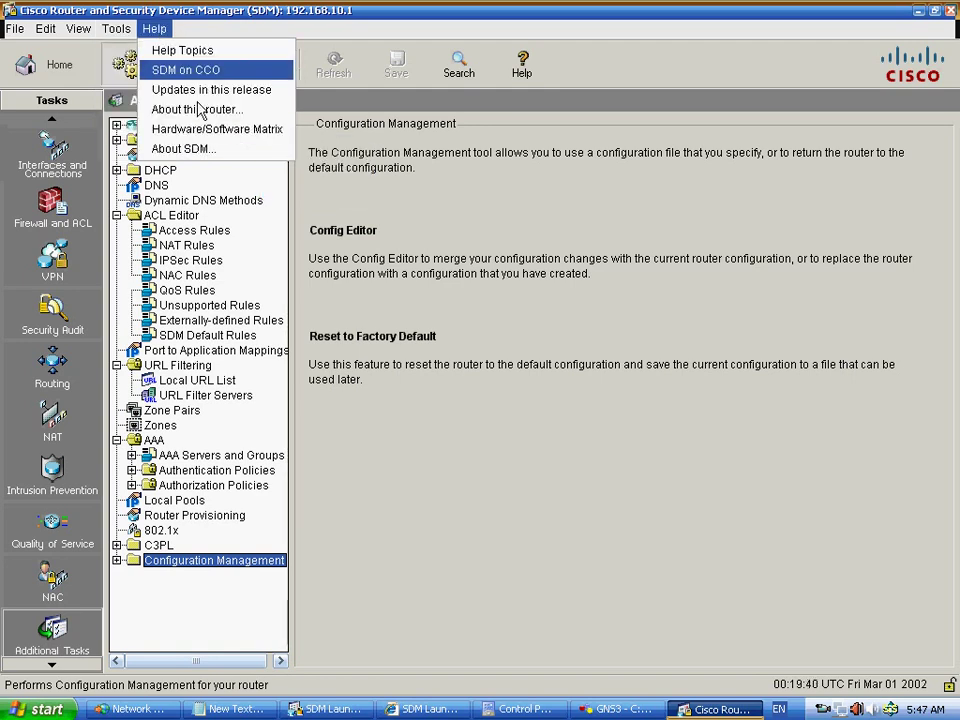
left_click(227, 152)
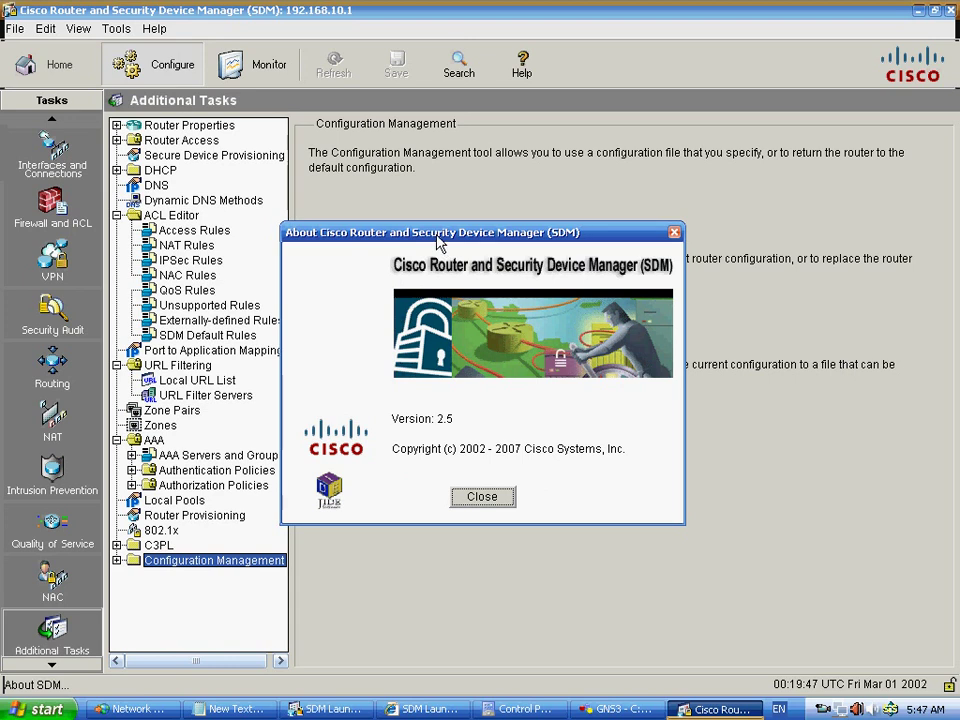
key("Return")
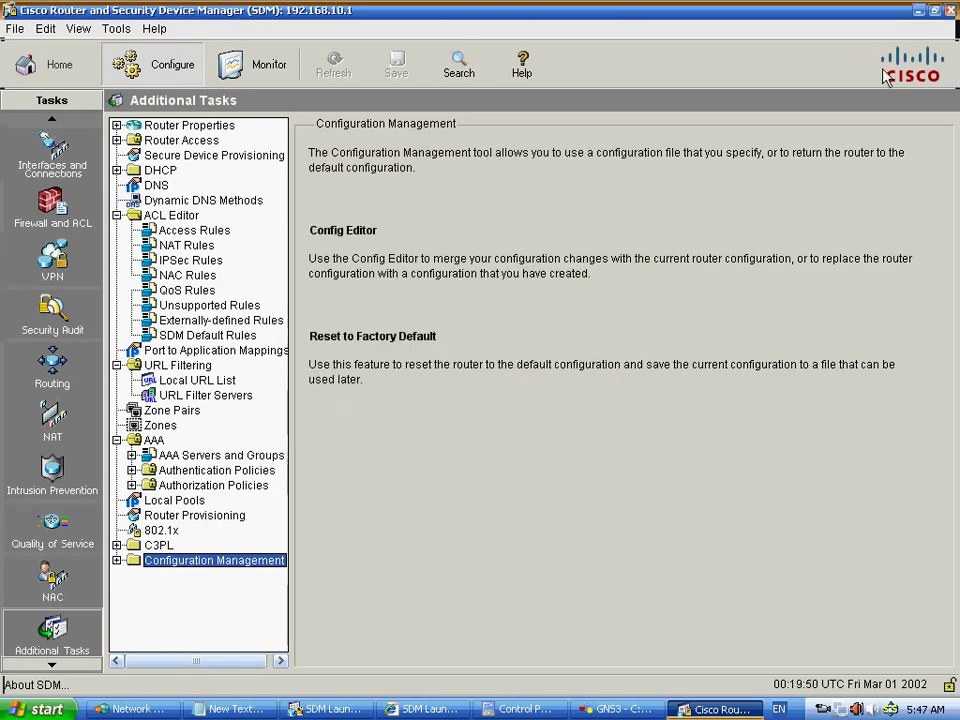
- Exit Cisco SDM, confirming Yes, then close the SDM Launcher and recentre the launch page
left_click(950, 11)
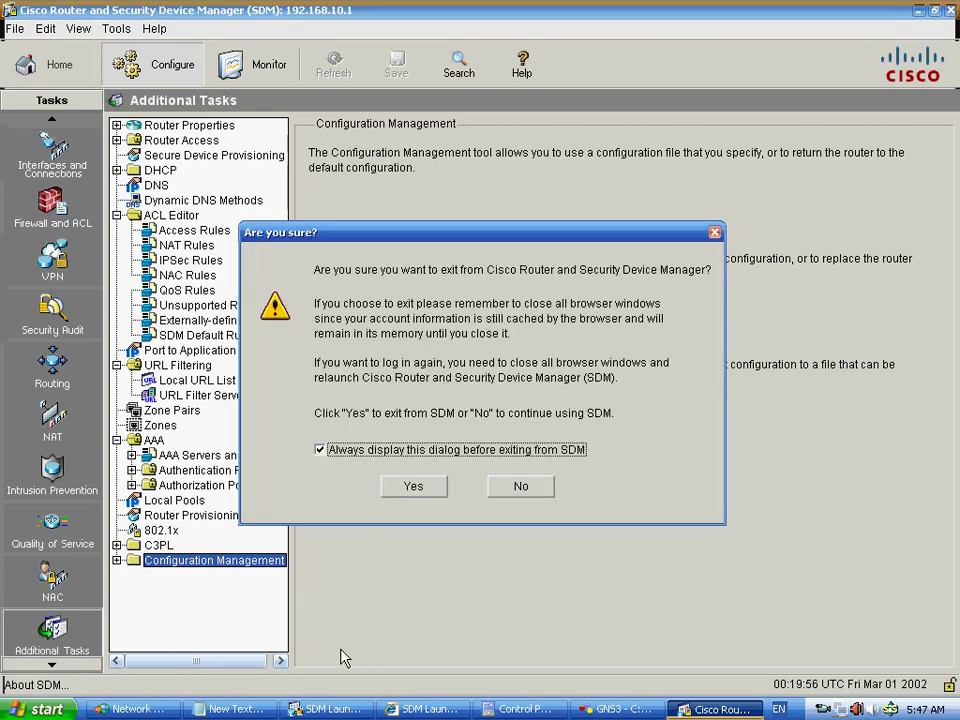
left_click_drag(414, 232, 427, 155)
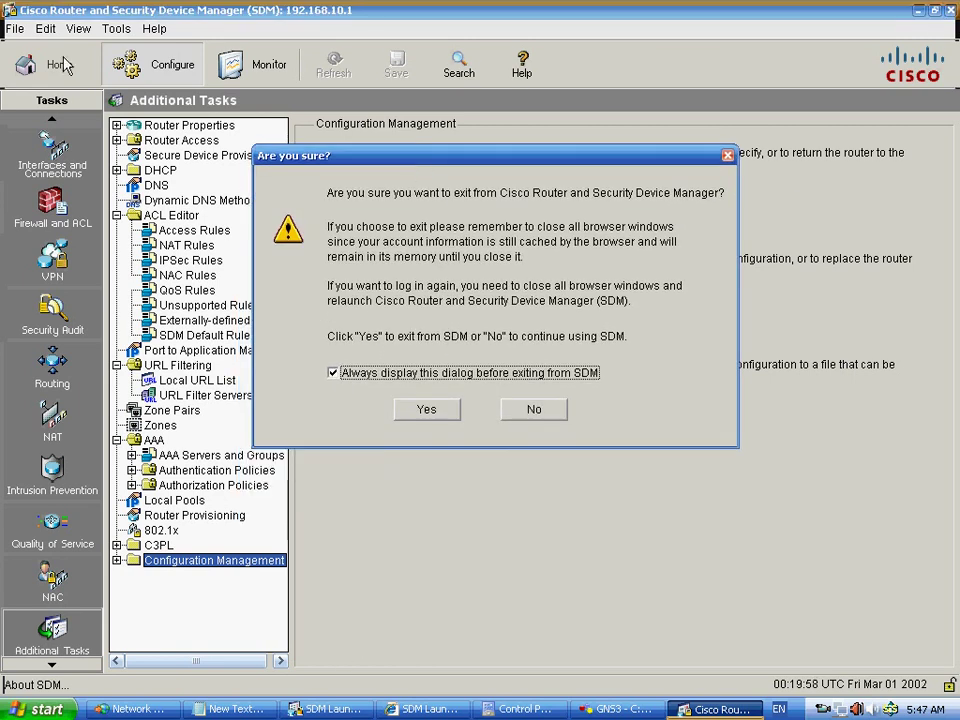
left_click(425, 413)
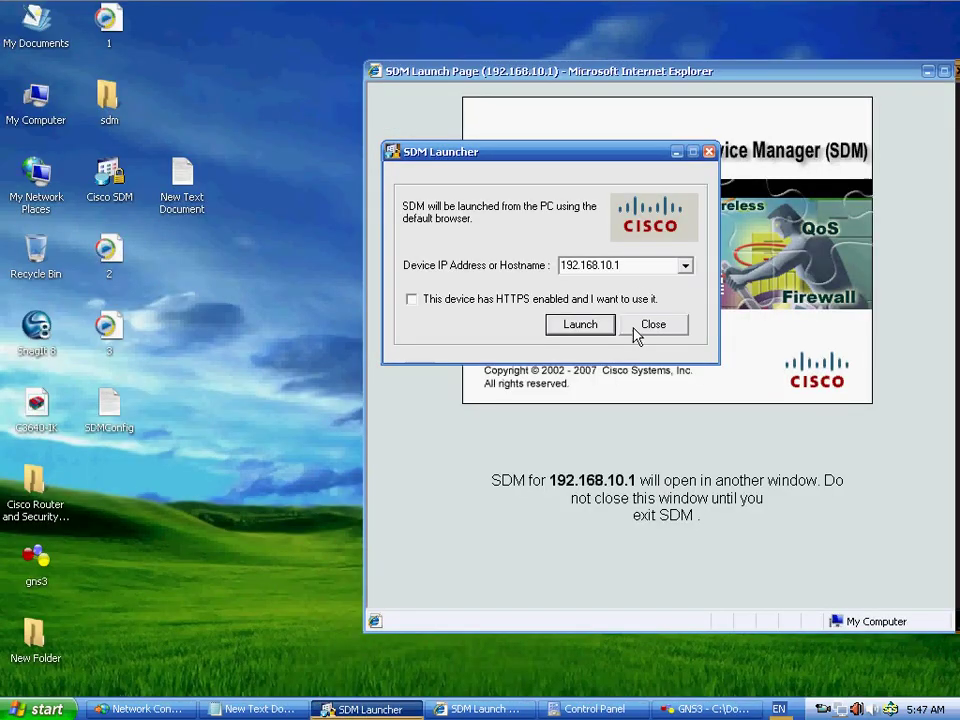
left_click(652, 324)
left_click_drag(711, 81, 563, 81)
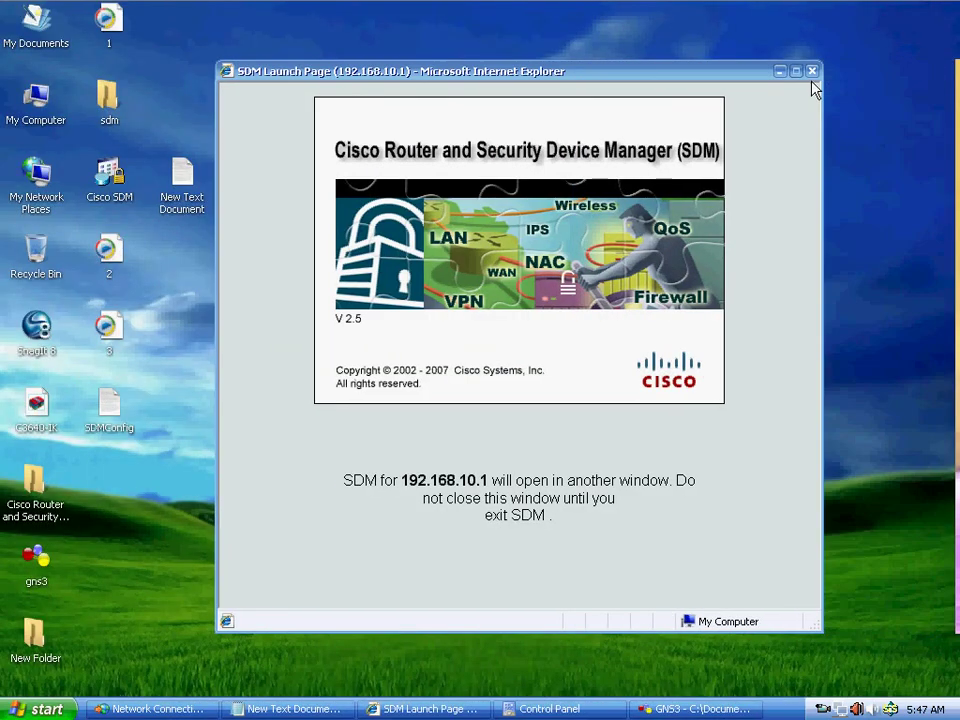